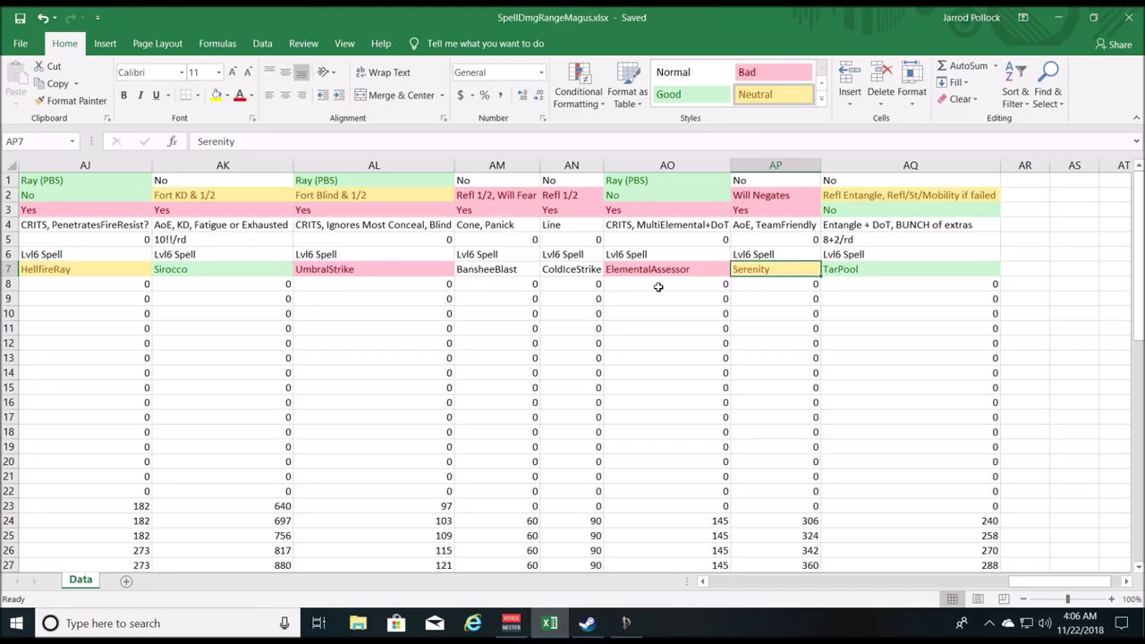
# Review the spell table's touch attack, save, spell resistance, specials and damage columns from ShockingGrasp through TarPool
pyautogui.moveTo(1035, 583); pyautogui.dragTo(694, 579)
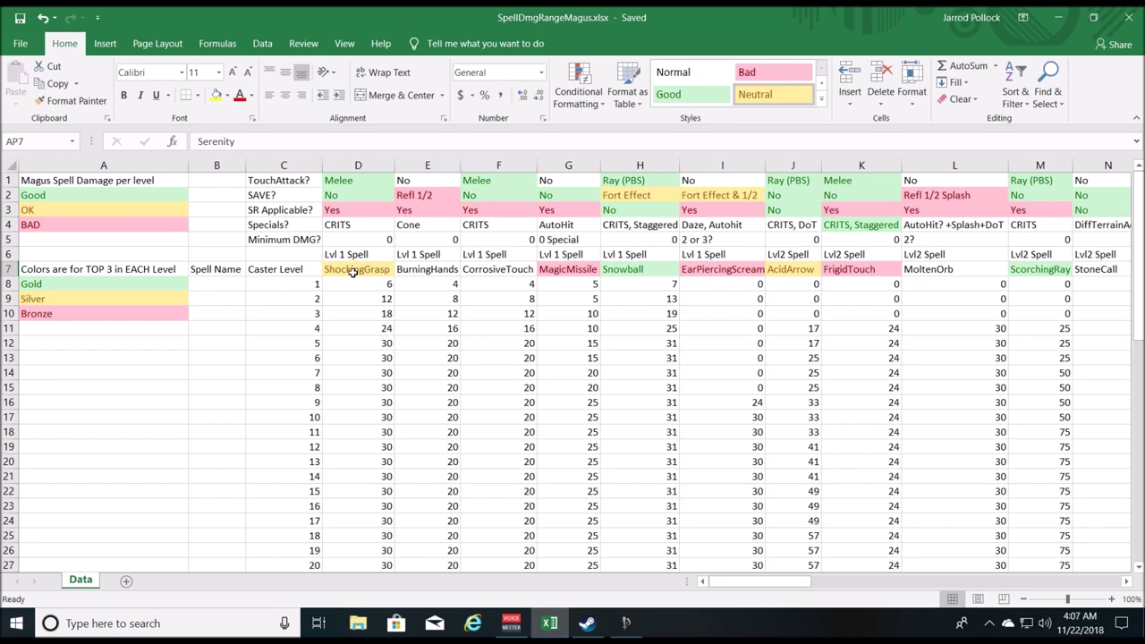
pyautogui.moveTo(791, 581); pyautogui.dragTo(697, 538)
pyautogui.moveTo(753, 586); pyautogui.dragTo(787, 582)
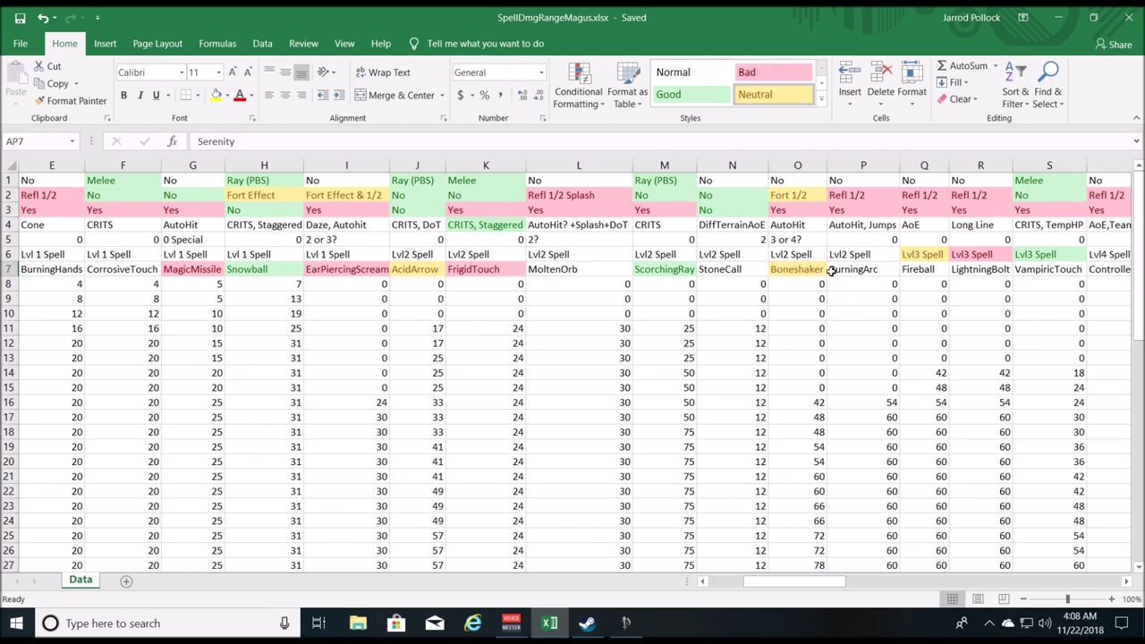
pyautogui.moveTo(816, 586); pyautogui.dragTo(878, 577)
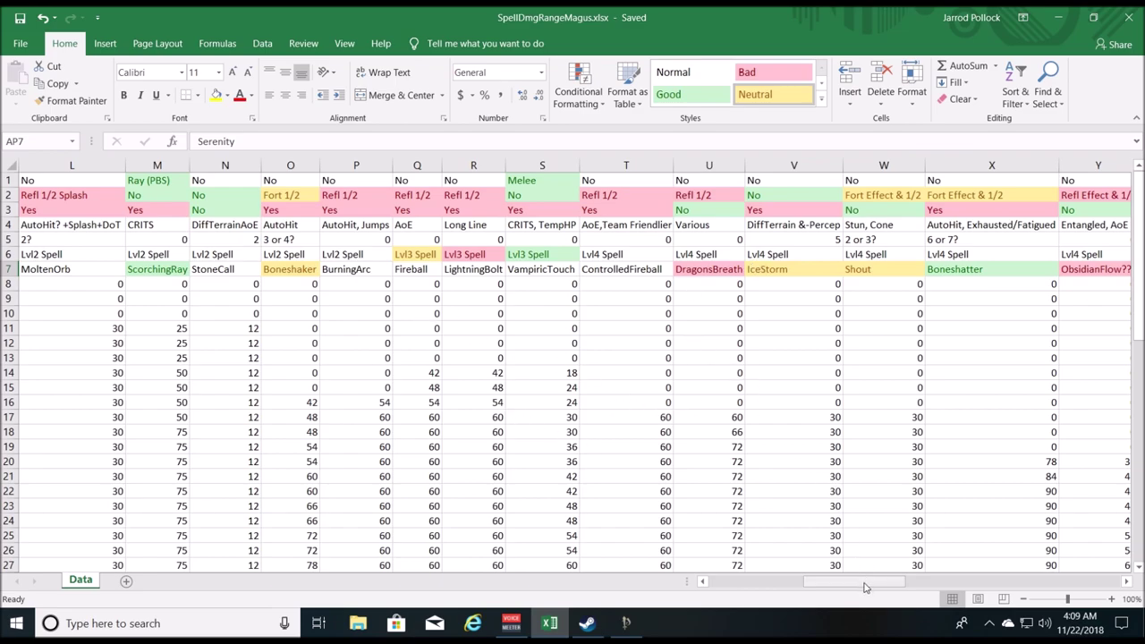
pyautogui.moveTo(865, 586); pyautogui.dragTo(901, 581)
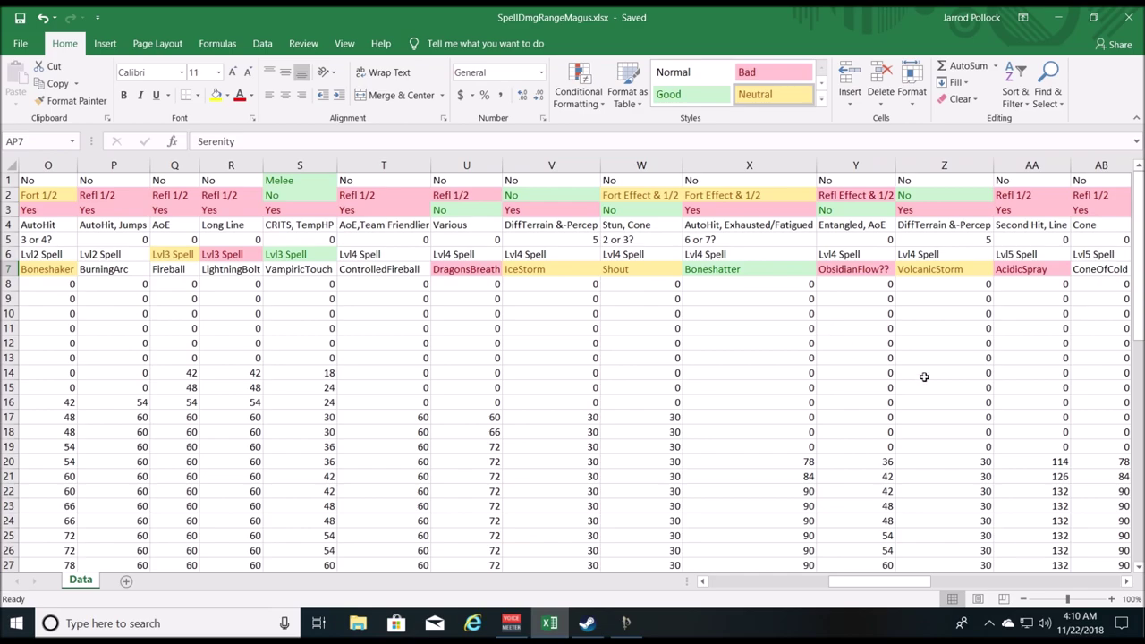
pyautogui.moveTo(905, 582); pyautogui.dragTo(970, 572)
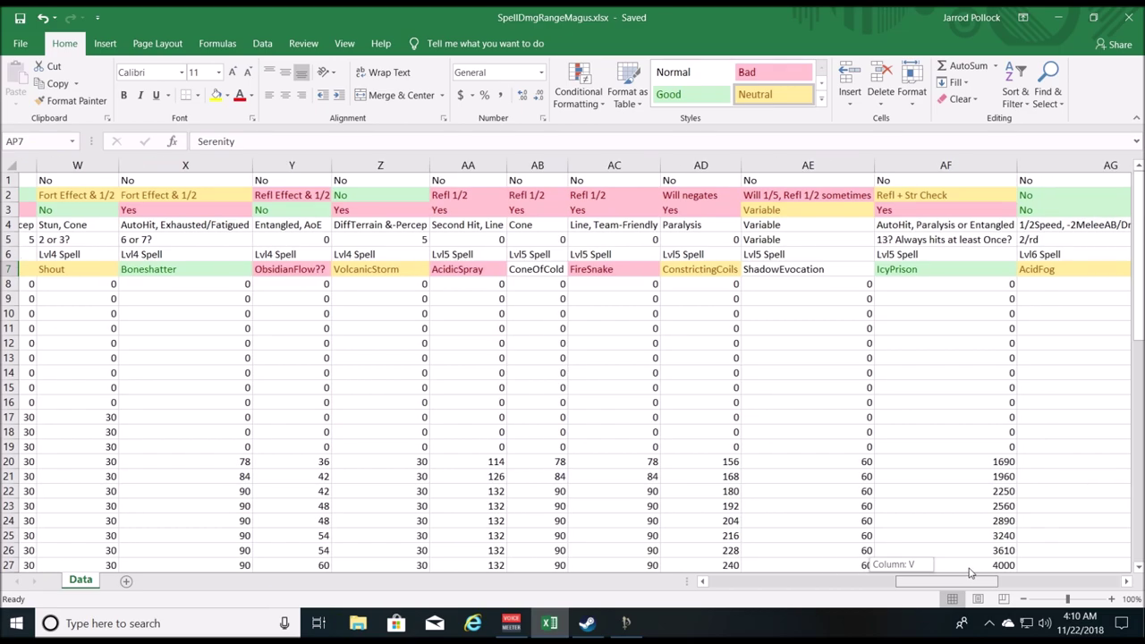
pyautogui.moveTo(971, 573); pyautogui.dragTo(972, 569)
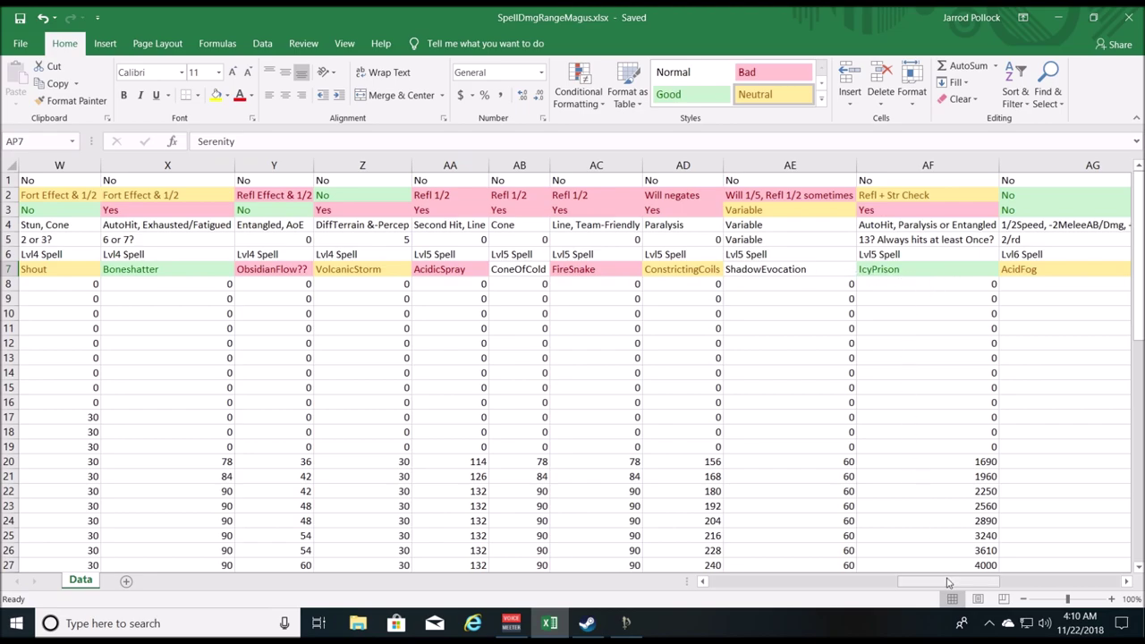
pyautogui.moveTo(948, 583); pyautogui.dragTo(1022, 569)
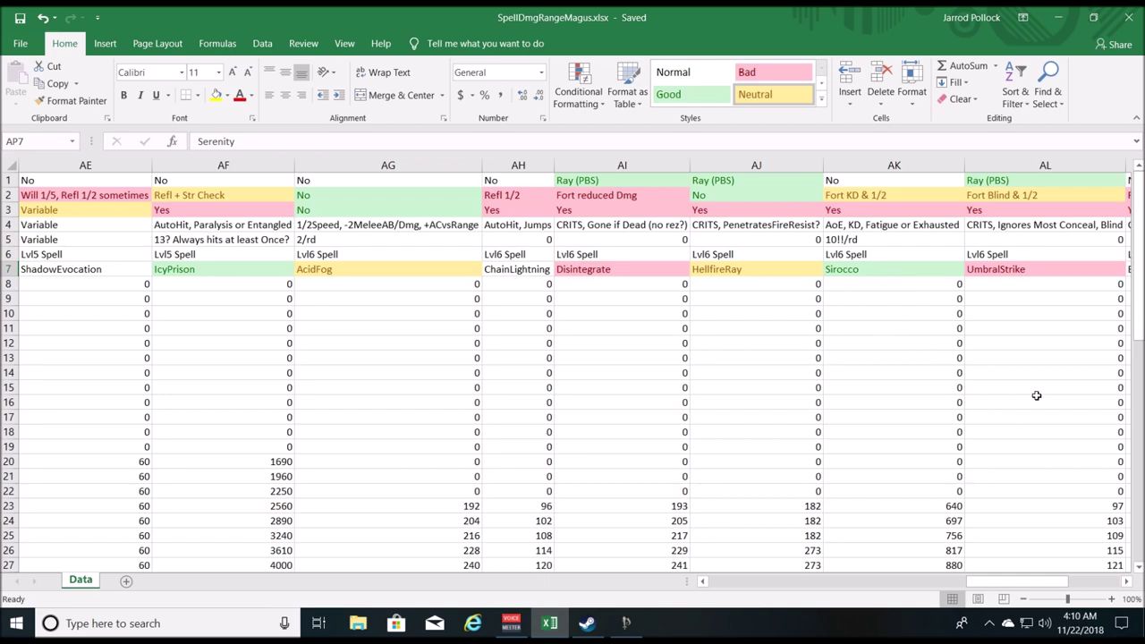
pyautogui.moveTo(983, 582); pyautogui.dragTo(993, 586)
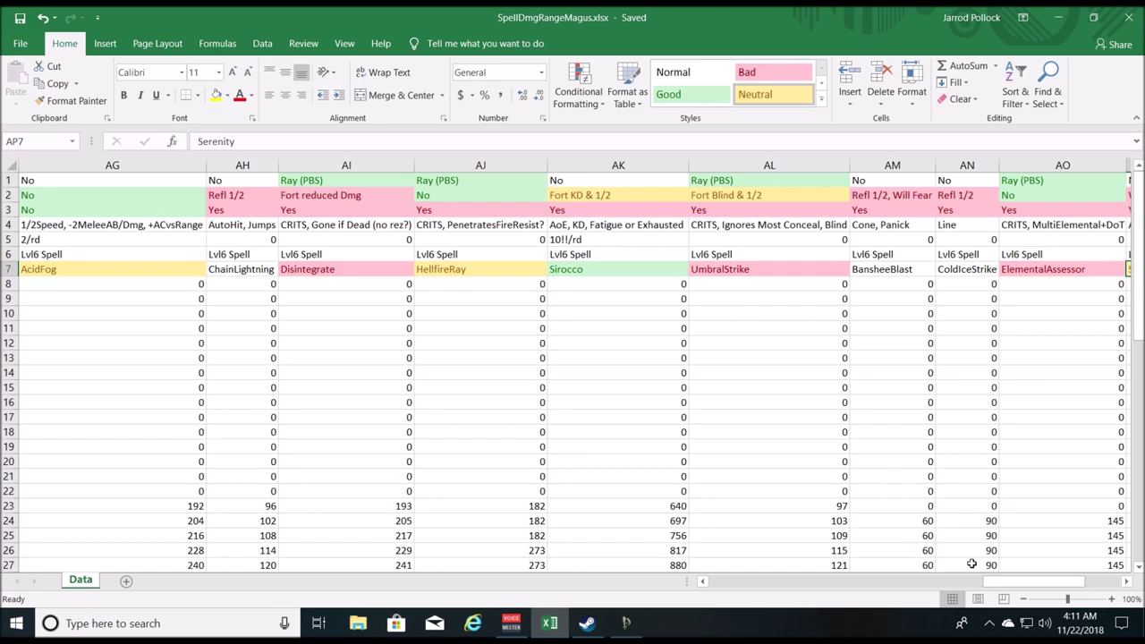
pyautogui.moveTo(1007, 582); pyautogui.dragTo(1032, 582)
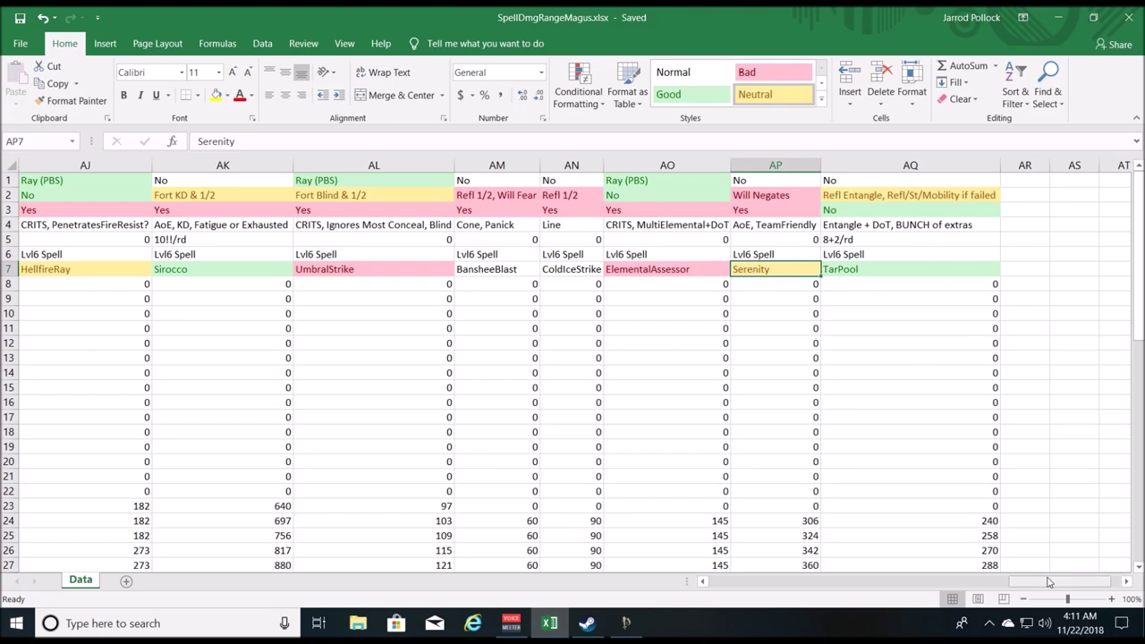
# Examine the ShockingGrasp and Snowball lines in the Level 1 Spells MAX Damage chart alongside their table columns
pyautogui.moveTo(1048, 582); pyautogui.dragTo(550, 582)
pyautogui.scroll(-4, 582, 505)
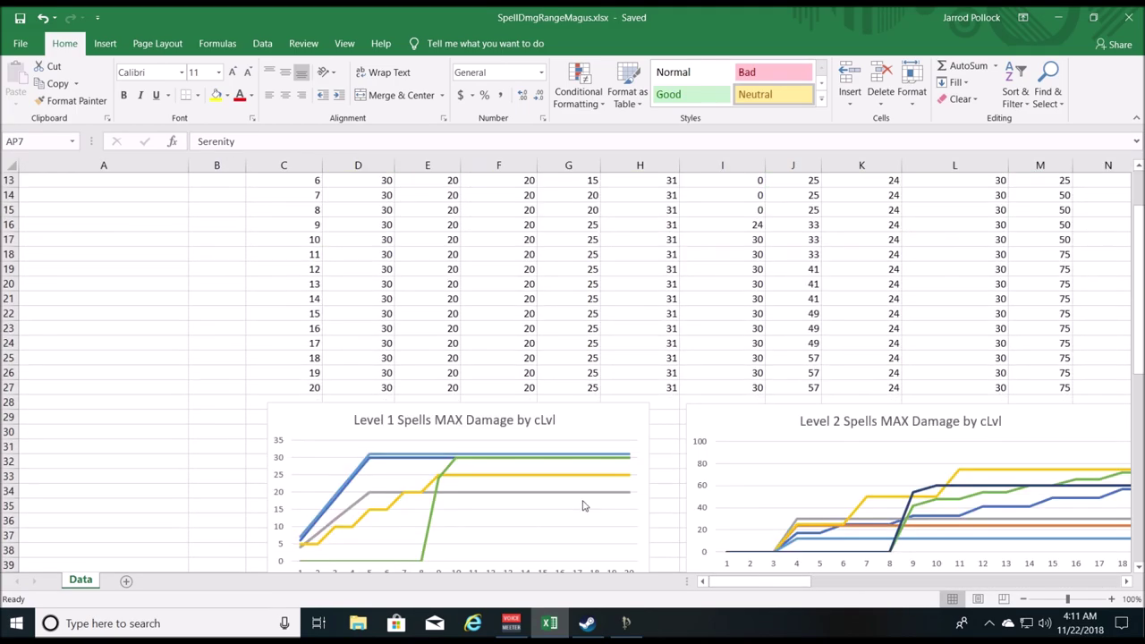
pyautogui.scroll(-3, 582, 505)
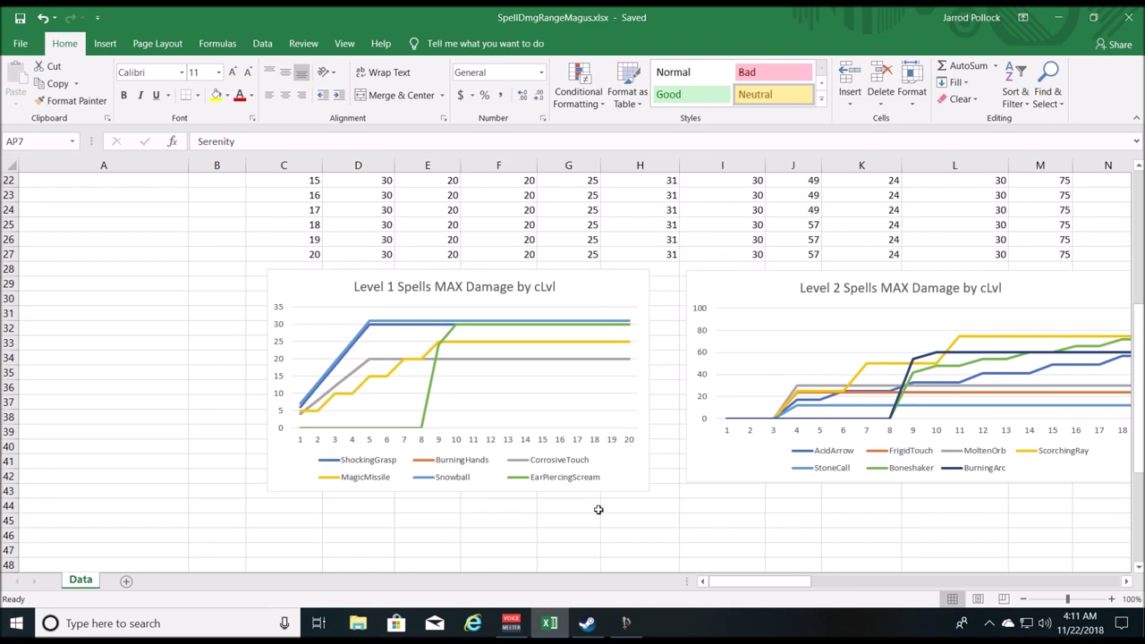
pyautogui.scroll(-1, 590, 503)
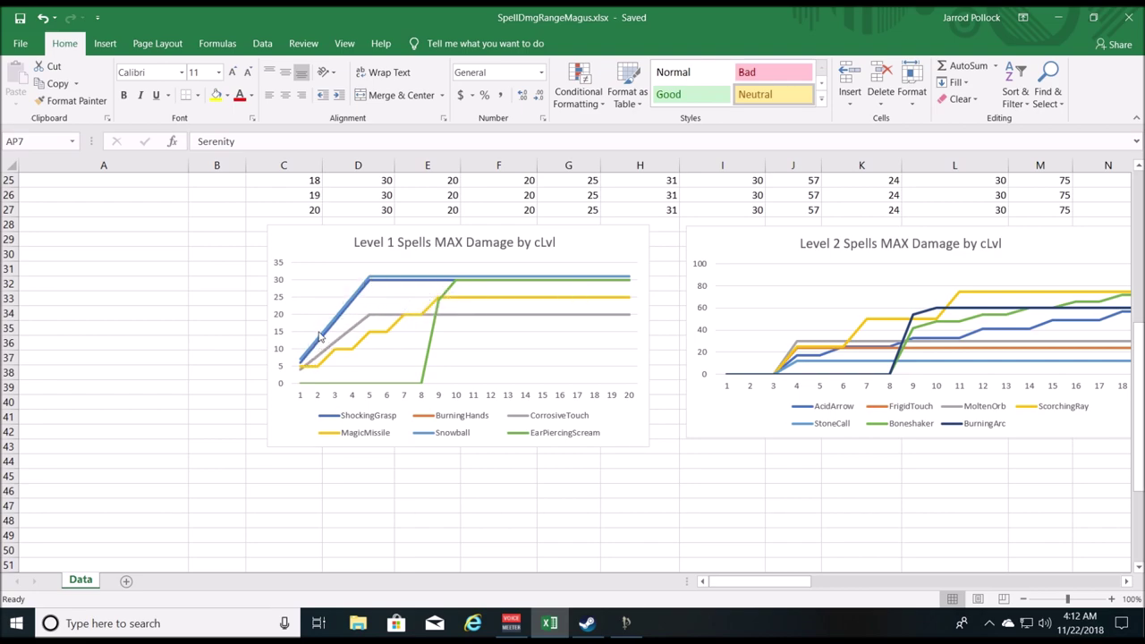
pyautogui.moveTo(385, 283)
pyautogui.moveTo(301, 365)
pyautogui.scroll(8, 368, 328)
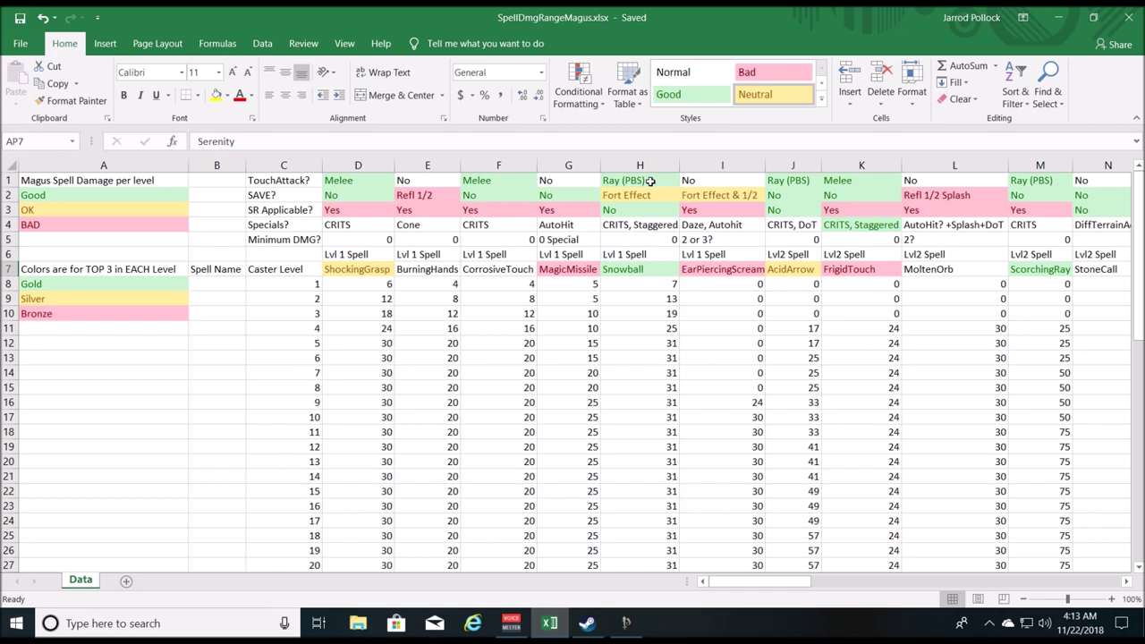
pyautogui.scroll(-6, 420, 324)
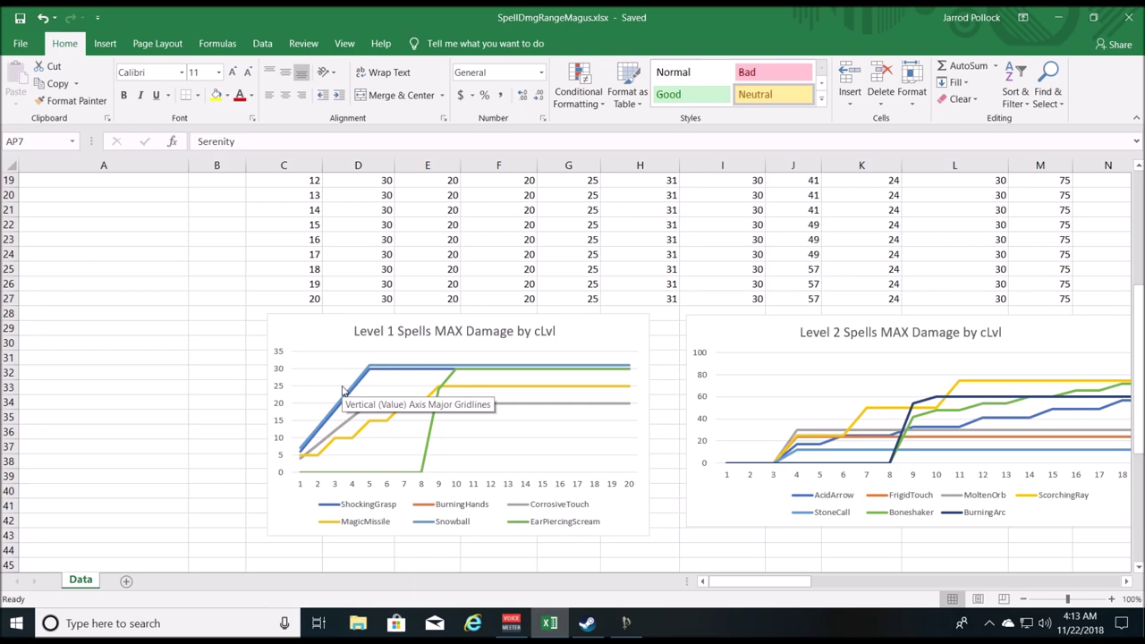
pyautogui.moveTo(373, 369)
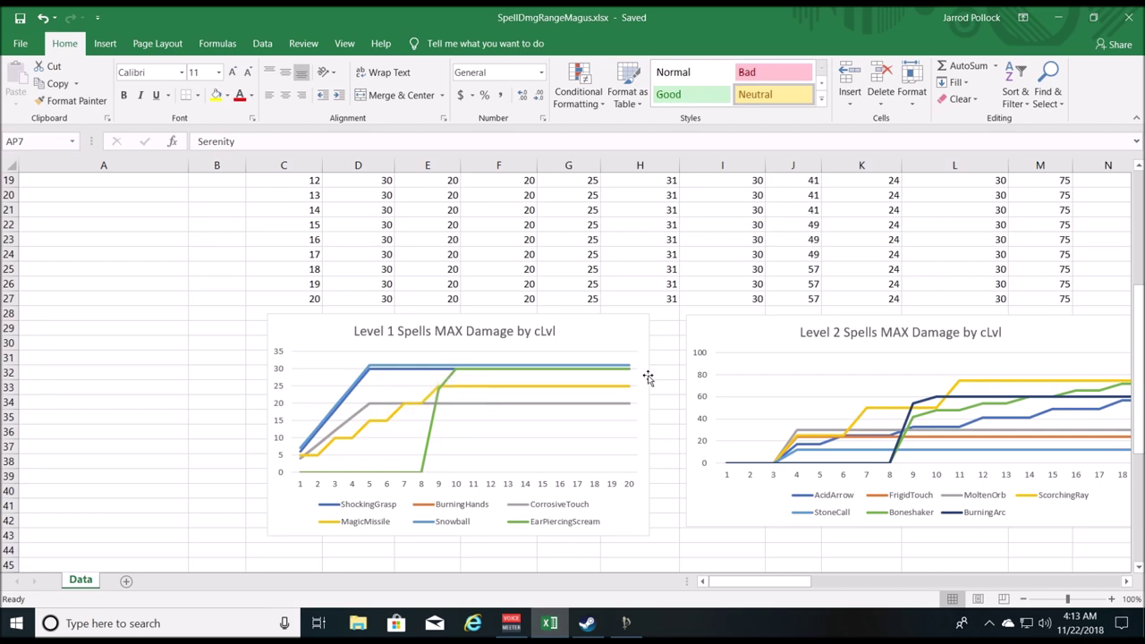
pyautogui.moveTo(415, 372)
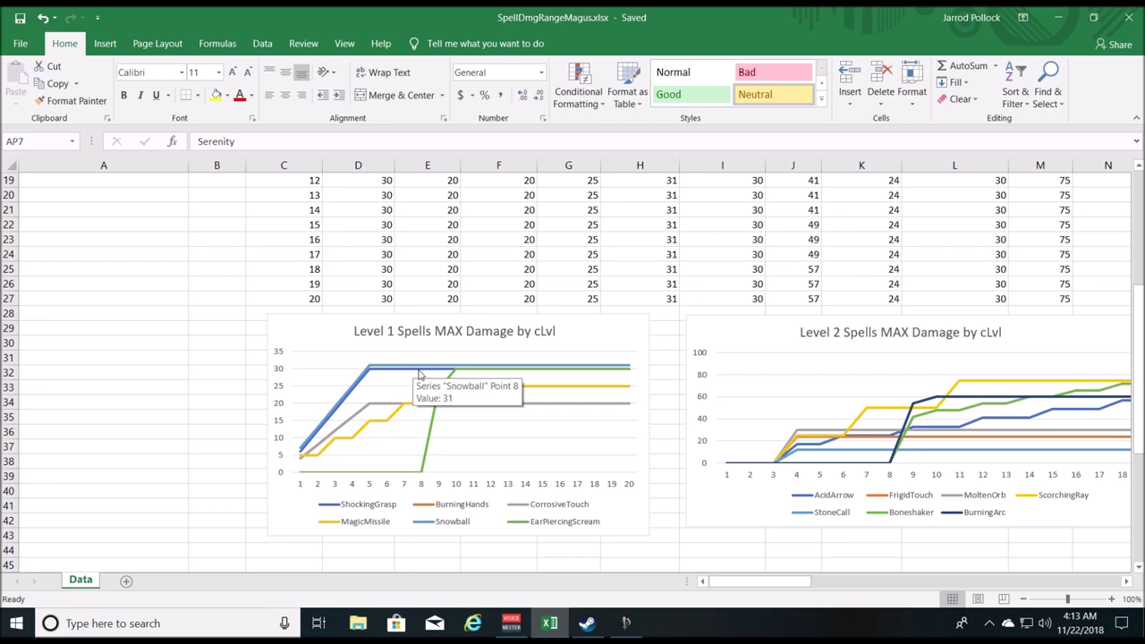
# Check CorrosiveTouch in the table and compare its Level 1 chart line with MagicMissile's at low caster levels
pyautogui.scroll(6, 419, 373)
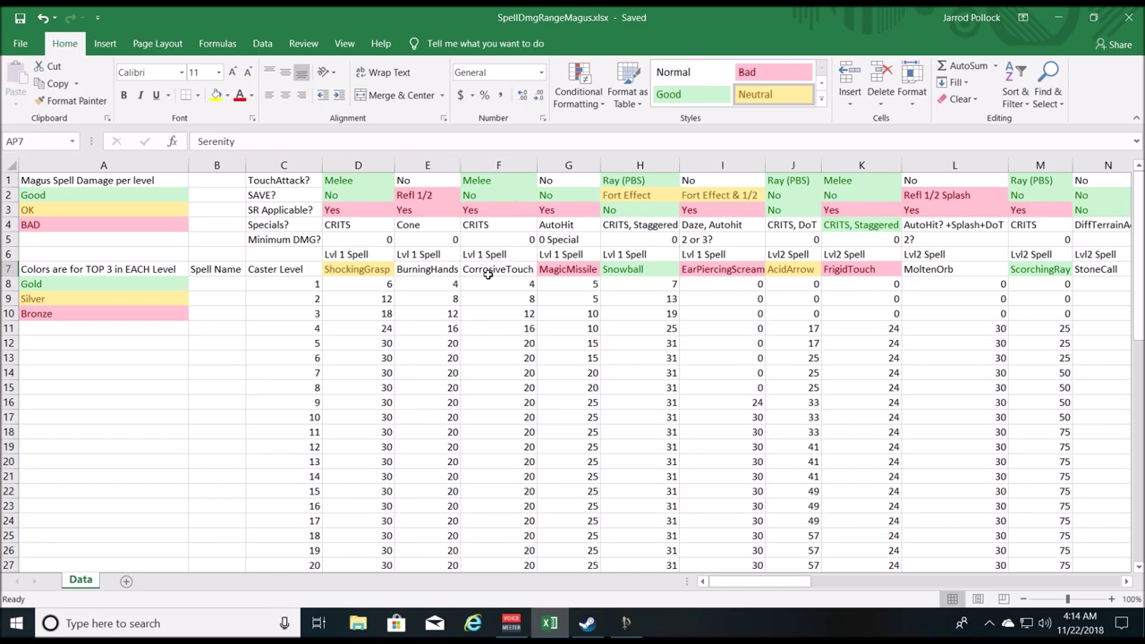
pyautogui.scroll(-5, 487, 274)
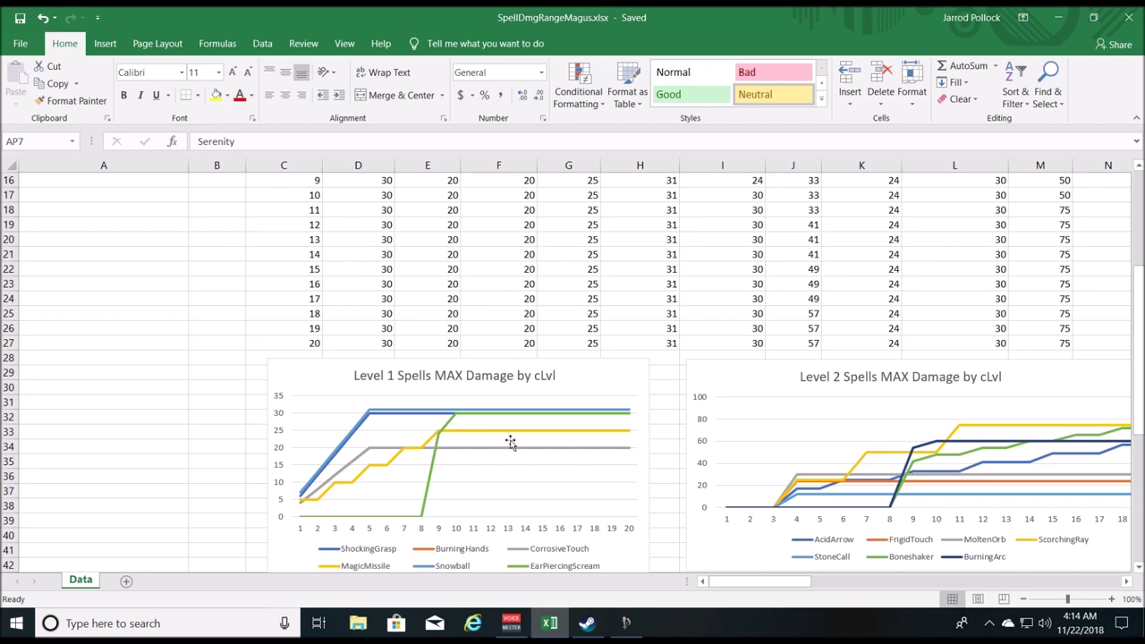
pyautogui.moveTo(507, 452)
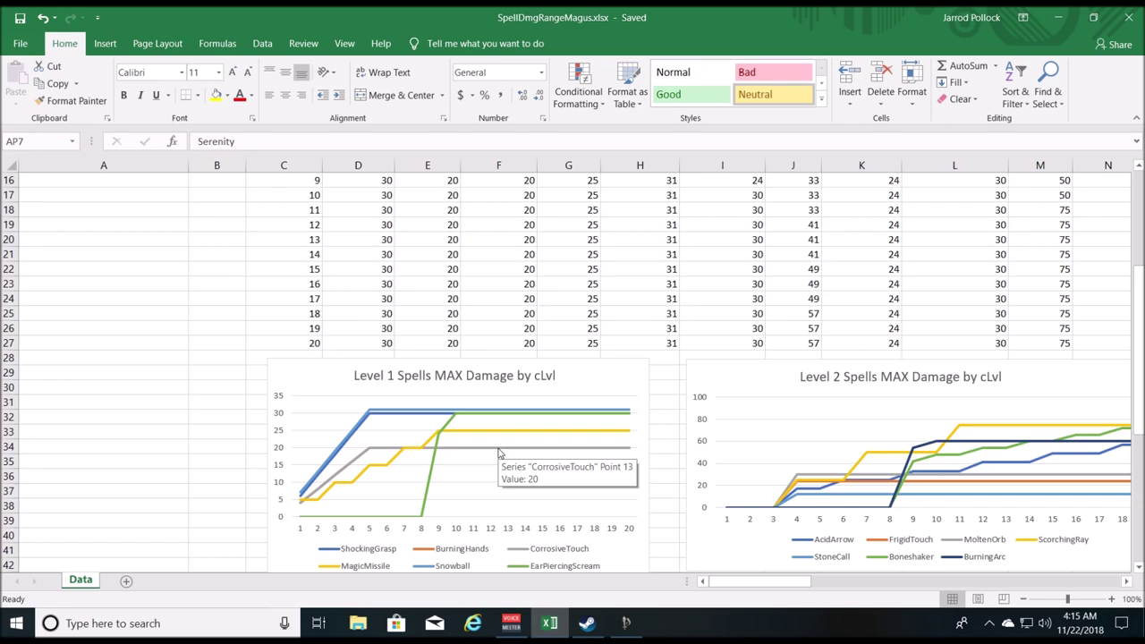
pyautogui.moveTo(390, 466)
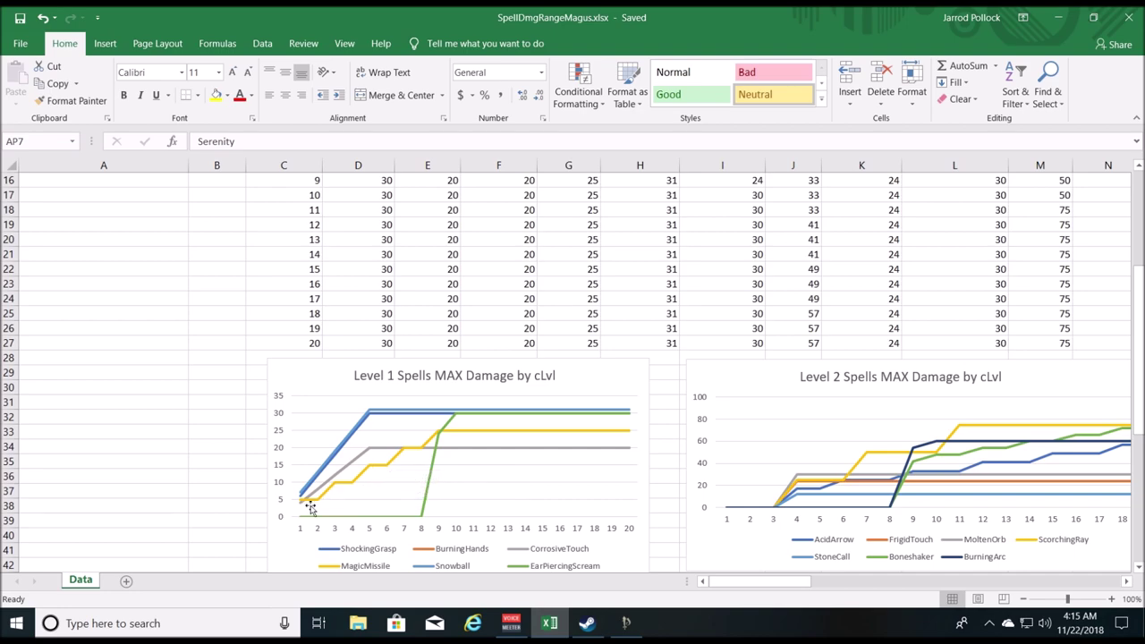
pyautogui.moveTo(302, 505)
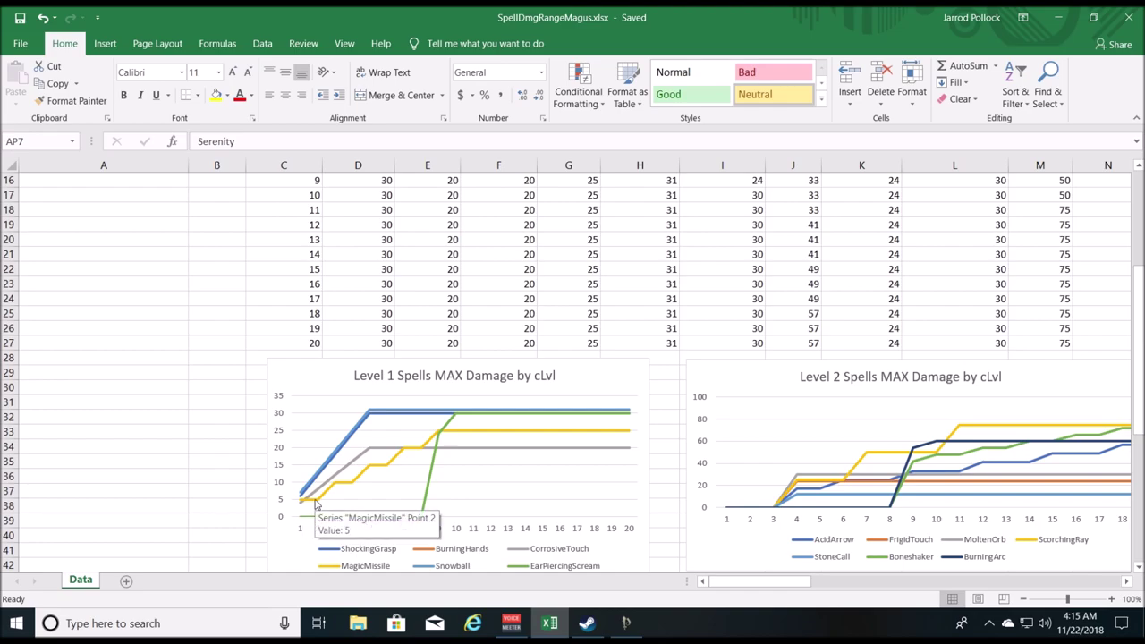
# Compare MagicMissile's table entries with its points across caster levels in the Level 1 damage chart
pyautogui.scroll(5, 374, 470)
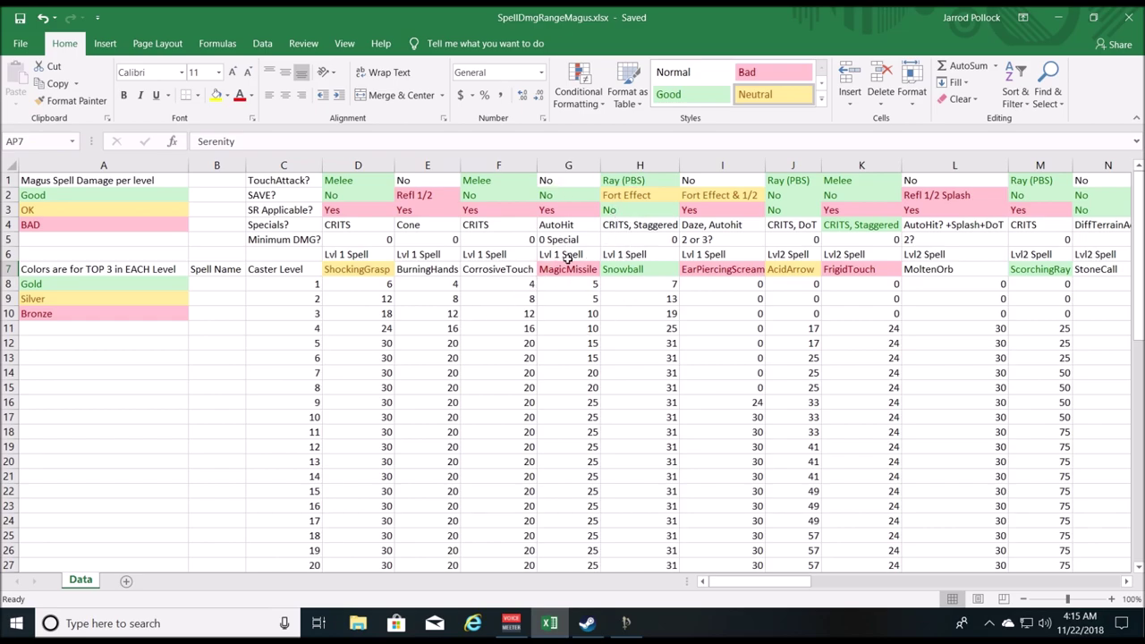
pyautogui.scroll(-5, 493, 289)
pyautogui.scroll(-1, 481, 315)
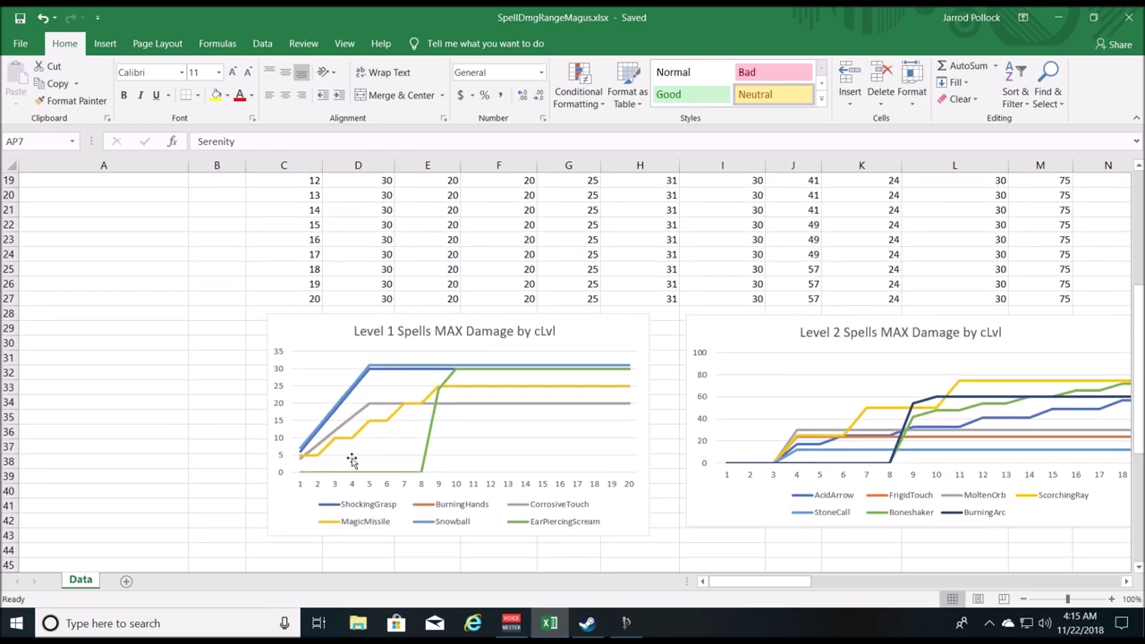
pyautogui.moveTo(304, 461)
pyautogui.moveTo(338, 442)
pyautogui.moveTo(439, 393)
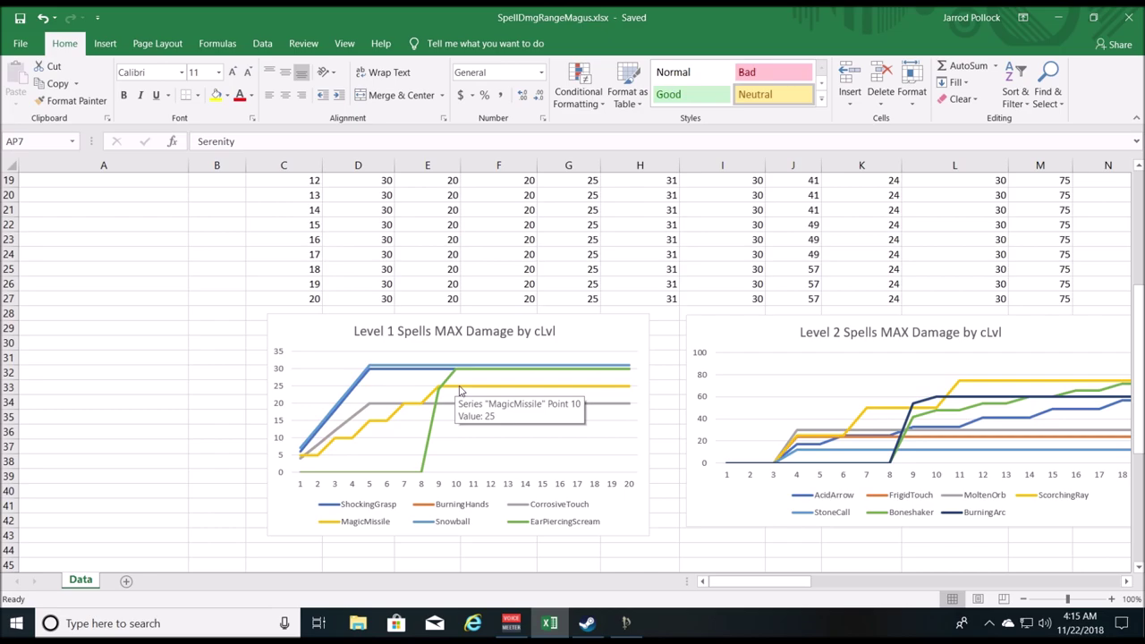
pyautogui.scroll(6, 368, 443)
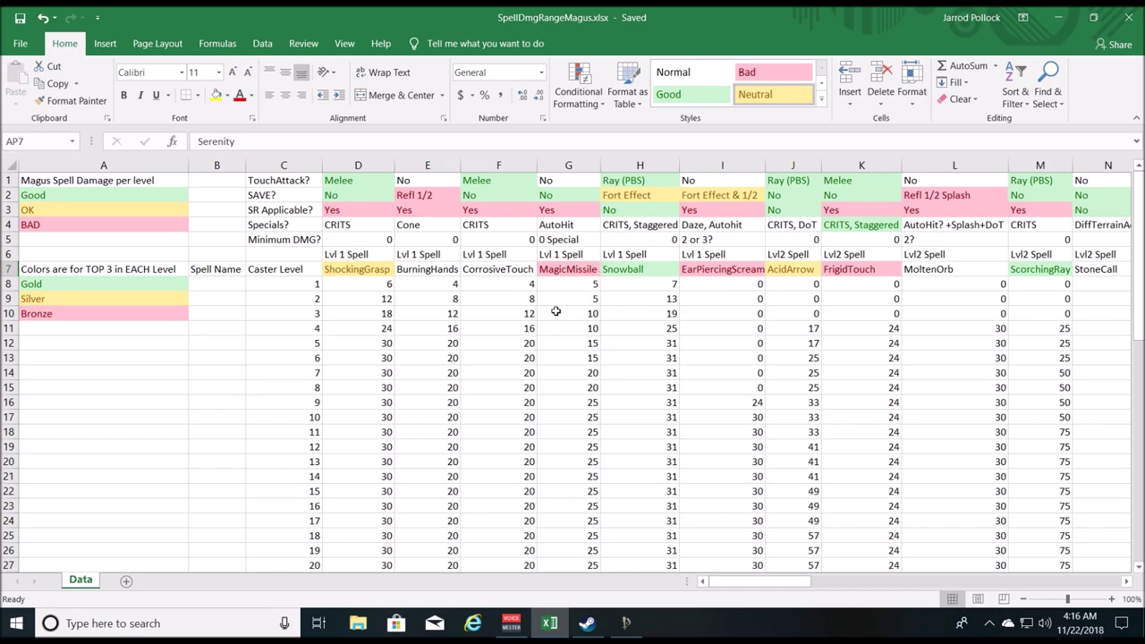
pyautogui.scroll(-2, 561, 362)
pyautogui.scroll(-2, 562, 362)
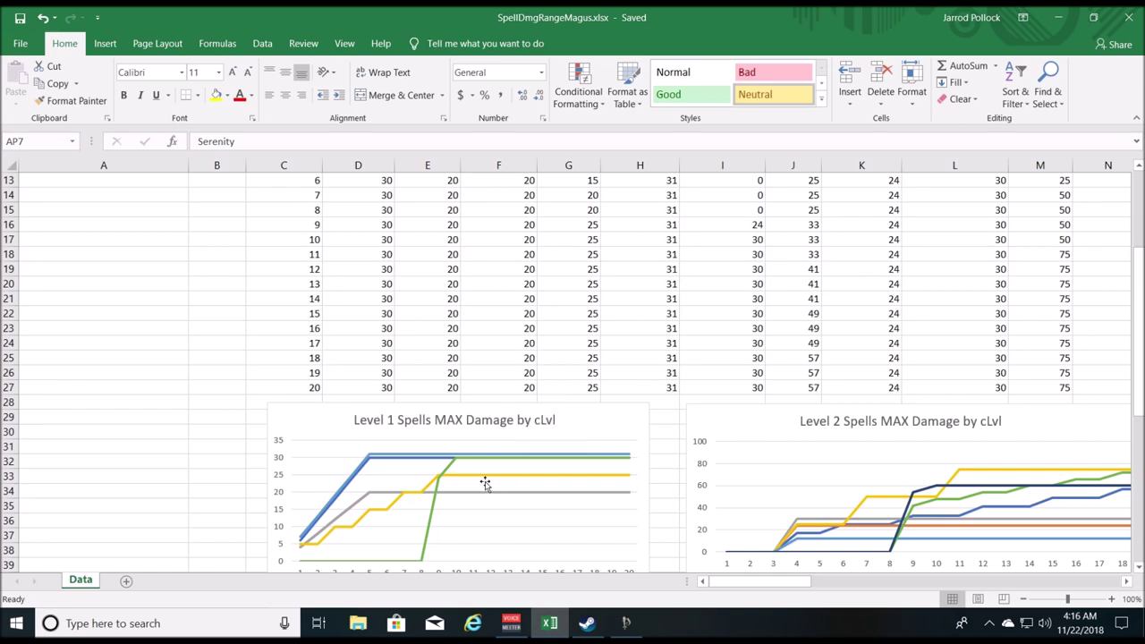
pyautogui.moveTo(485, 483)
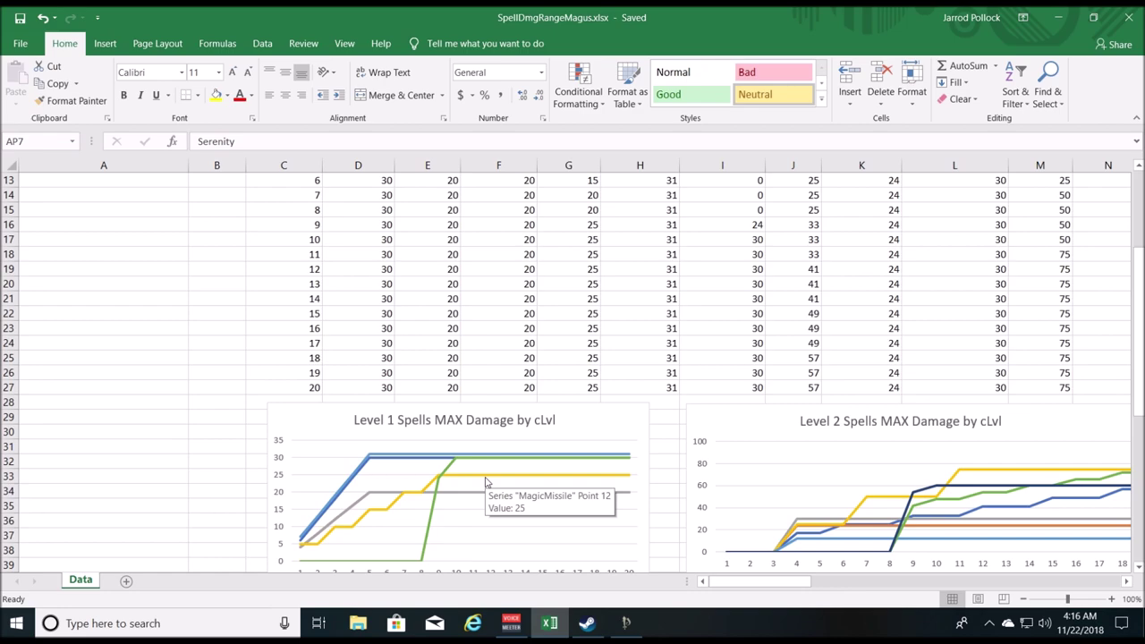
pyautogui.scroll(4, 485, 483)
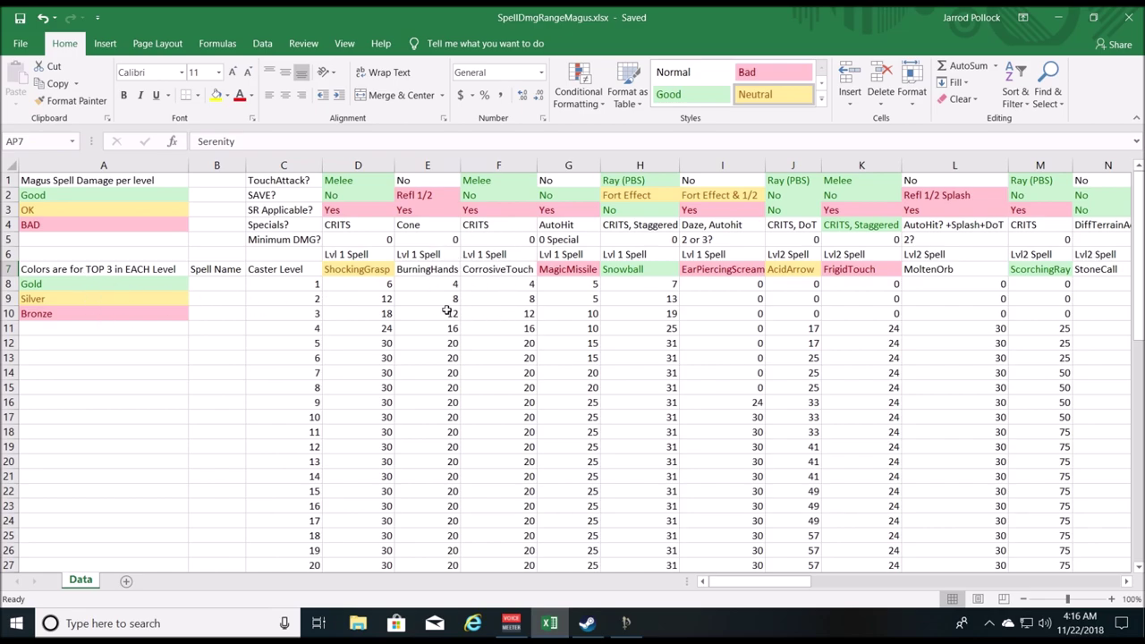
# Examine EarPiercingScream's damage by caster level in the table and on its Level 1 chart line
pyautogui.scroll(-3, 430, 270)
pyautogui.scroll(3, 429, 286)
pyautogui.scroll(-2, 720, 461)
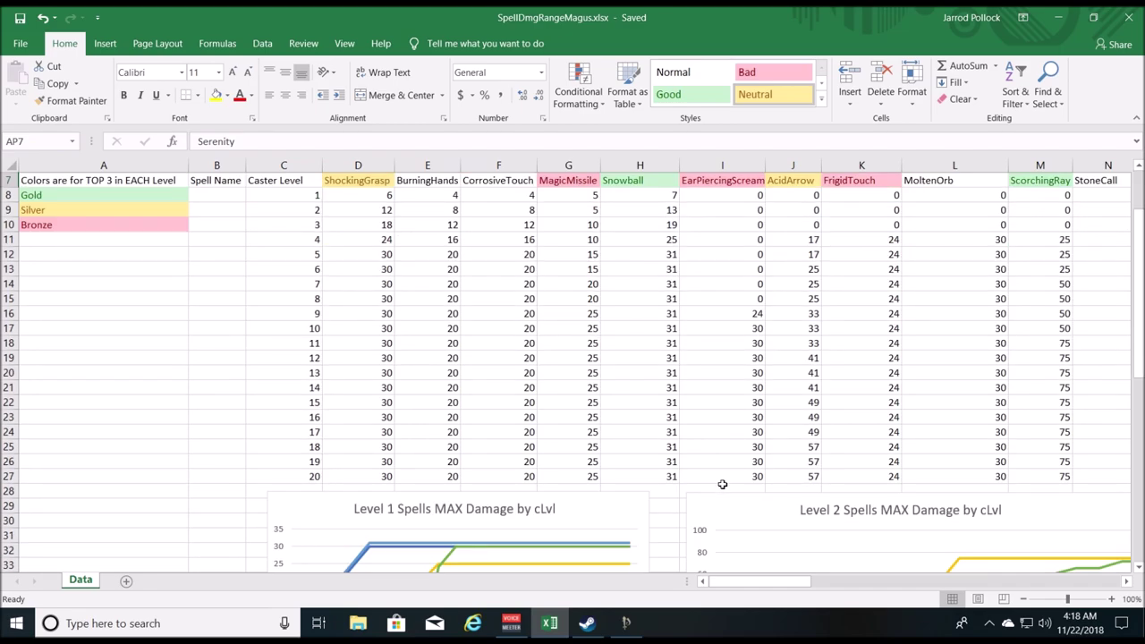
pyautogui.scroll(-1, 722, 483)
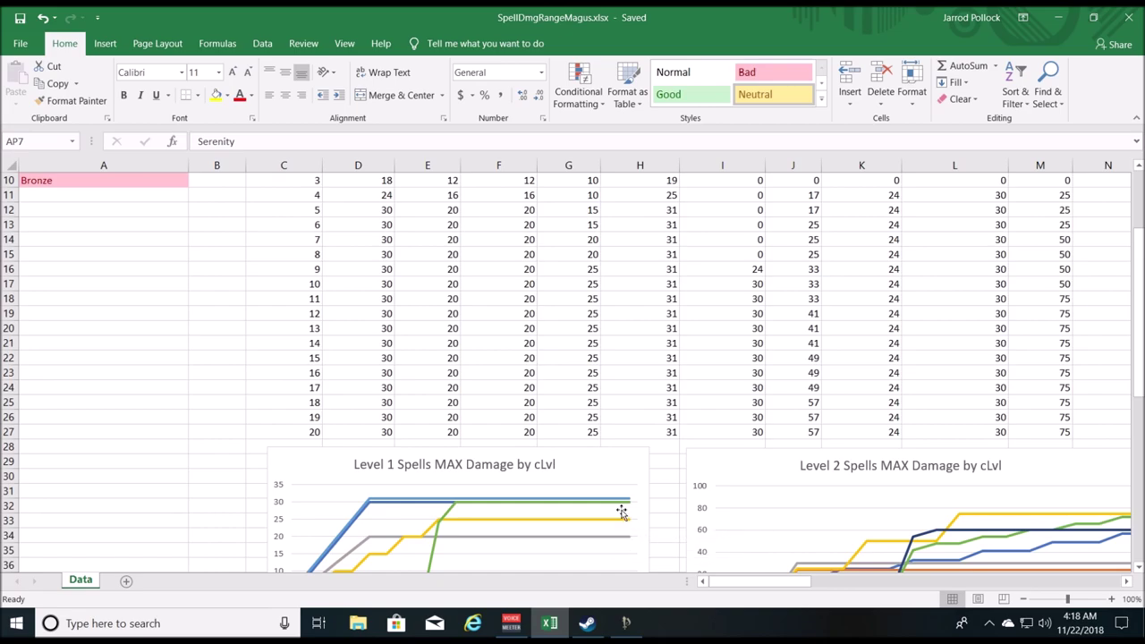
pyautogui.moveTo(625, 508)
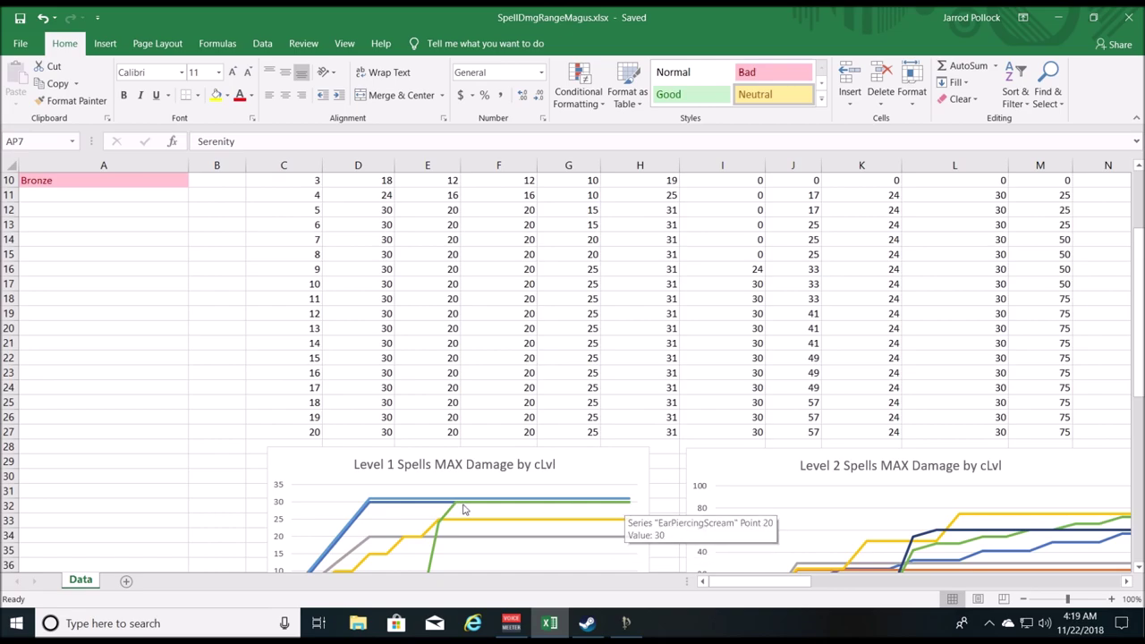
pyautogui.scroll(-3, 429, 501)
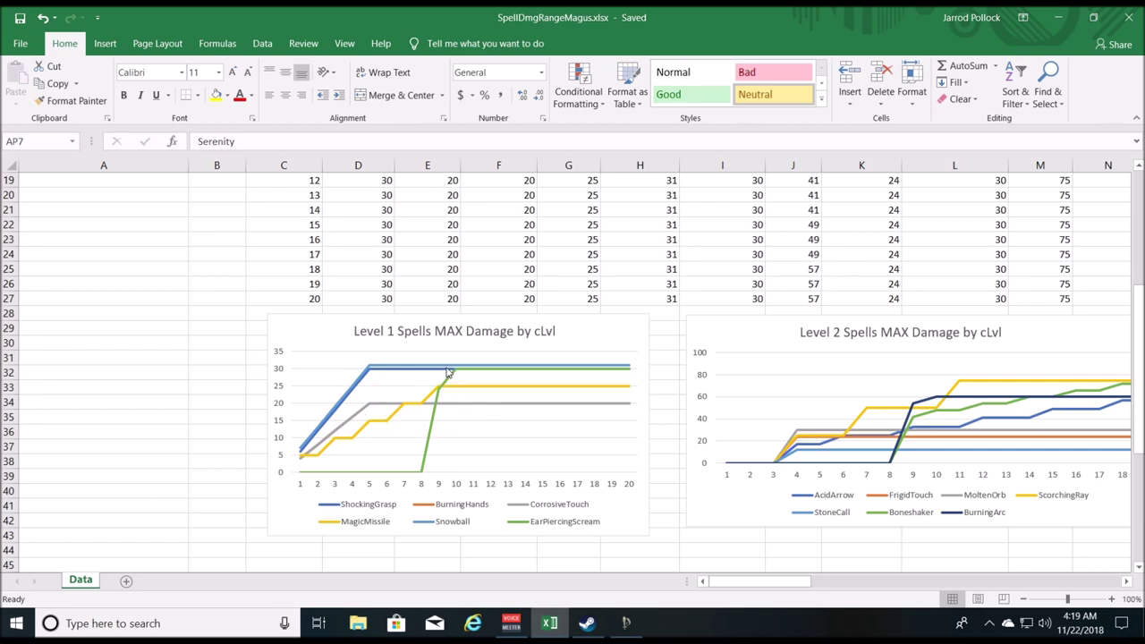
pyautogui.moveTo(462, 372)
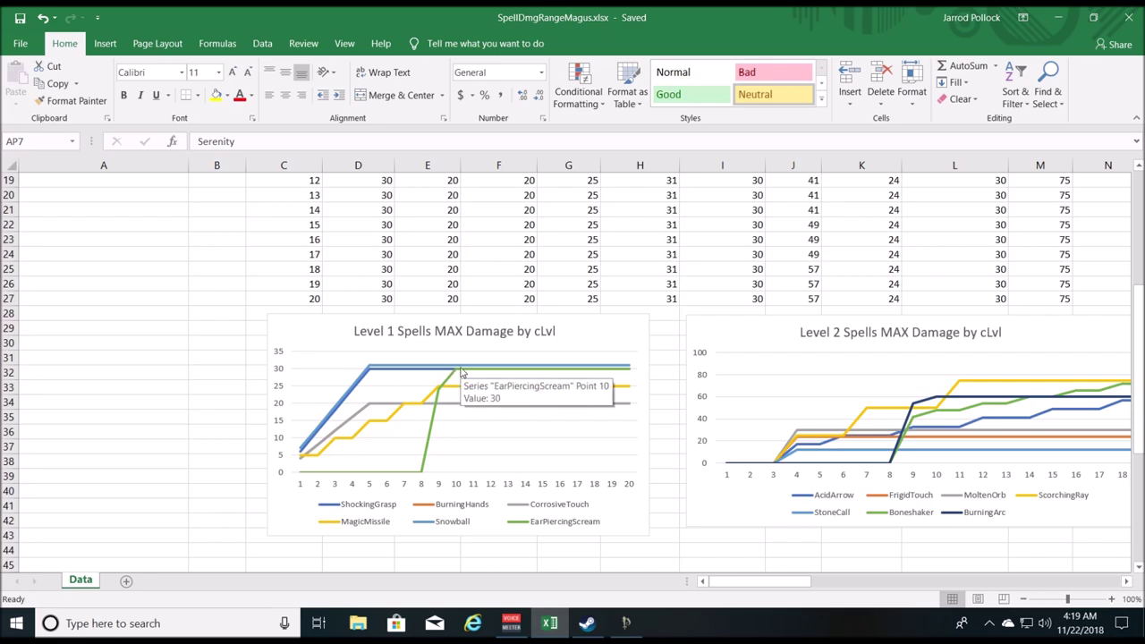
pyautogui.scroll(6, 465, 394)
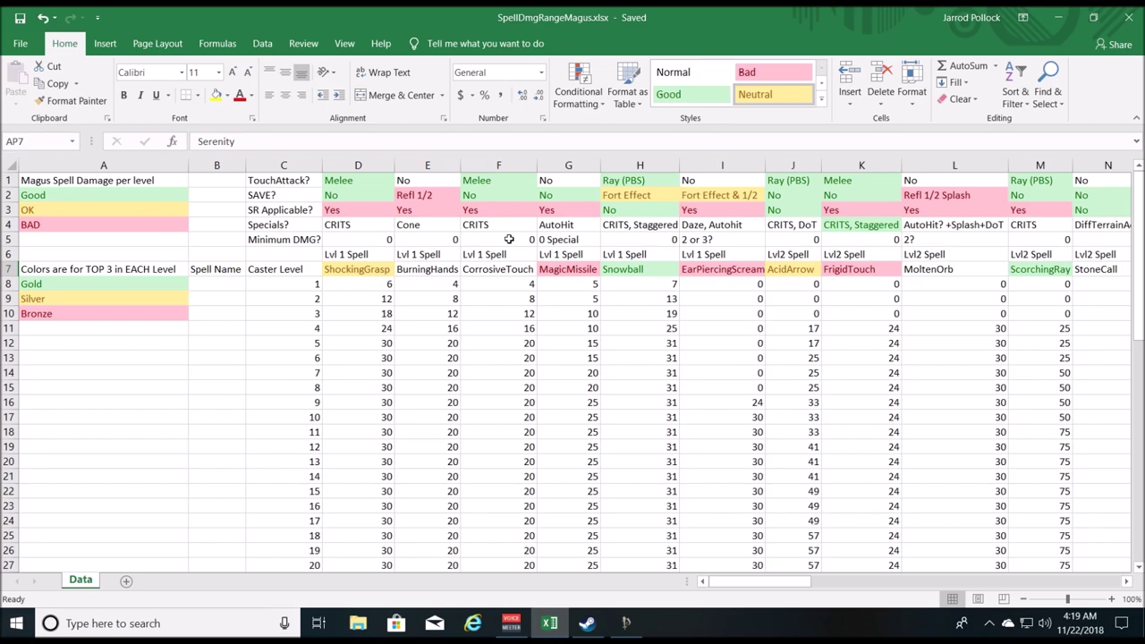
pyautogui.scroll(-3, 478, 359)
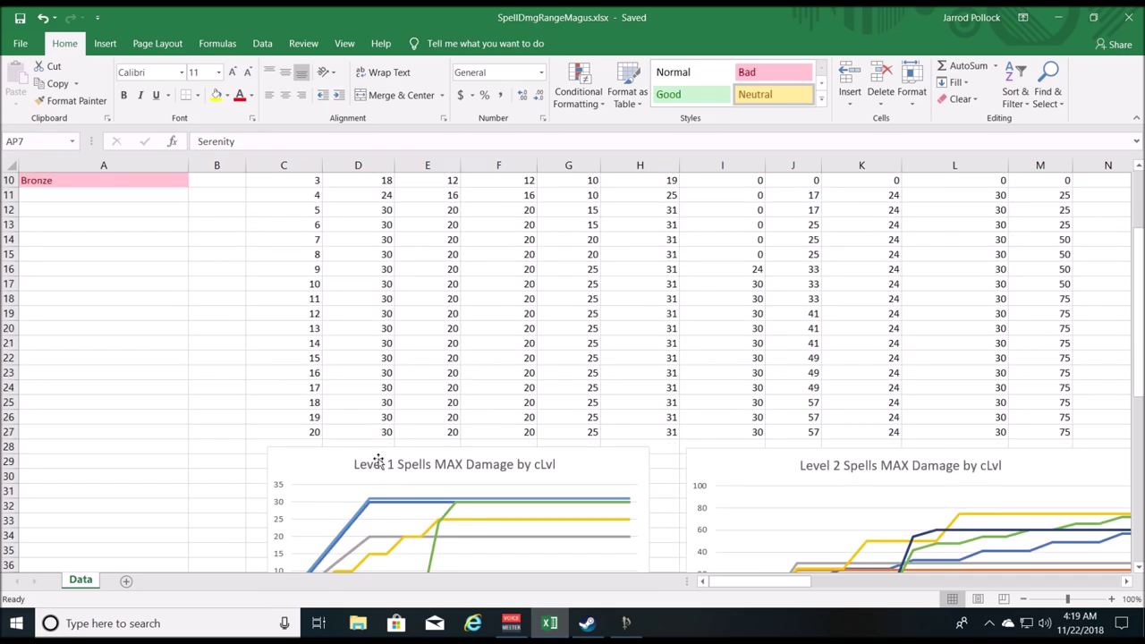
# Check ShockingGrasp's damage by caster level in the table against its line in the Level 1 damage chart
pyautogui.scroll(3, 390, 431)
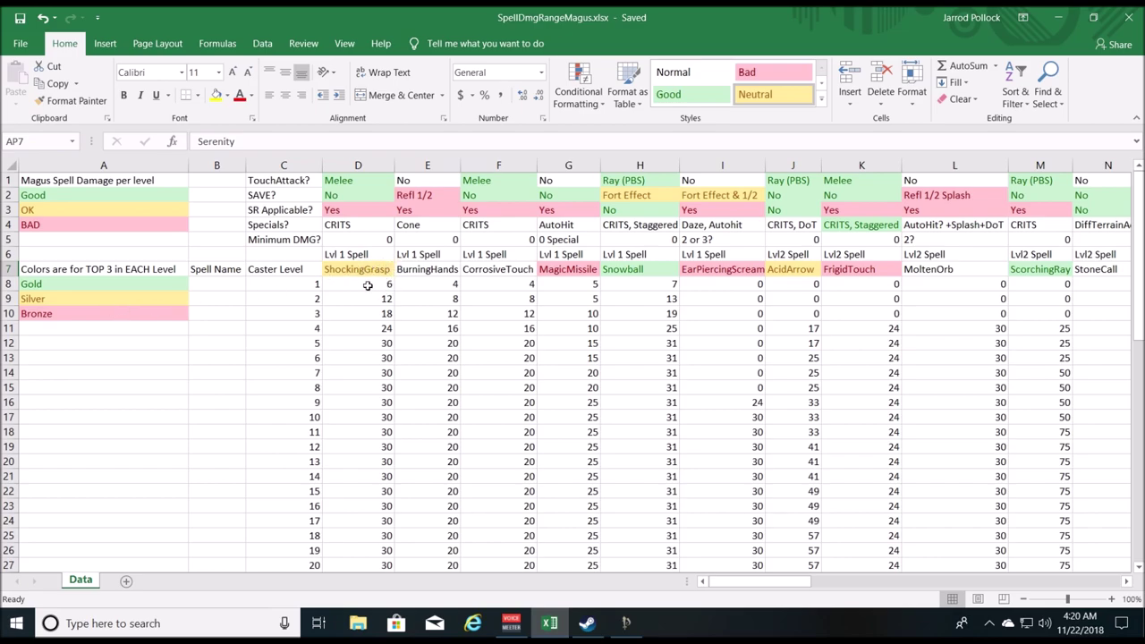
pyautogui.scroll(-1, 367, 284)
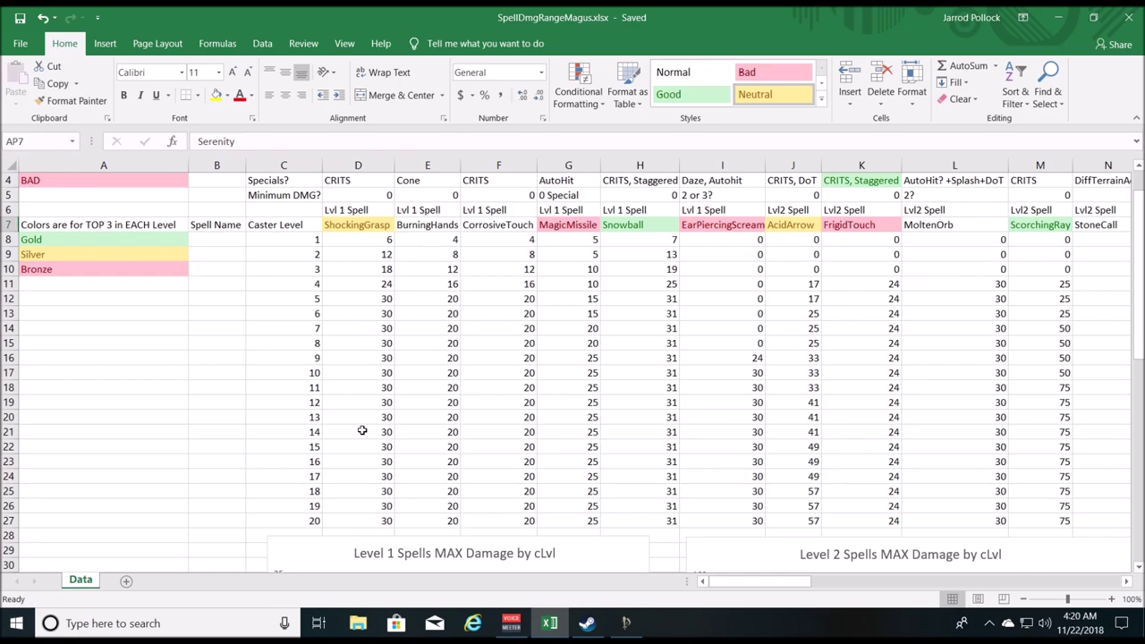
pyautogui.scroll(-1, 362, 430)
pyautogui.scroll(-3, 391, 504)
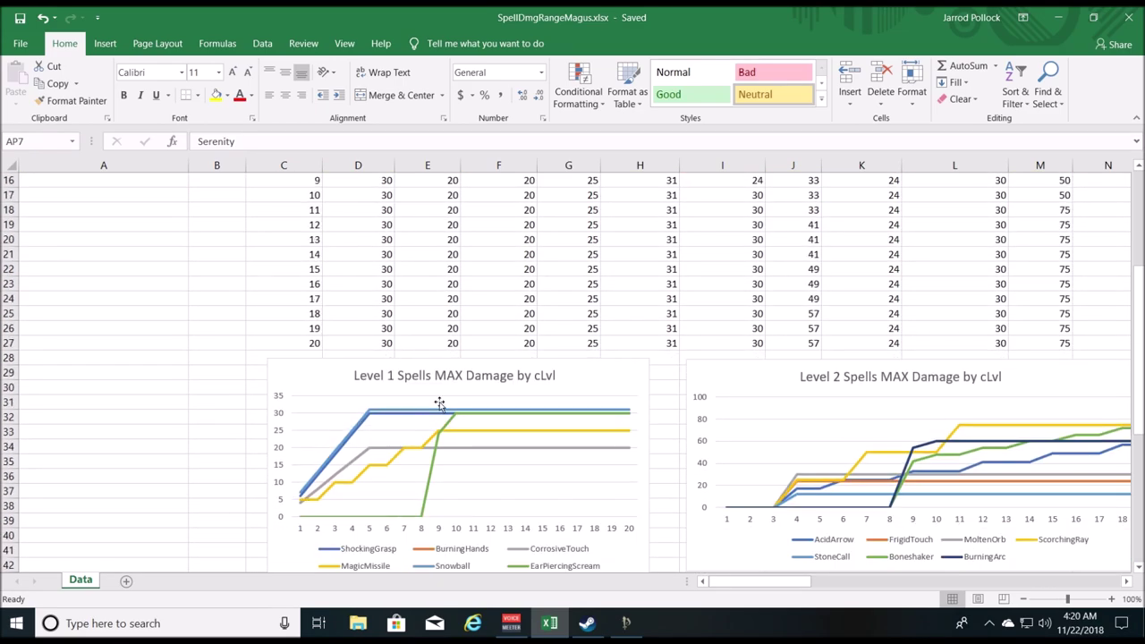
# Examine Snowball's touch attack, save and specials entries, its damage by caster level, and its Level 1 chart line
pyautogui.scroll(5, 443, 411)
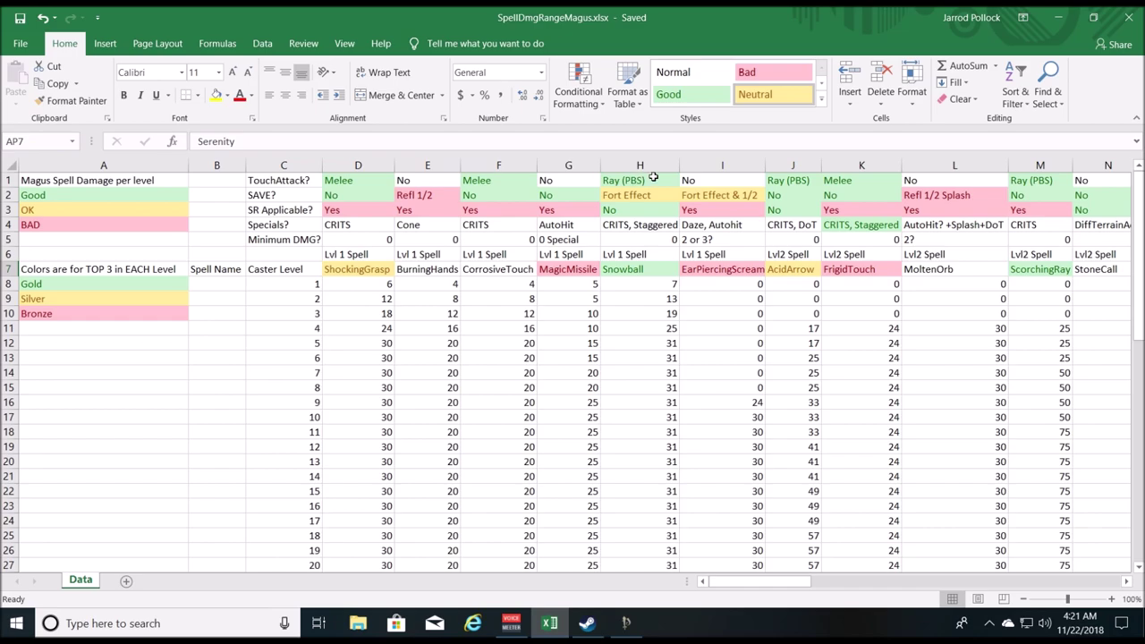
pyautogui.scroll(-2, 653, 318)
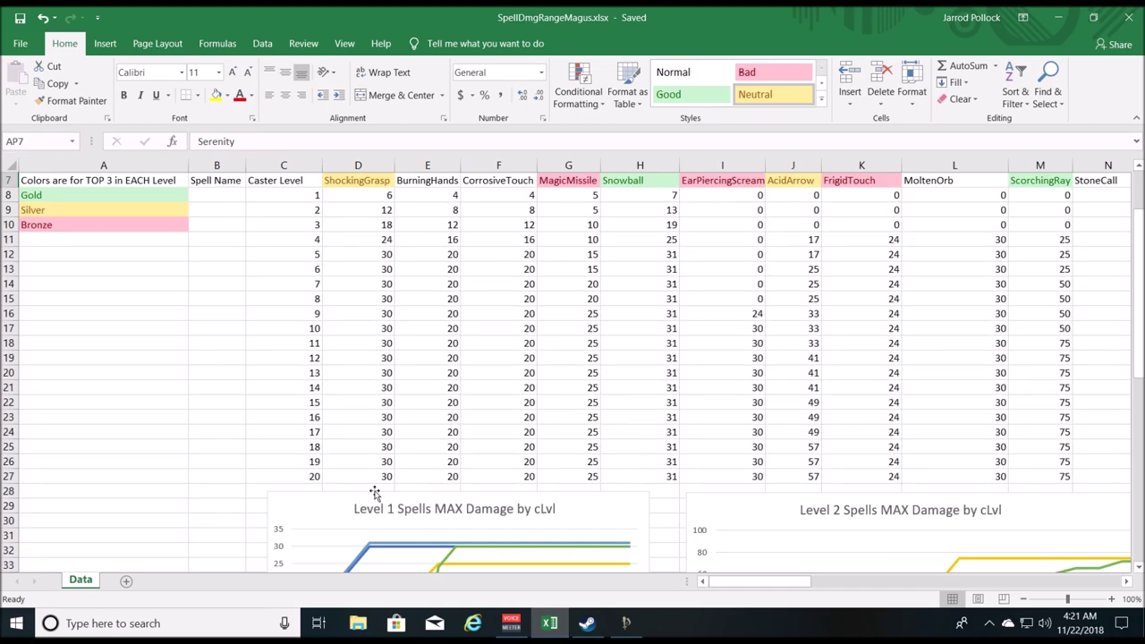
pyautogui.scroll(2, 375, 487)
pyautogui.scroll(-1, 372, 288)
pyautogui.scroll(-3, 372, 288)
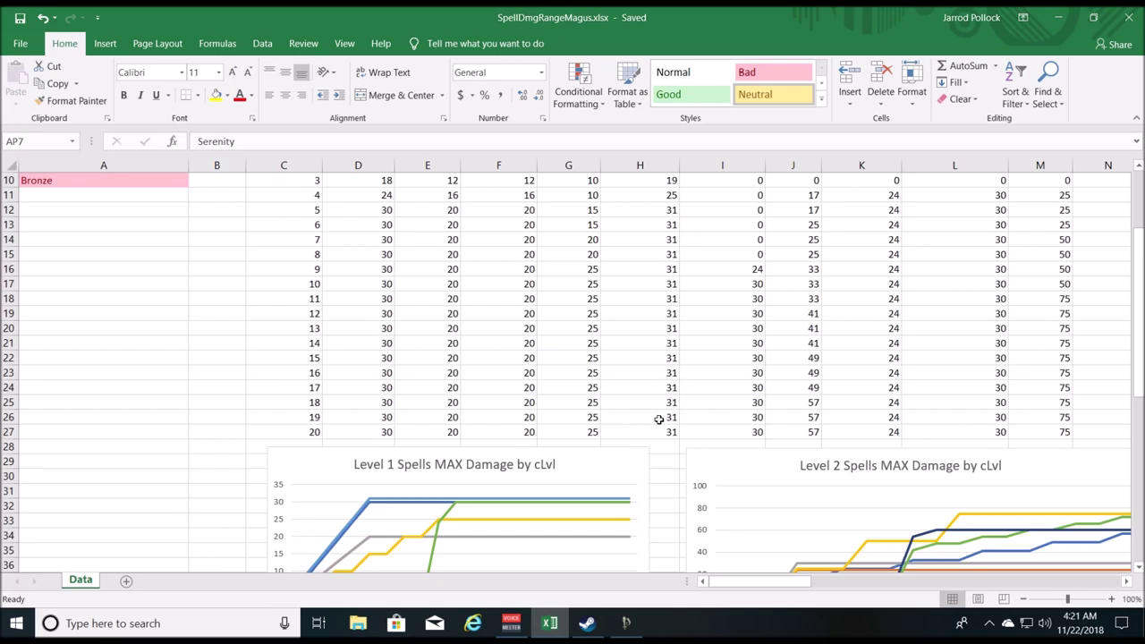
pyautogui.scroll(3, 658, 420)
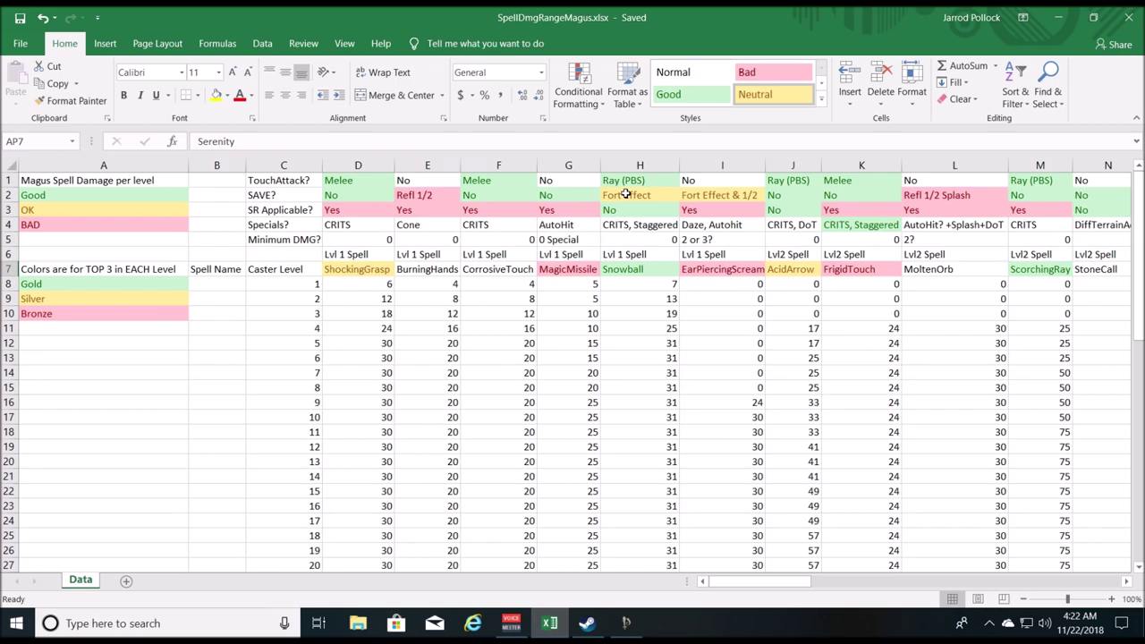
pyautogui.scroll(-1, 658, 284)
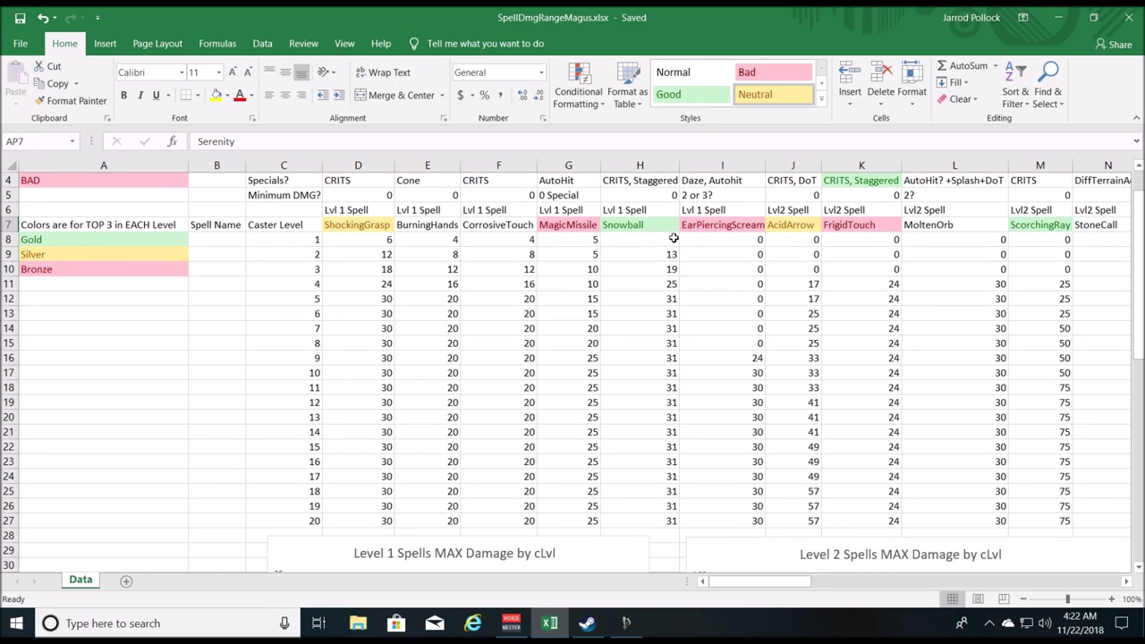
pyautogui.scroll(-4, 678, 240)
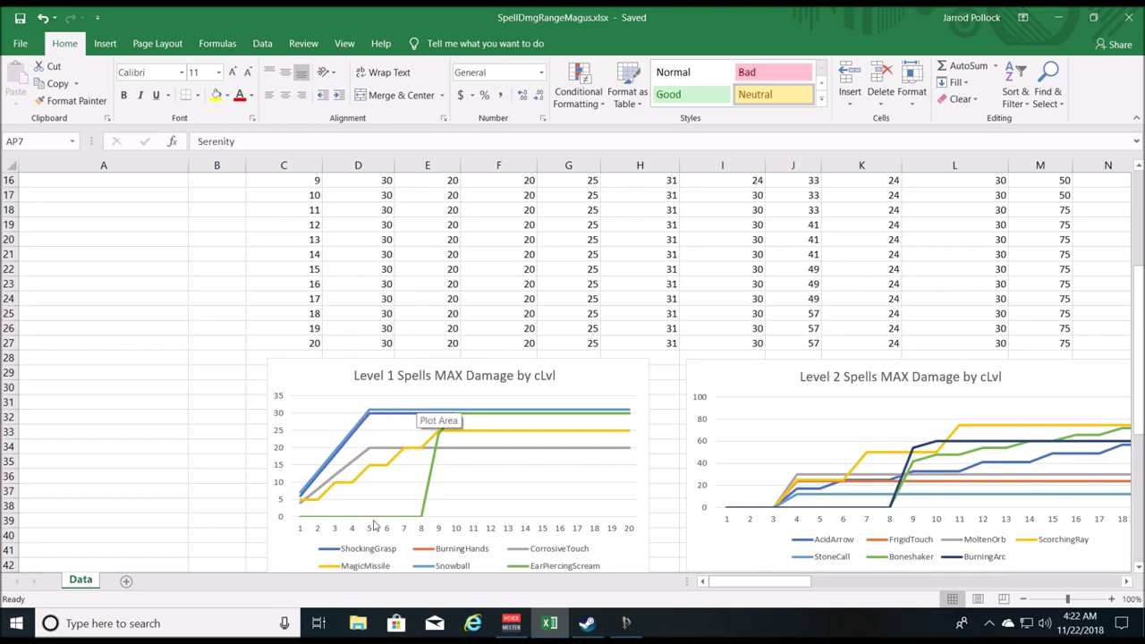
# Bring the Level 2 spell columns into view and examine AcidArrow's traits and damage by caster level
pyautogui.scroll(5, 444, 418)
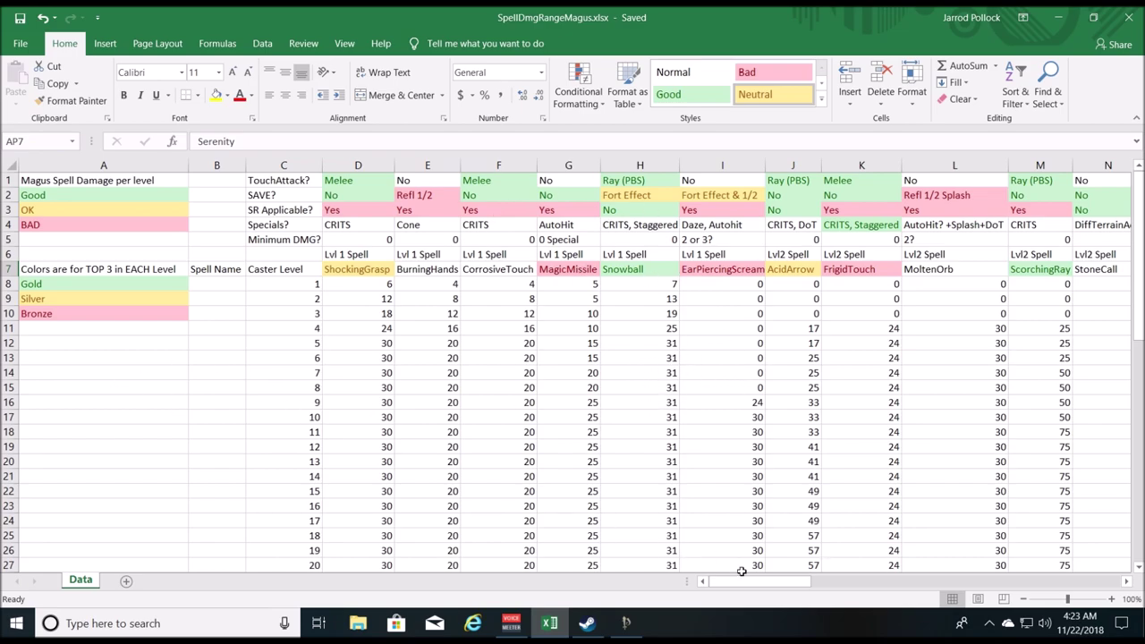
pyautogui.moveTo(751, 582); pyautogui.dragTo(815, 580)
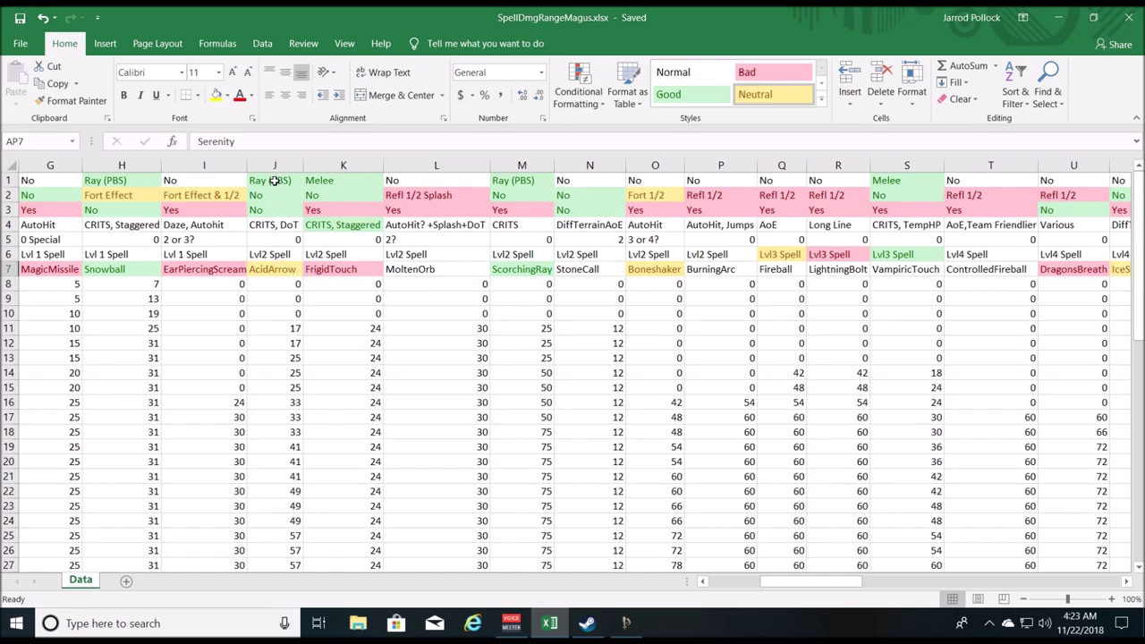
pyautogui.scroll(-1, 302, 350)
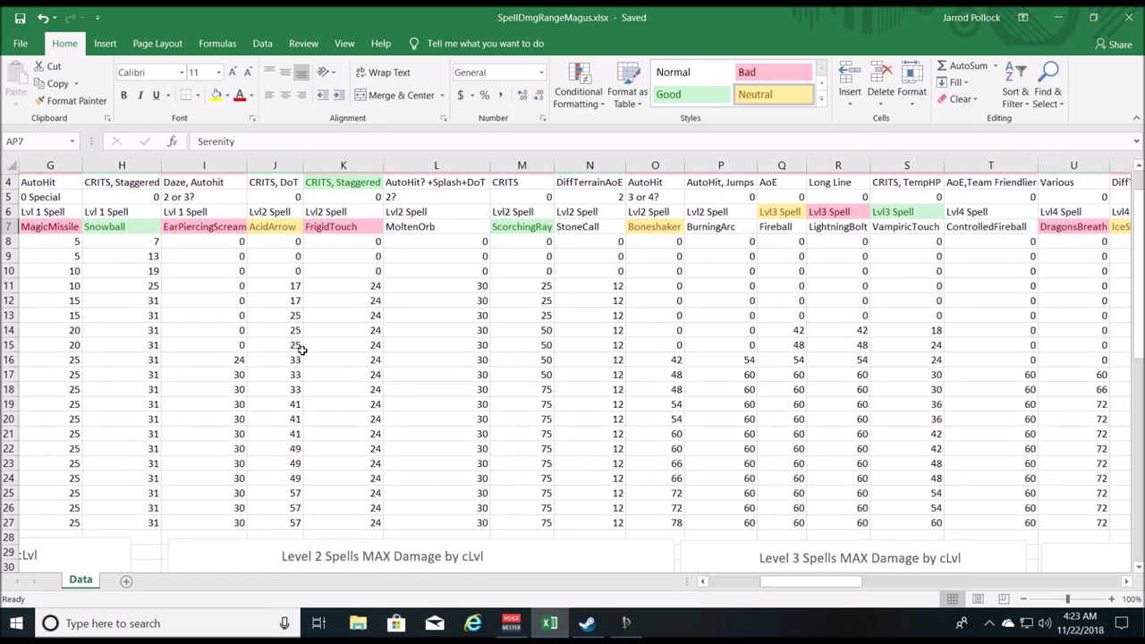
pyautogui.scroll(-1, 302, 416)
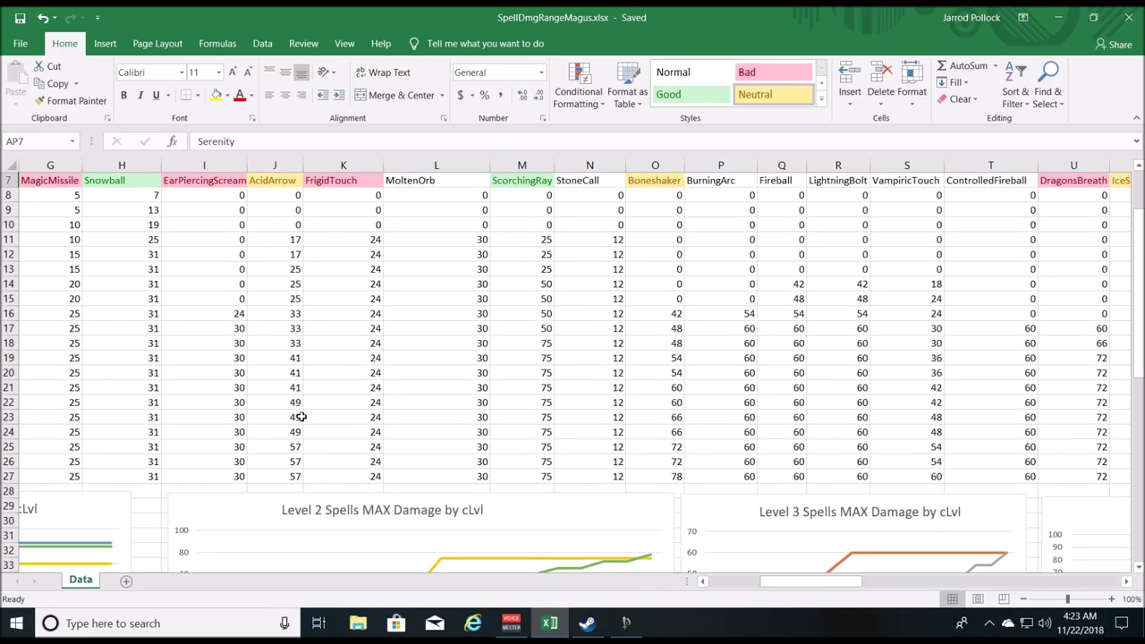
pyautogui.scroll(2, 345, 466)
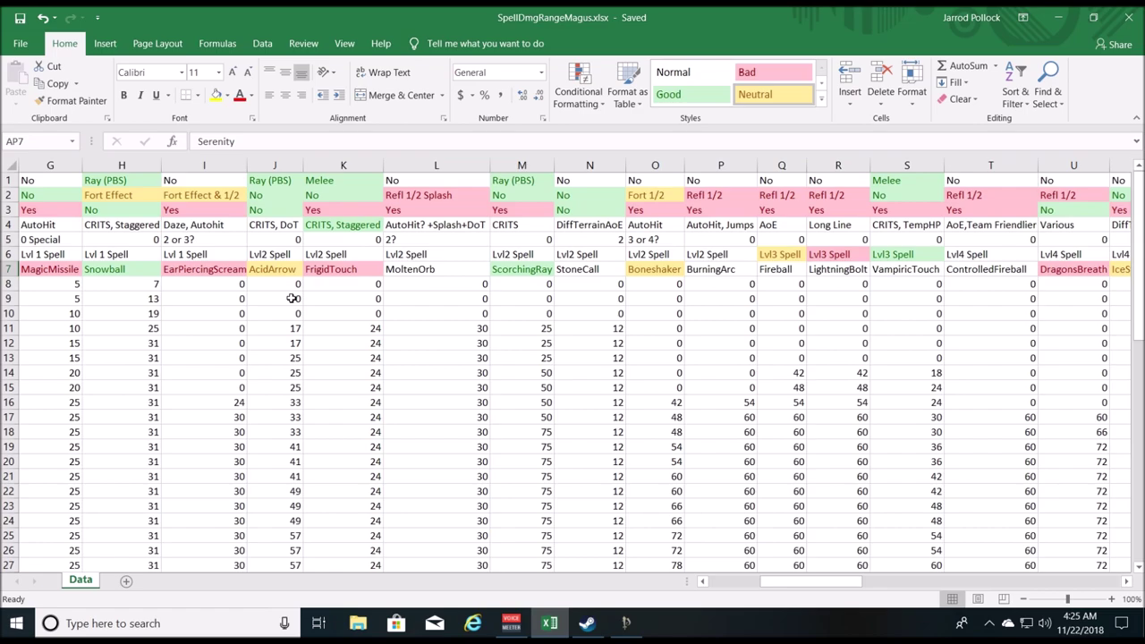
pyautogui.scroll(-2, 294, 355)
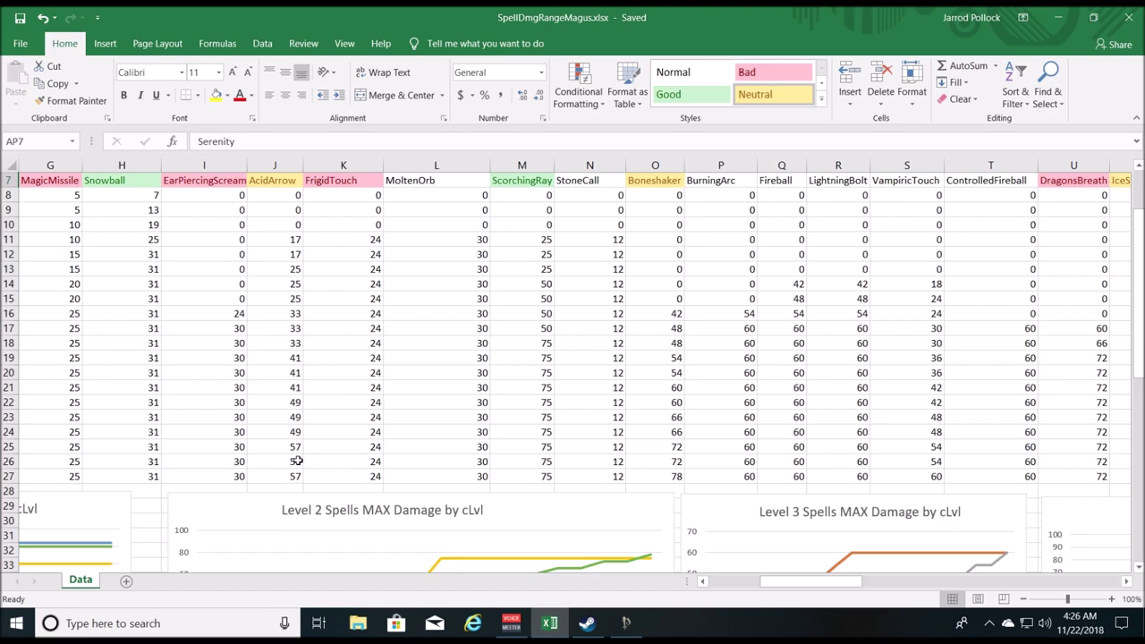
# Review ScorchingRay's traits and its damage across caster levels in the table
pyautogui.scroll(2, 295, 452)
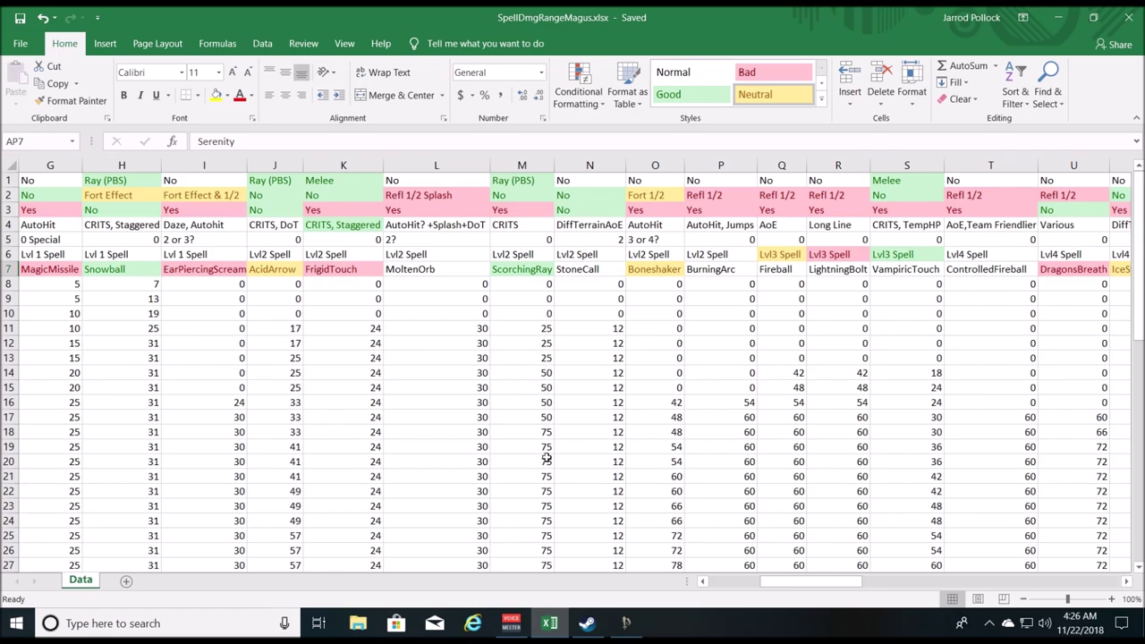
pyautogui.scroll(-2, 545, 461)
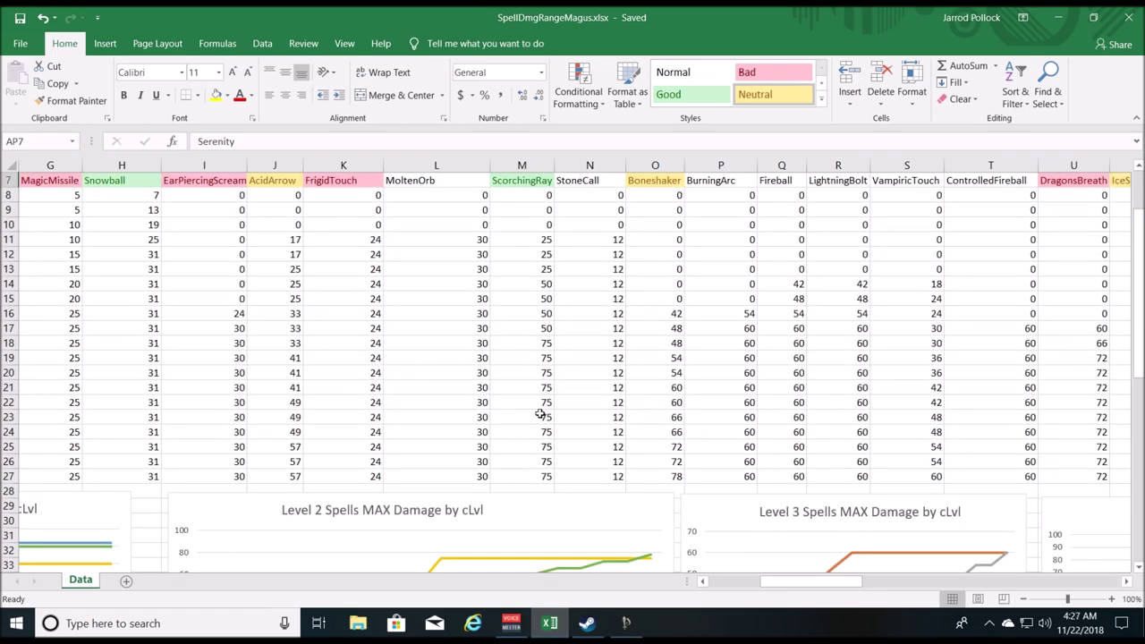
pyautogui.scroll(2, 534, 379)
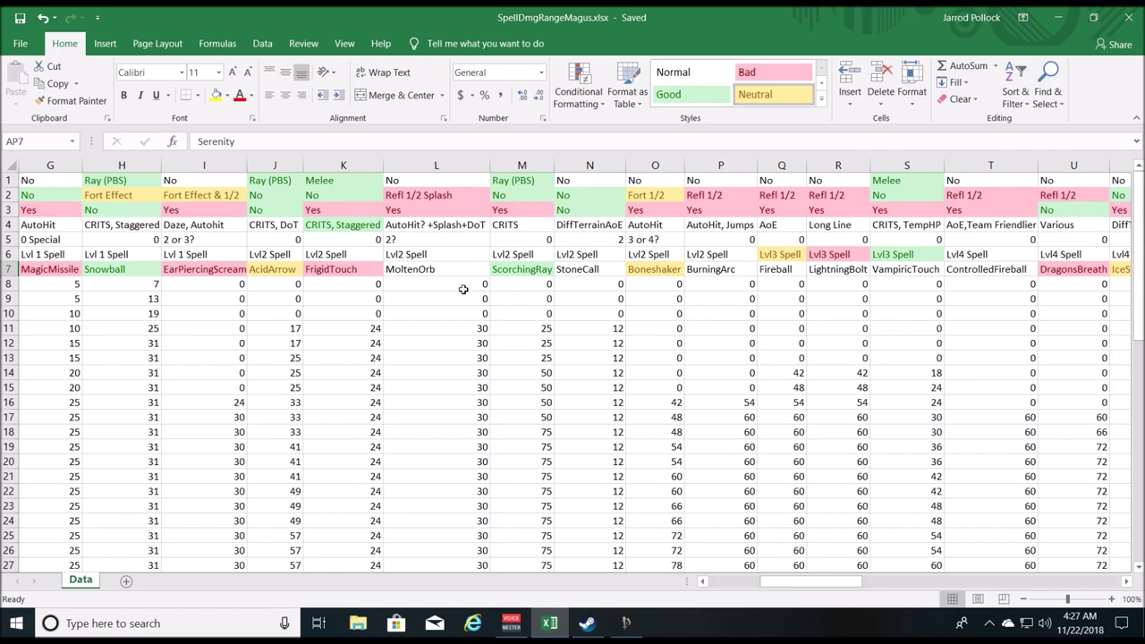
# Compare the BurningArc, ScorchingRay and Boneshaker lines across caster levels in the Level 2 Spells MAX Damage chart
pyautogui.scroll(-2, 279, 368)
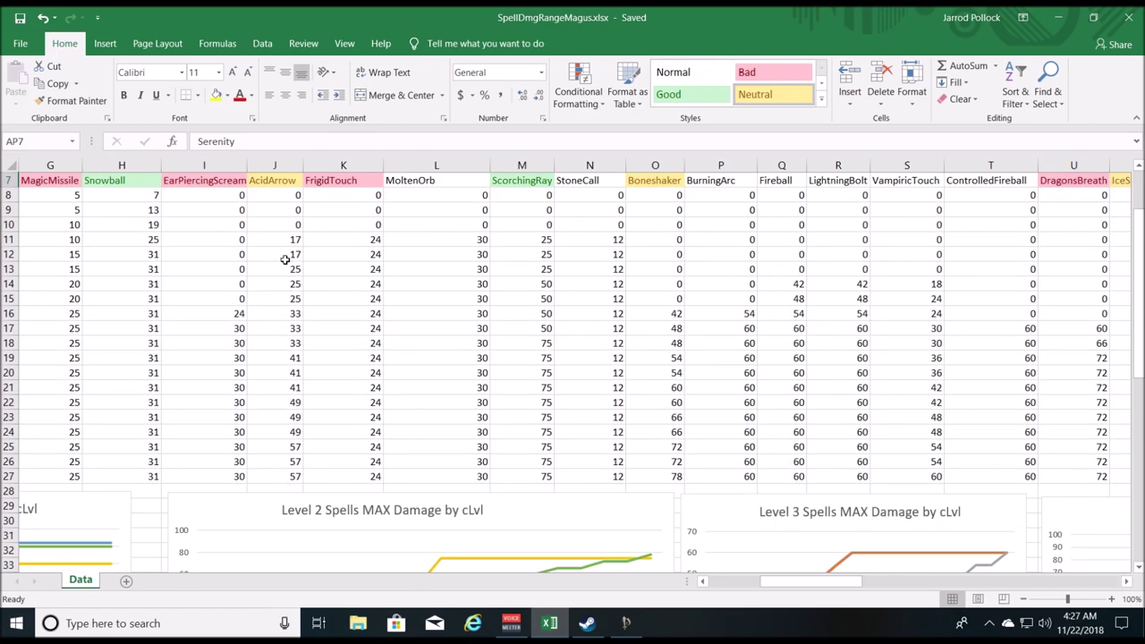
pyautogui.scroll(-3, 285, 256)
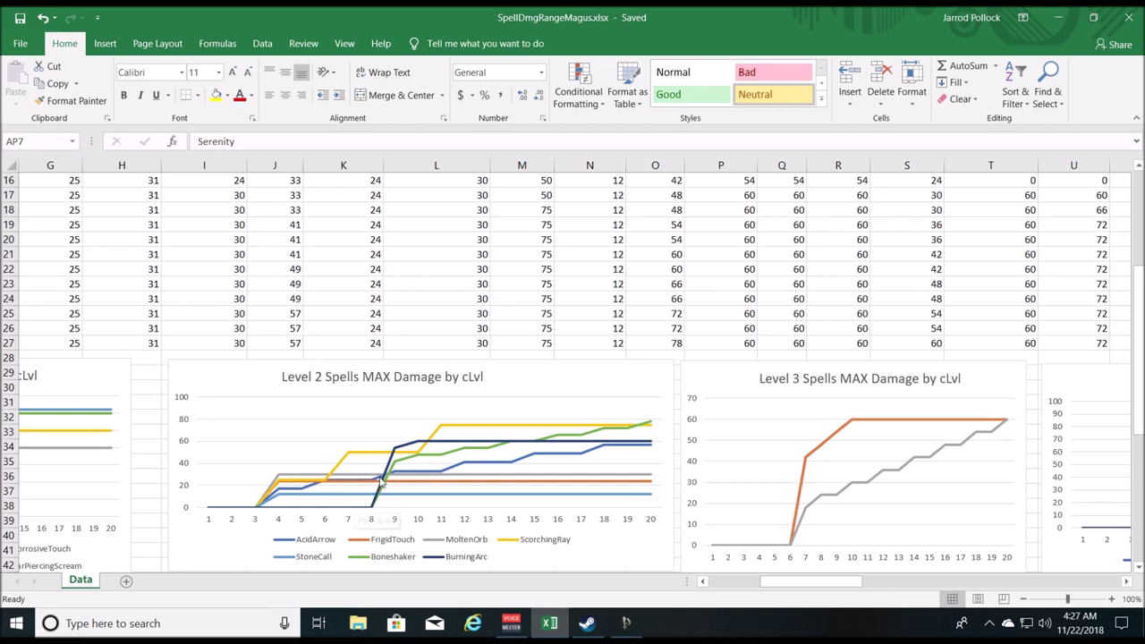
pyautogui.moveTo(479, 452)
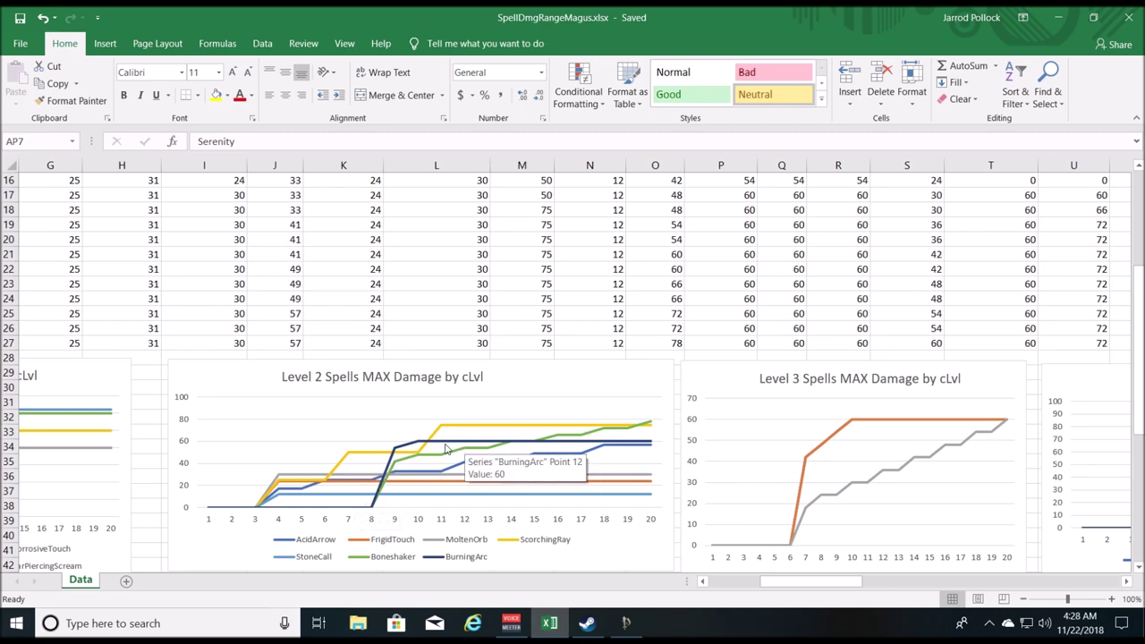
pyautogui.moveTo(340, 479)
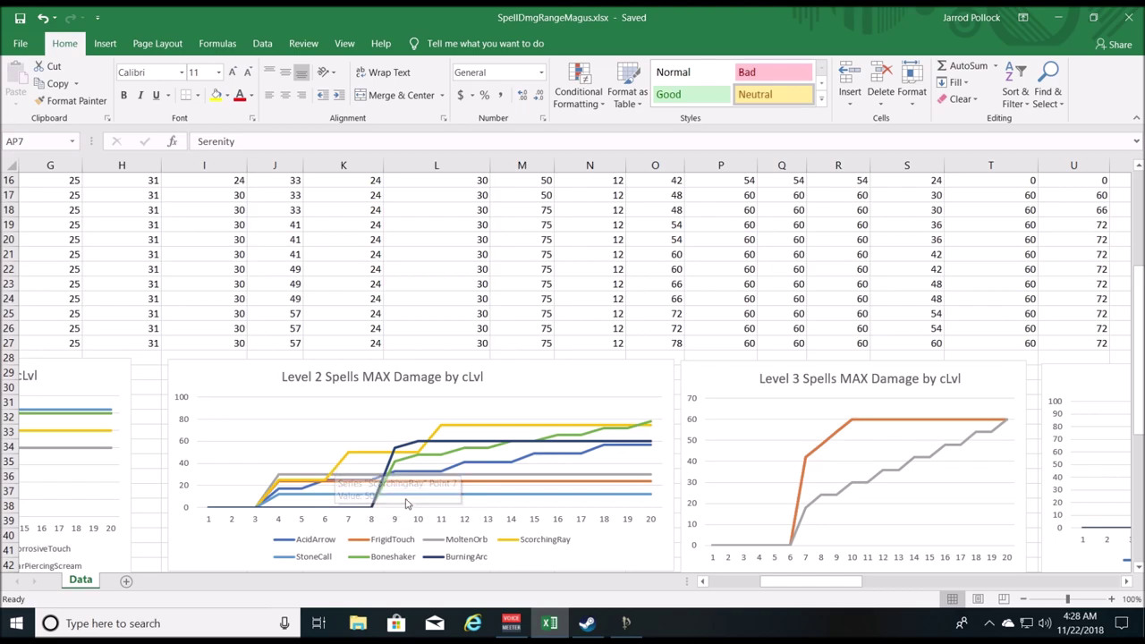
pyautogui.scroll(-1, 356, 503)
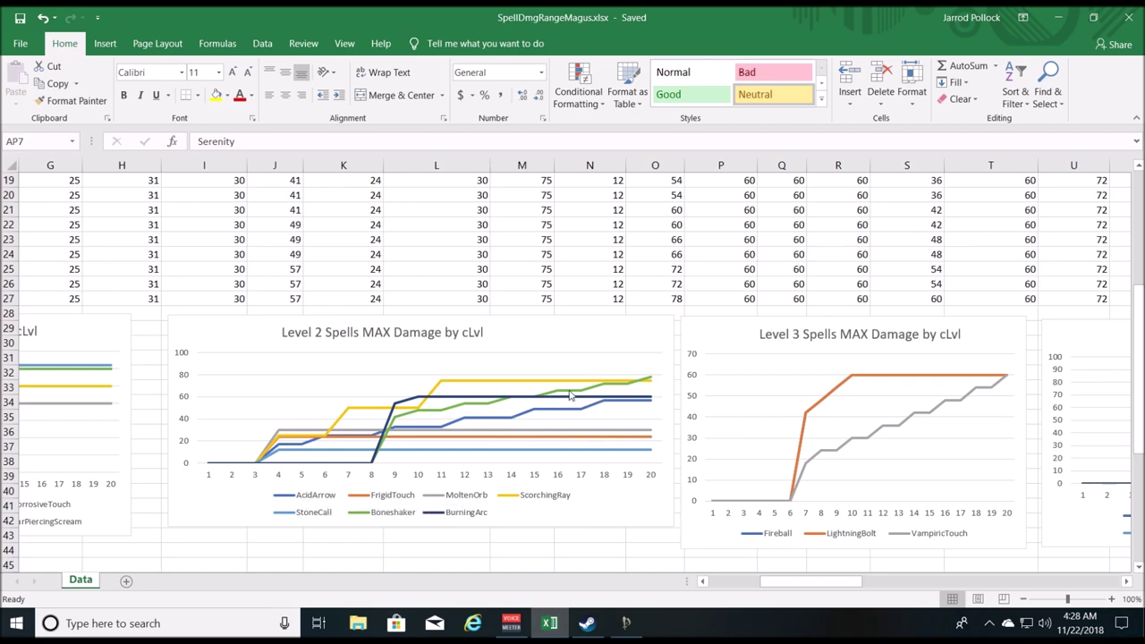
pyautogui.moveTo(591, 386)
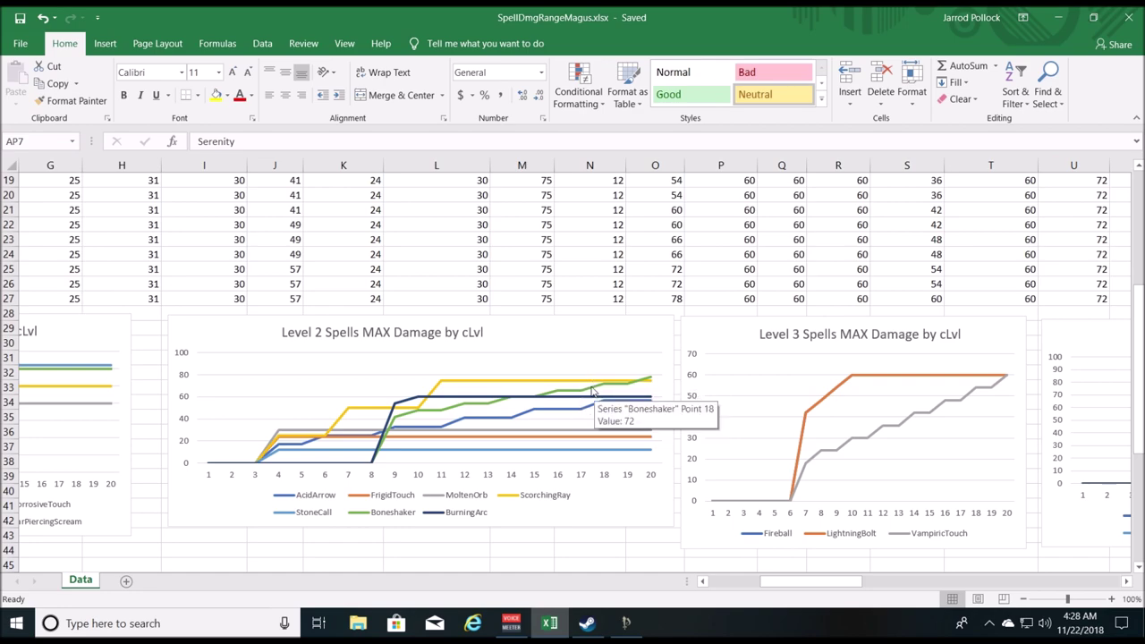
# Check Boneshaker's table entries, then compare its high-level damage with BurningArc's line in the Level 2 chart
pyautogui.scroll(3, 585, 393)
pyautogui.scroll(3, 582, 397)
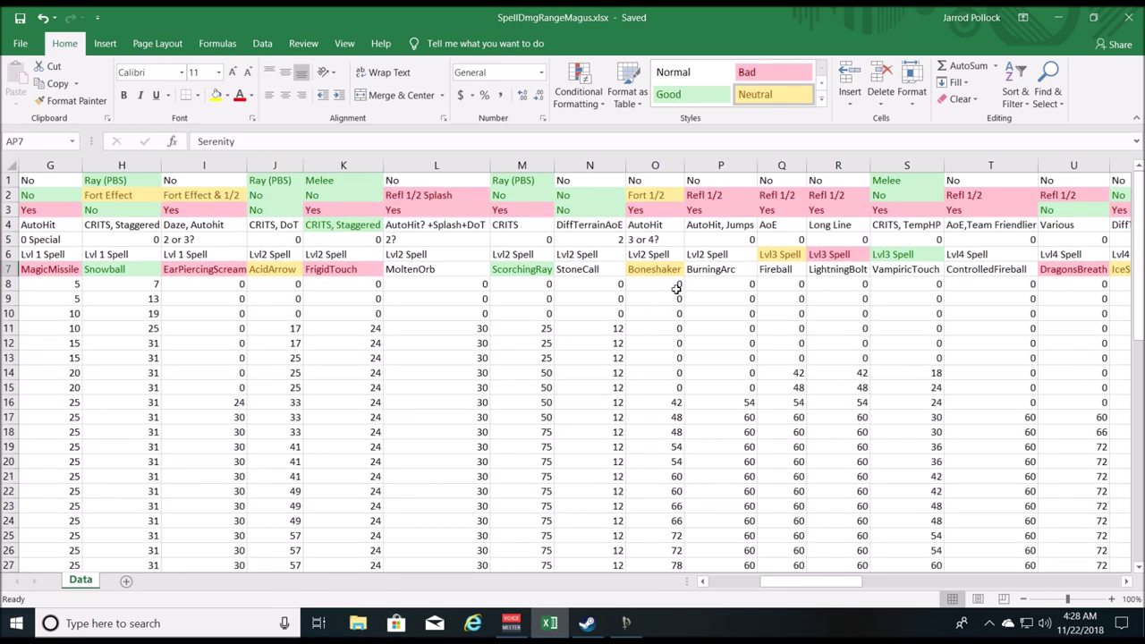
pyautogui.scroll(-3, 586, 384)
pyautogui.scroll(-2, 591, 409)
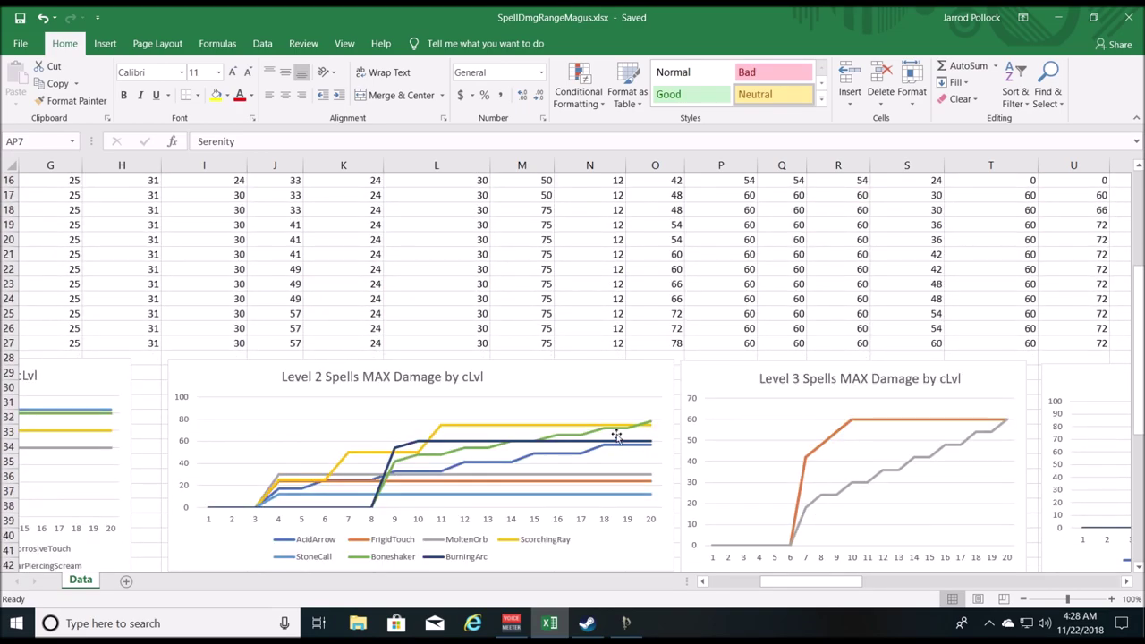
pyautogui.moveTo(637, 427)
pyautogui.moveTo(439, 446)
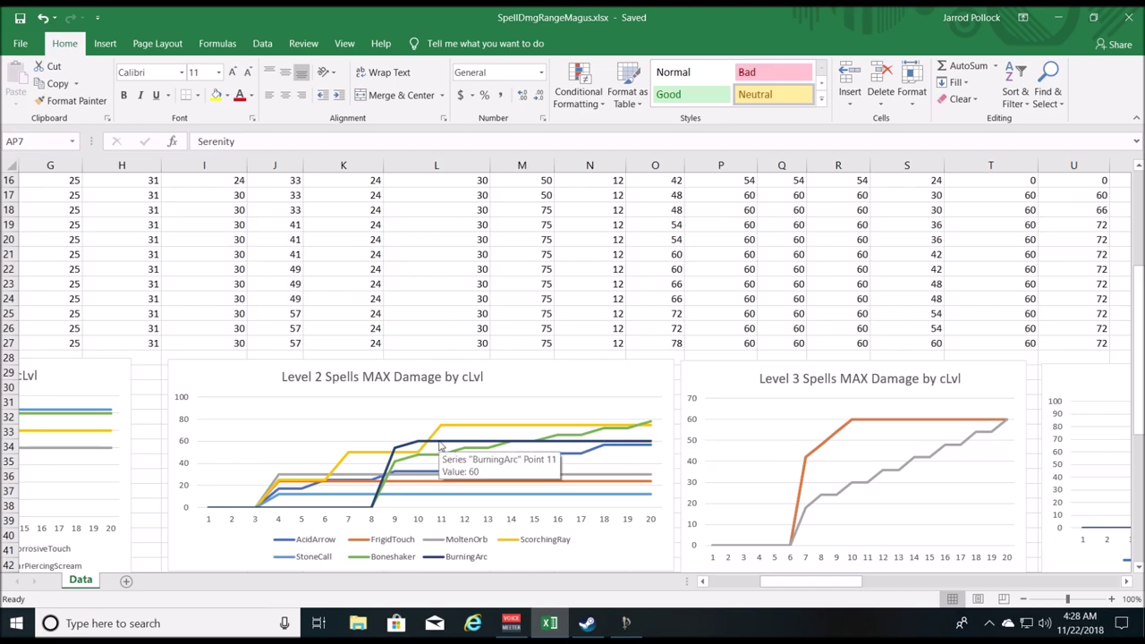
# Examine the Boneshaker and StoneCall columns in the table, covering their traits and damage by caster level
pyautogui.scroll(5, 439, 445)
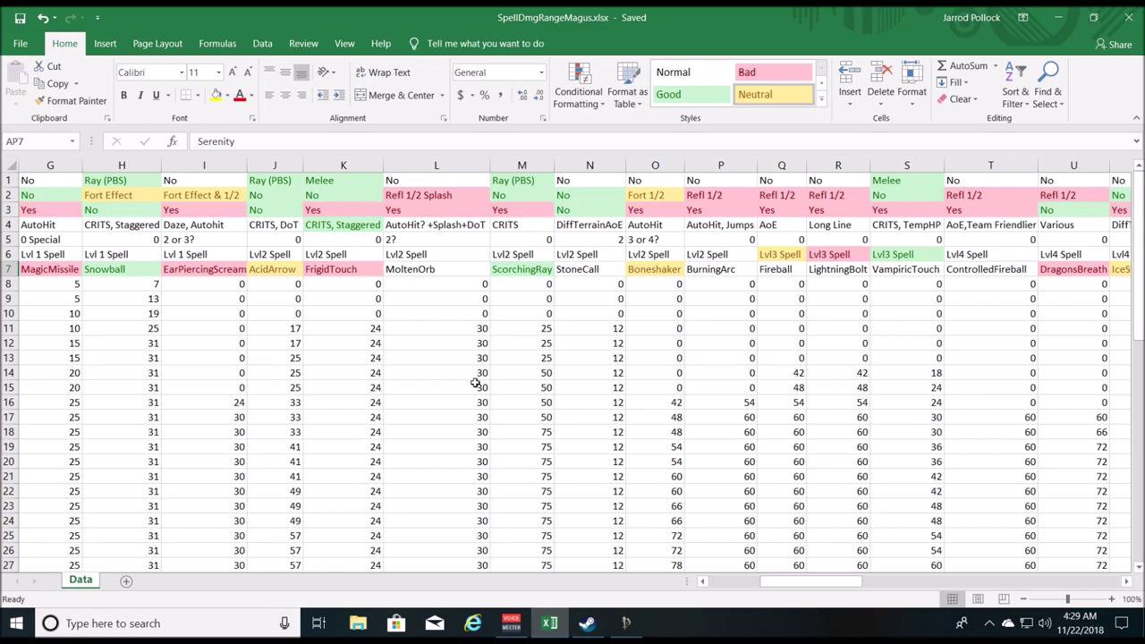
pyautogui.scroll(-2, 475, 383)
pyautogui.scroll(2, 481, 473)
pyautogui.scroll(-1, 653, 277)
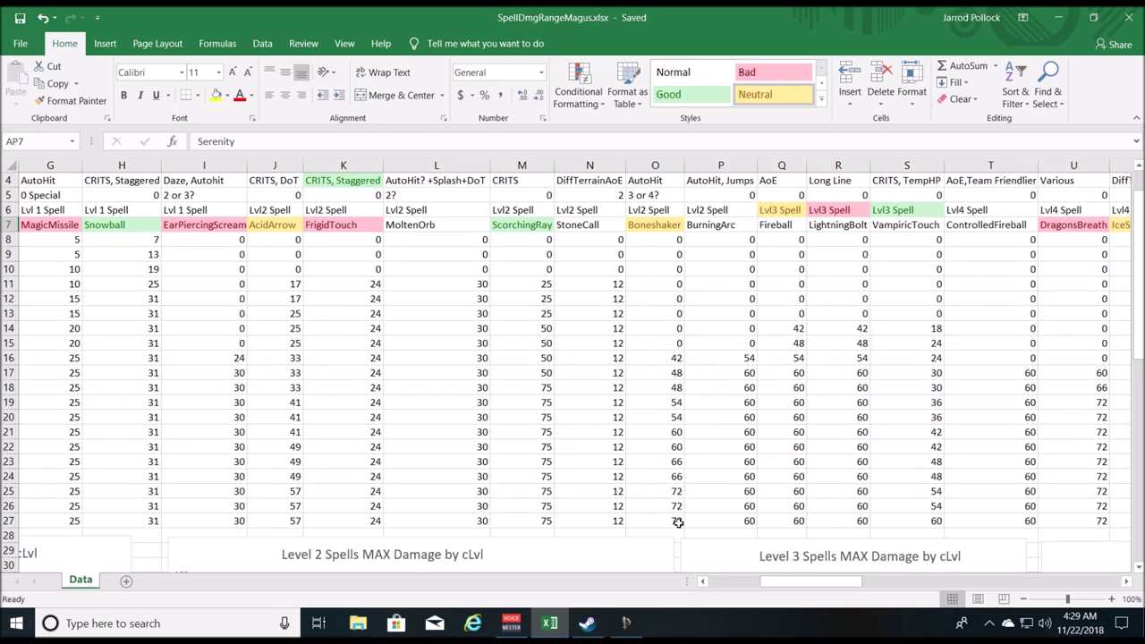
pyautogui.scroll(1, 678, 522)
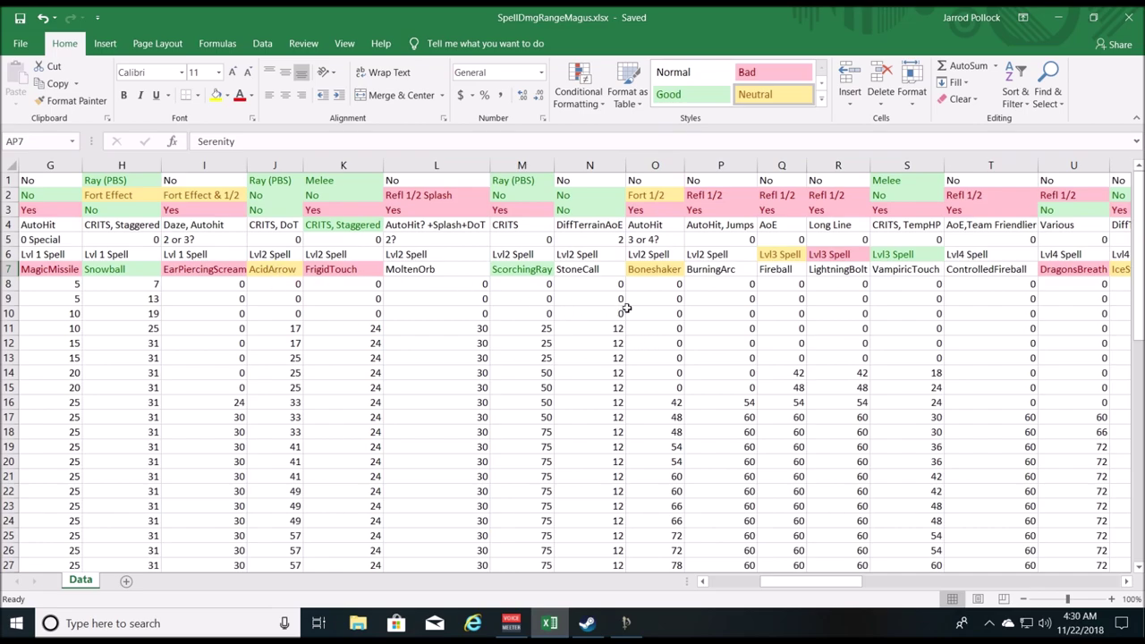
pyautogui.scroll(-1, 667, 282)
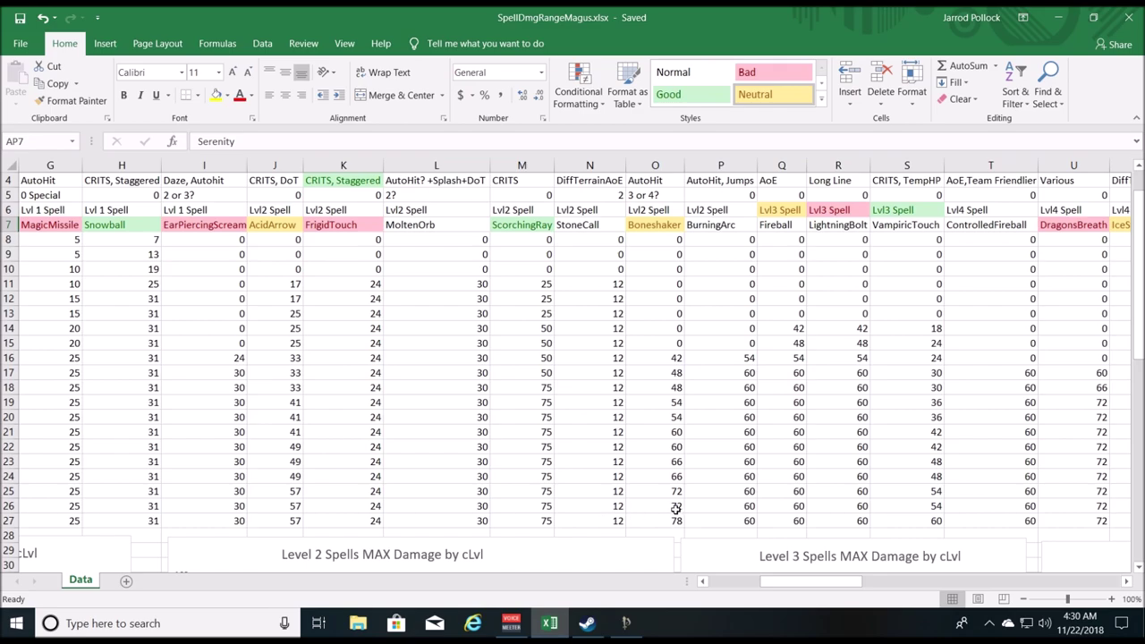
pyautogui.scroll(1, 676, 508)
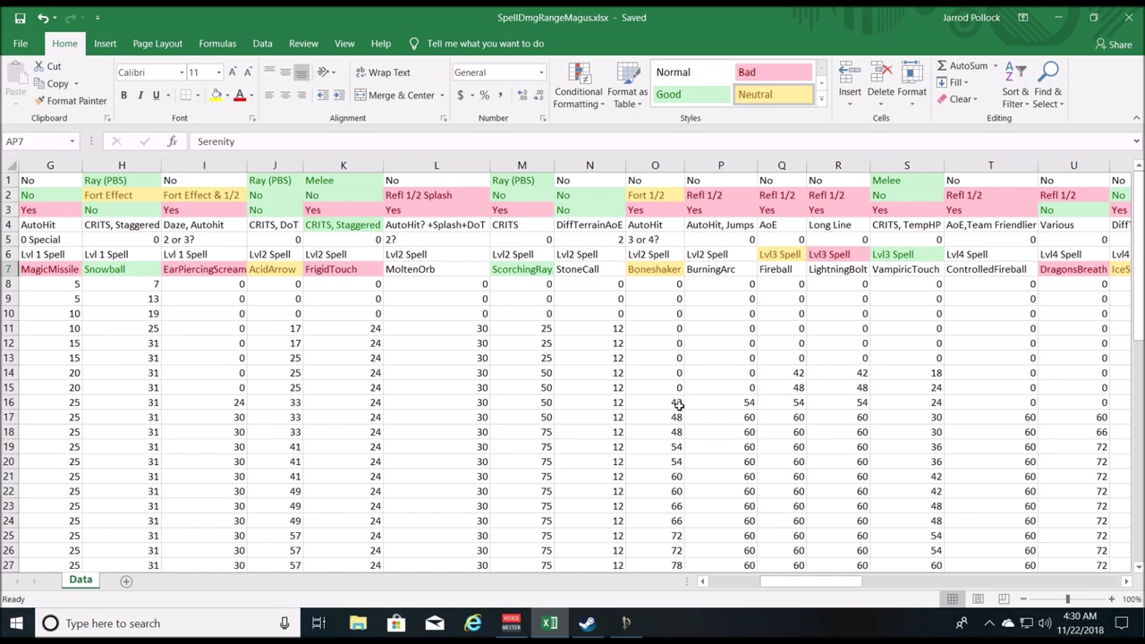
pyautogui.scroll(-2, 677, 404)
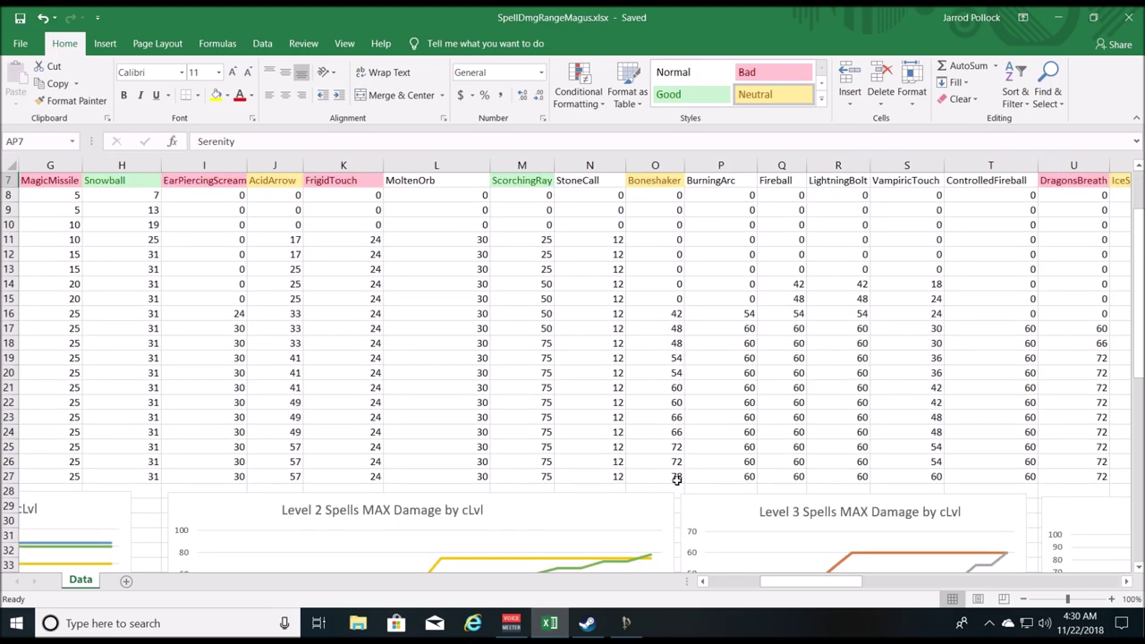
pyautogui.scroll(2, 676, 480)
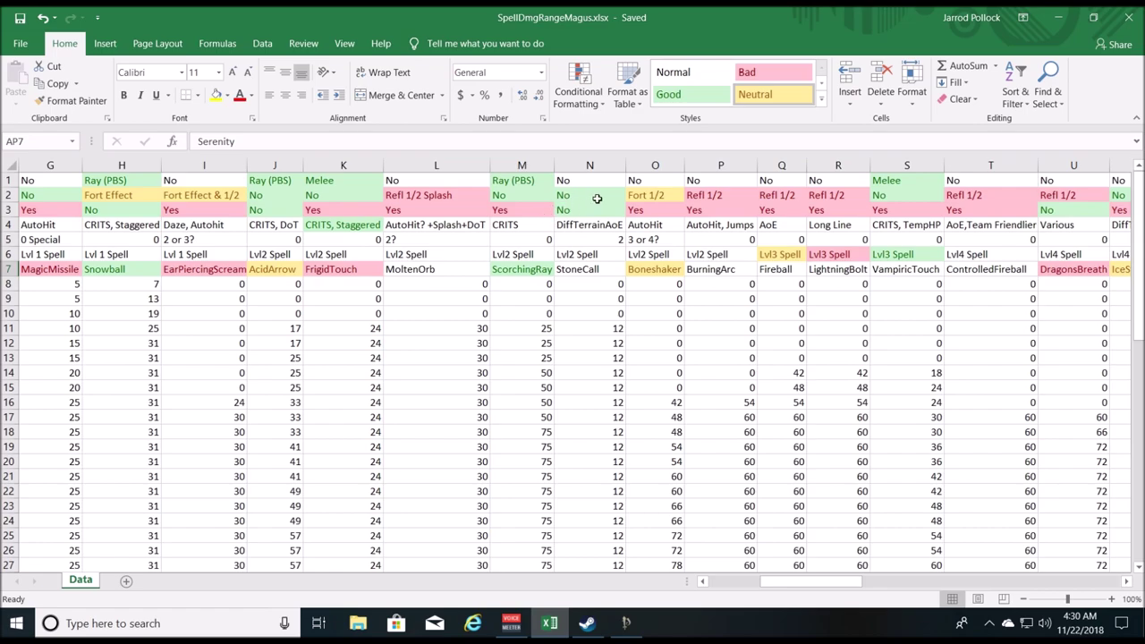
pyautogui.scroll(-1, 611, 351)
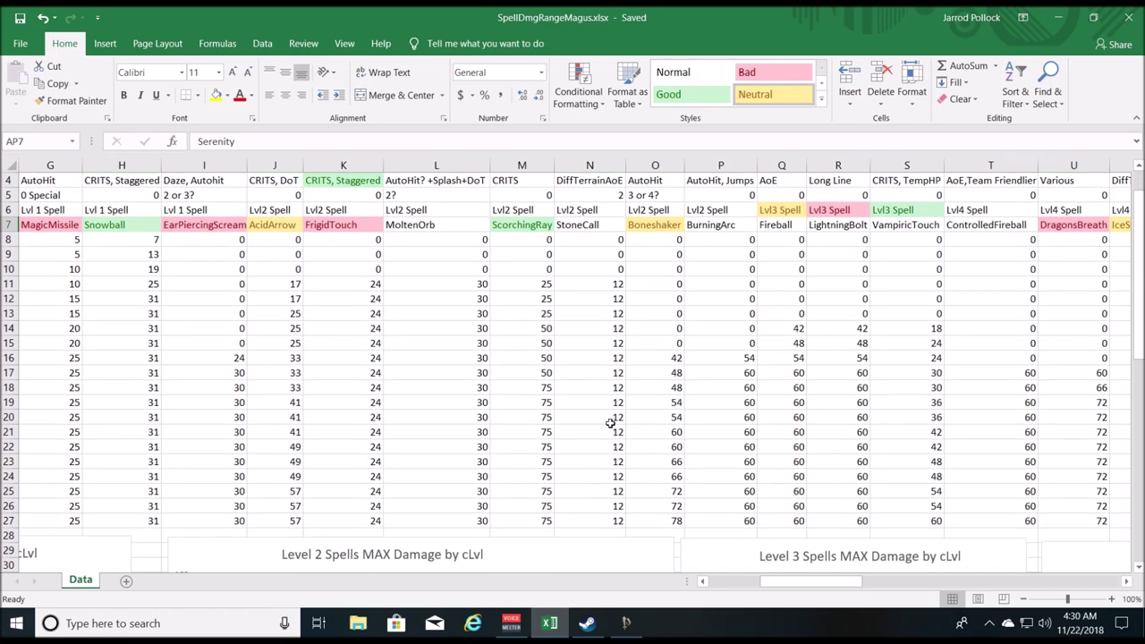
# Compare FrigidTouch's damage with ShockingGrasp's in the table, checking FrigidTouch at caster levels 4 and 5 and ShockingGrasp at level 4
pyautogui.scroll(1, 620, 299)
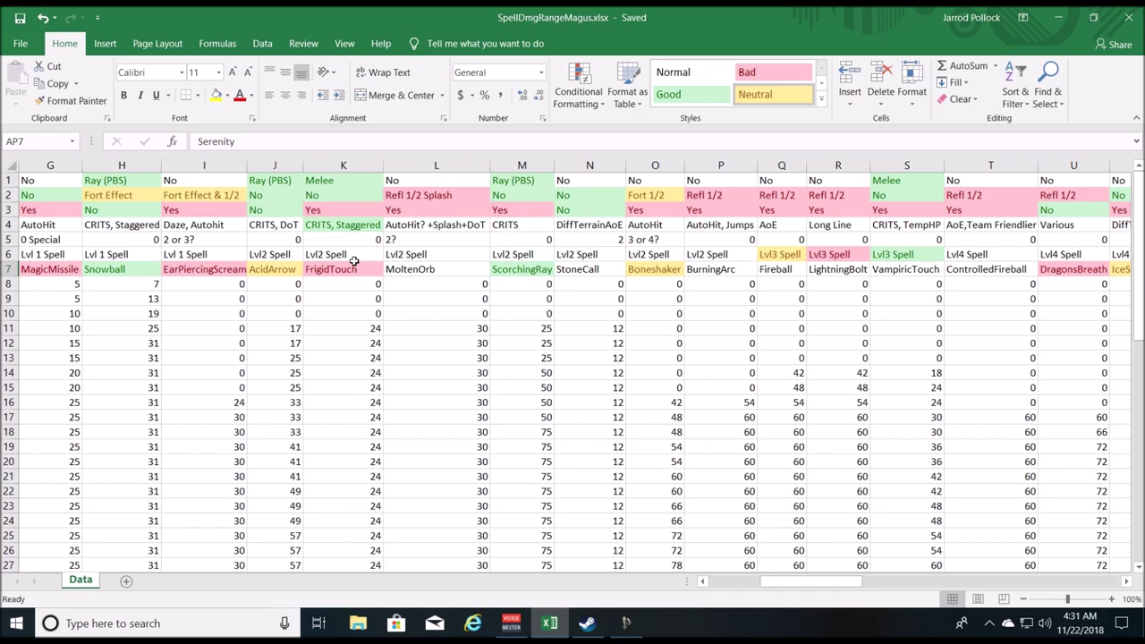
pyautogui.scroll(-1, 346, 274)
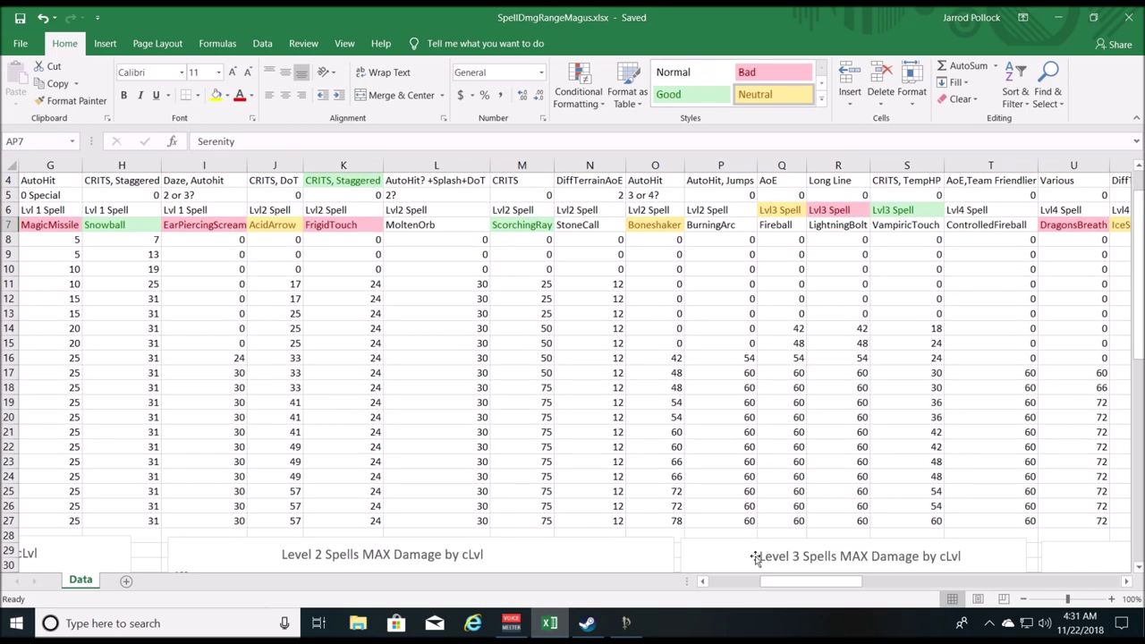
pyautogui.moveTo(858, 583); pyautogui.dragTo(795, 586)
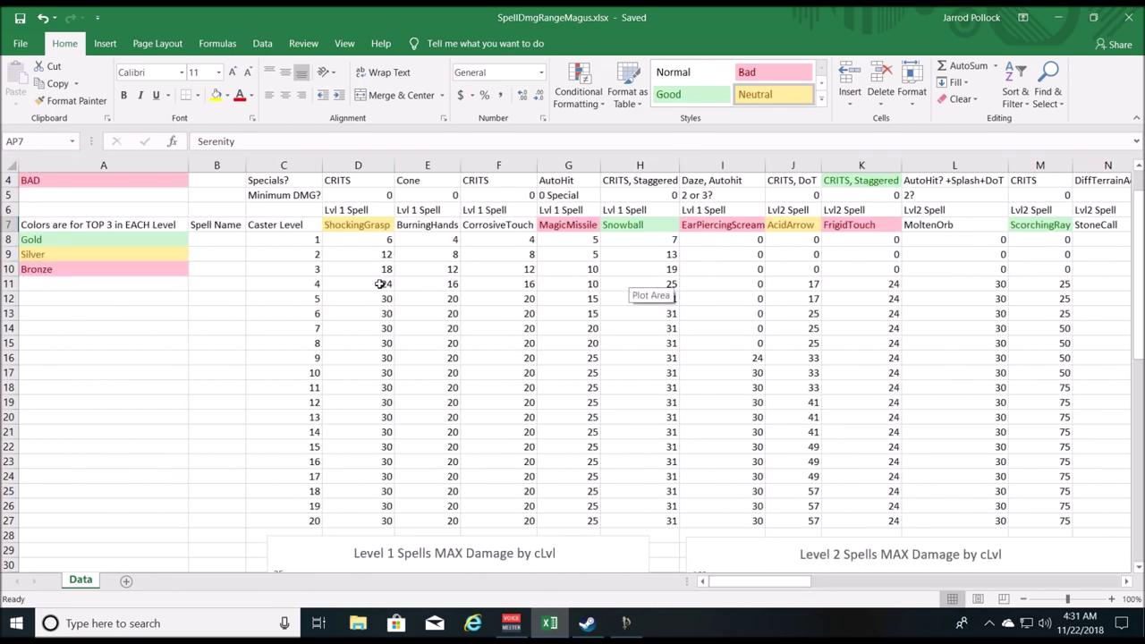
pyautogui.click(881, 281)
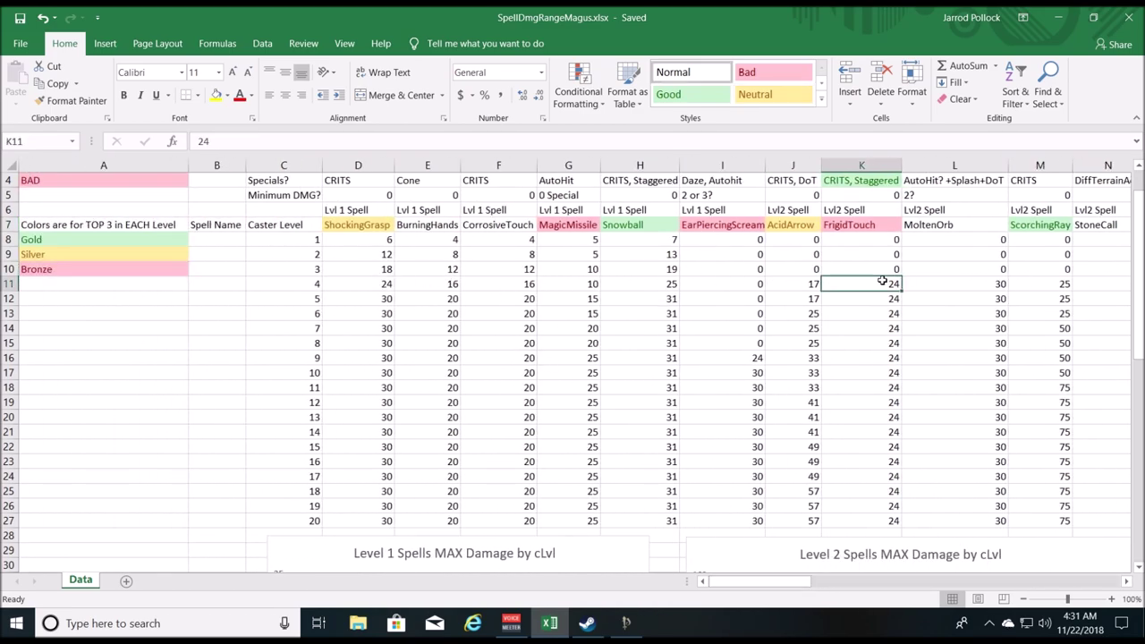
pyautogui.click(368, 284)
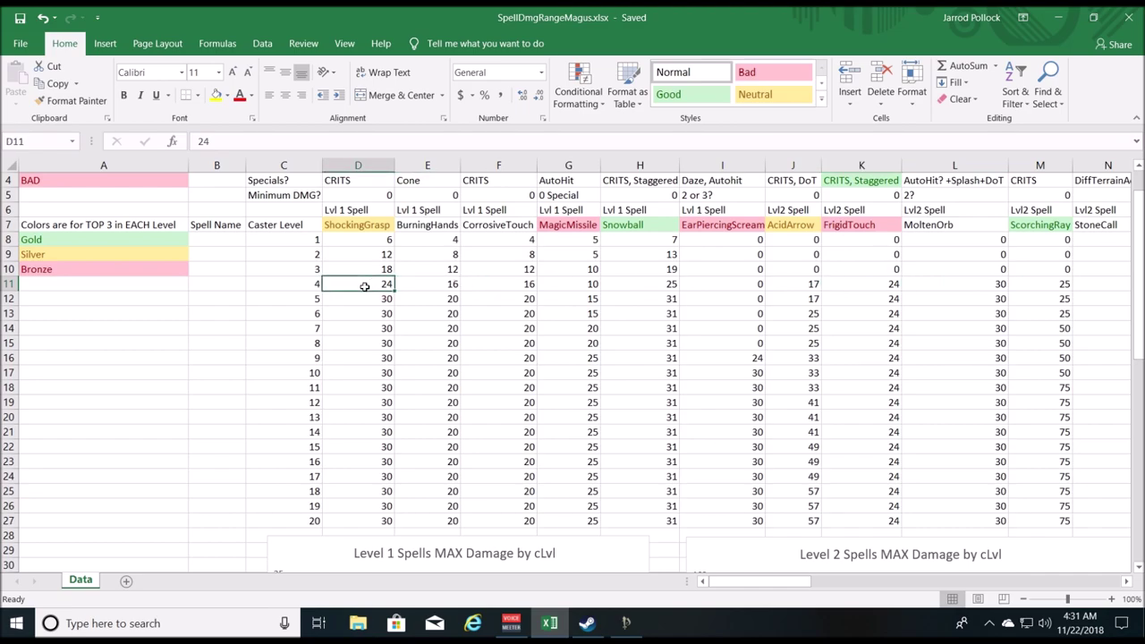
pyautogui.click(862, 296)
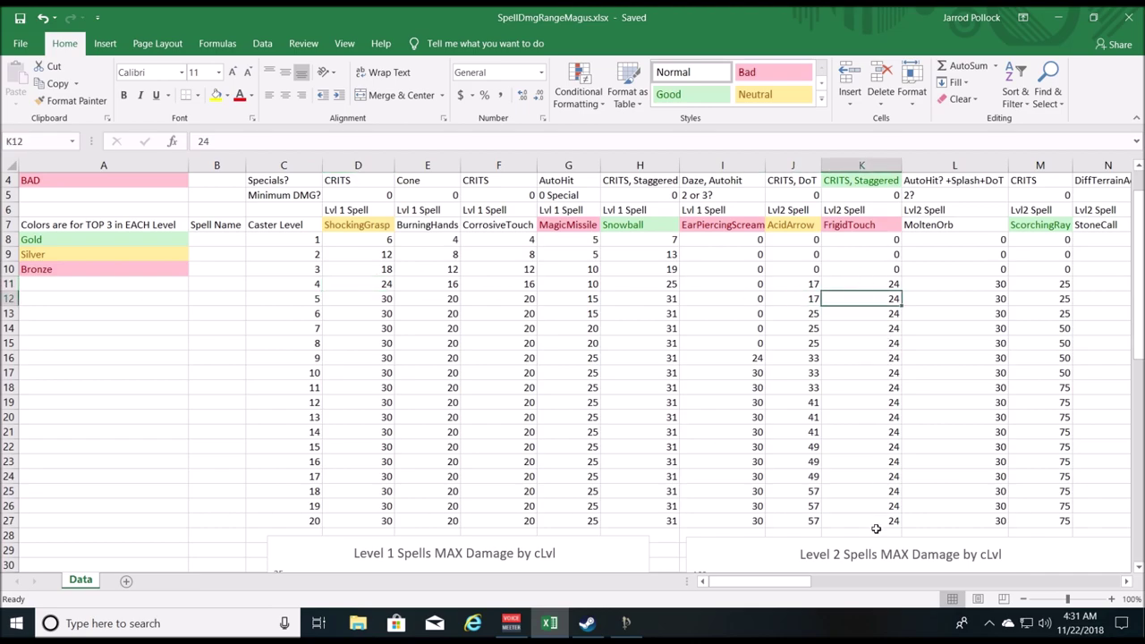
pyautogui.click(878, 283)
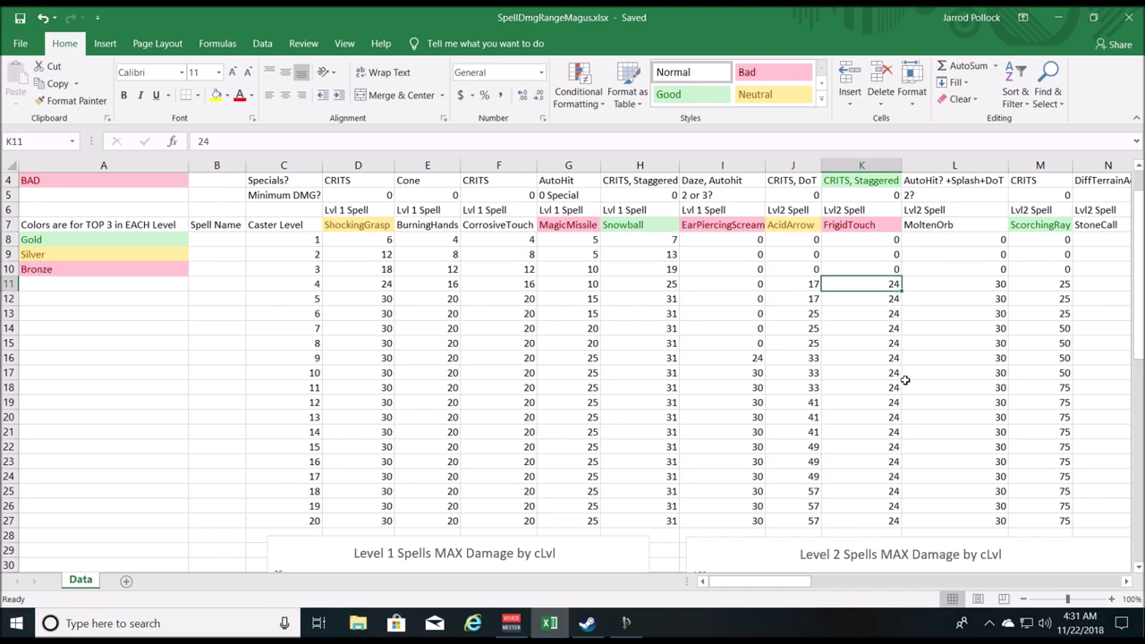
pyautogui.moveTo(798, 581); pyautogui.dragTo(826, 583)
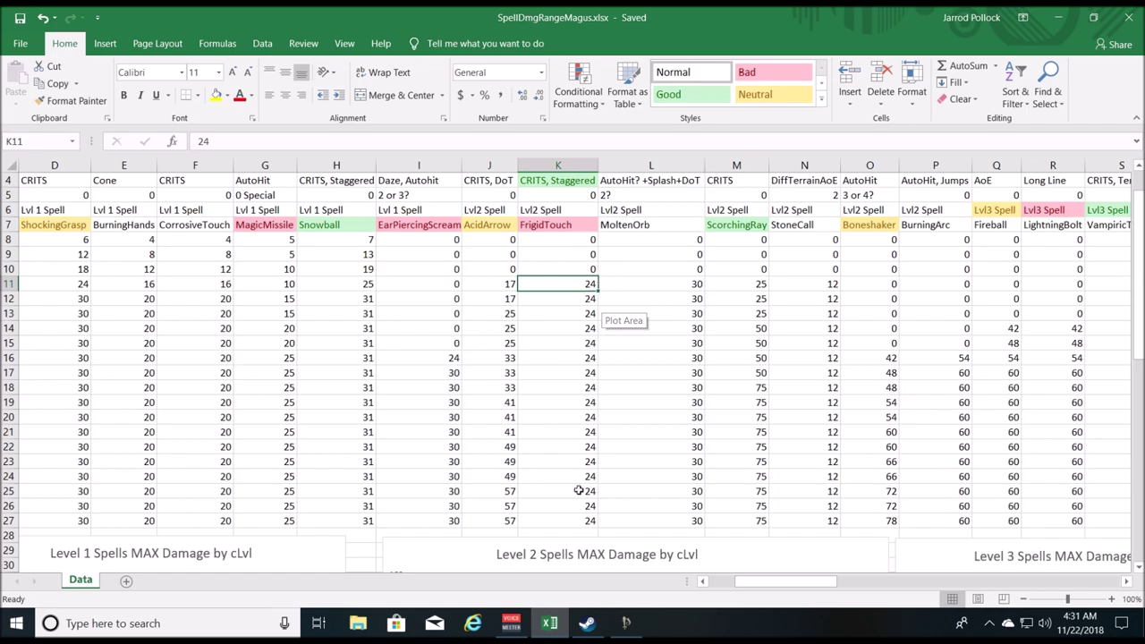
pyautogui.moveTo(802, 581); pyautogui.dragTo(776, 581)
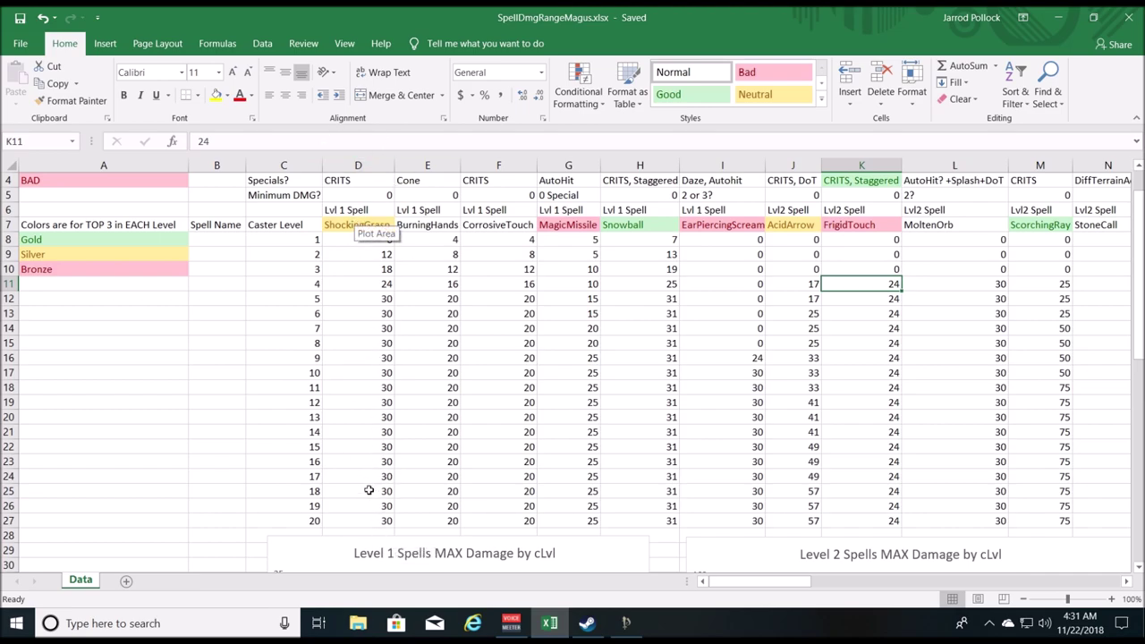
# Review the traits and damage by caster level of the Level 2 spells in the table, from FrigidTouch through Boneshaker and BurningArc
pyautogui.moveTo(796, 582); pyautogui.dragTo(853, 583)
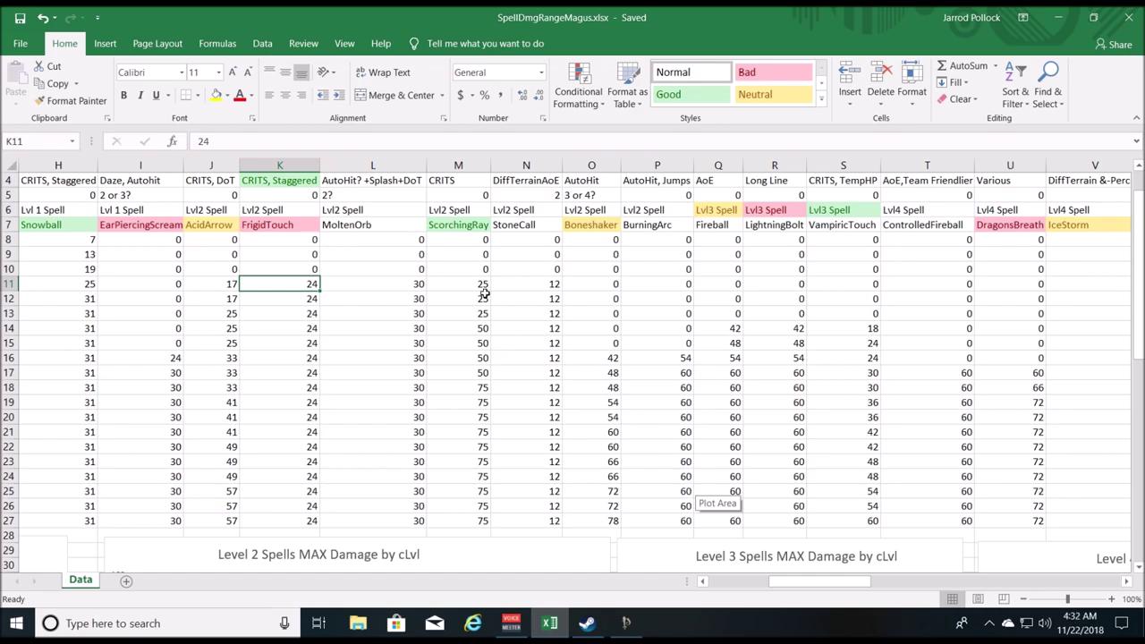
pyautogui.scroll(1, 445, 356)
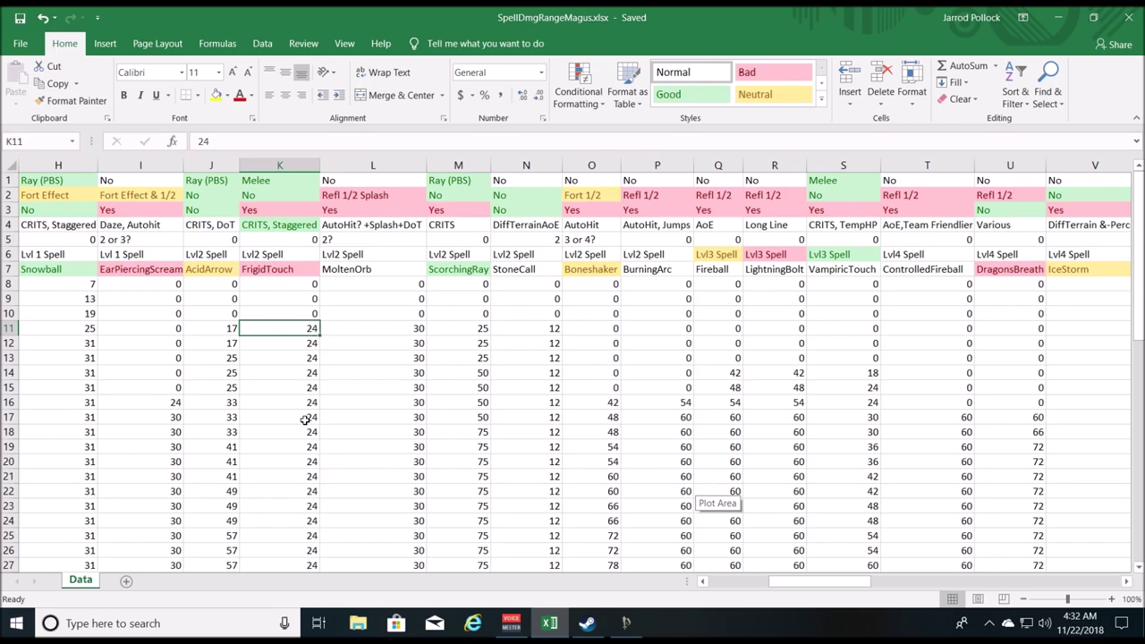
pyautogui.scroll(-1, 309, 421)
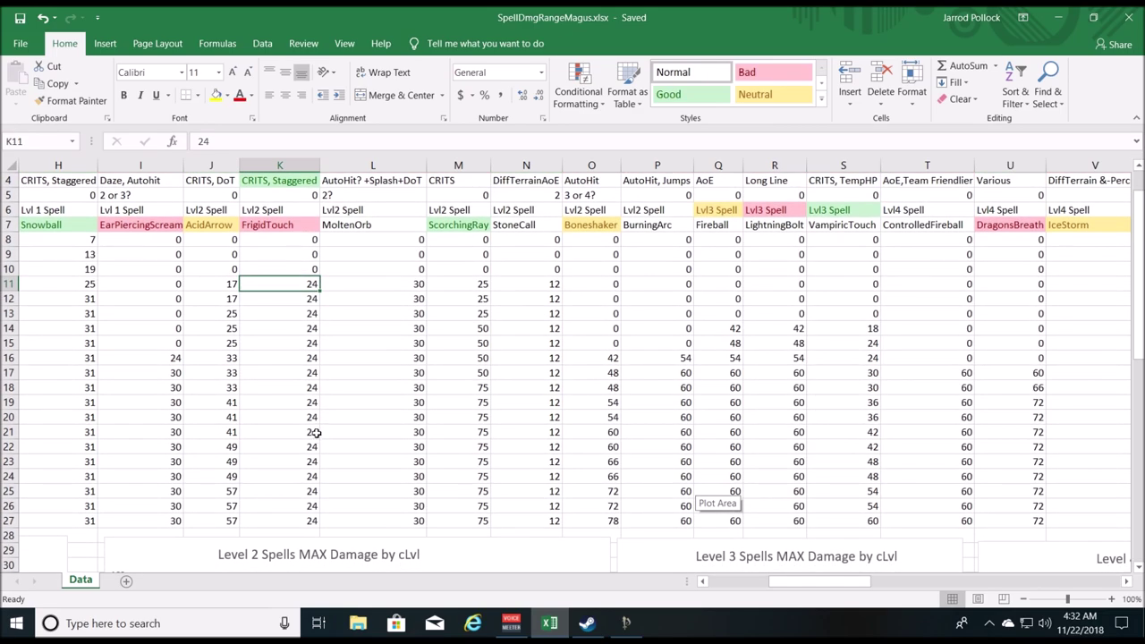
pyautogui.scroll(1, 310, 382)
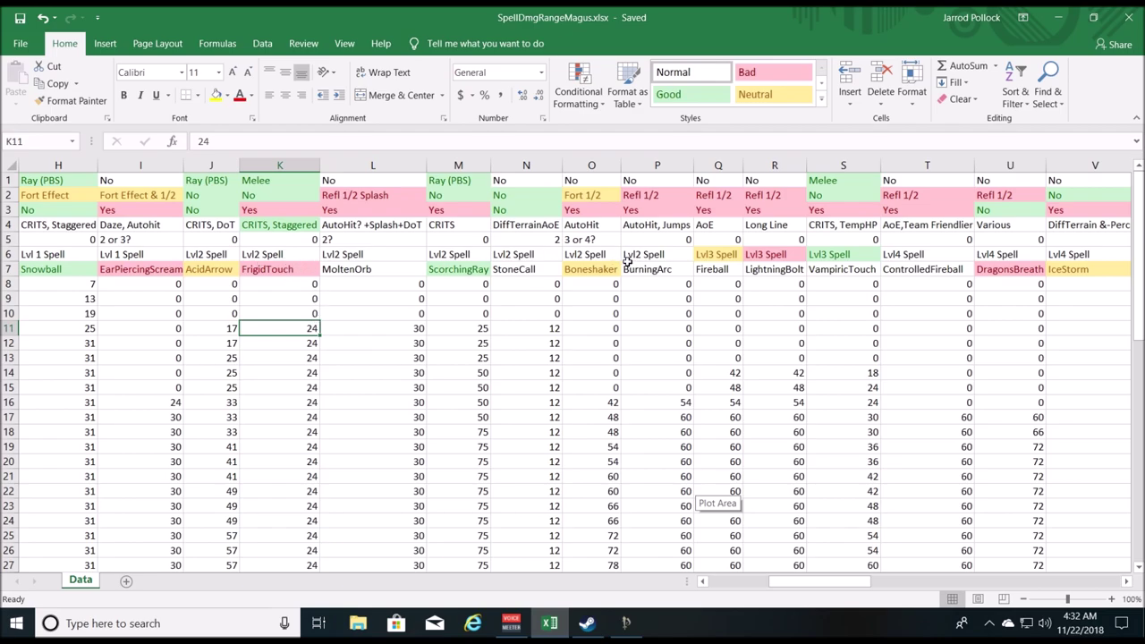
pyautogui.scroll(-2, 583, 319)
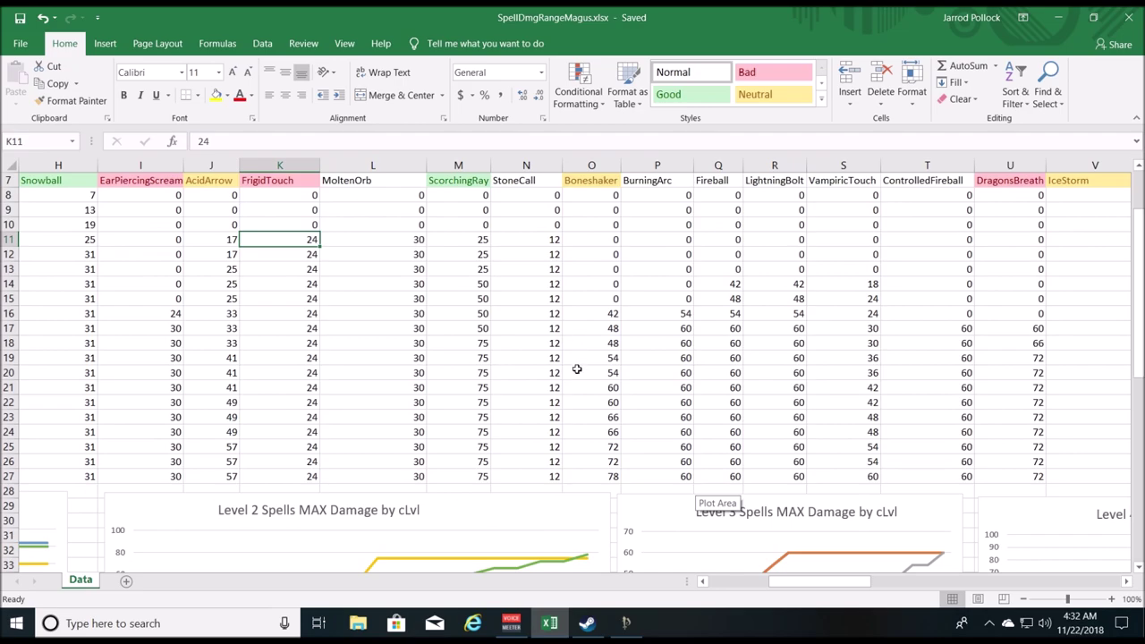
pyautogui.scroll(2, 580, 367)
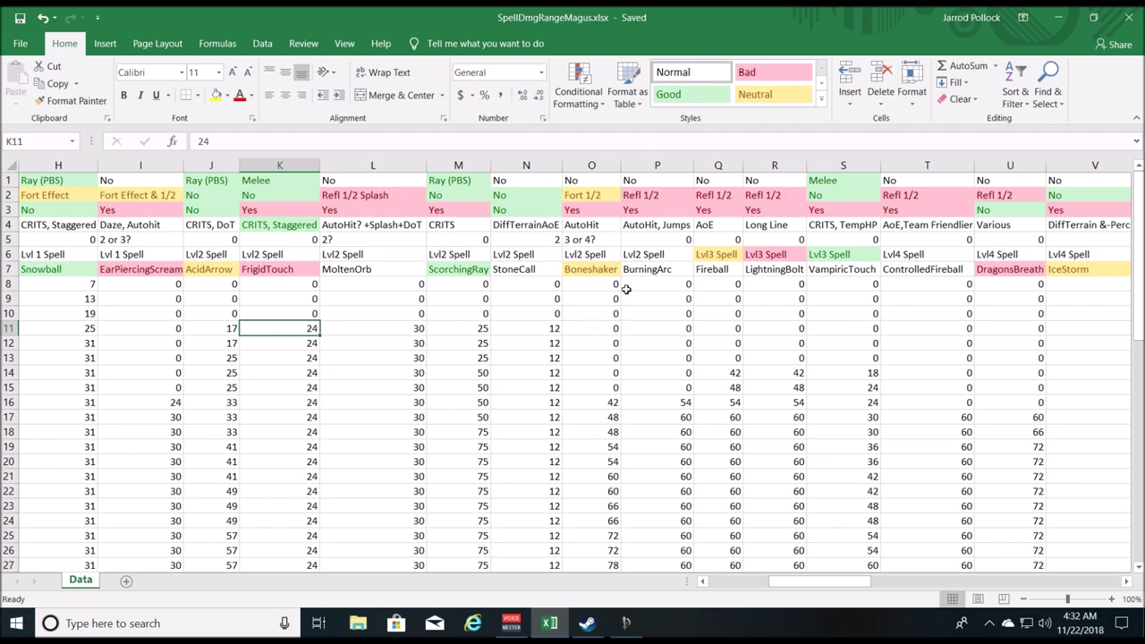
pyautogui.scroll(-1, 596, 267)
pyautogui.scroll(1, 645, 268)
pyautogui.scroll(-2, 723, 306)
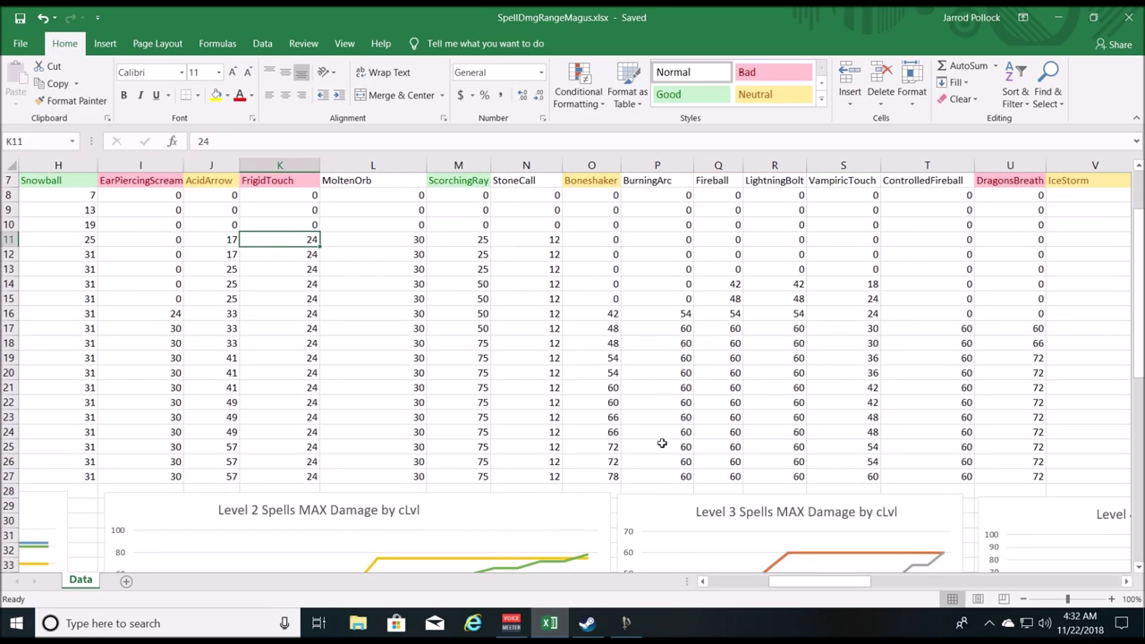
pyautogui.scroll(2, 682, 385)
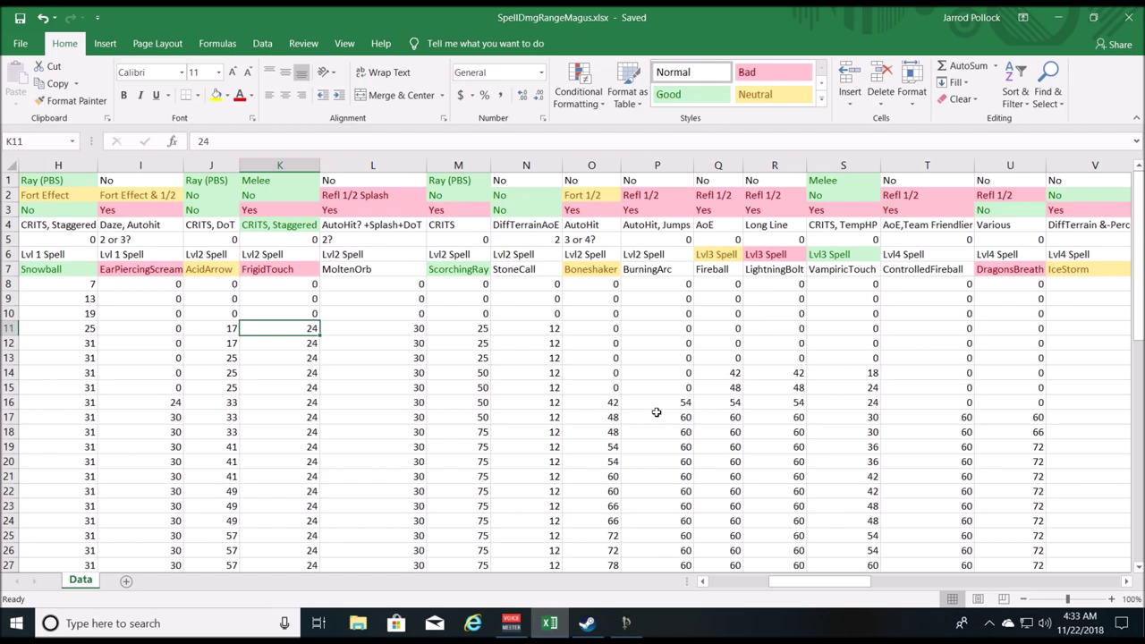
# Compare the MoltenOrb, StoneCall and BurningArc lines in the Level 2 Spells MAX Damage chart, checking spell traits in the table
pyautogui.scroll(-5, 656, 412)
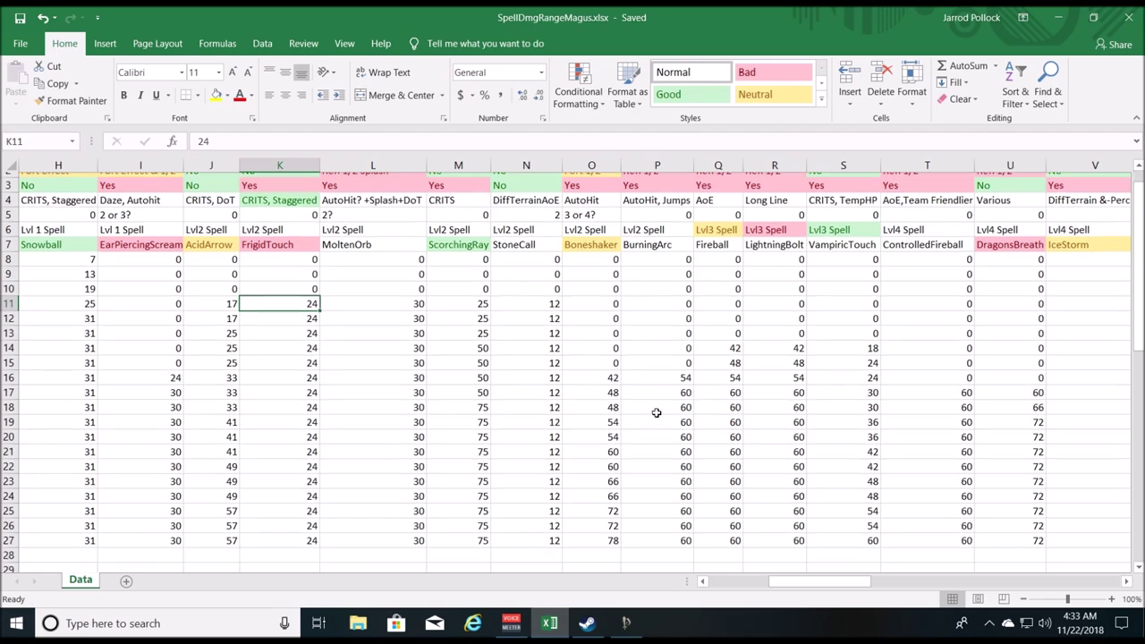
pyautogui.scroll(-2, 447, 455)
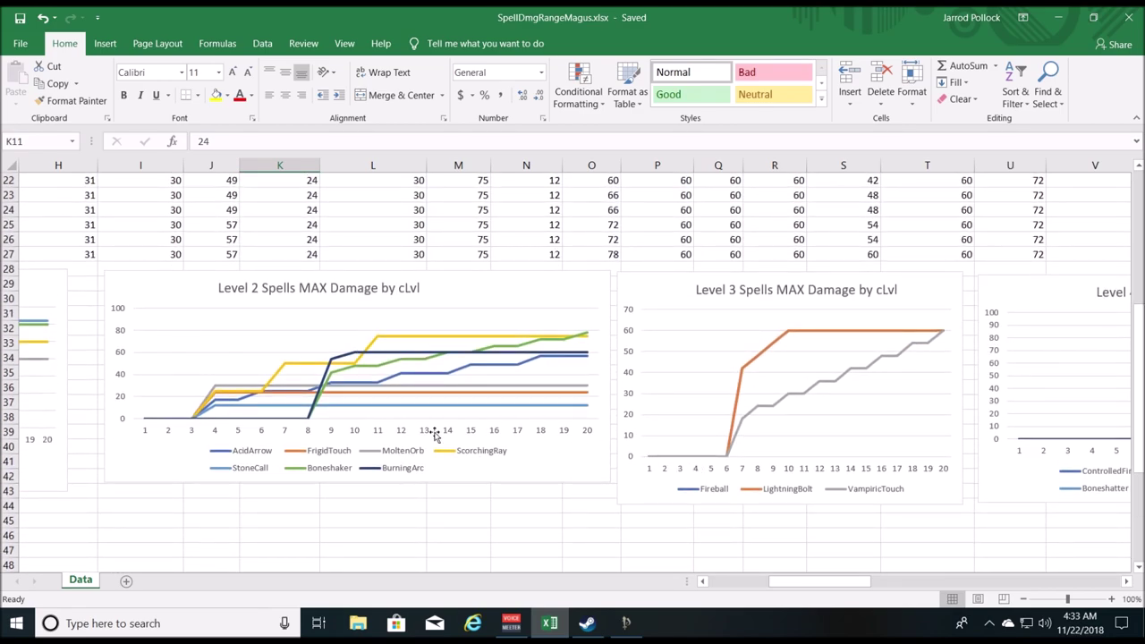
pyautogui.moveTo(426, 412)
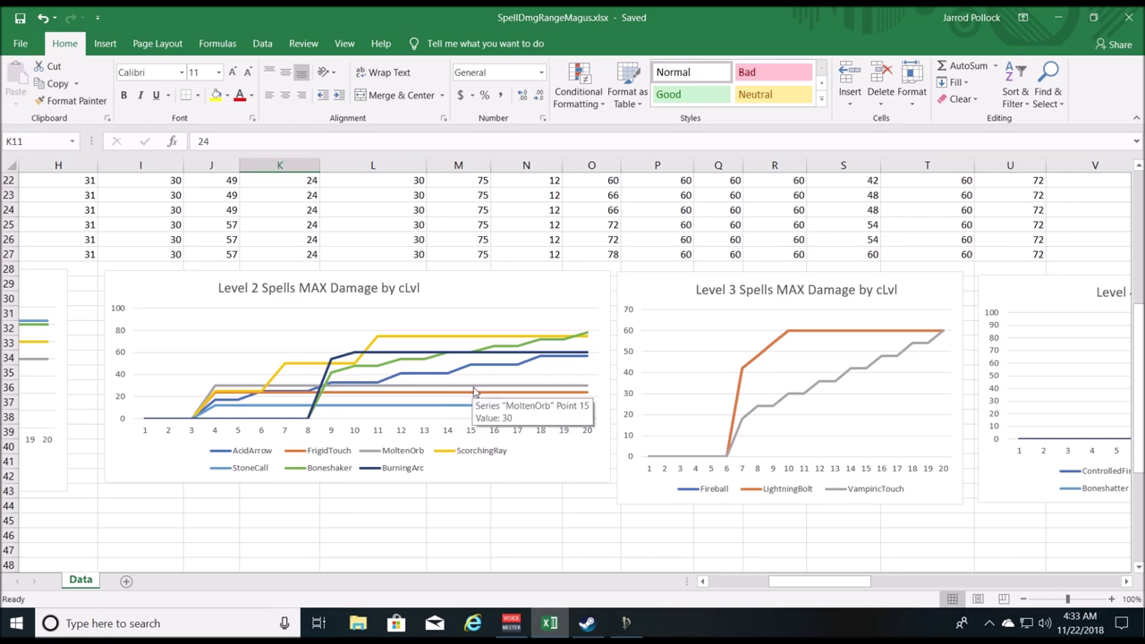
pyautogui.scroll(7, 474, 390)
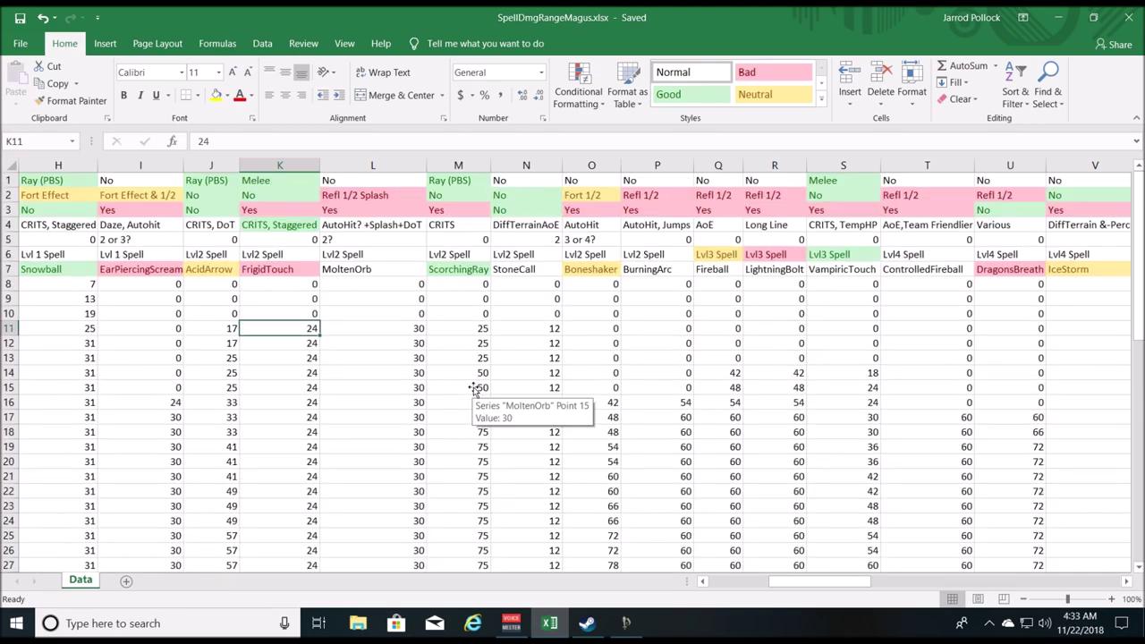
pyautogui.scroll(-3, 493, 328)
pyautogui.scroll(-3, 493, 327)
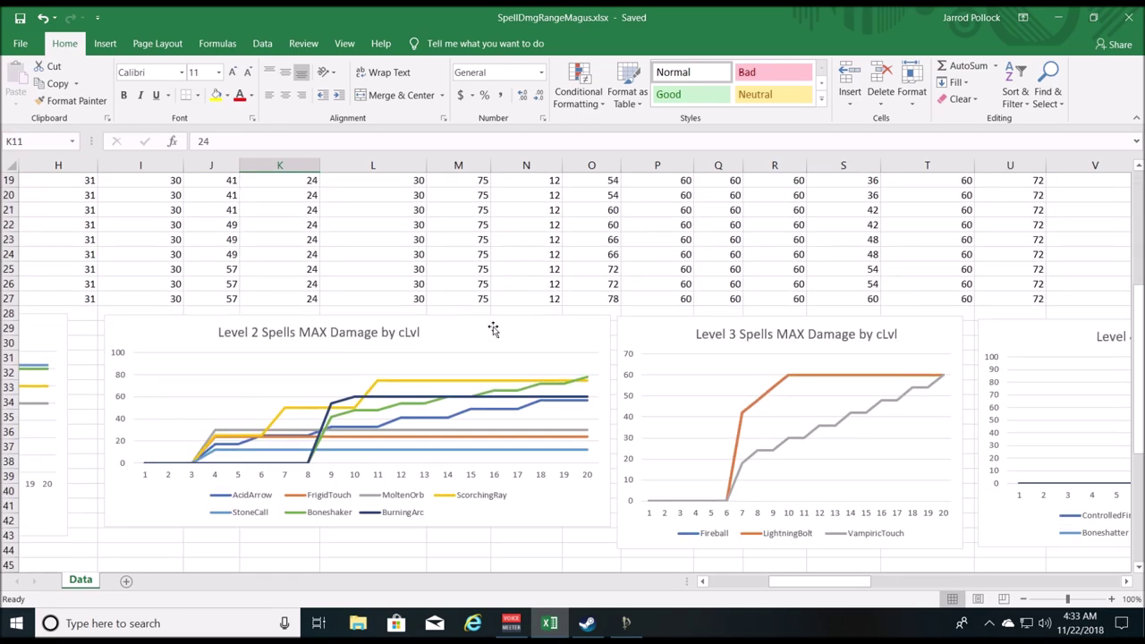
pyautogui.scroll(-1, 493, 328)
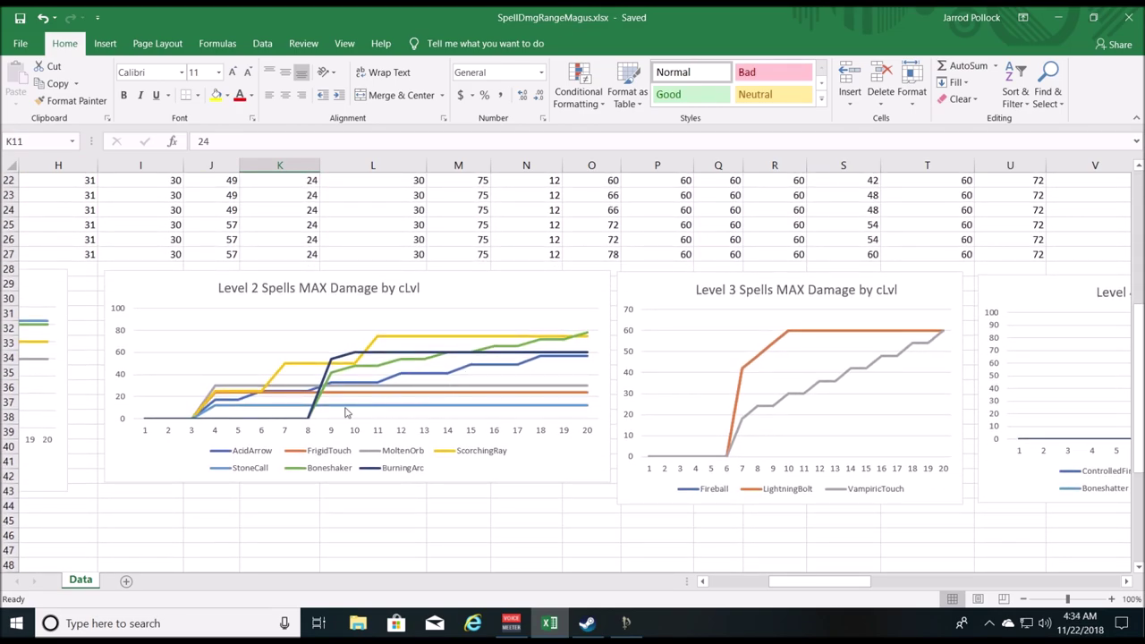
pyautogui.moveTo(346, 411)
pyautogui.moveTo(340, 359)
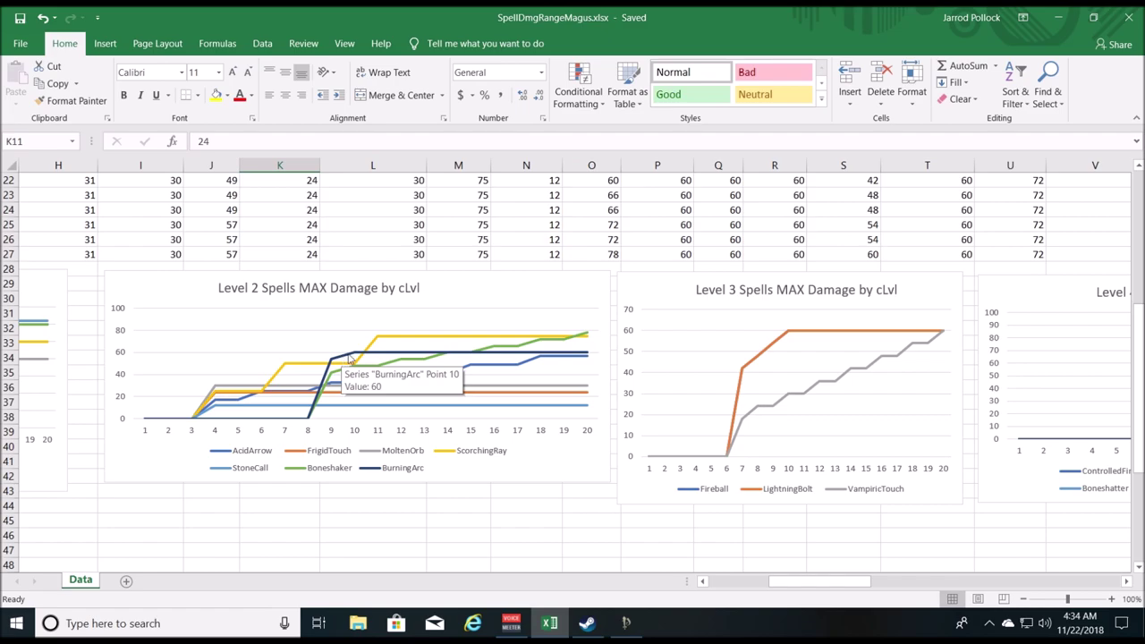
# Check BurningArc's traits and its damage across caster levels in the table
pyautogui.scroll(7, 505, 360)
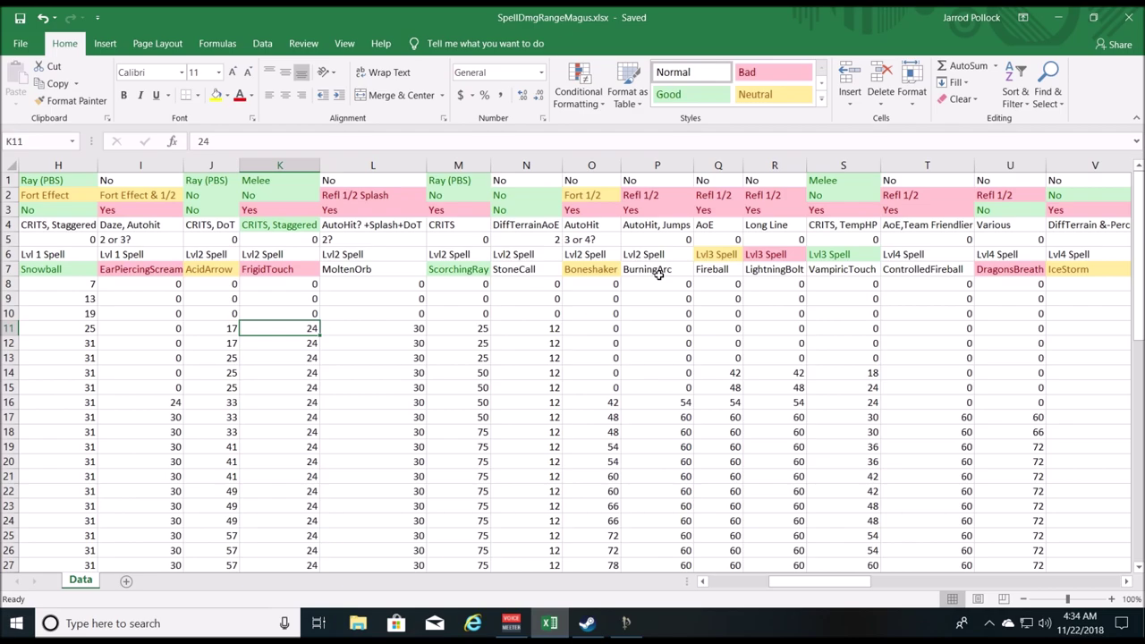
pyautogui.scroll(-2, 670, 445)
pyautogui.scroll(2, 667, 447)
# Examine Fireball, LightningBolt and VampiricTouch in the table and compare their lines in the Level 3 Spells MAX Damage chart
pyautogui.moveTo(774, 583); pyautogui.dragTo(834, 583)
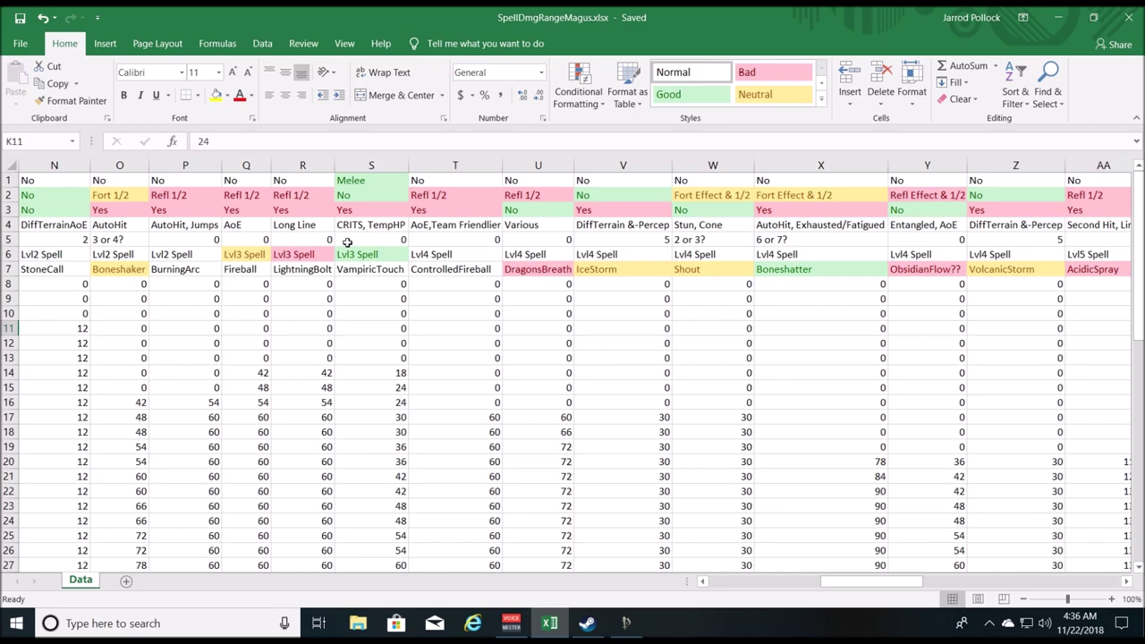
pyautogui.scroll(-1, 350, 397)
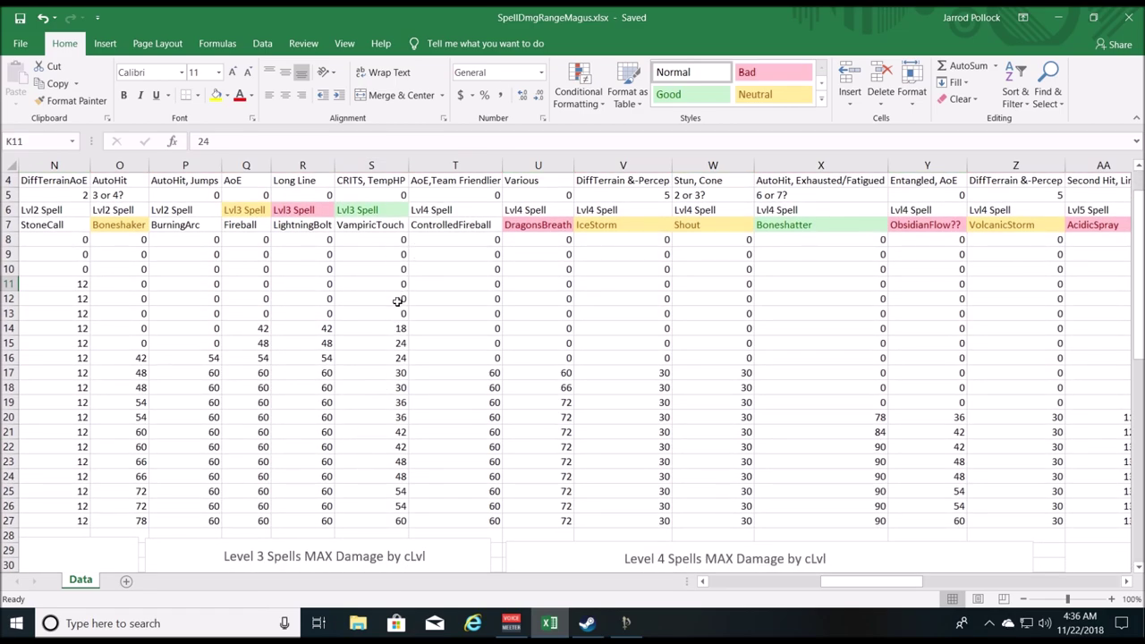
pyautogui.scroll(-1, 410, 421)
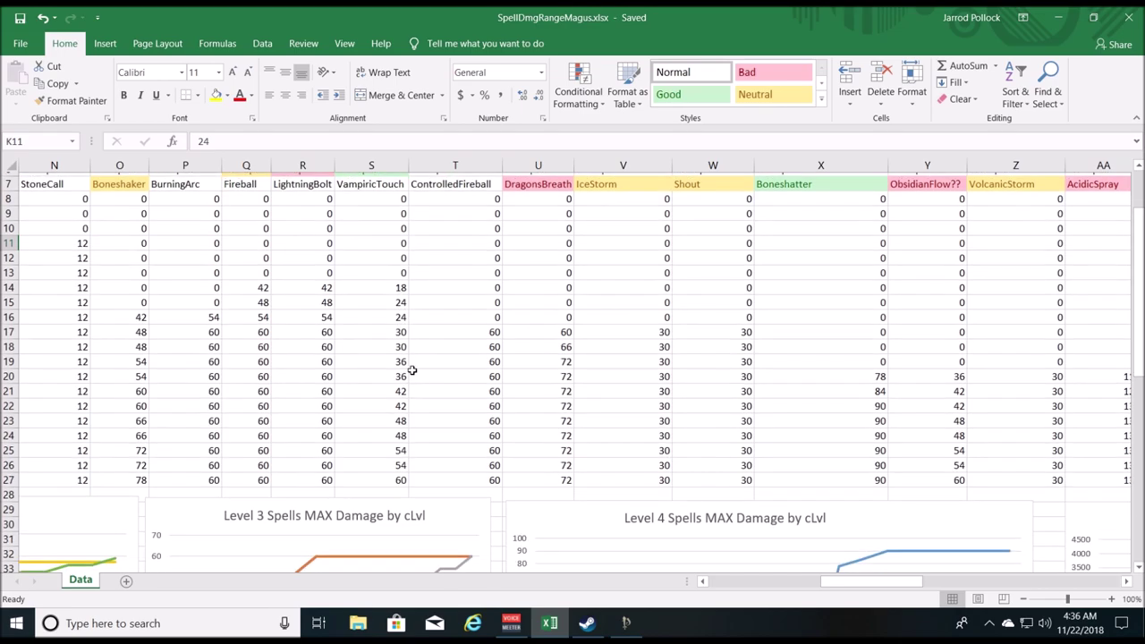
pyautogui.scroll(-3, 413, 386)
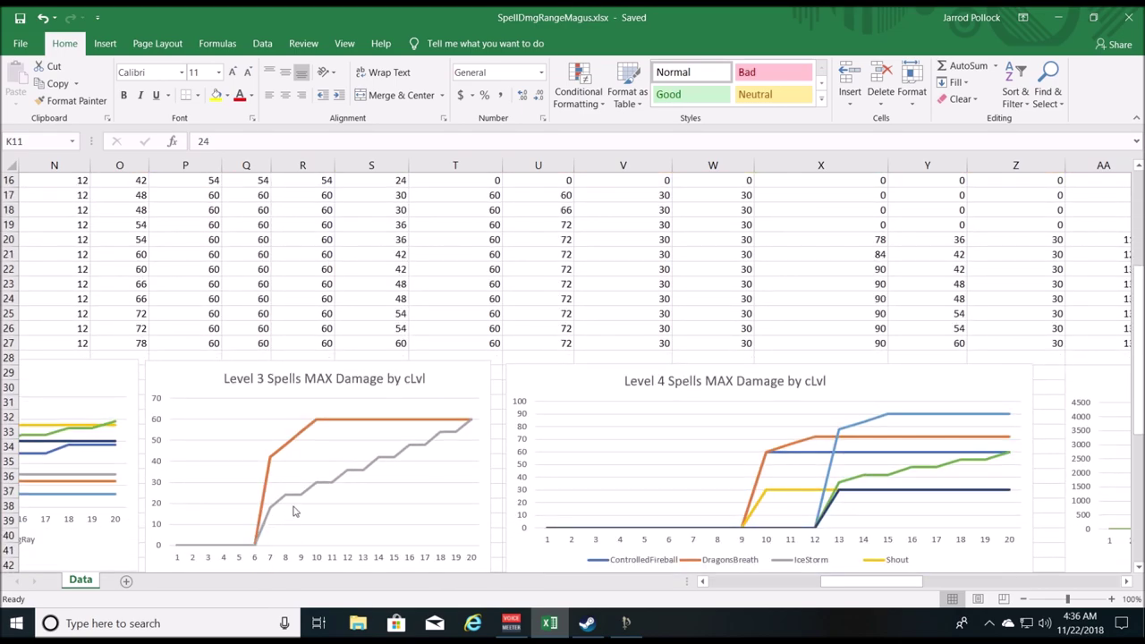
pyautogui.moveTo(319, 425)
# Review VampiricTouch's traits and its damage by caster level in the table
pyautogui.scroll(3, 317, 429)
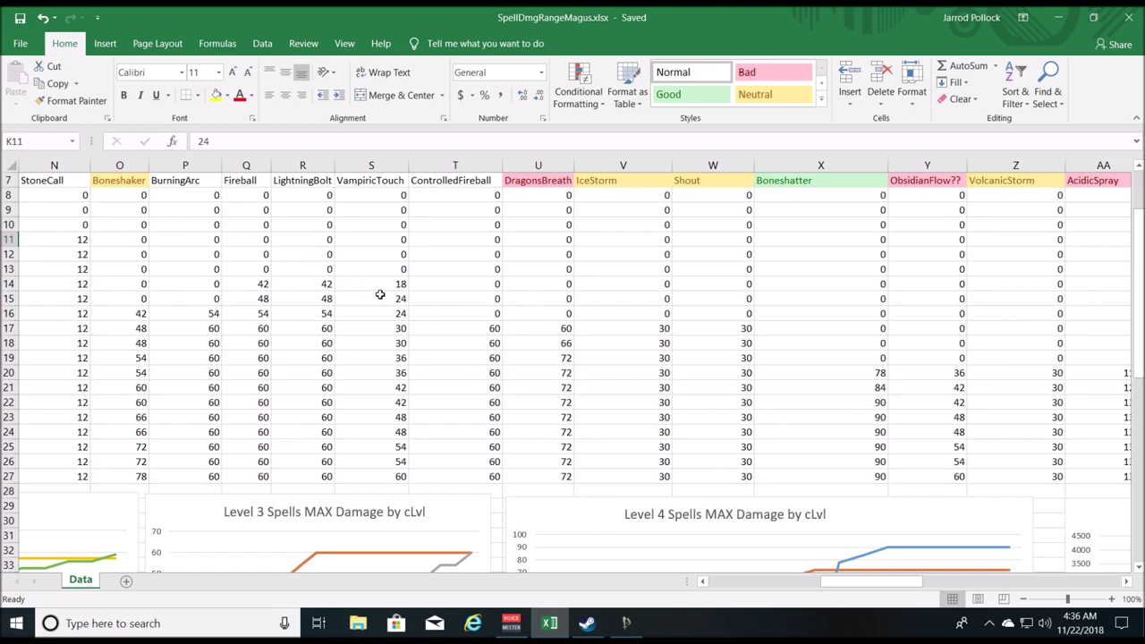
pyautogui.scroll(2, 407, 300)
pyautogui.scroll(-2, 433, 298)
pyautogui.scroll(2, 365, 325)
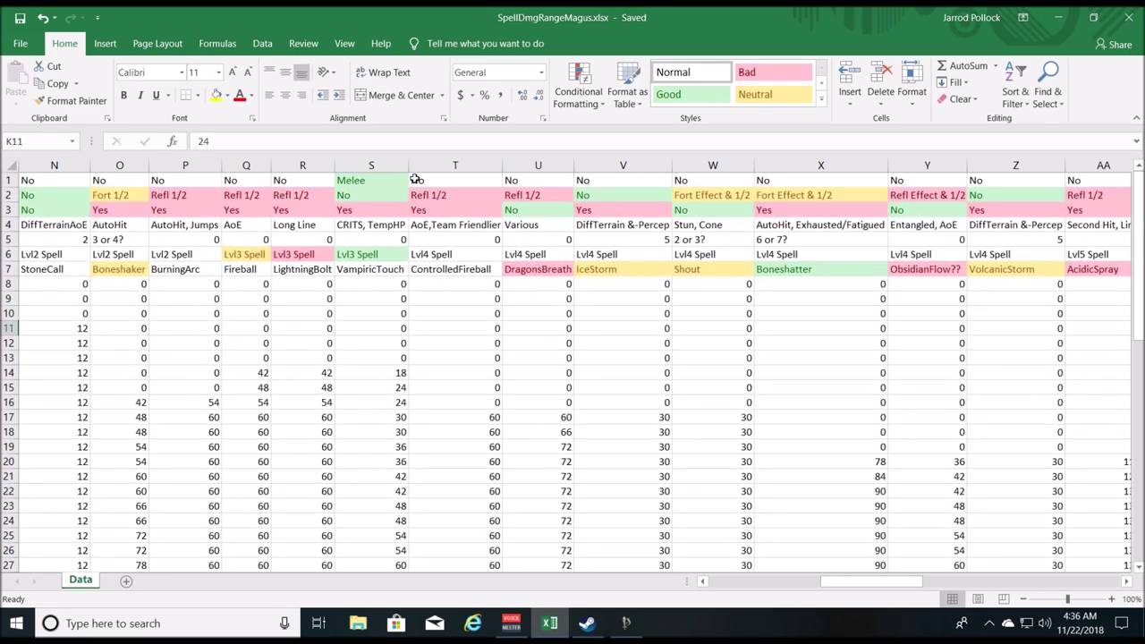
pyautogui.scroll(-2, 558, 463)
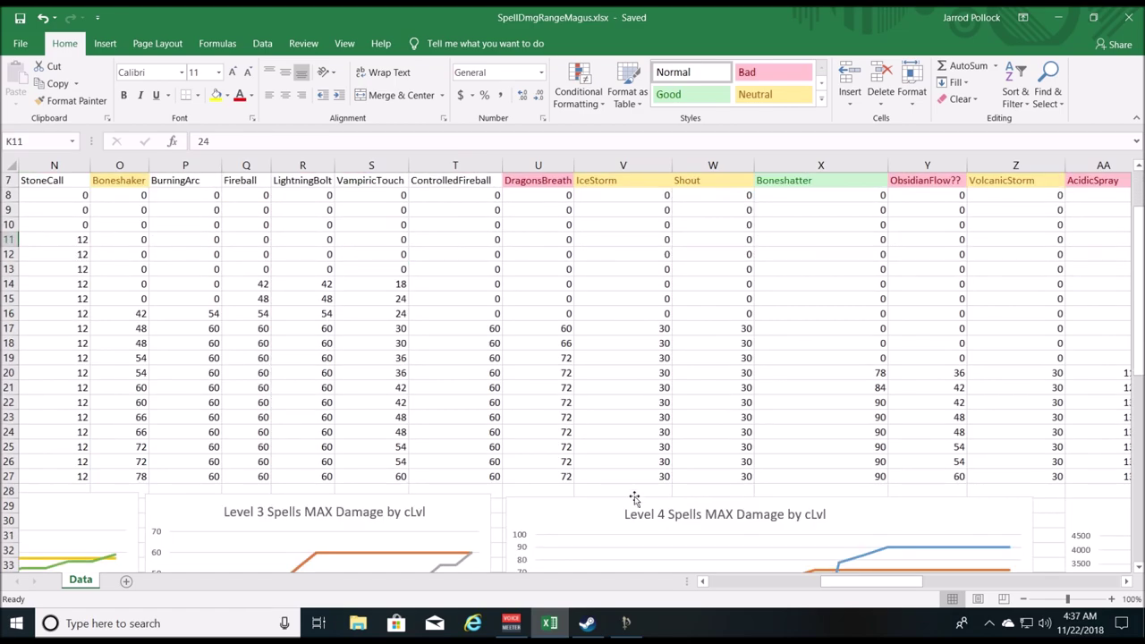
# Examine the Level 4 ControlledFireball and DragonsBreath columns in the table, covering their traits and damage by caster level
pyautogui.moveTo(832, 583); pyautogui.dragTo(856, 583)
pyautogui.scroll(2, 738, 470)
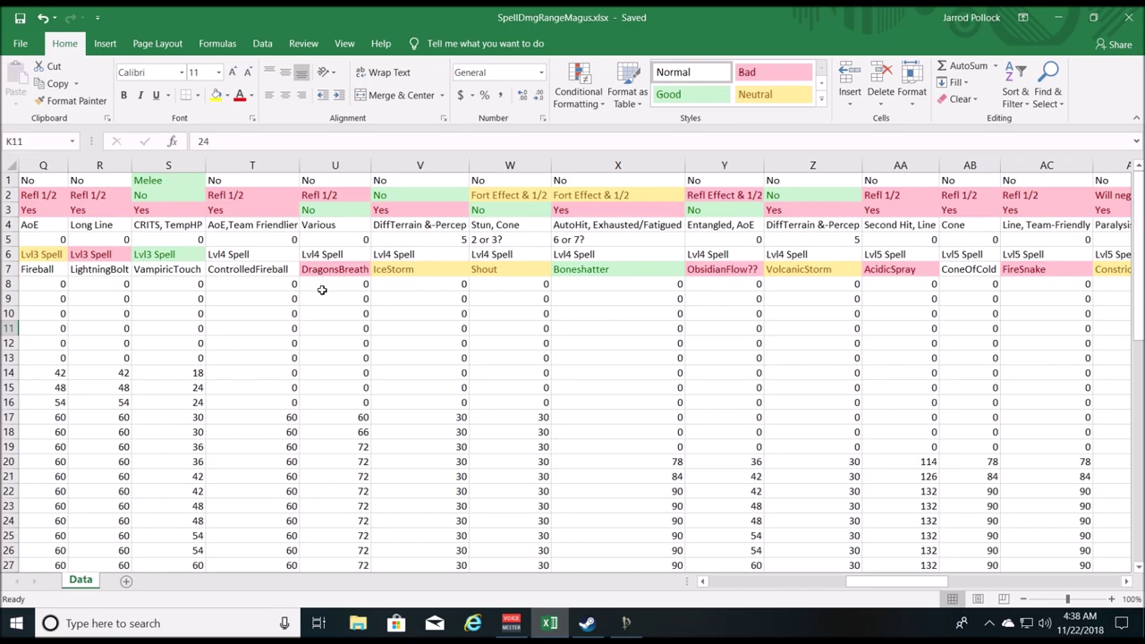
pyautogui.scroll(-2, 322, 288)
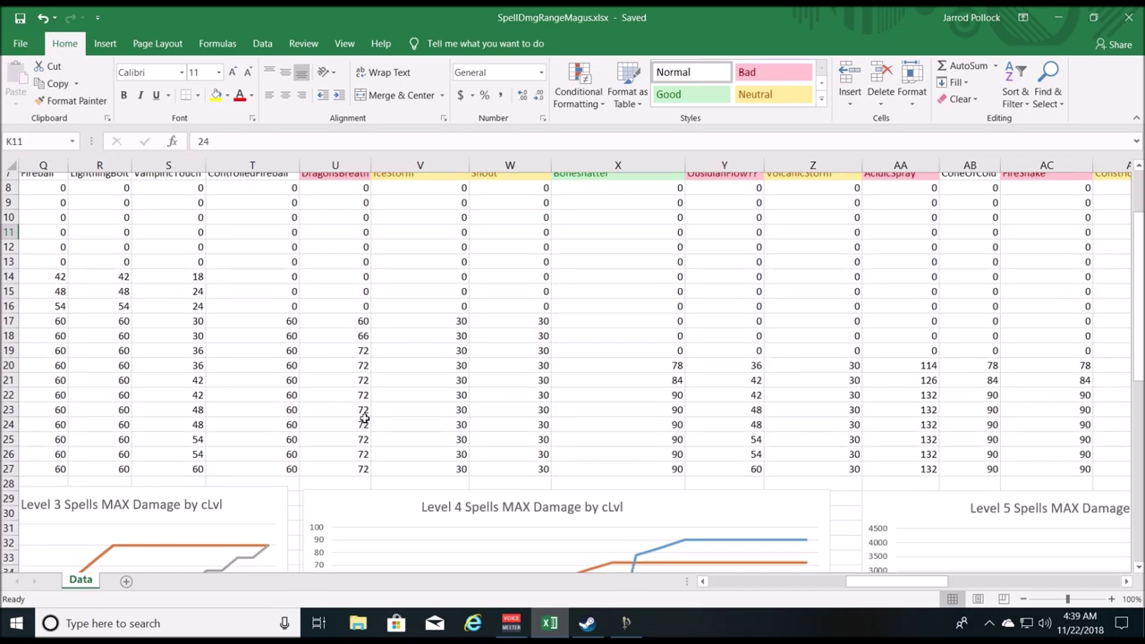
pyautogui.scroll(2, 357, 419)
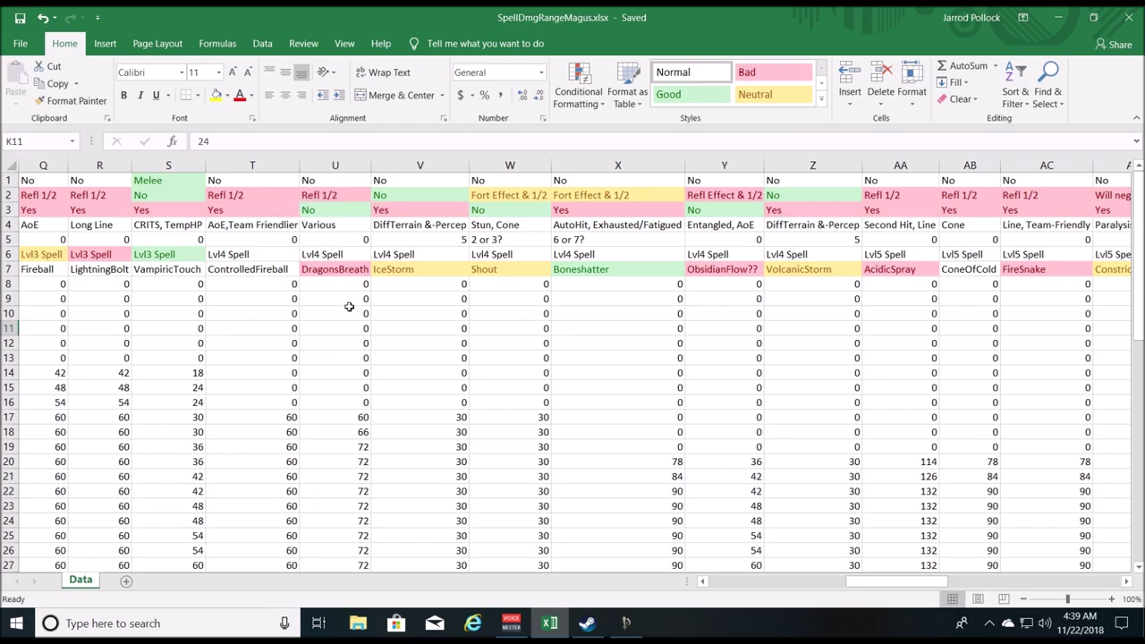
# Compare the damage of DragonsBreath and ControlledFireball by caster level in the table and the Level 4 Spells MAX Damage chart
pyautogui.scroll(-2, 354, 345)
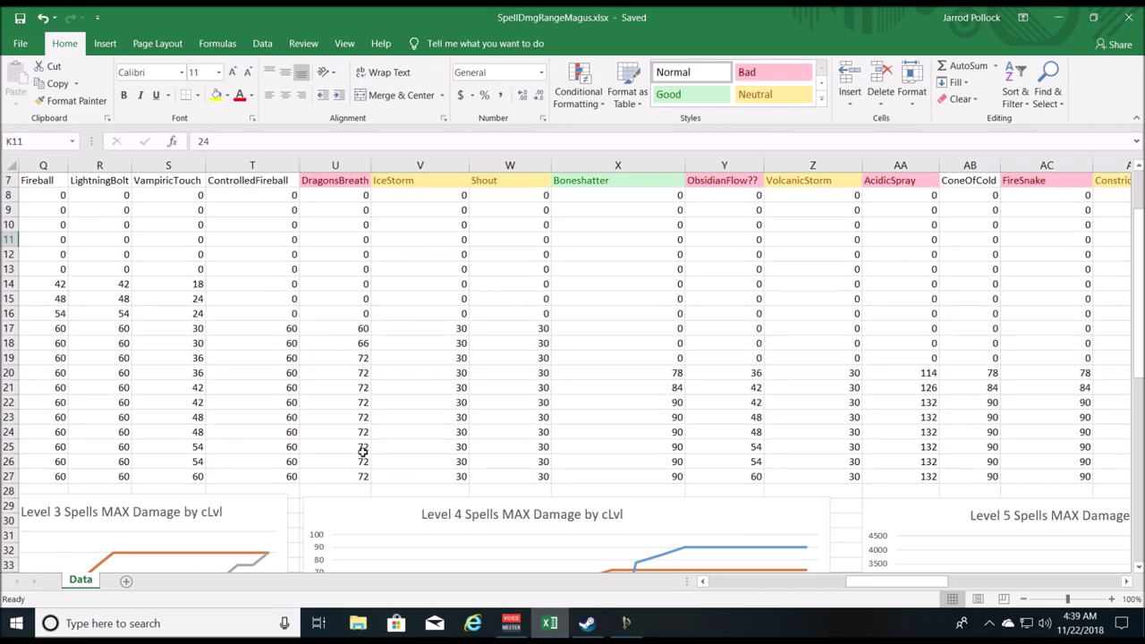
pyautogui.scroll(-2, 363, 456)
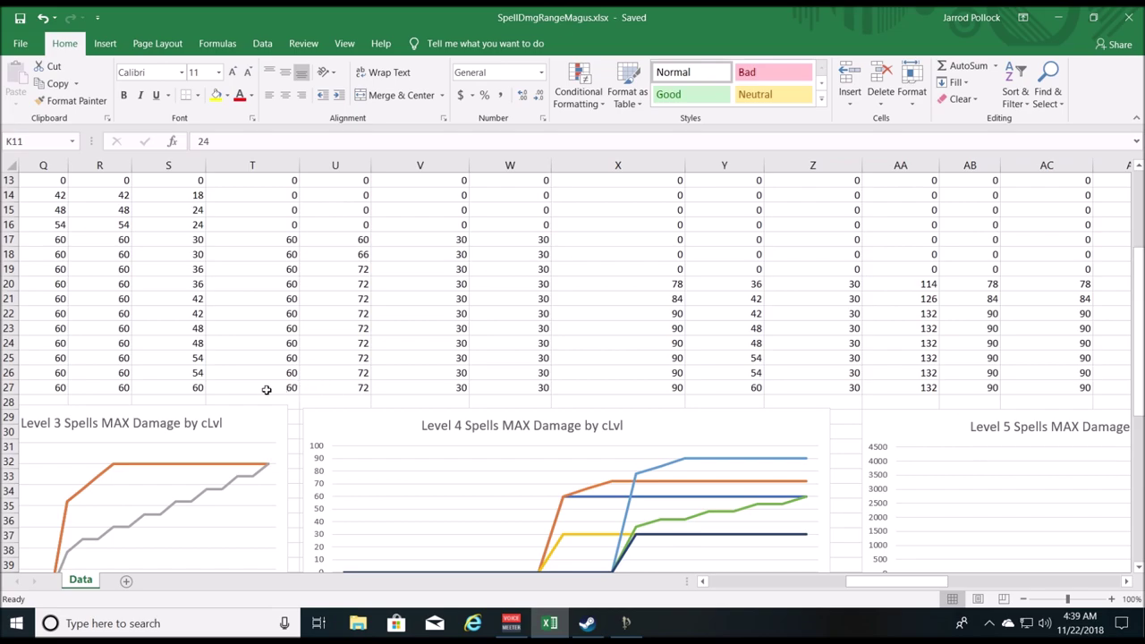
pyautogui.scroll(4, 353, 403)
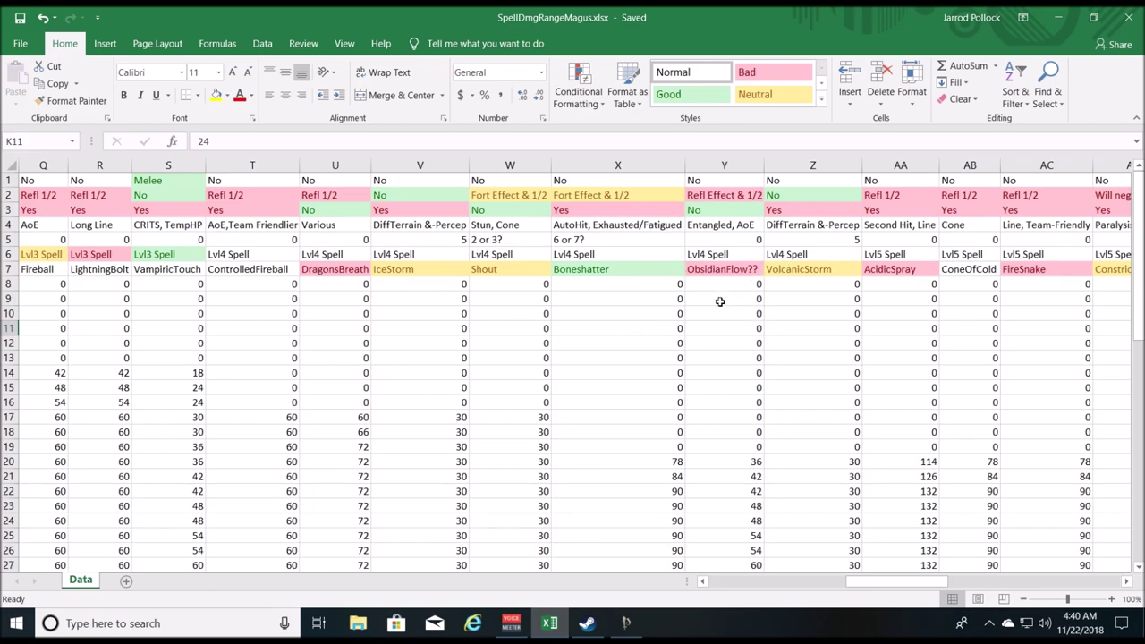
# Examine ObsidianFlow??'s traits and damage by caster level in the table, and its line in the Level 4 Spells MAX Damage chart
pyautogui.scroll(-2, 719, 303)
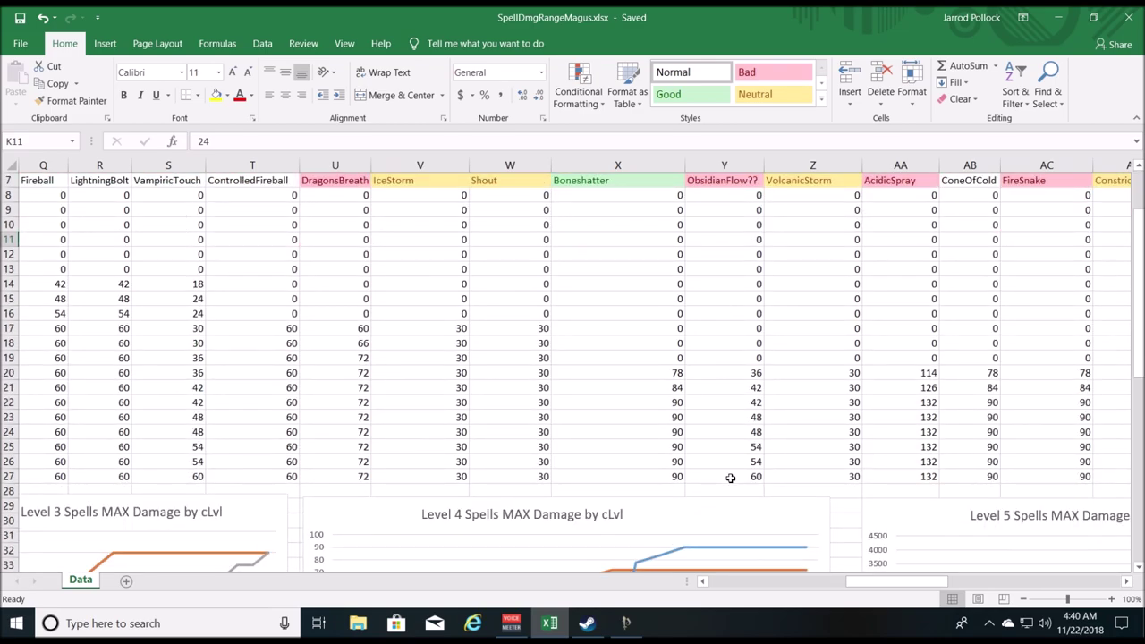
pyautogui.scroll(2, 731, 478)
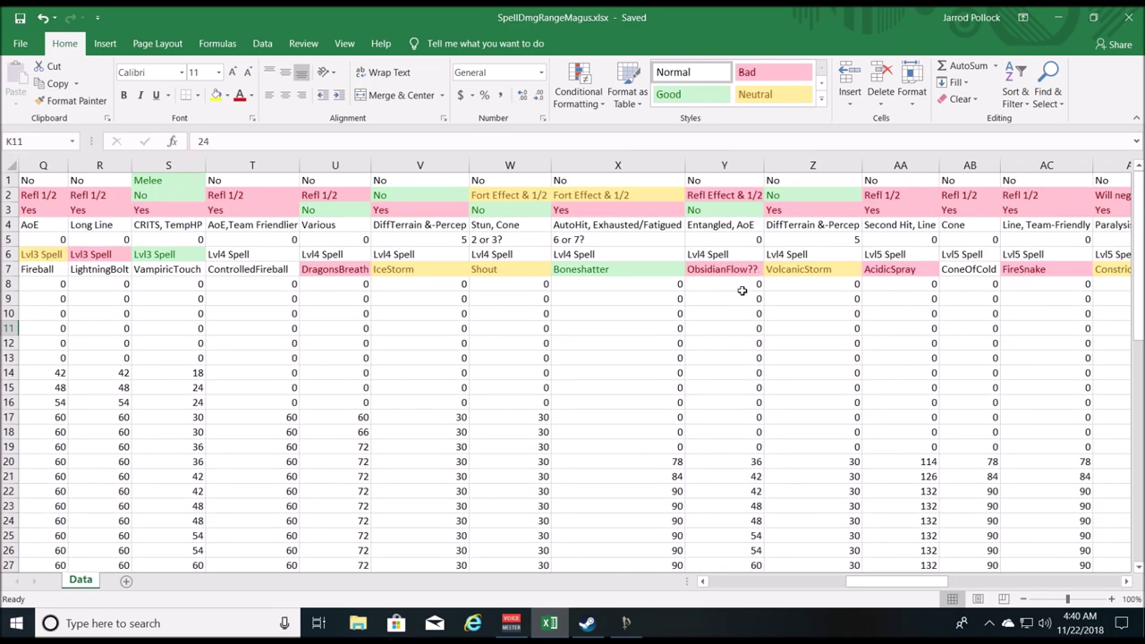
pyautogui.scroll(-7, 735, 332)
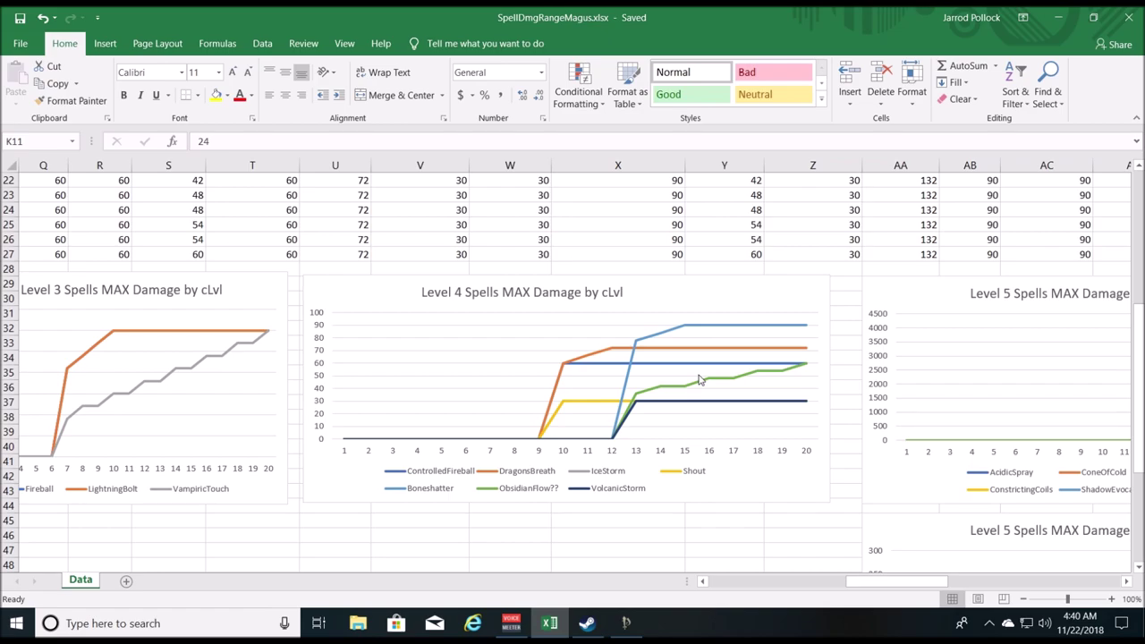
pyautogui.scroll(7, 700, 380)
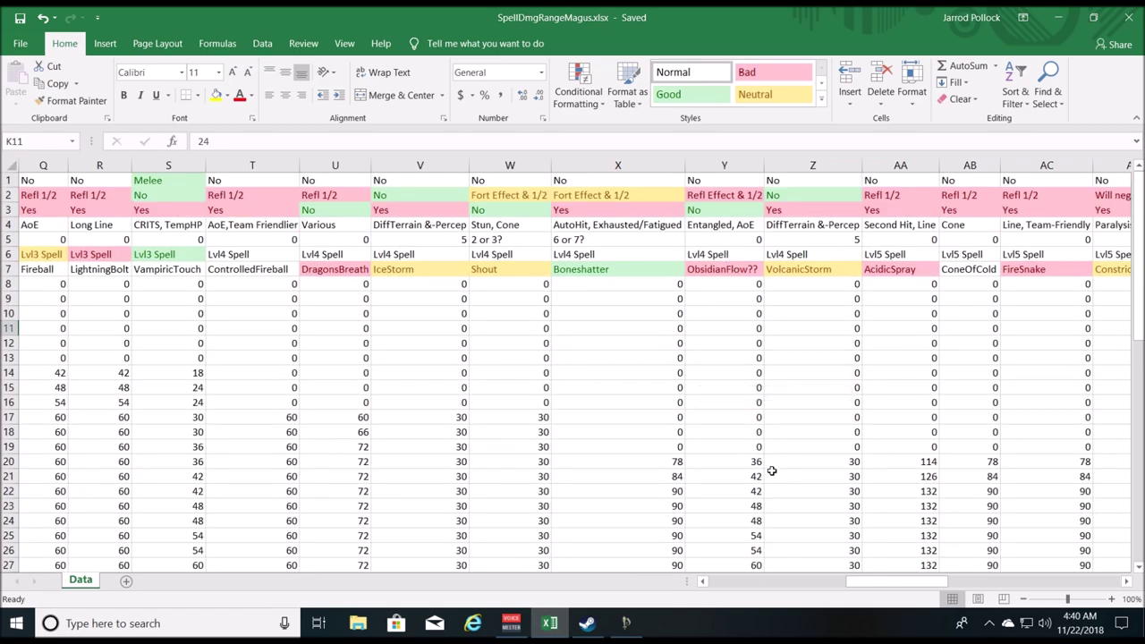
pyautogui.scroll(-1, 738, 501)
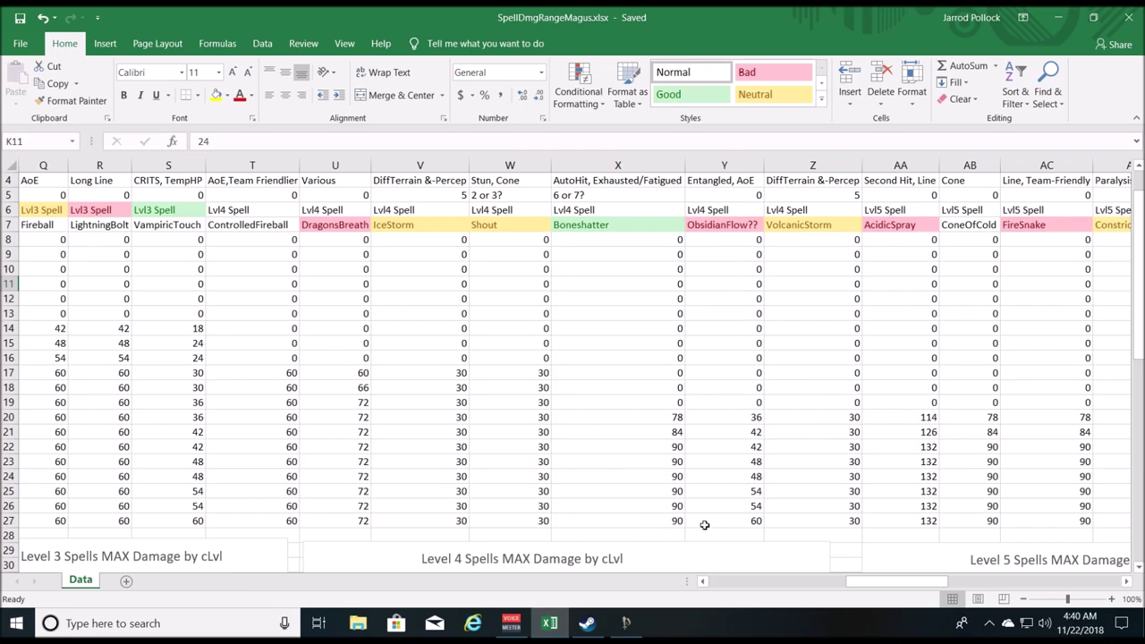
pyautogui.scroll(1, 771, 402)
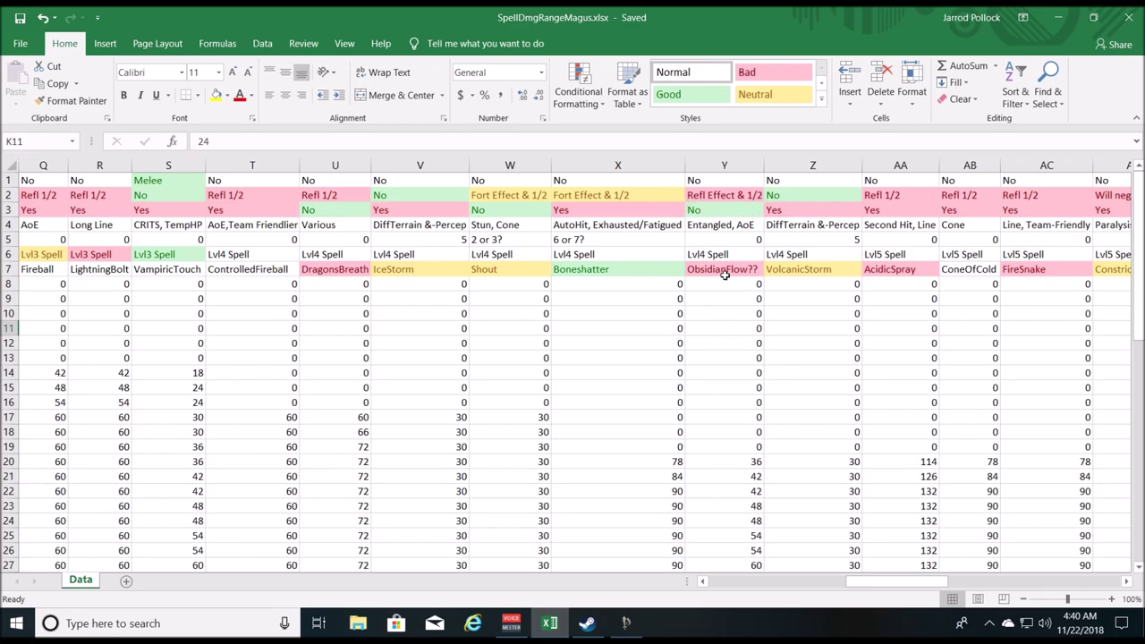
pyautogui.scroll(-1, 725, 275)
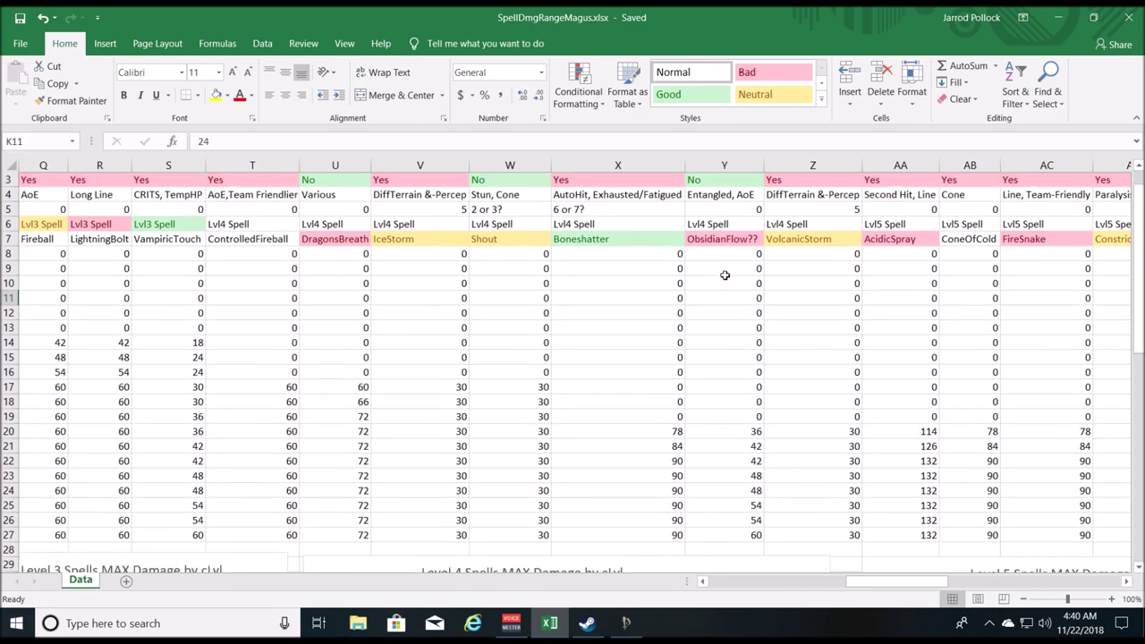
pyautogui.scroll(1, 722, 269)
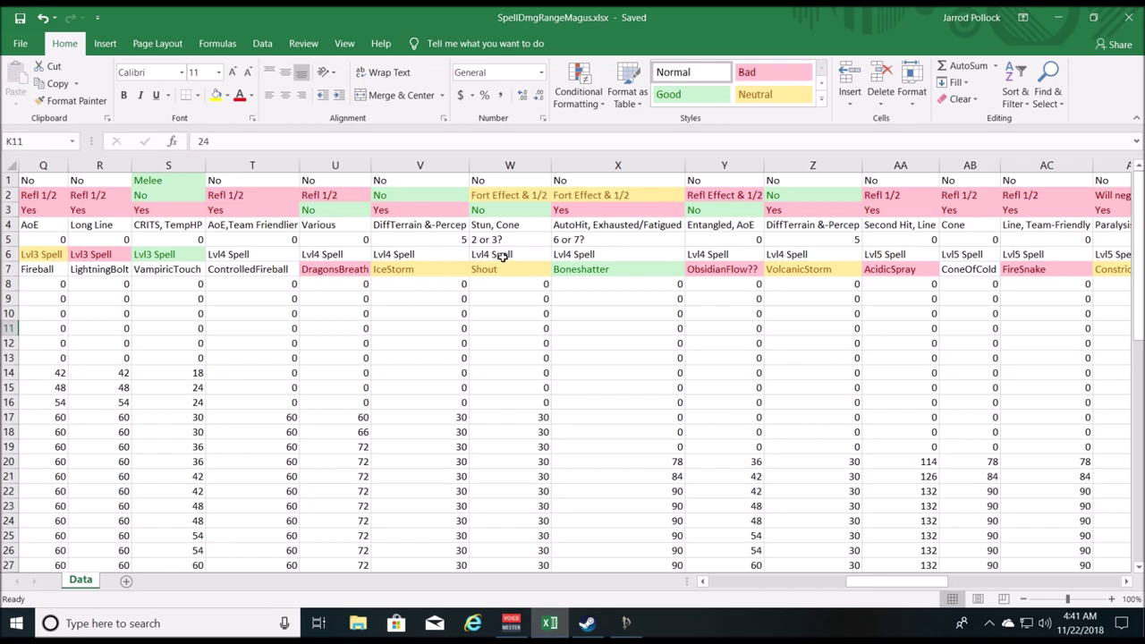
# Inspect Boneshatter's line in the Level 4 Spells MAX Damage chart and match it with its column in the table
pyautogui.scroll(-1, 438, 361)
pyautogui.scroll(1, 434, 370)
pyautogui.scroll(-8, 483, 268)
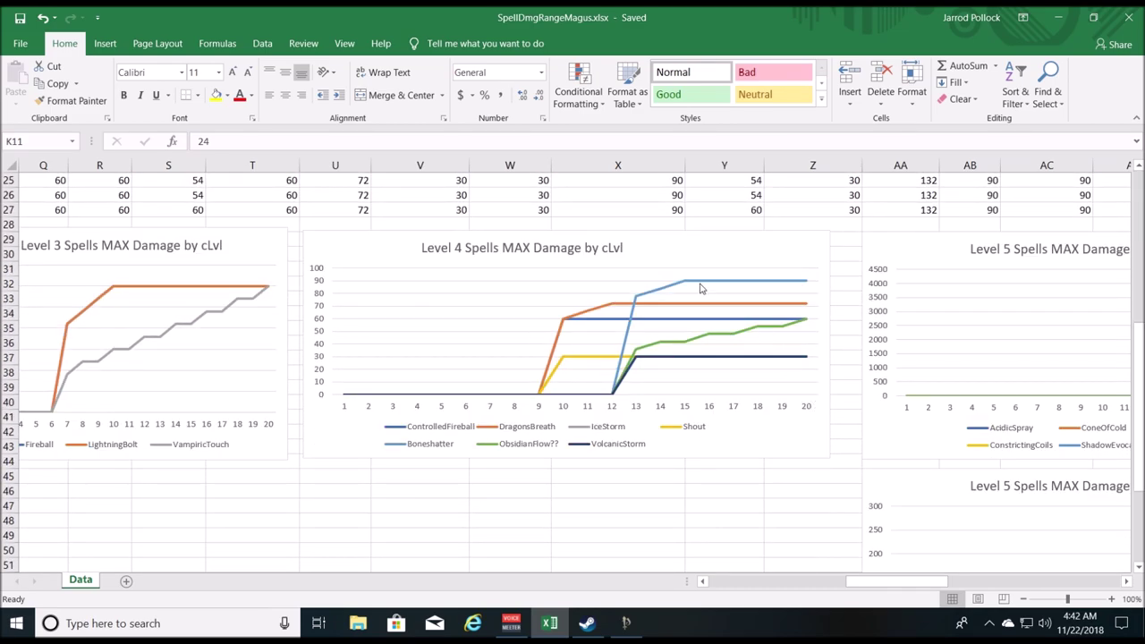
pyautogui.moveTo(701, 288)
pyautogui.scroll(8, 701, 288)
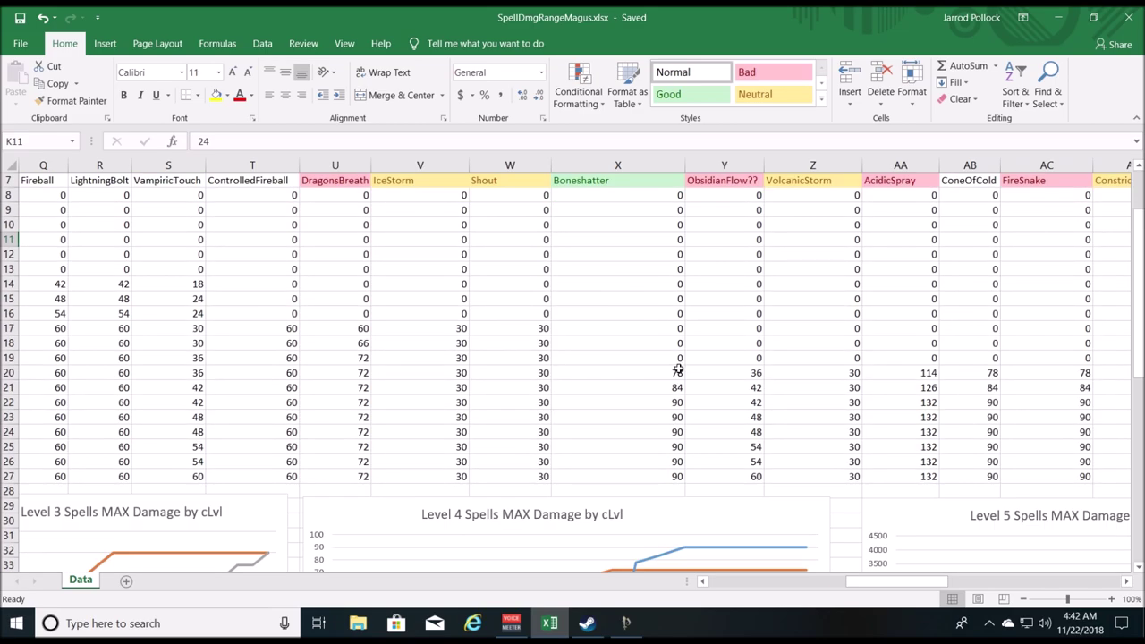
pyautogui.scroll(2, 674, 363)
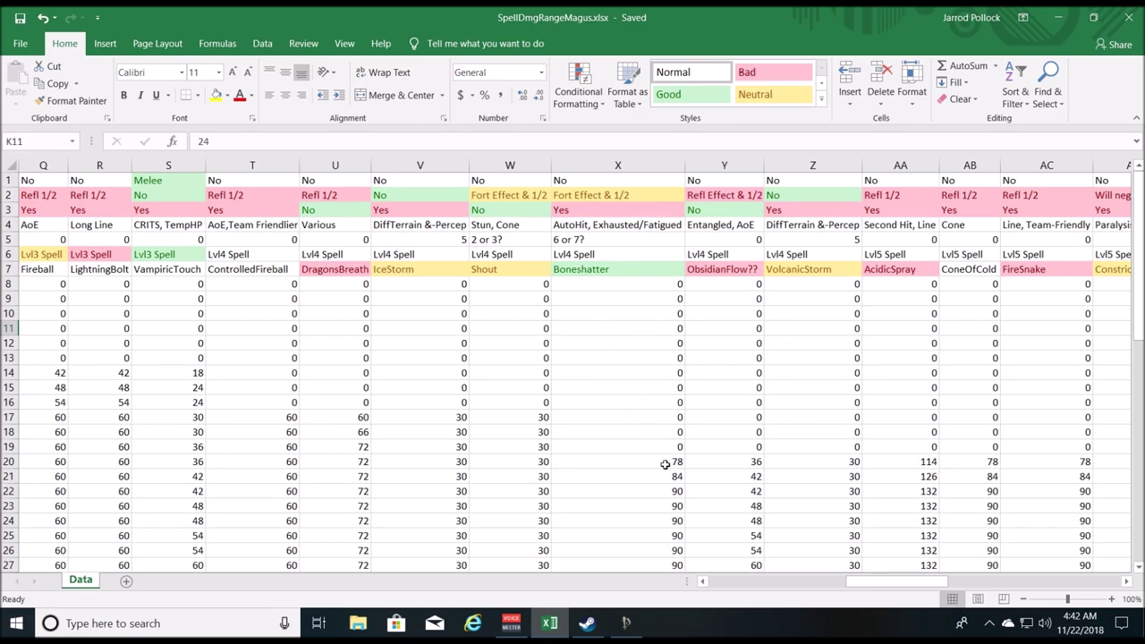
# Review Boneshatter's damage in cells X20 and X22, its special effects in X4 and its saving throw in X2
pyautogui.scroll(-2, 666, 464)
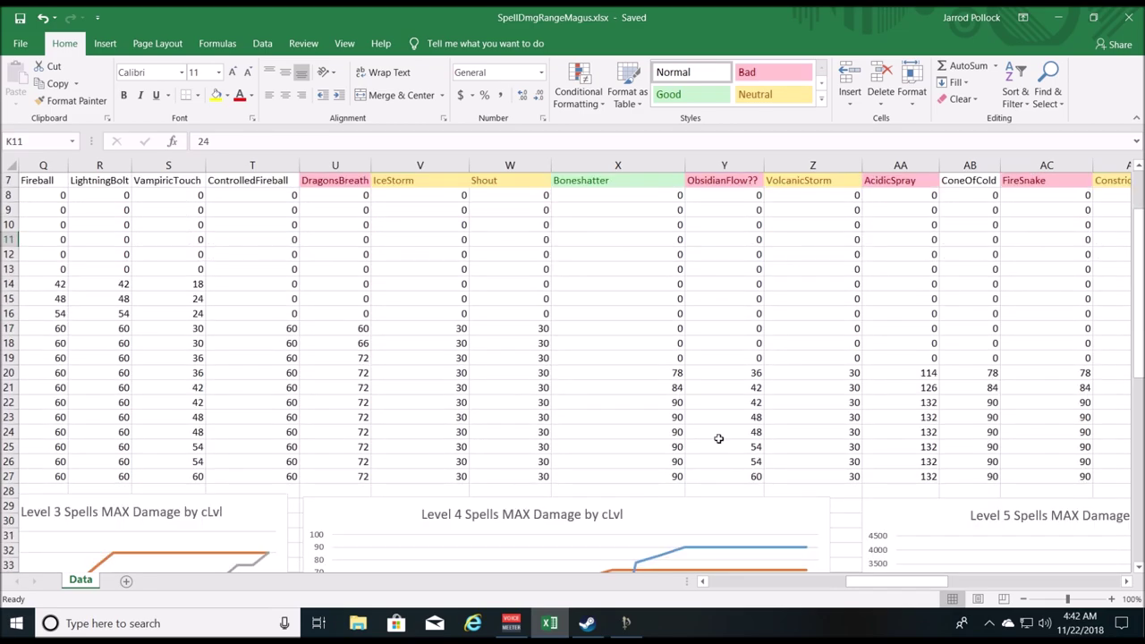
pyautogui.click(653, 373)
pyautogui.click(646, 406)
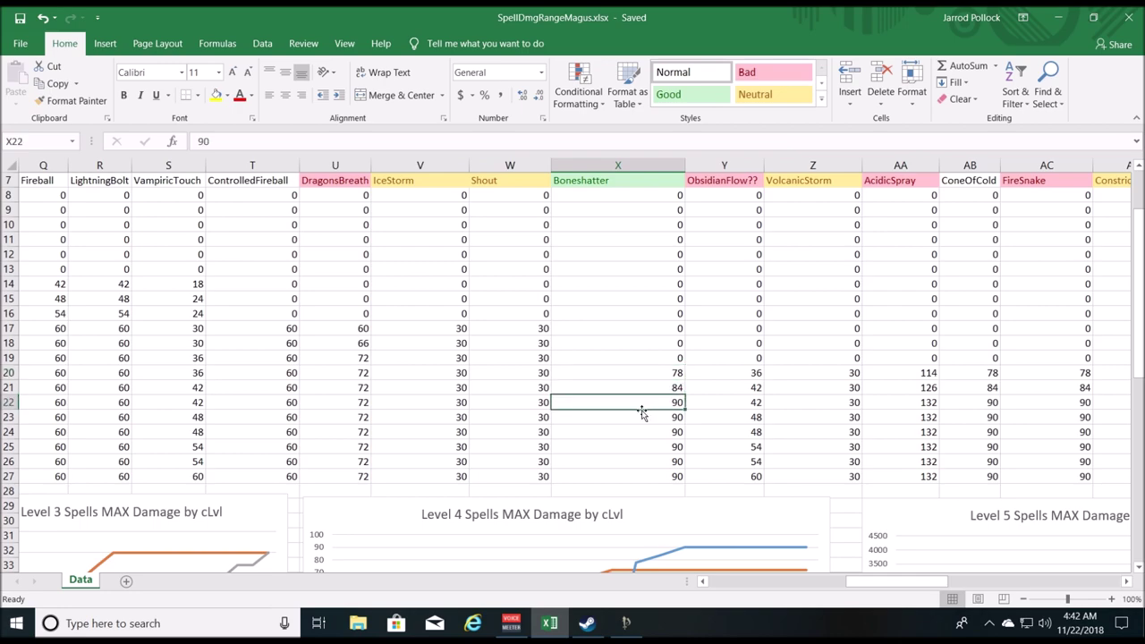
pyautogui.scroll(2, 646, 405)
pyautogui.click(637, 273)
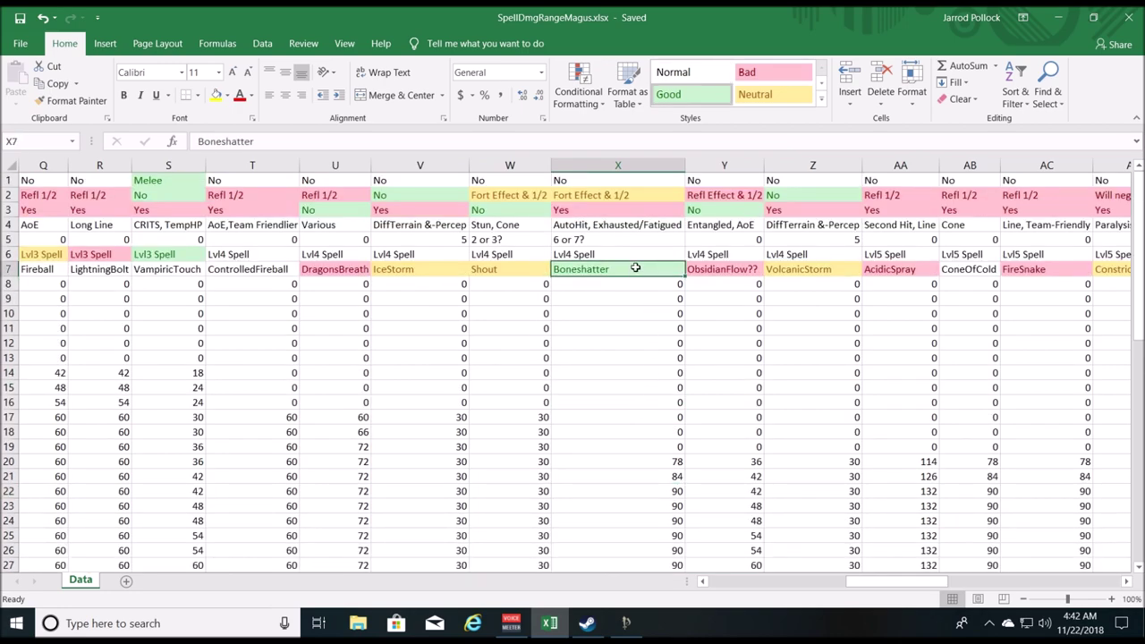
pyautogui.click(624, 229)
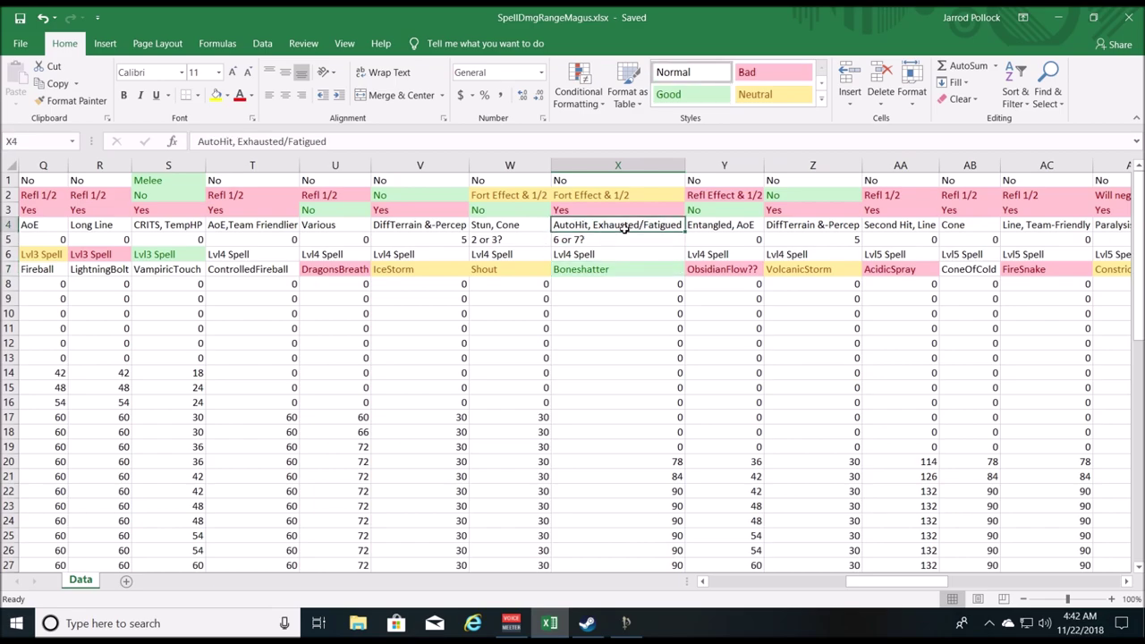
pyautogui.click(595, 194)
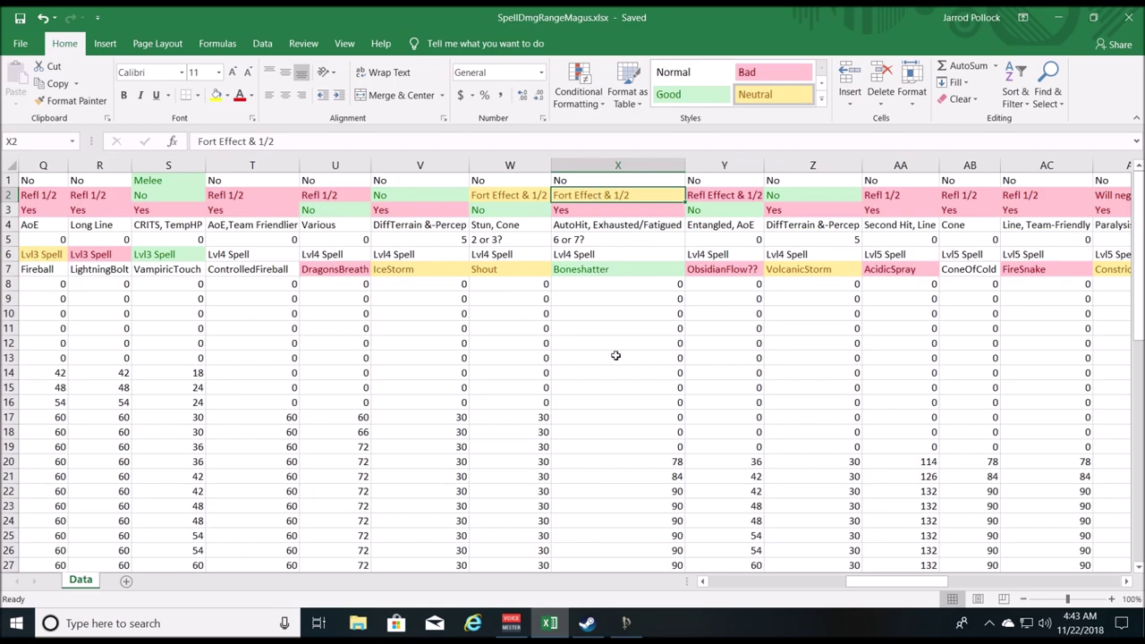
pyautogui.scroll(-2, 615, 358)
pyautogui.scroll(2, 615, 379)
pyautogui.scroll(-2, 614, 380)
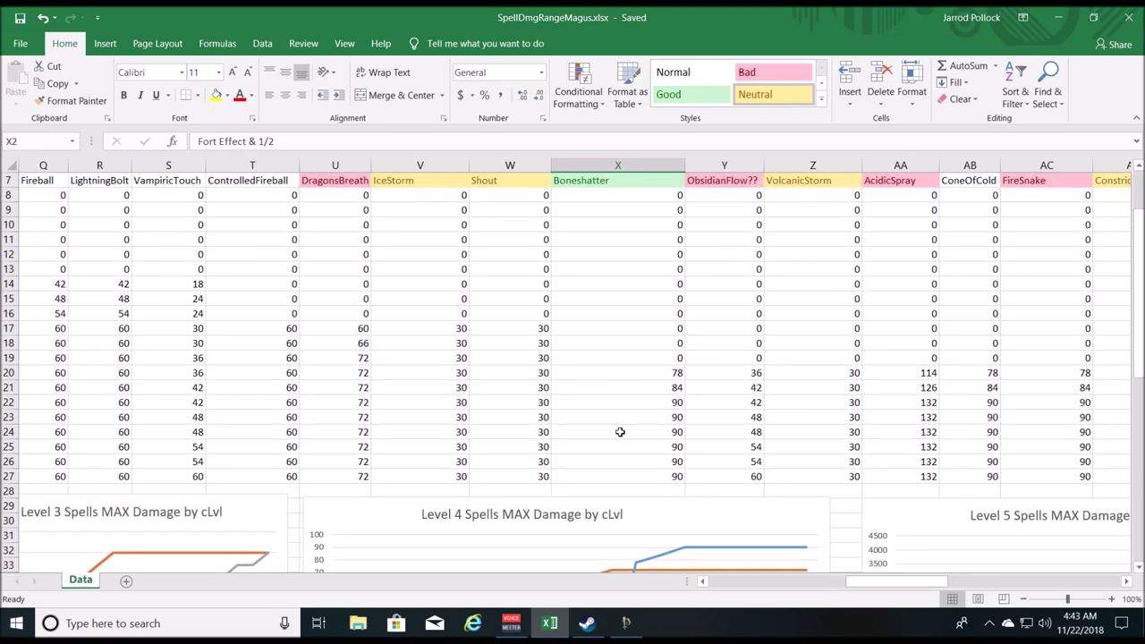
pyautogui.scroll(2, 676, 349)
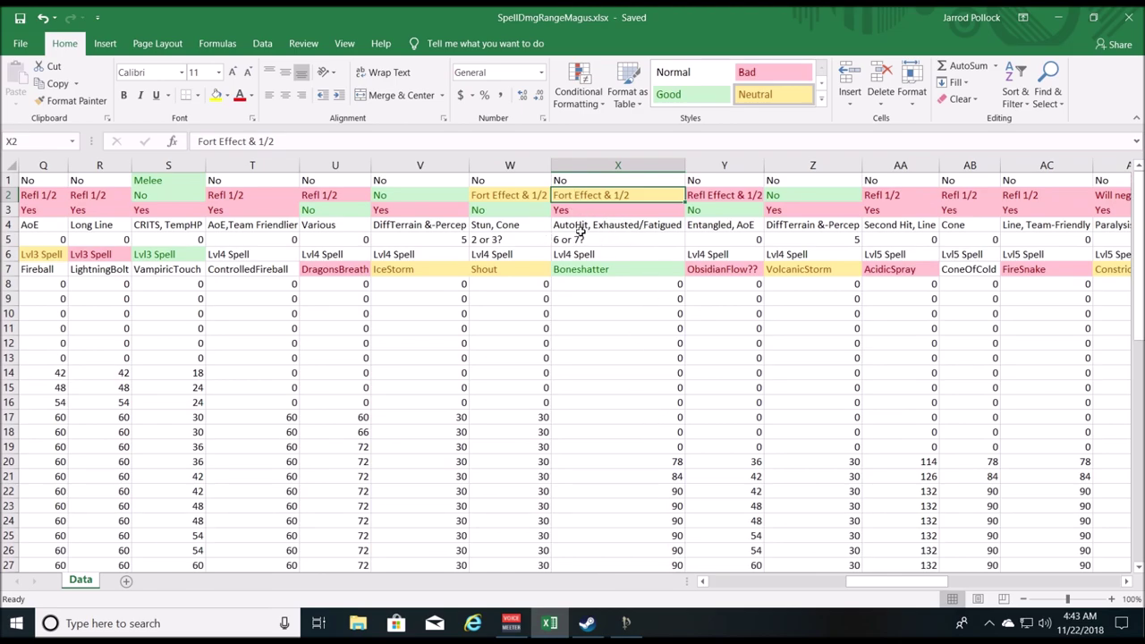
# Compare the Boneshatter, DragonsBreath and ControlledFireball lines in the Level 4 Spells MAX Damage chart, checking DragonsBreath's traits in the table
pyautogui.scroll(-3, 612, 333)
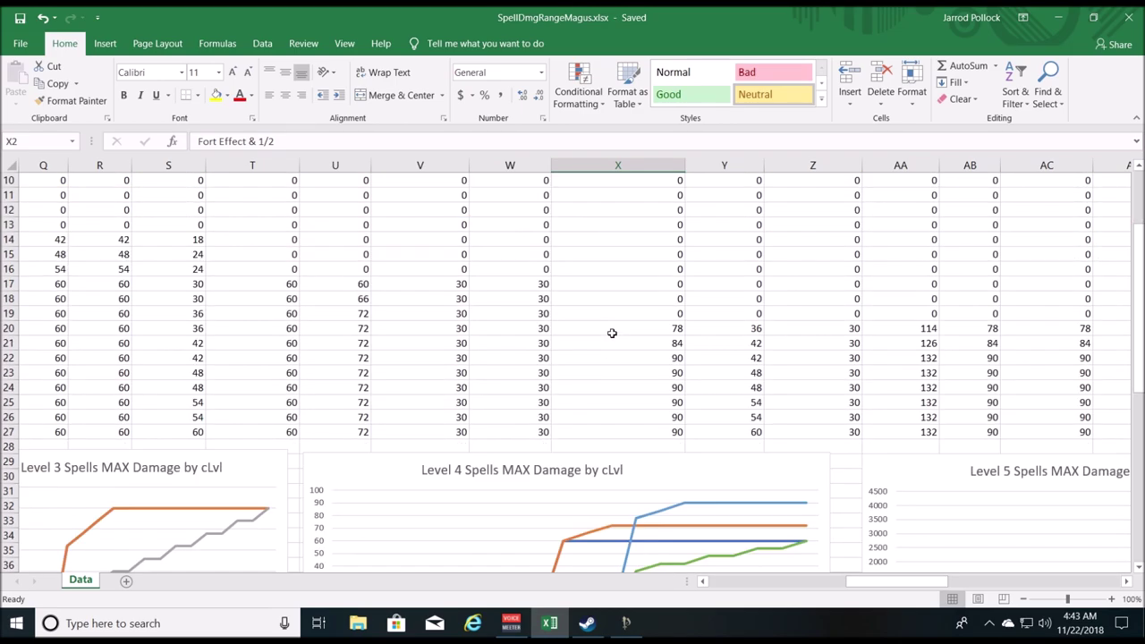
pyautogui.scroll(-2, 612, 333)
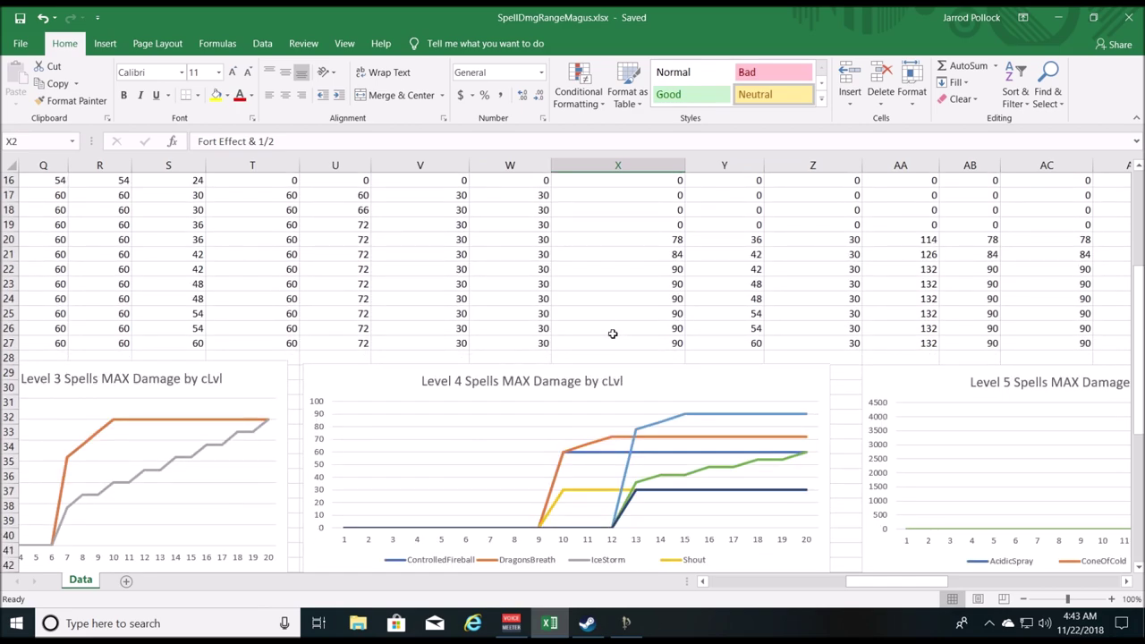
pyautogui.moveTo(694, 420)
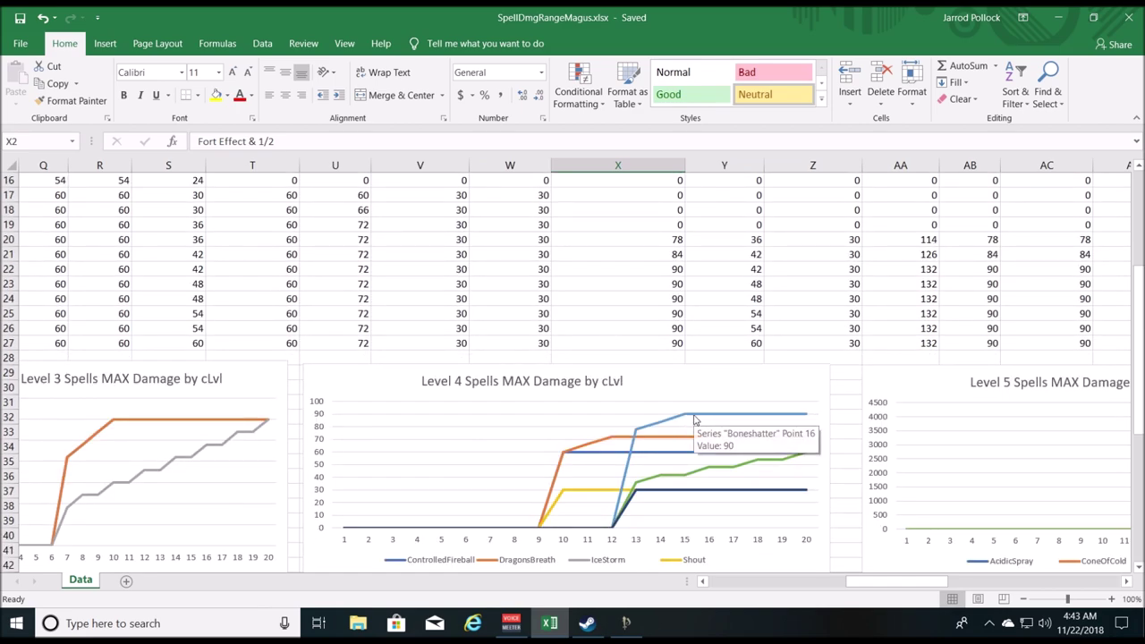
pyautogui.moveTo(687, 440)
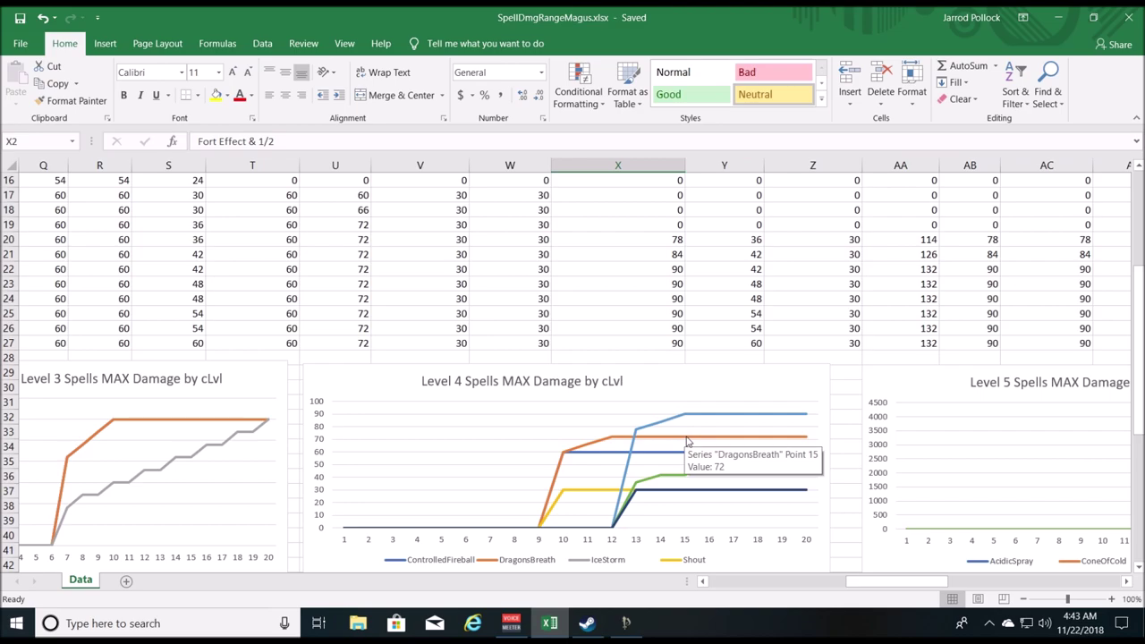
pyautogui.scroll(5, 685, 424)
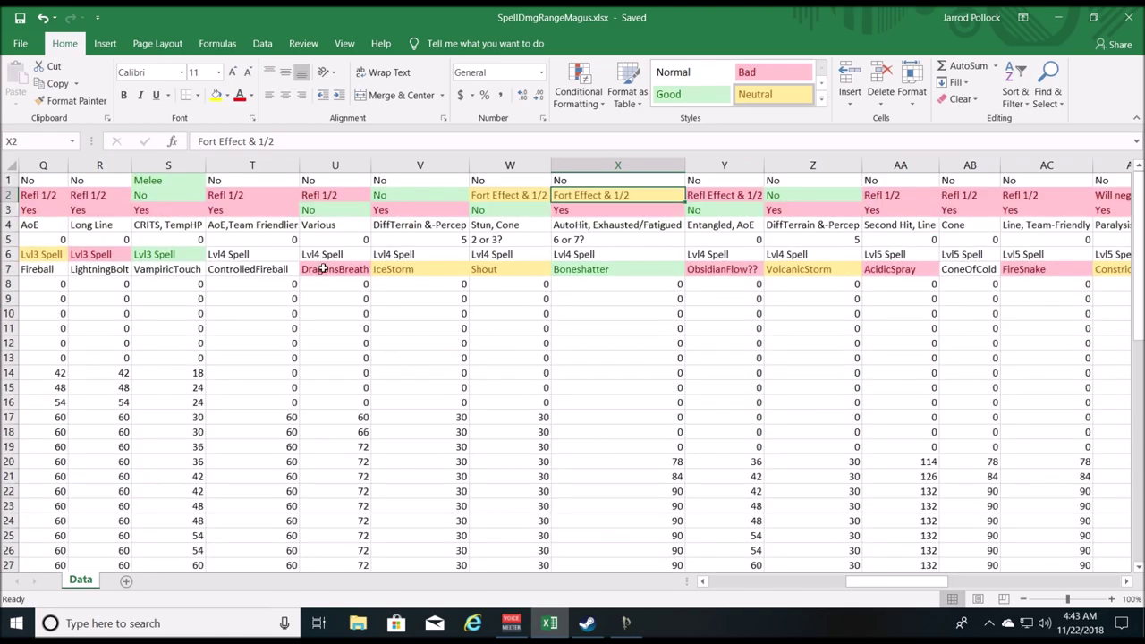
pyautogui.scroll(-5, 583, 342)
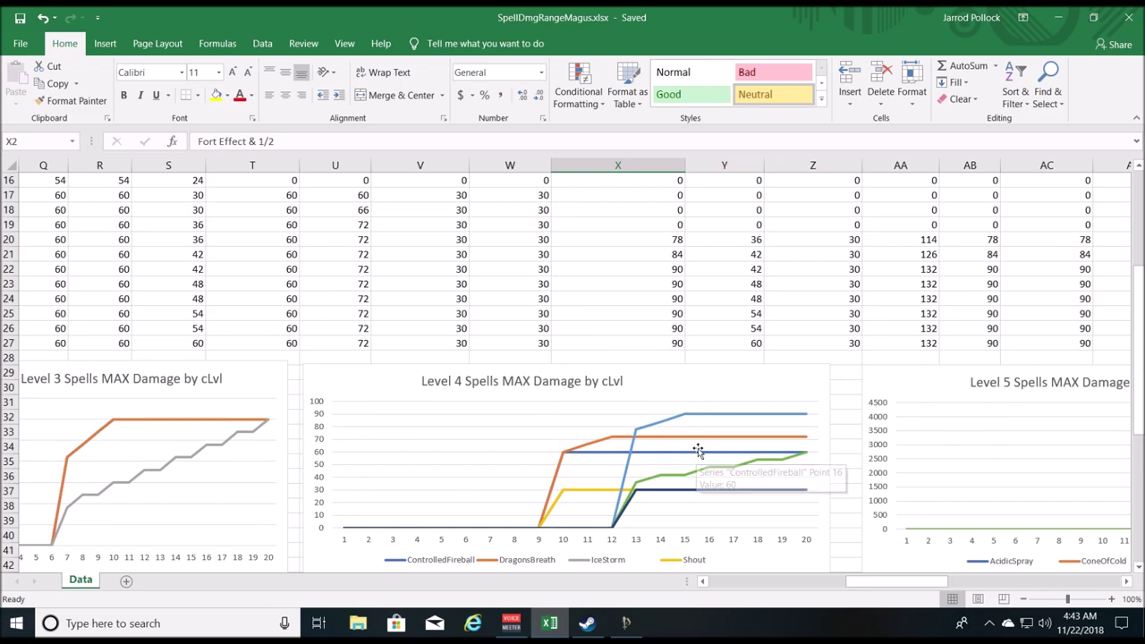
pyautogui.scroll(5, 703, 444)
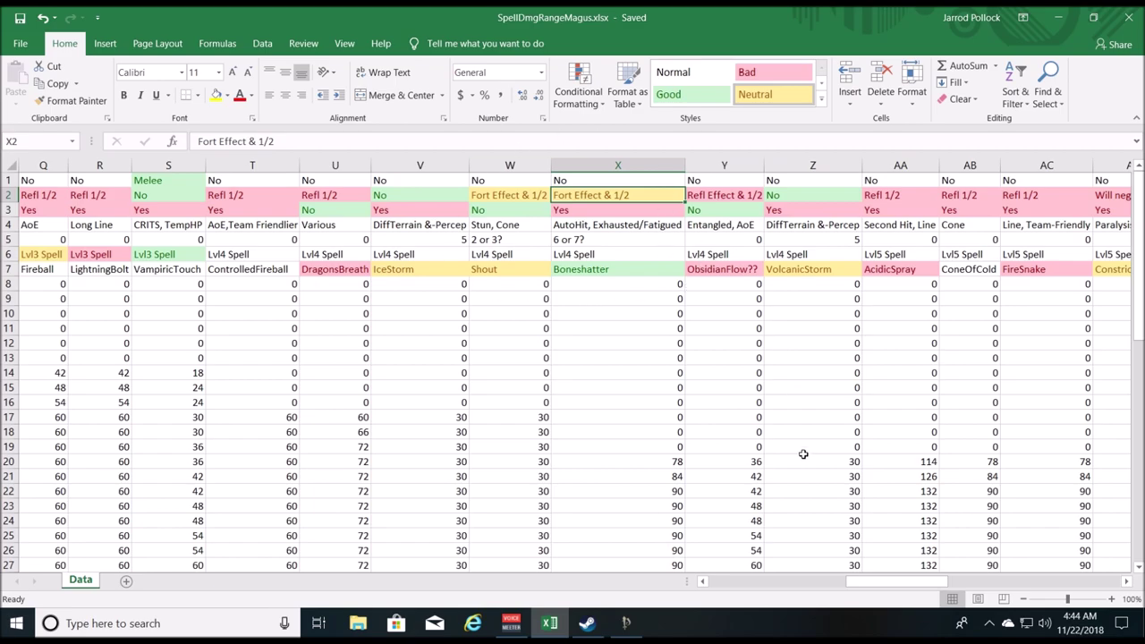
# Examine the Level 5 spell columns in the table, especially AcidicSpray and ConeOfCold, covering their traits and damage by caster level
pyautogui.scroll(-1, 805, 483)
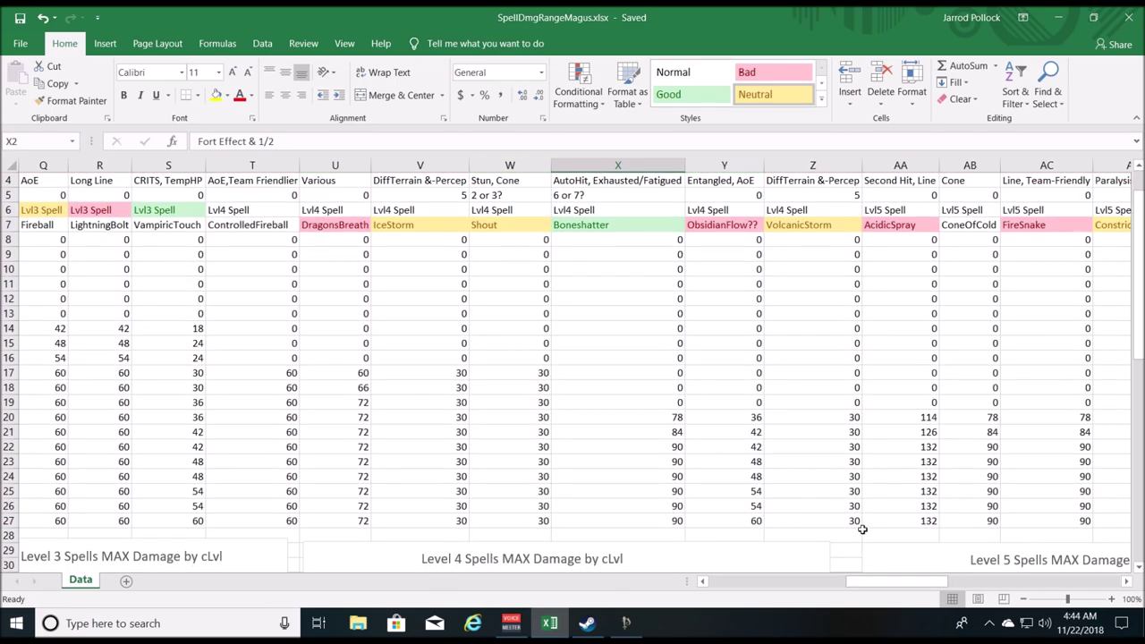
pyautogui.moveTo(885, 581); pyautogui.dragTo(957, 573)
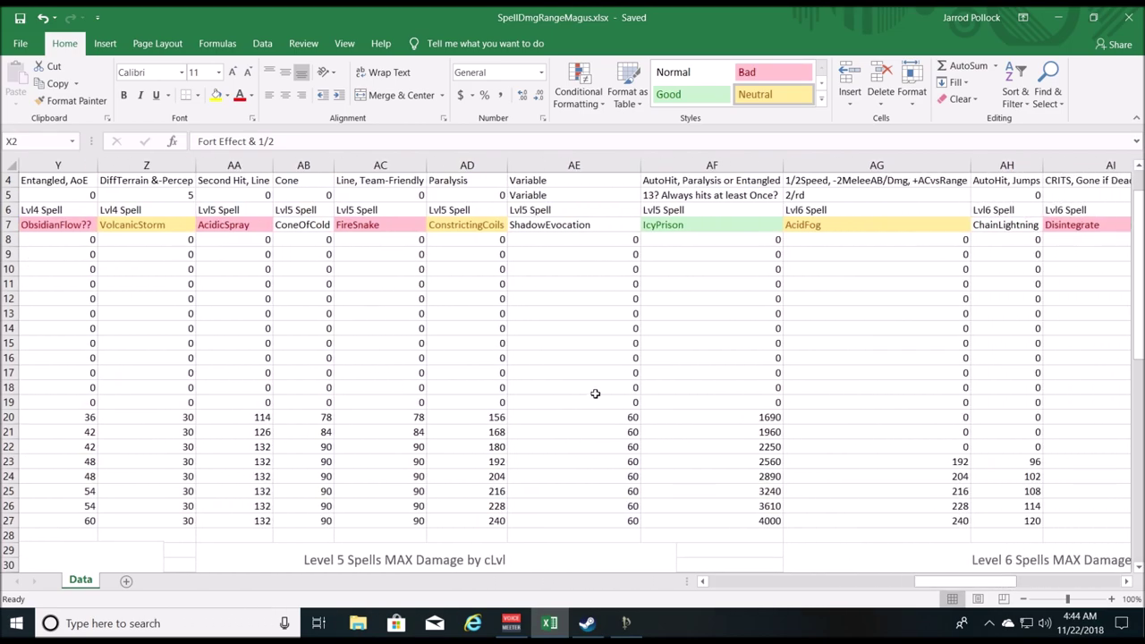
pyautogui.scroll(1, 527, 403)
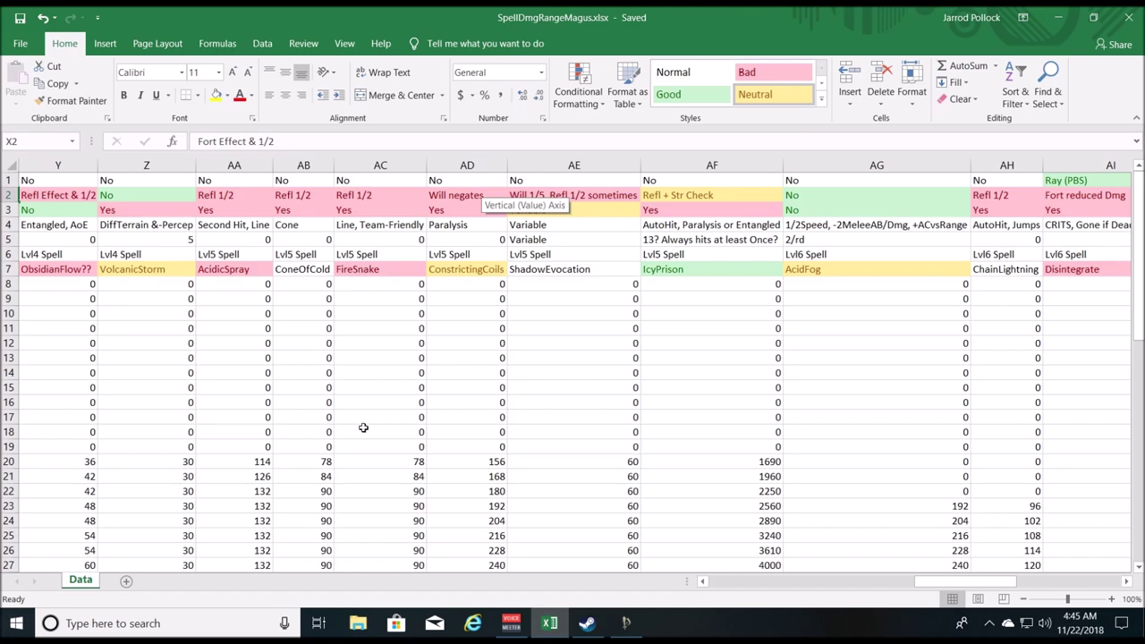
pyautogui.scroll(-1, 365, 429)
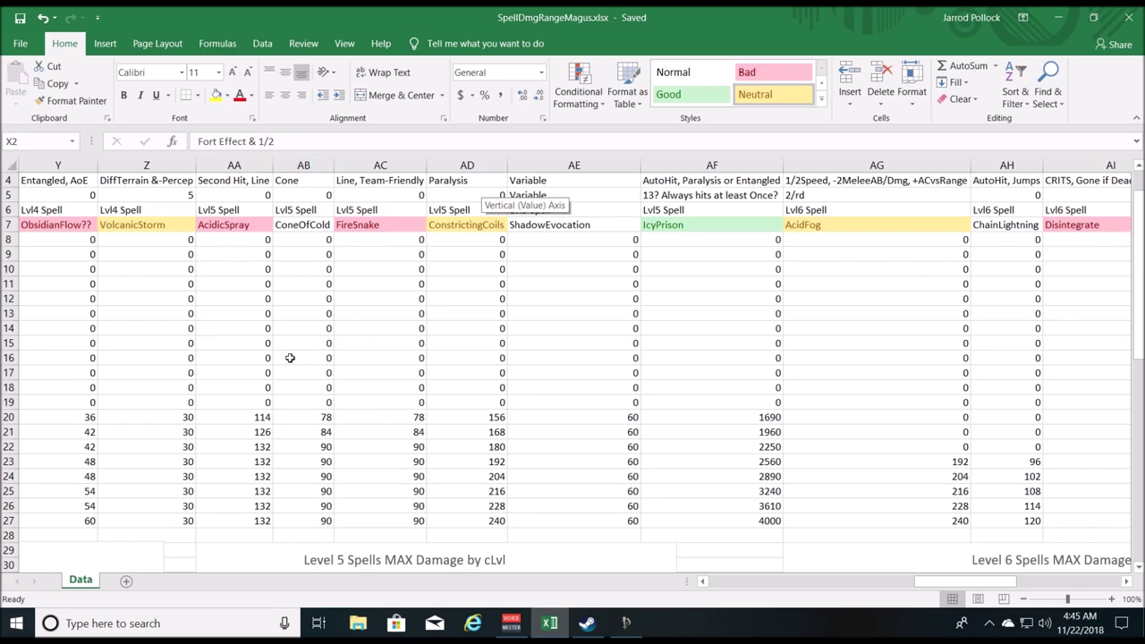
pyautogui.scroll(1, 349, 313)
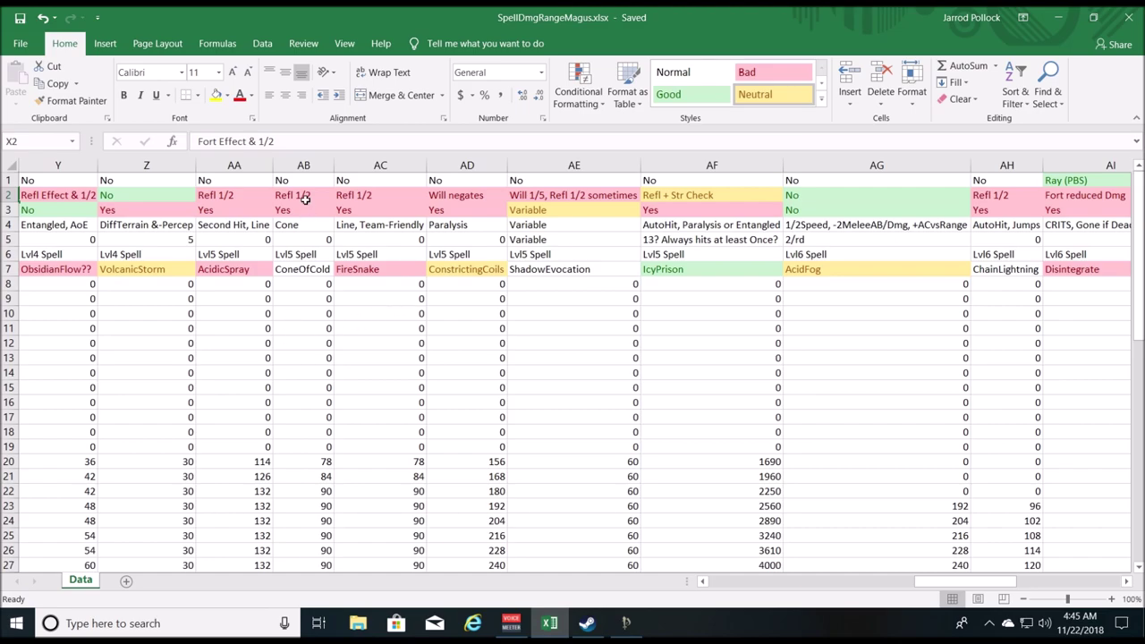
pyautogui.scroll(-1, 308, 487)
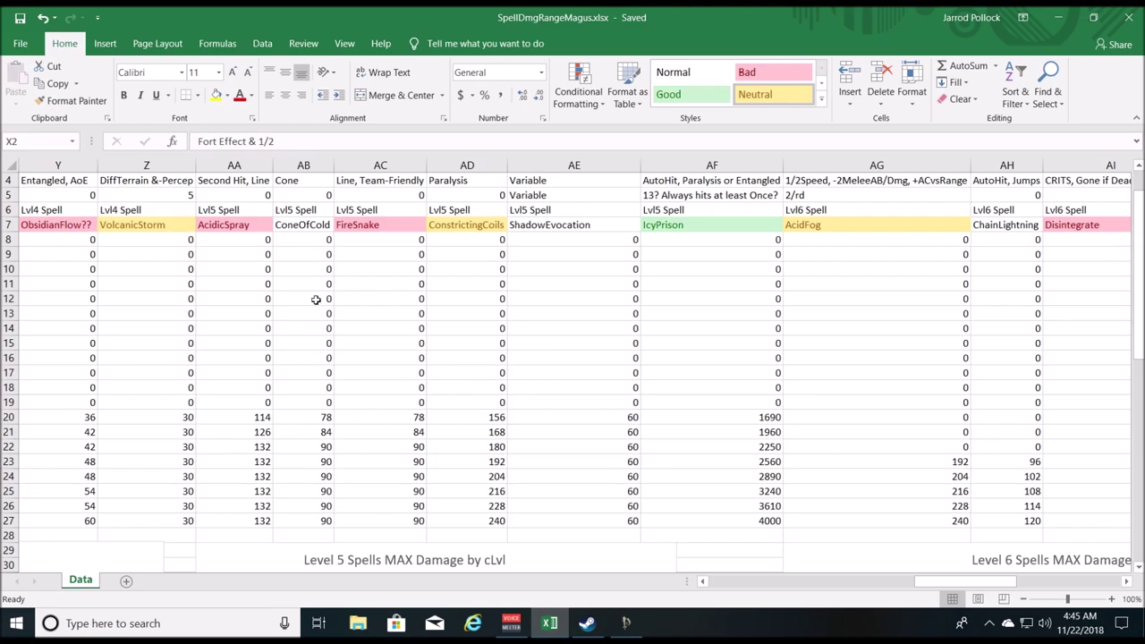
pyautogui.scroll(1, 297, 399)
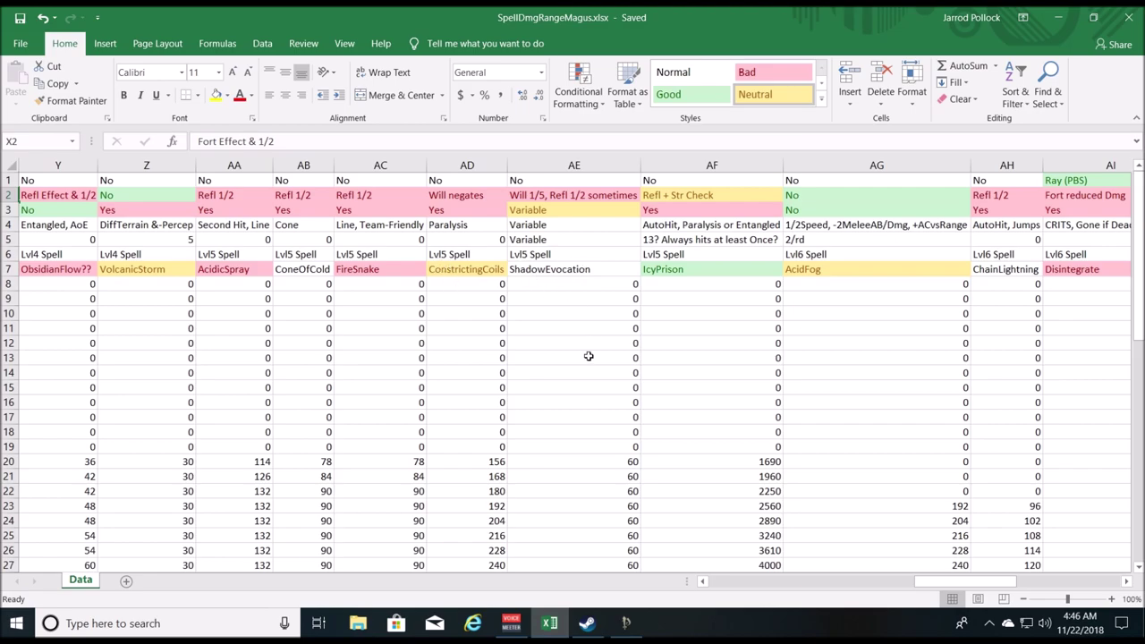
# Compare the Level 5 spells' saves and special effects in the header rows with their damage in rows 20 to 27
pyautogui.scroll(-2, 590, 358)
pyautogui.scroll(2, 614, 491)
pyautogui.scroll(-2, 549, 358)
pyautogui.scroll(2, 549, 358)
pyautogui.scroll(-1, 306, 232)
pyautogui.scroll(1, 363, 218)
pyautogui.scroll(-2, 363, 217)
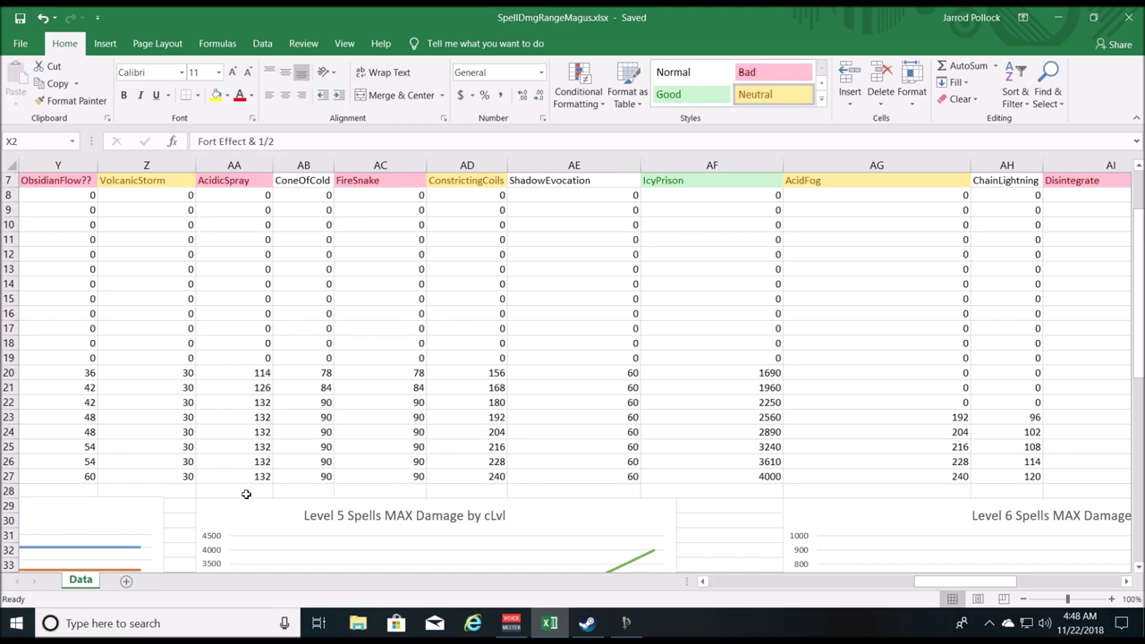
pyautogui.scroll(2, 459, 402)
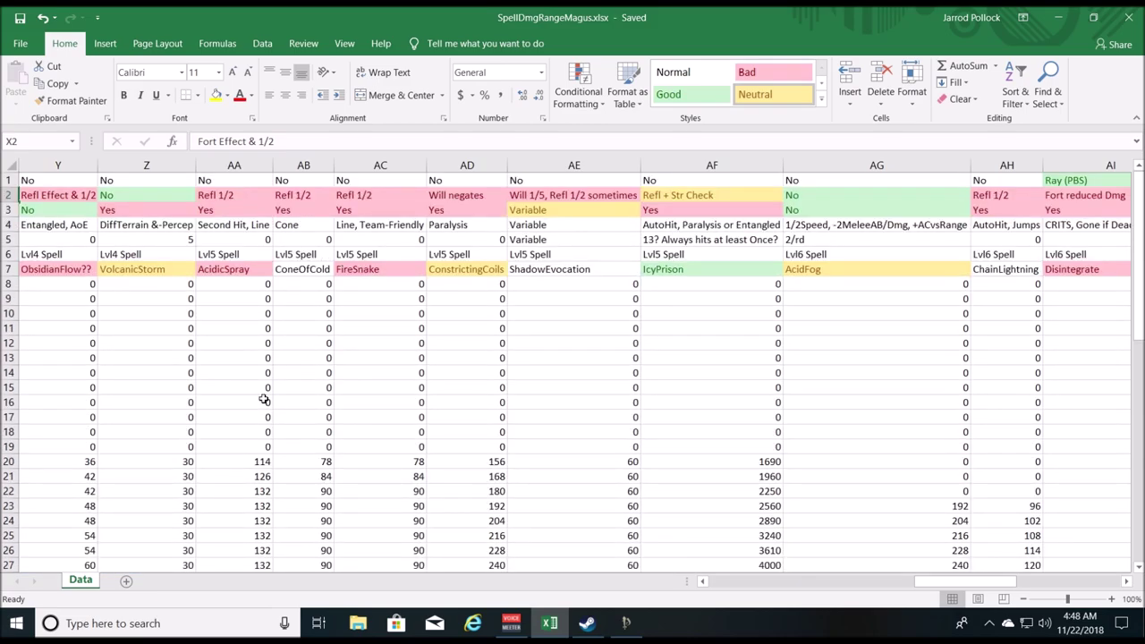
pyautogui.scroll(-1, 266, 400)
pyautogui.scroll(1, 267, 400)
pyautogui.scroll(-1, 380, 420)
pyautogui.scroll(-1, 381, 420)
pyautogui.scroll(2, 381, 420)
pyautogui.scroll(-1, 229, 343)
pyautogui.scroll(1, 258, 359)
pyautogui.scroll(-3, 247, 387)
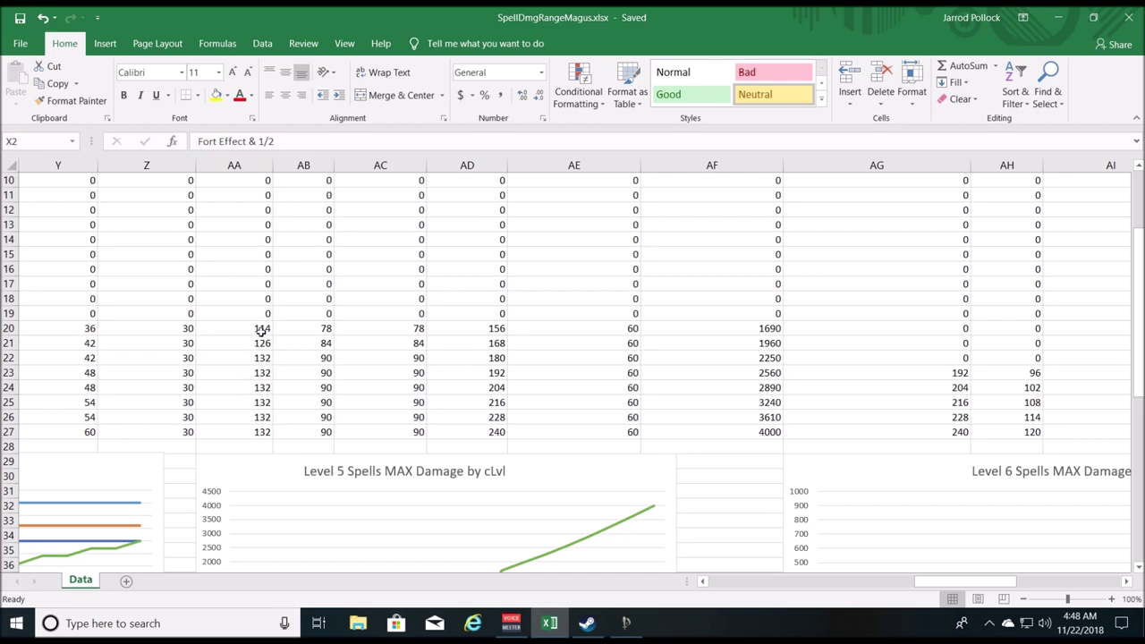
# Inspect IcyPrison's line at caster level 20 in the Level 5 Spells MAX Damage chart and match it with its column in the table
pyautogui.scroll(-2, 260, 433)
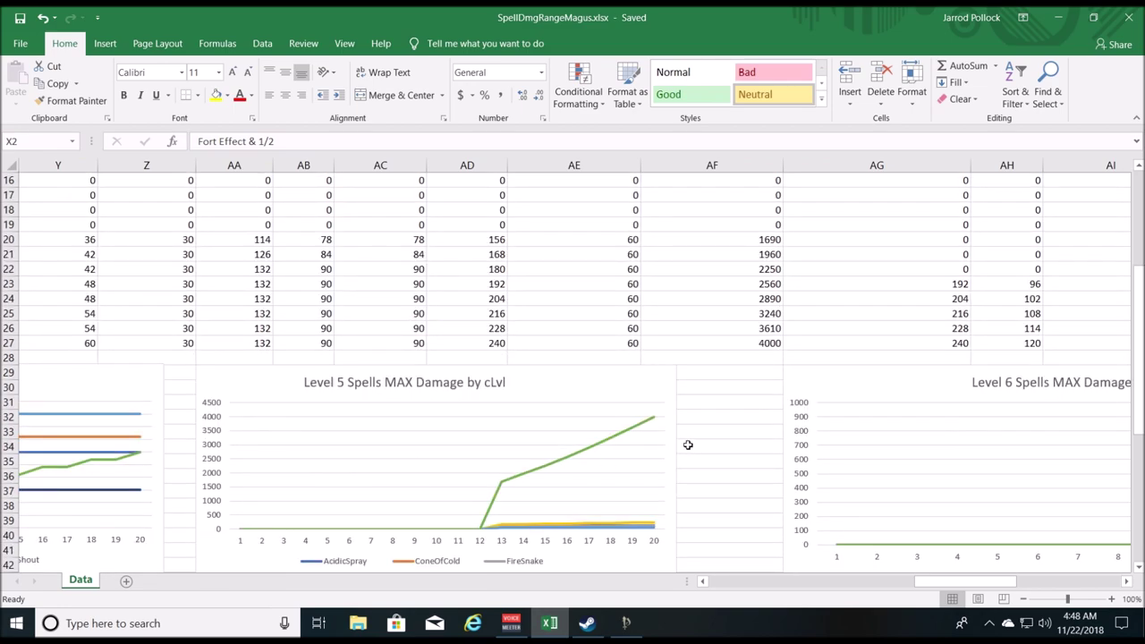
pyautogui.moveTo(651, 422)
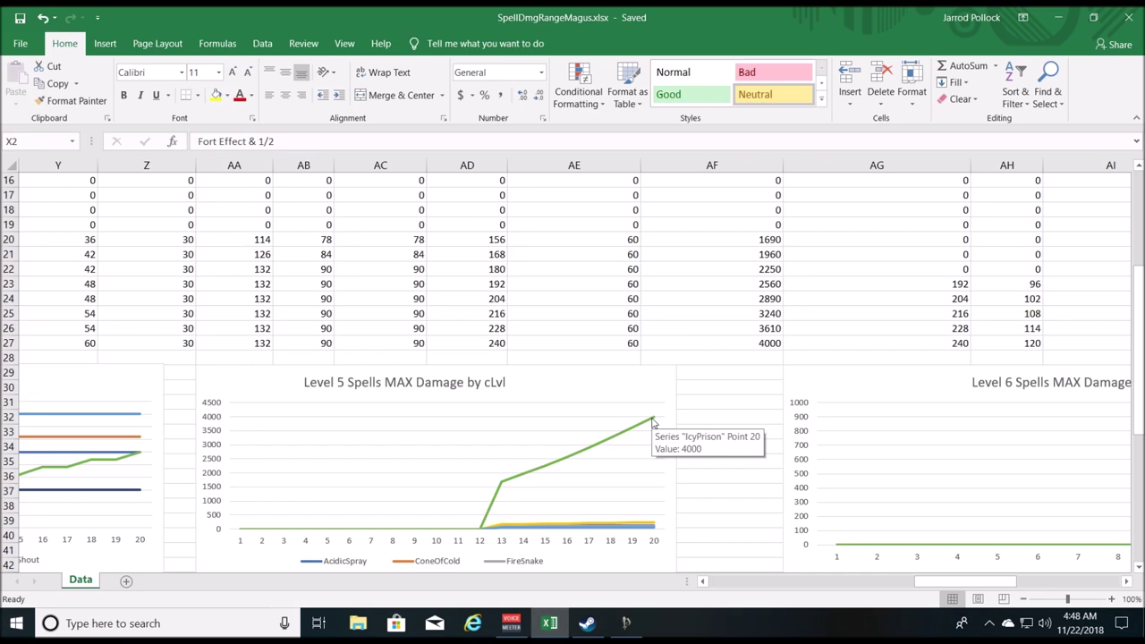
pyautogui.scroll(5, 585, 436)
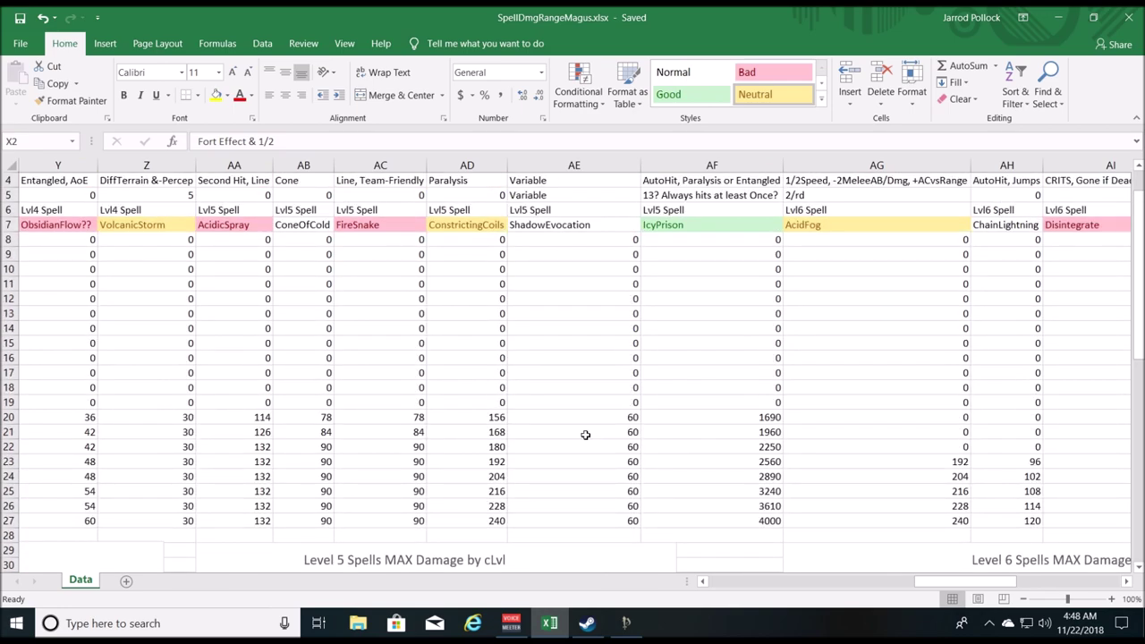
pyautogui.scroll(-5, 585, 436)
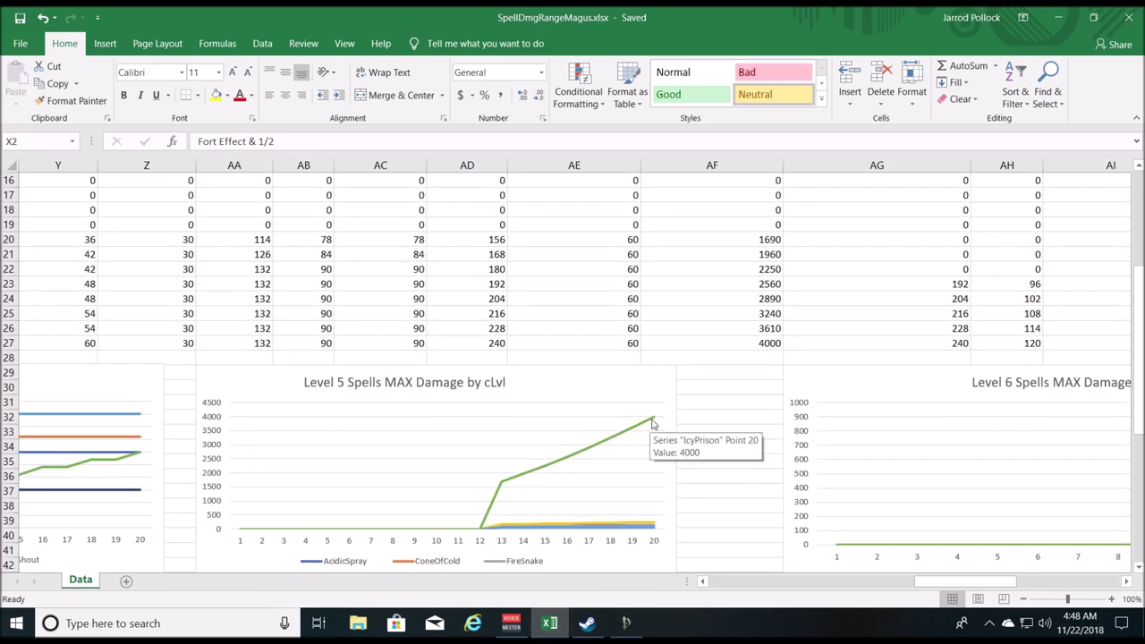
pyautogui.scroll(5, 652, 423)
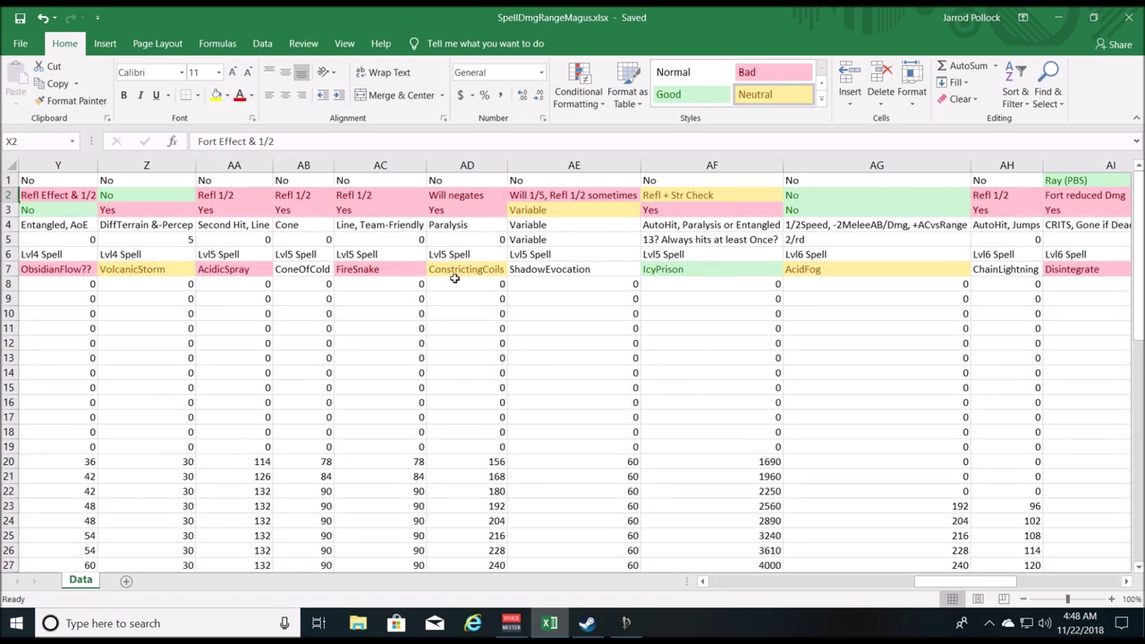
# Review ConstrictingCoils' traits and its damage by caster level in column AD
pyautogui.scroll(-1, 498, 297)
pyautogui.scroll(-2, 498, 297)
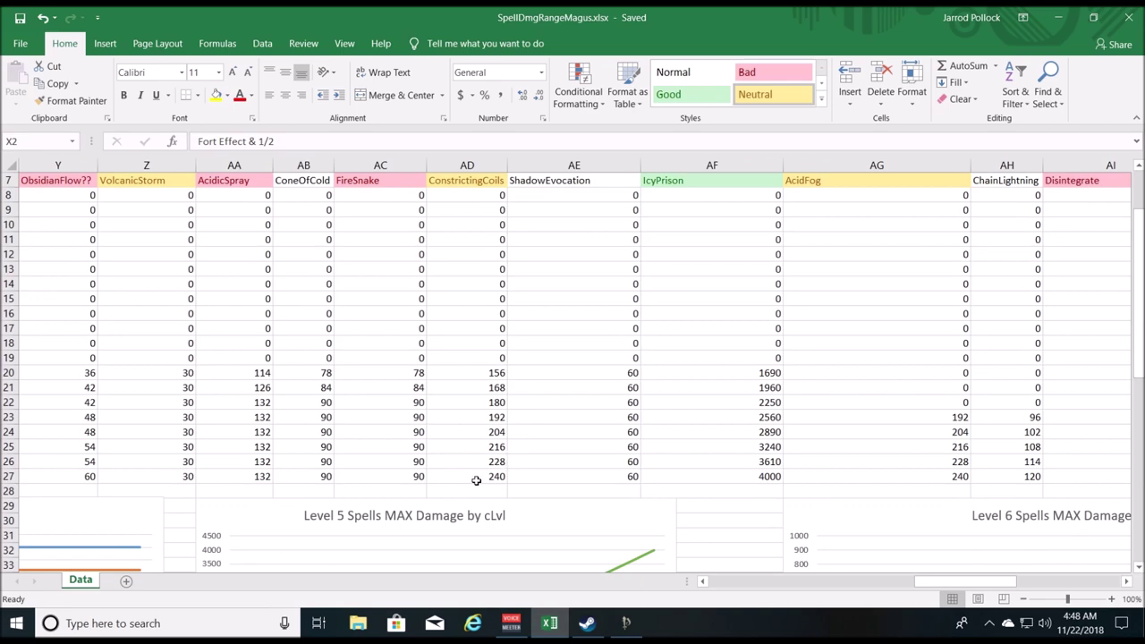
pyautogui.scroll(2, 485, 471)
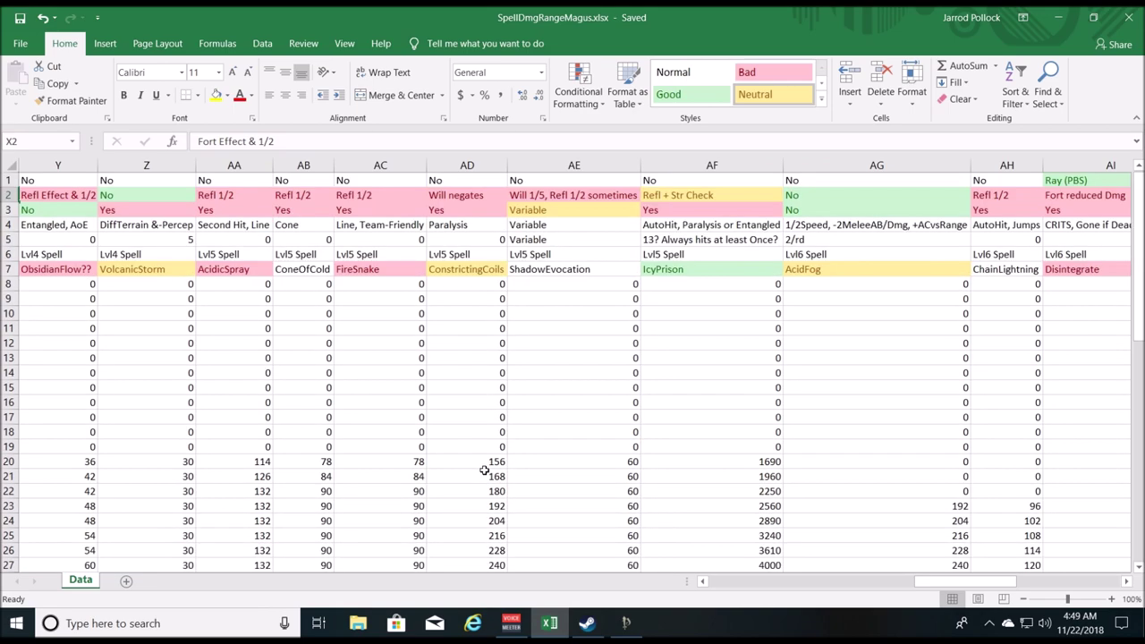
pyautogui.scroll(-2, 715, 340)
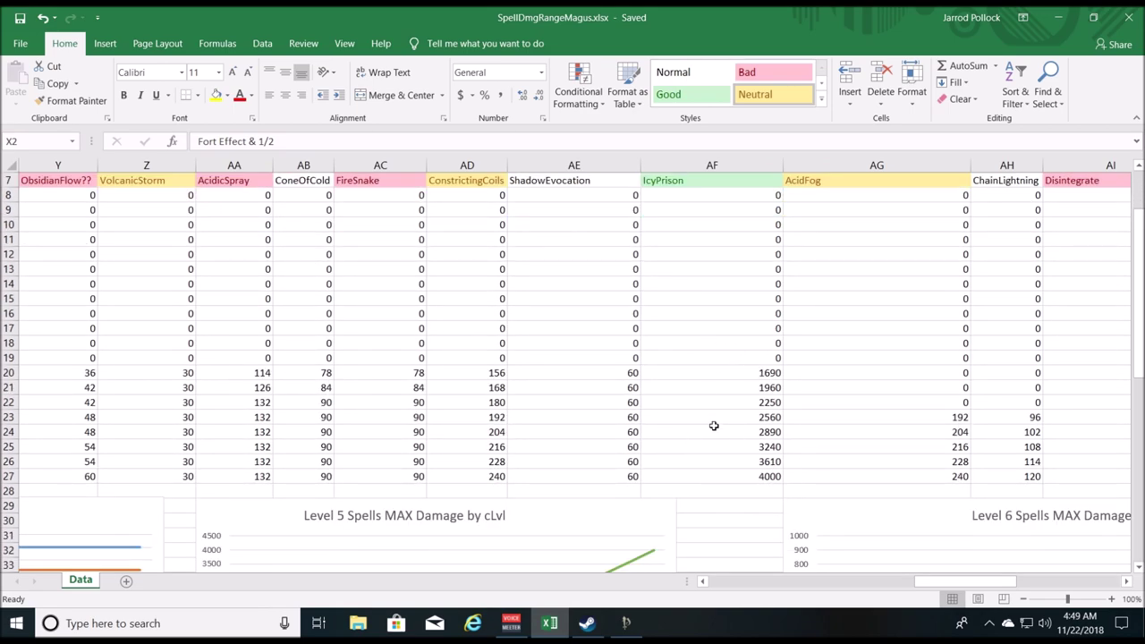
# Add DoT to ConstrictingCoils' special effects in AD4 so it reads "Paralysis, DoT", and save the workbook
pyautogui.scroll(2, 703, 449)
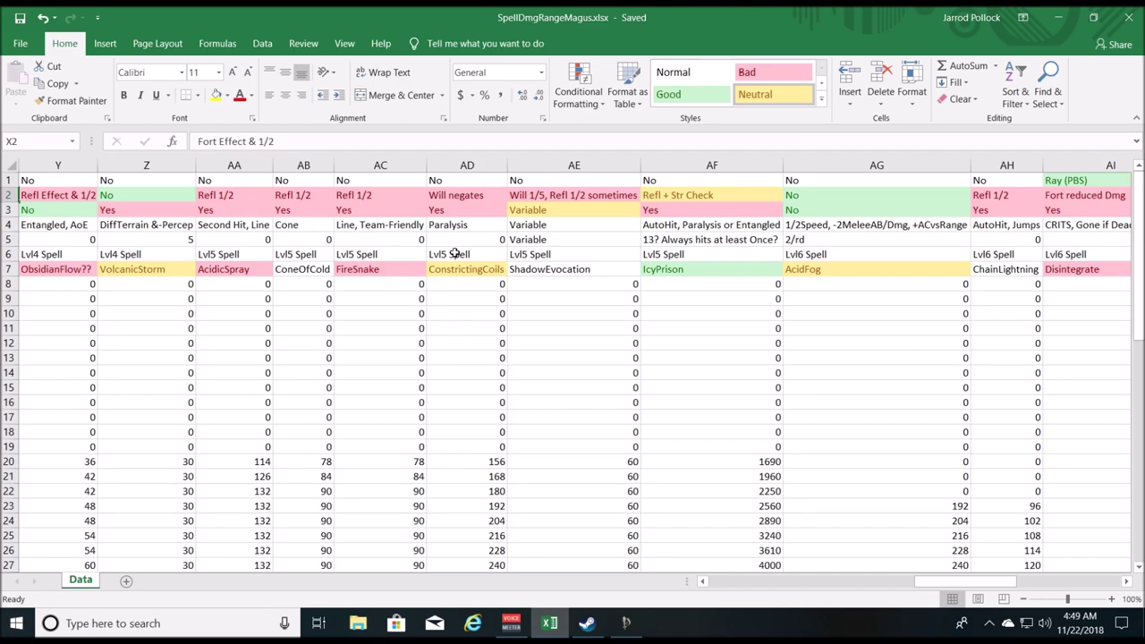
pyautogui.doubleClick(475, 227)
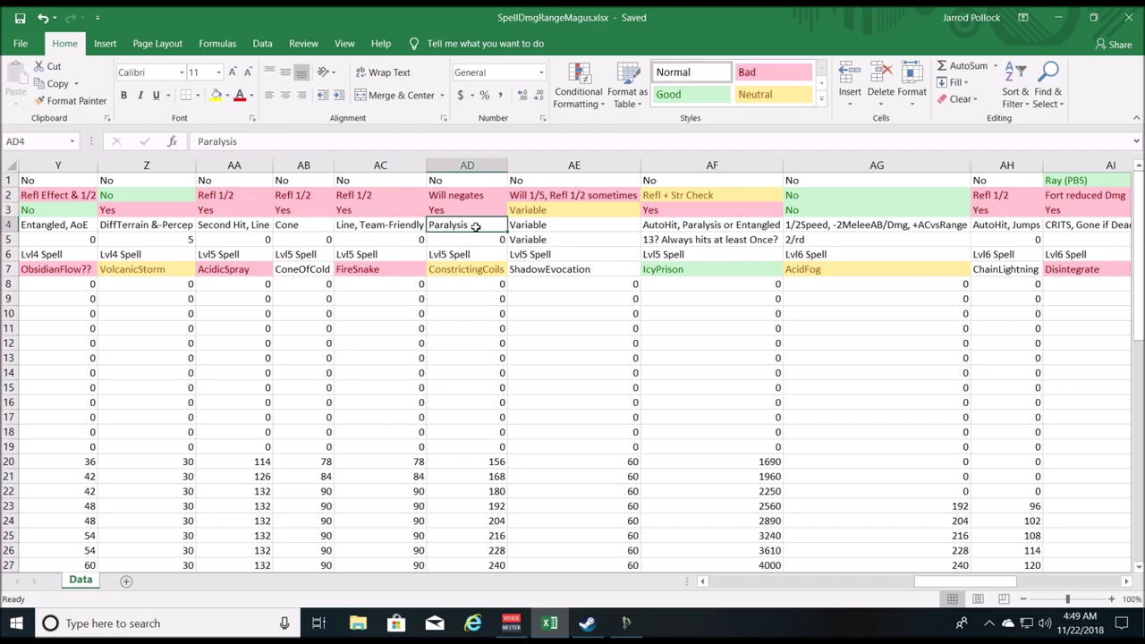
pyautogui.write(', DS')
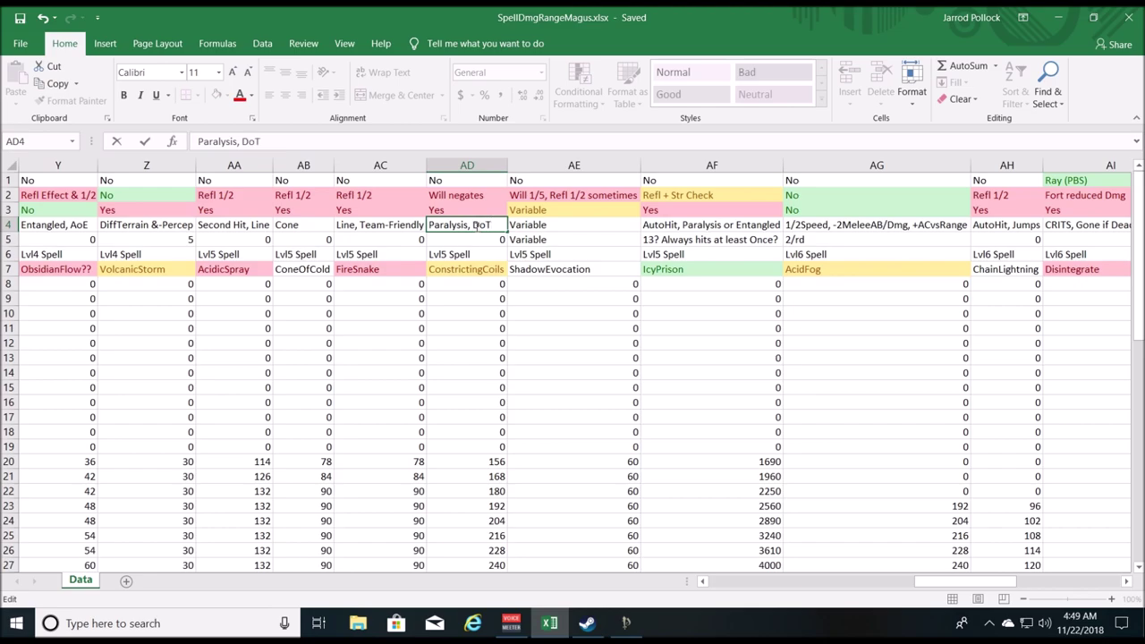
pyautogui.click(579, 227)
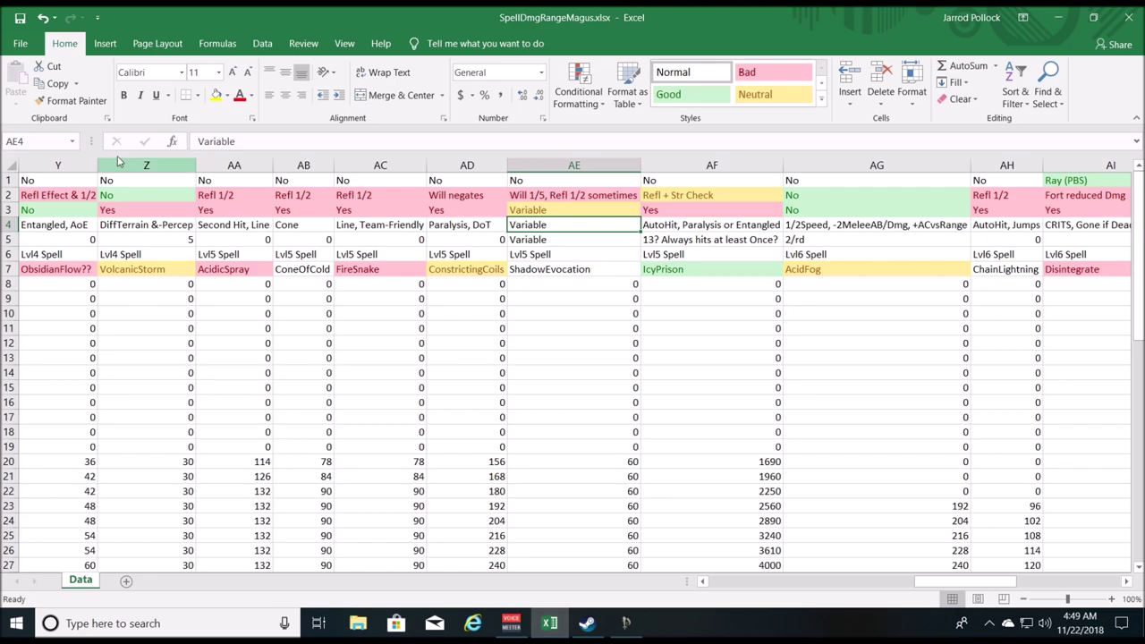
pyautogui.click(20, 17)
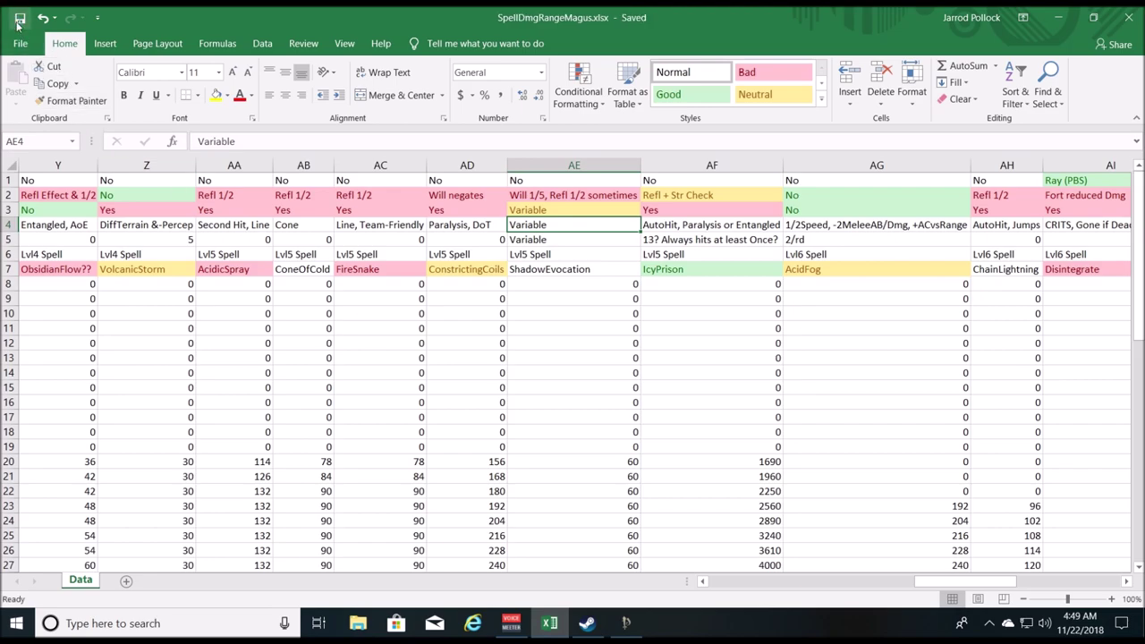
# Check ConstrictingCoils' damage in AD20 and AD27 and compare it with AcidicSpray's damage in AA27
pyautogui.click(478, 227)
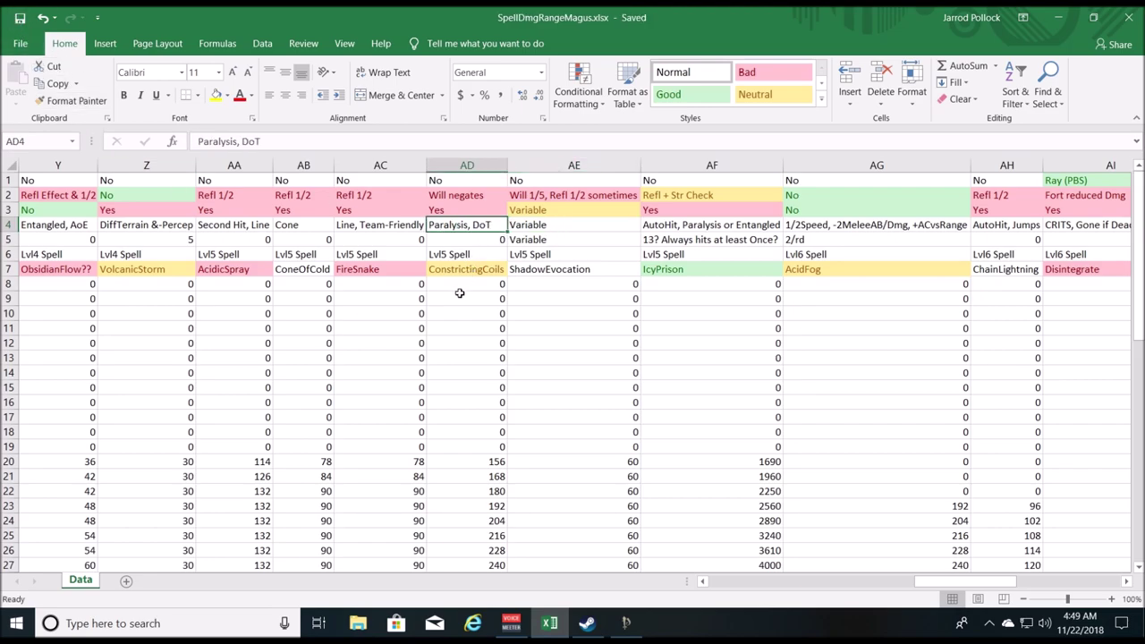
pyautogui.scroll(-2, 487, 404)
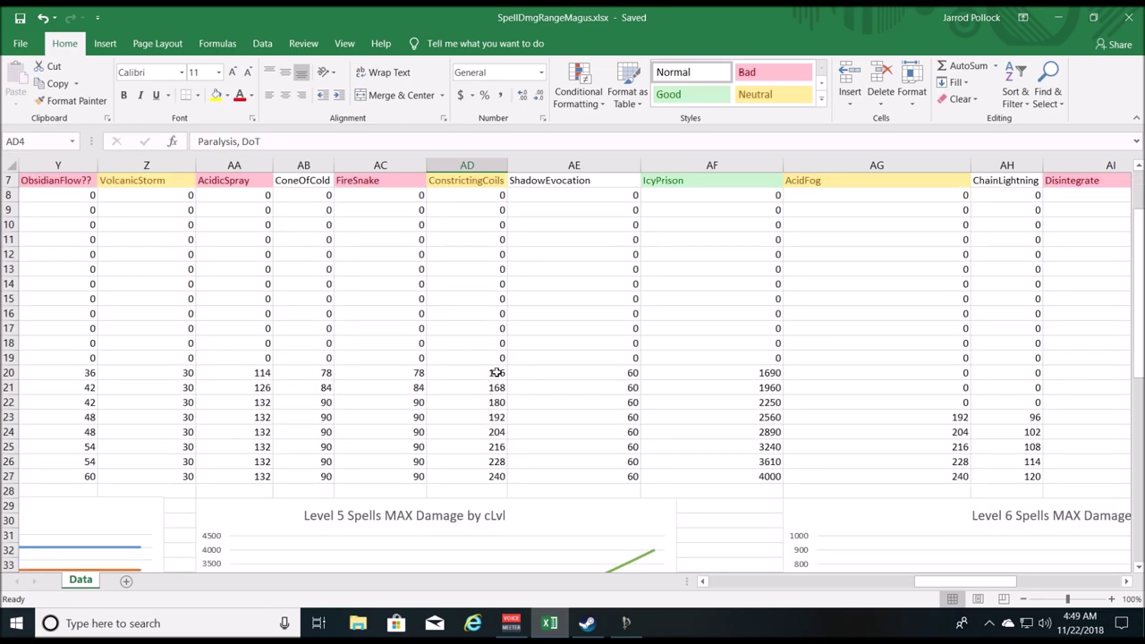
pyautogui.click(476, 374)
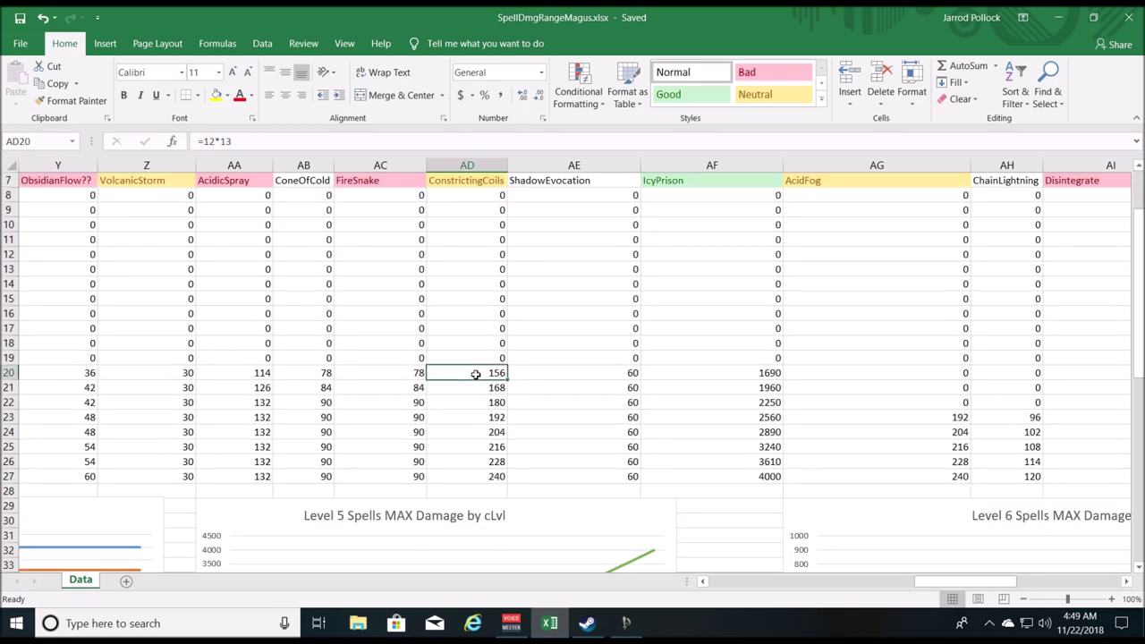
pyautogui.click(456, 479)
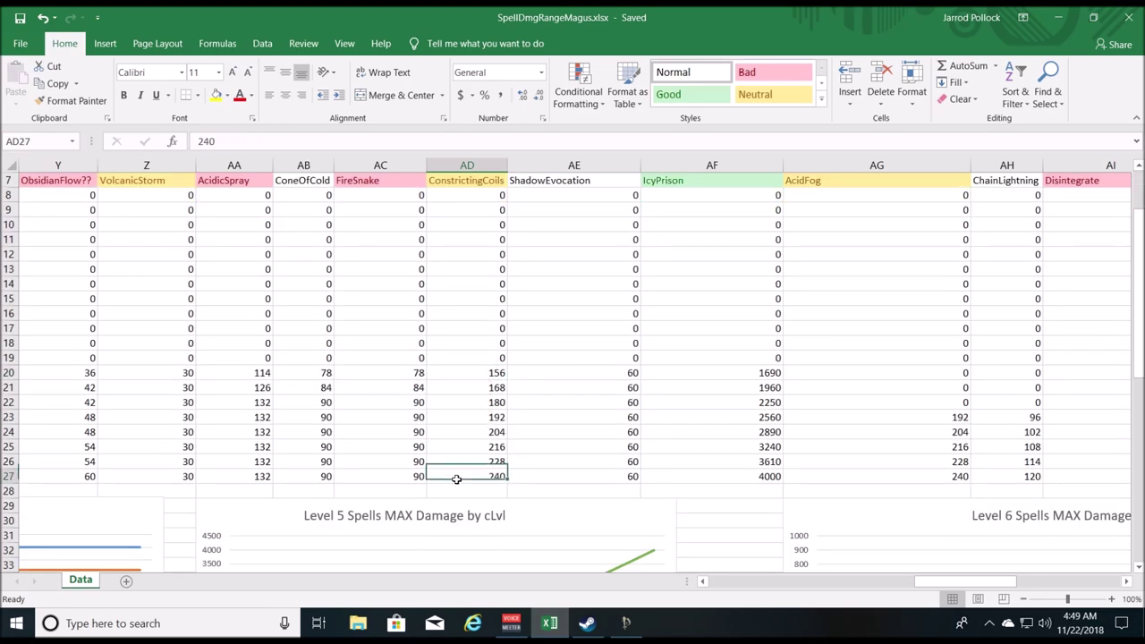
pyautogui.scroll(2, 456, 479)
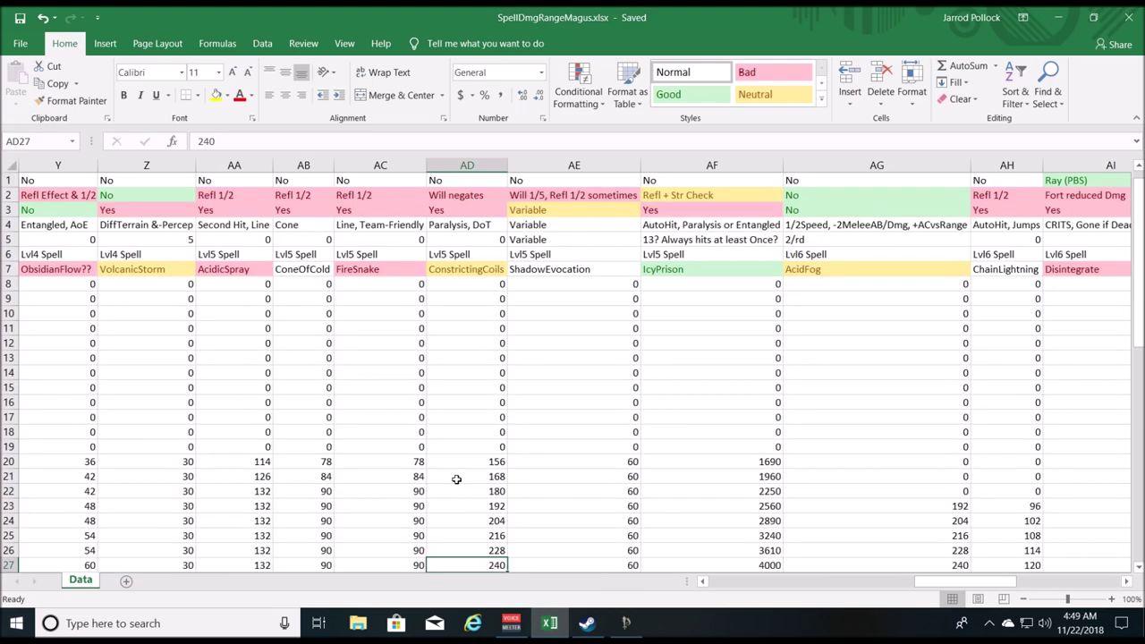
pyautogui.scroll(-1, 246, 322)
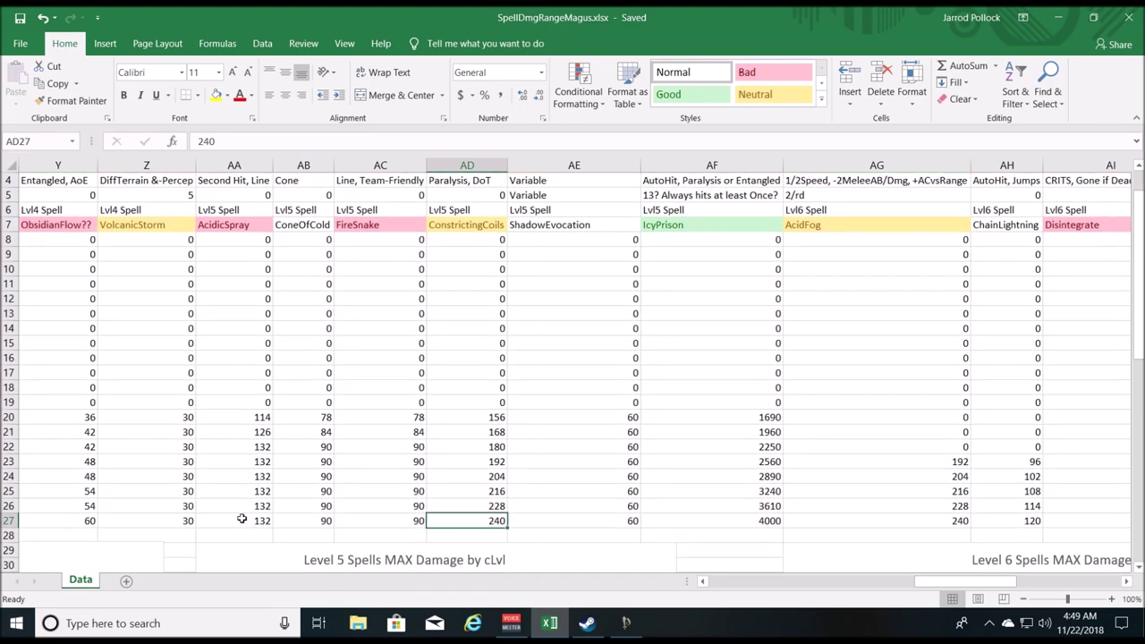
pyautogui.click(247, 519)
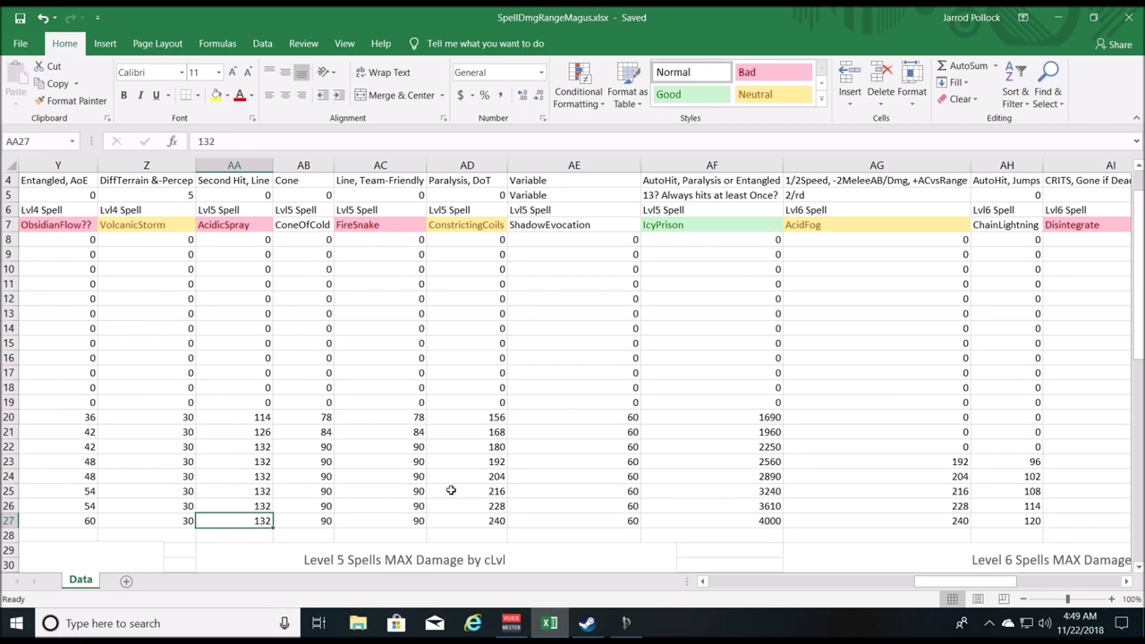
pyautogui.click(468, 524)
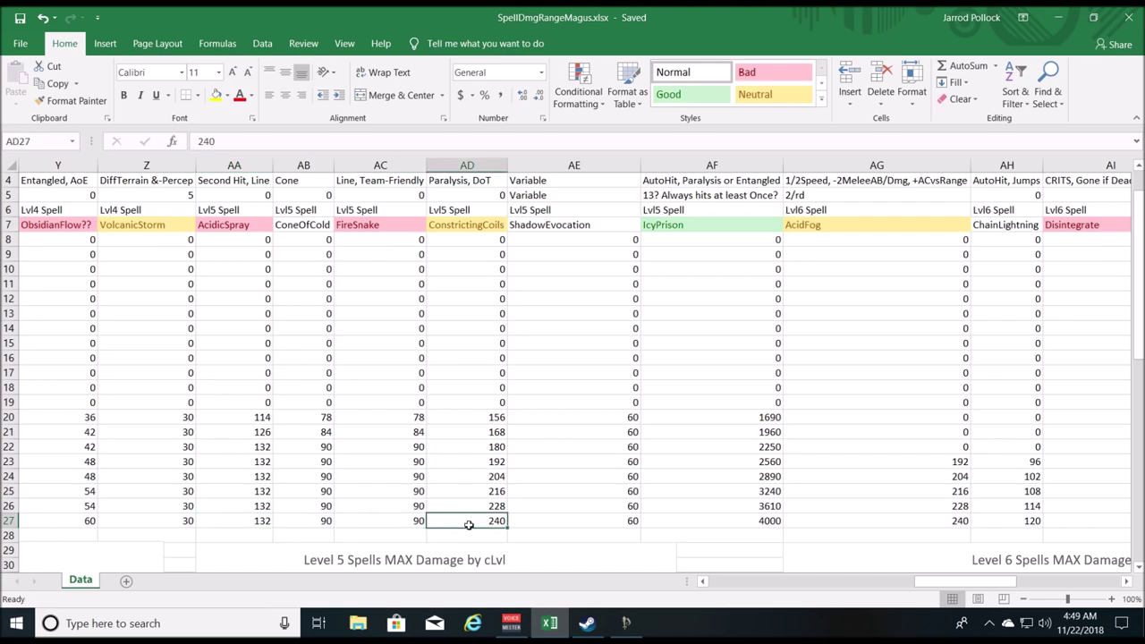
# Review IcyPrison's save, special effects and damage by caster level in column AF
pyautogui.scroll(1, 467, 524)
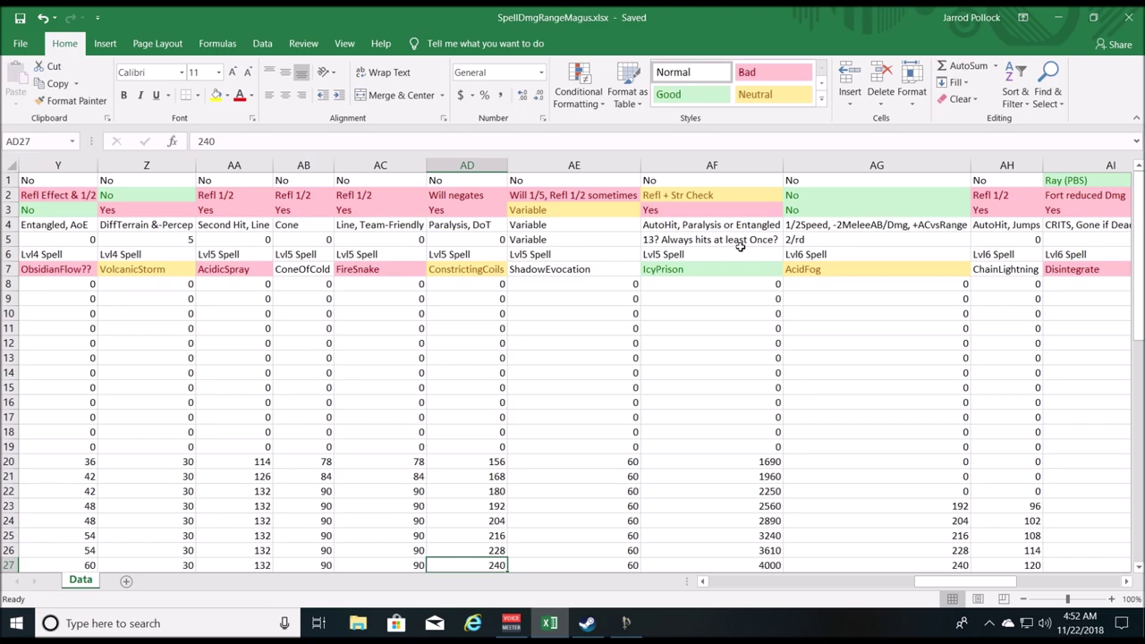
pyautogui.scroll(-2, 737, 444)
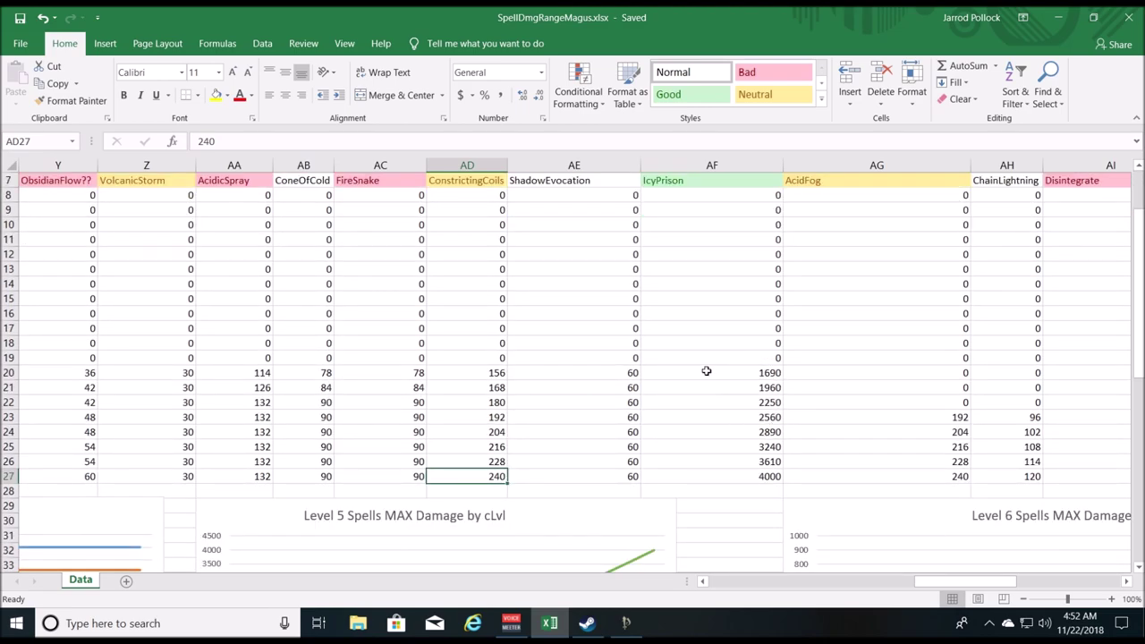
pyautogui.scroll(2, 706, 495)
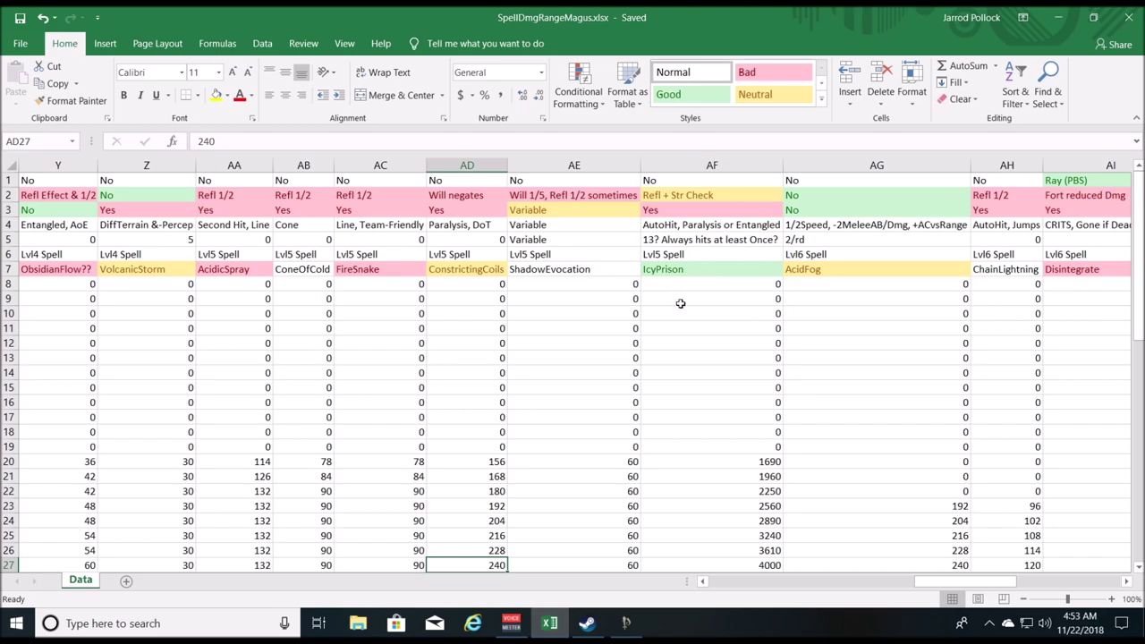
pyautogui.scroll(-2, 693, 372)
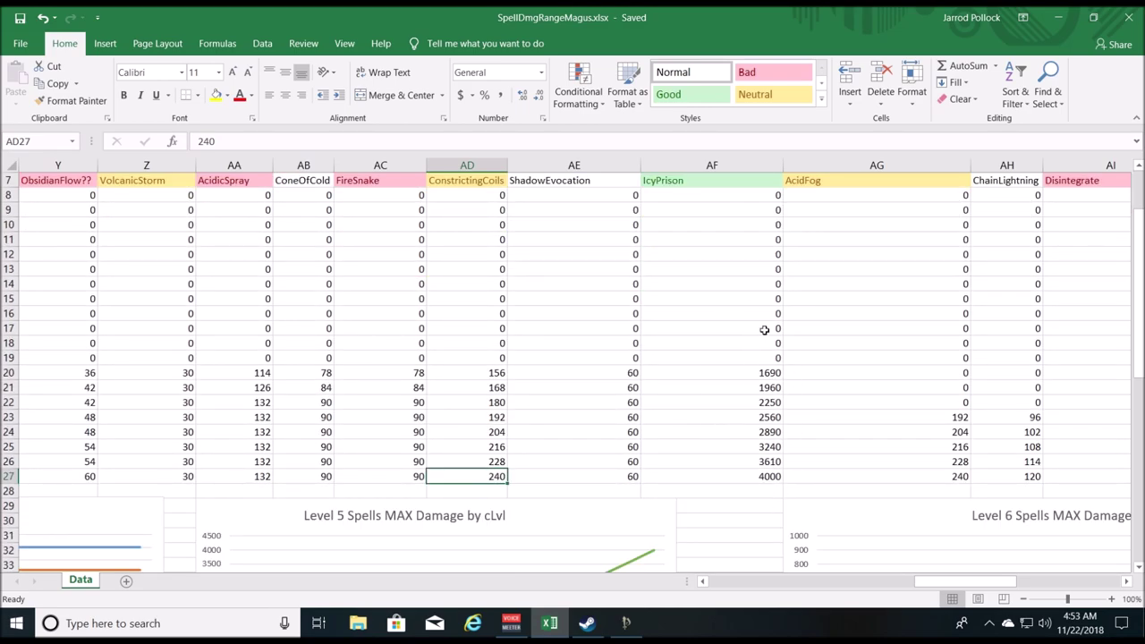
# Compare the two Level 5 Spells MAX Damage charts, examining the ConstrictingCoils and AcidicSpray lines in the one that omits IcyPrison
pyautogui.scroll(-2, 774, 384)
pyautogui.click(625, 438)
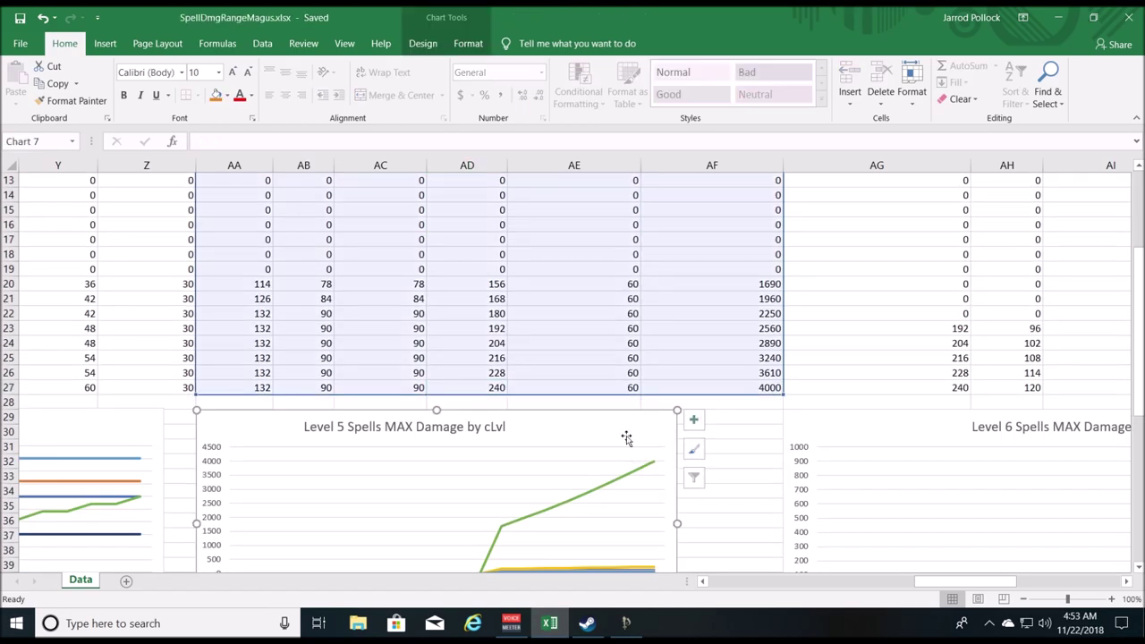
pyautogui.scroll(-3, 723, 439)
pyautogui.click(723, 367)
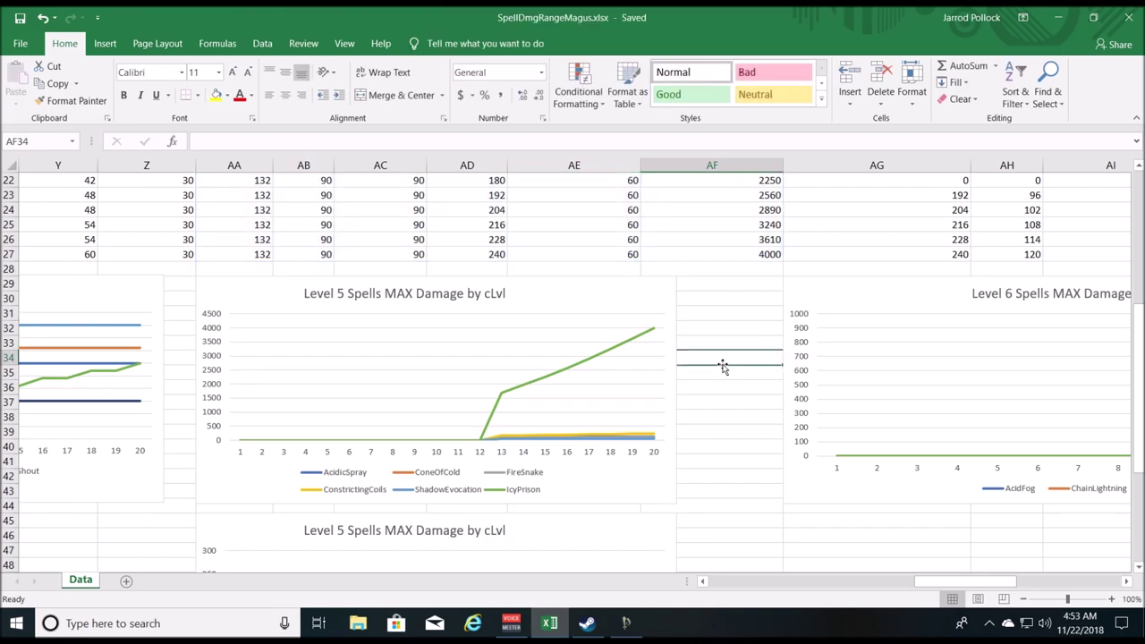
pyautogui.scroll(-5, 723, 367)
pyautogui.click(646, 311)
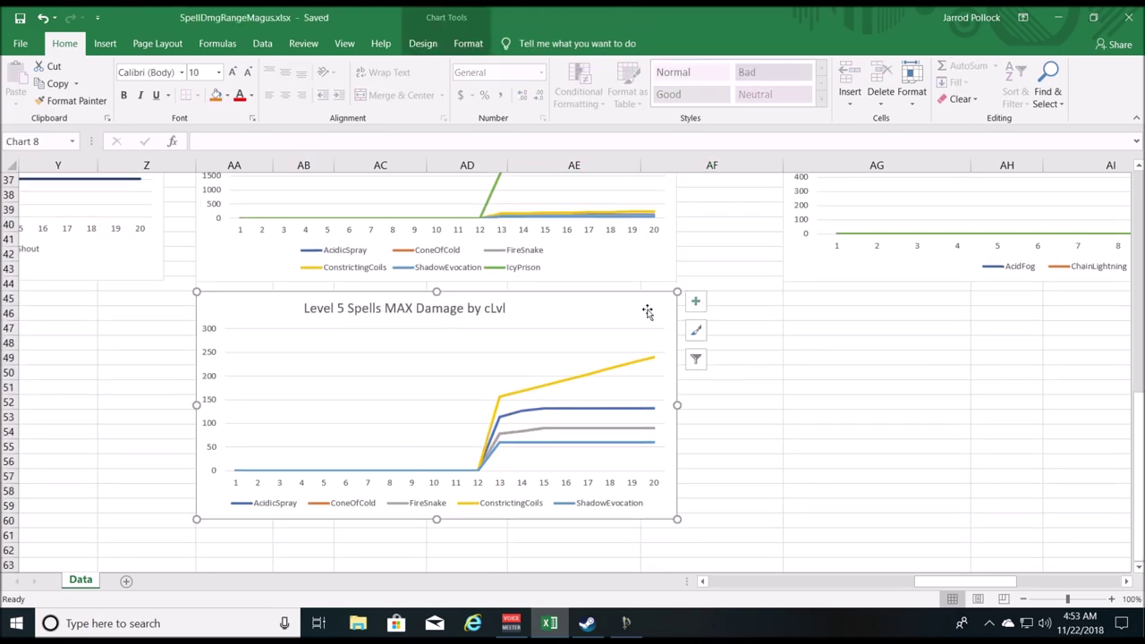
pyautogui.scroll(5, 732, 363)
pyautogui.scroll(-2, 731, 385)
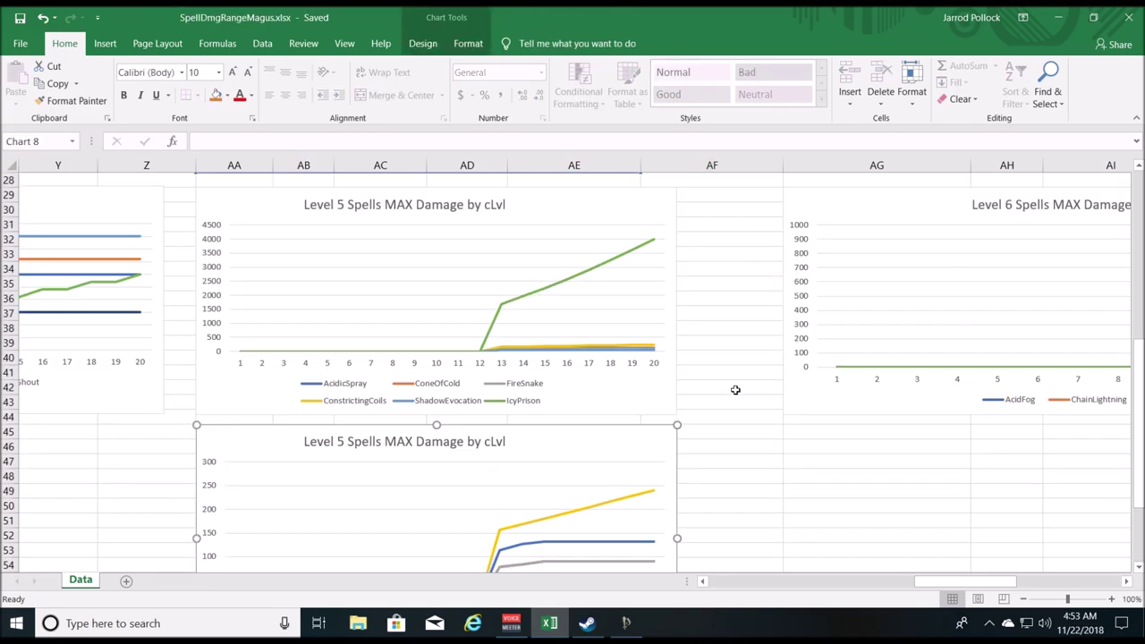
pyautogui.scroll(-3, 654, 495)
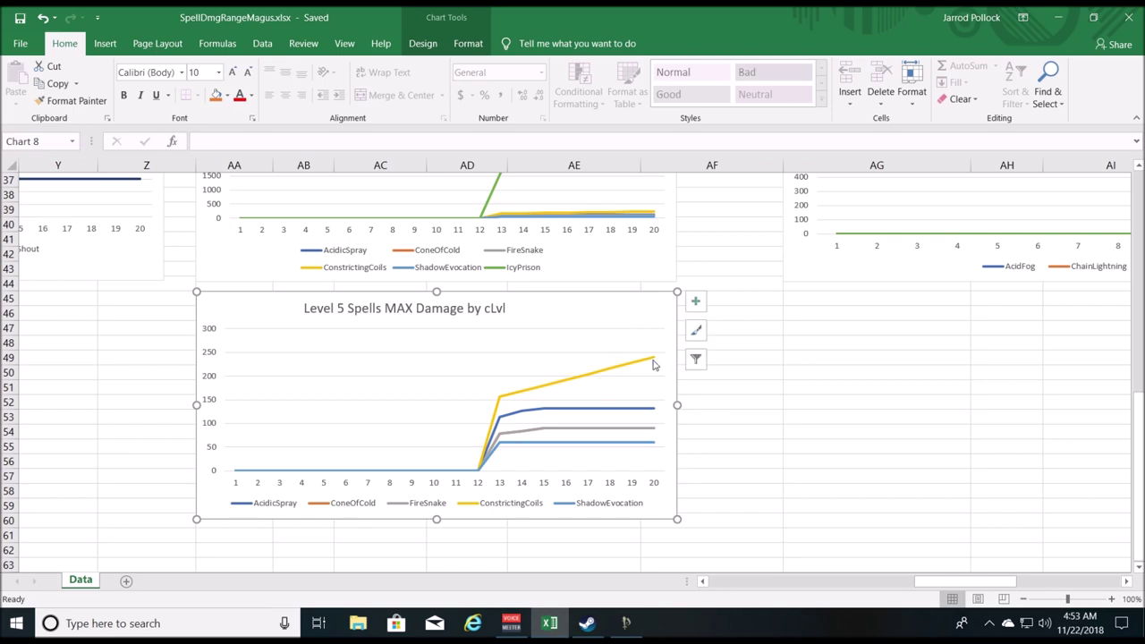
pyautogui.moveTo(653, 363)
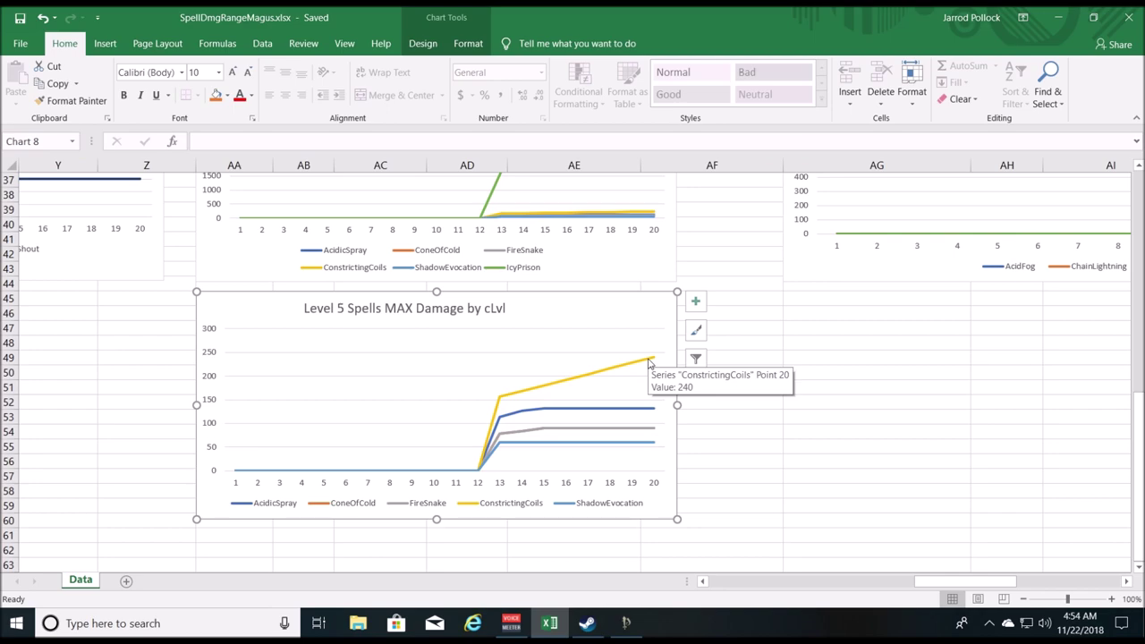
pyautogui.moveTo(643, 415)
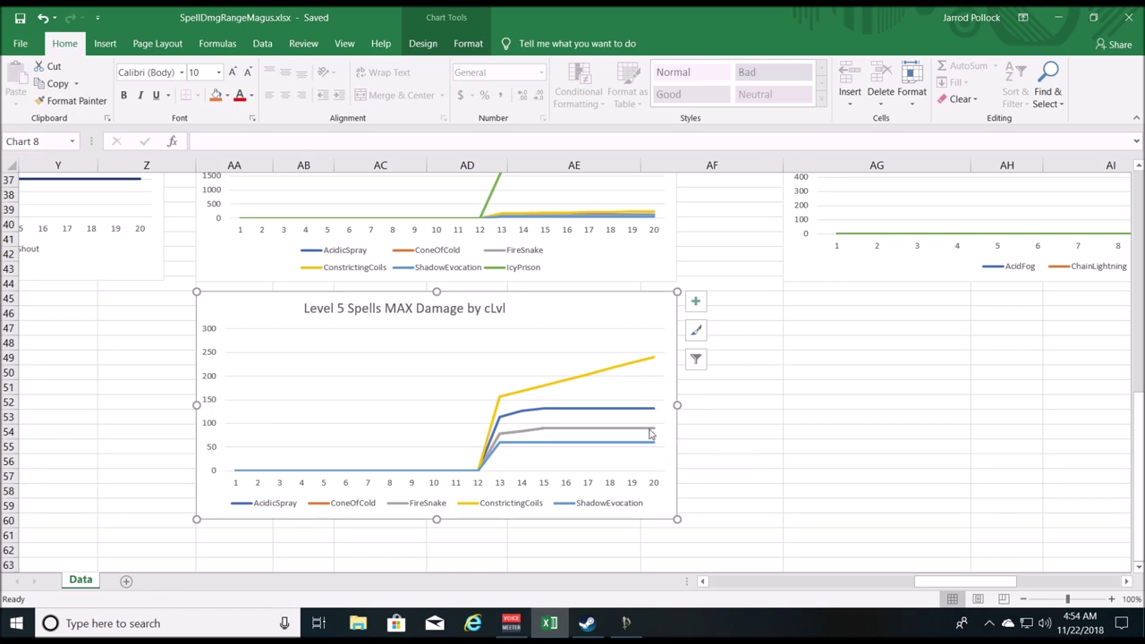
# Compare IcyPrison's traits and damage by caster level in column AF with the neighbouring Level 5 and Level 6 spells
pyautogui.scroll(5, 651, 435)
pyautogui.scroll(7, 662, 431)
pyautogui.click(671, 428)
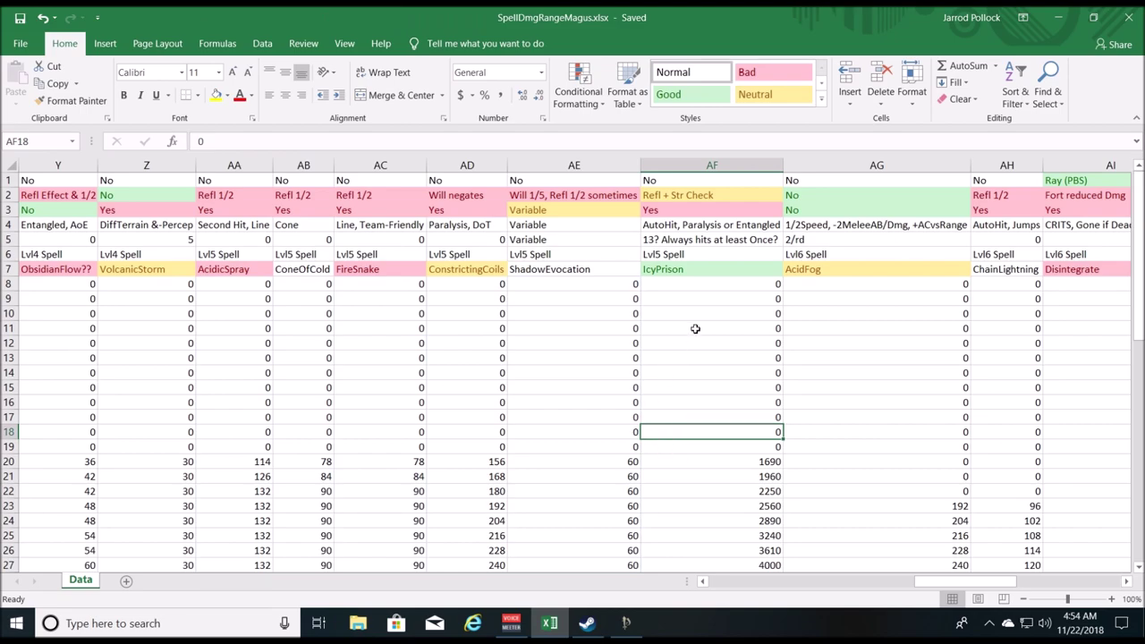
pyautogui.scroll(-1, 696, 349)
pyautogui.scroll(1, 695, 358)
pyautogui.scroll(-2, 704, 281)
pyautogui.scroll(2, 734, 451)
pyautogui.scroll(-2, 709, 235)
pyautogui.scroll(2, 709, 235)
pyautogui.scroll(-2, 722, 462)
pyautogui.scroll(2, 722, 463)
pyautogui.scroll(-2, 637, 537)
# Survey the Level 6 spells' saves, special effects and damage across columns AG to AQ
pyautogui.moveTo(948, 583); pyautogui.dragTo(1036, 584)
pyautogui.scroll(2, 812, 439)
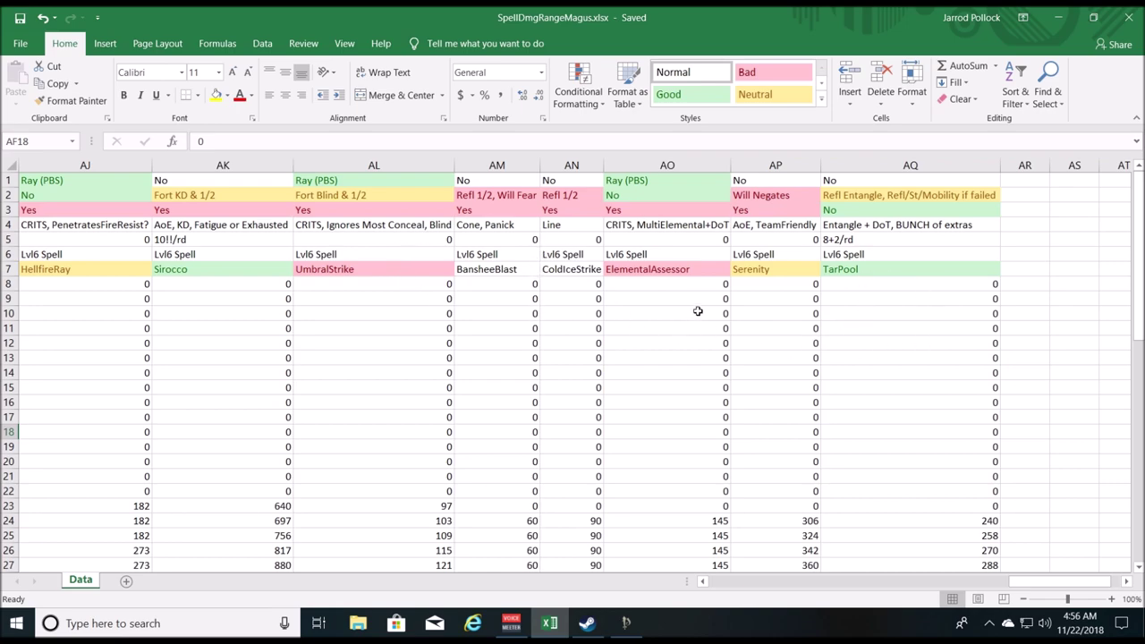
pyautogui.moveTo(1052, 582); pyautogui.dragTo(995, 586)
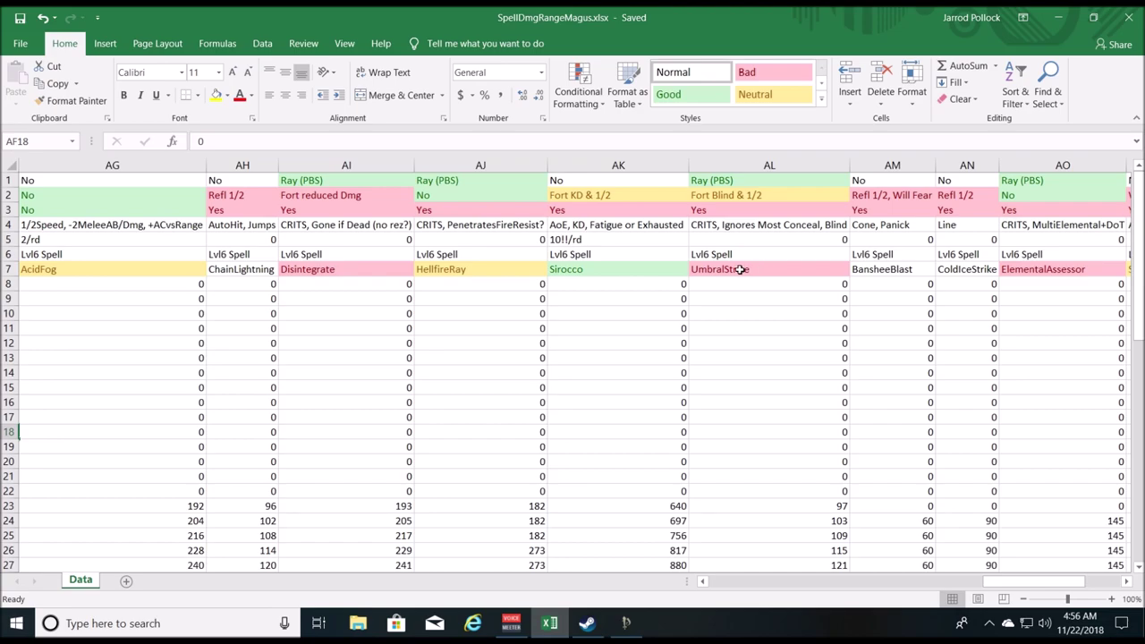
# Review ChainLightning's and Disintegrate's traits against their damage at caster levels 16 to 20
pyautogui.scroll(-2, 340, 278)
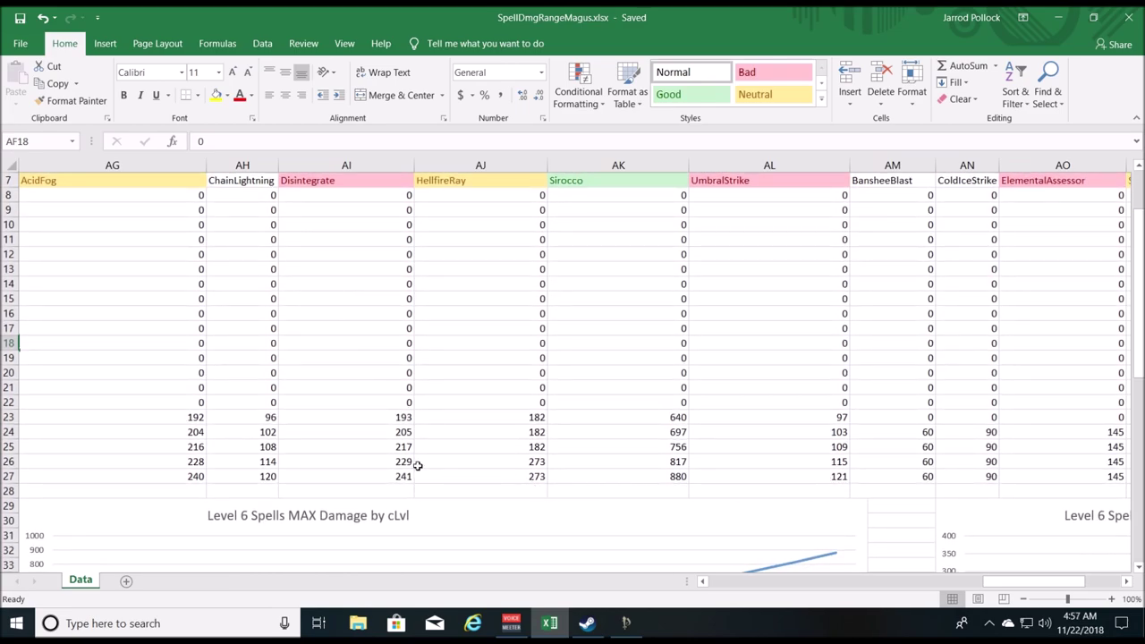
pyautogui.scroll(2, 676, 523)
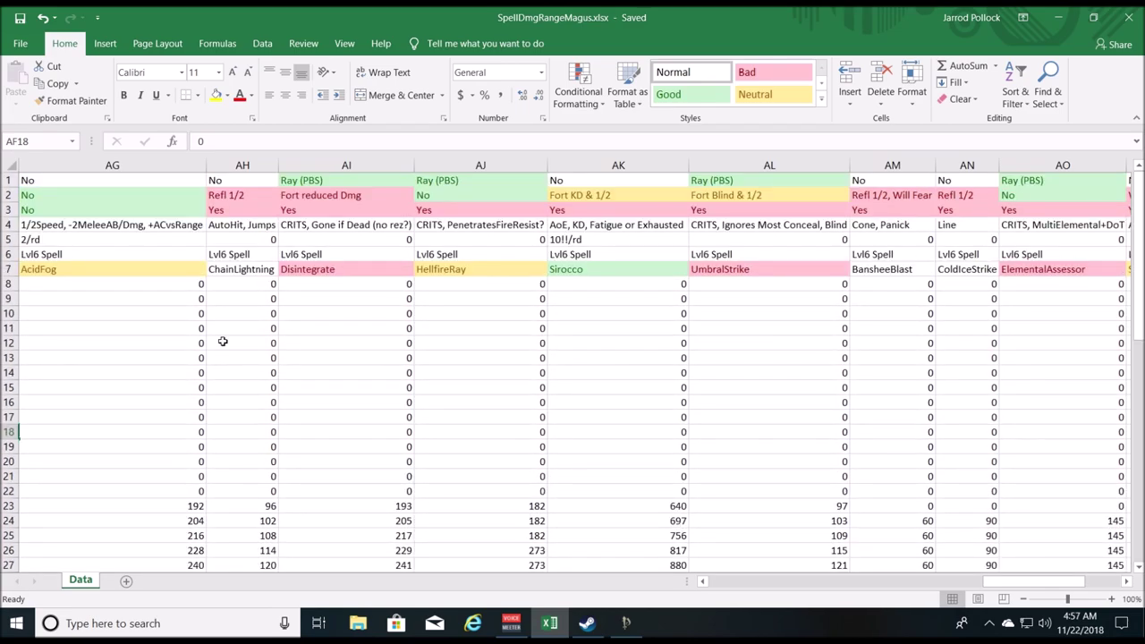
pyautogui.scroll(-2, 225, 341)
pyautogui.scroll(2, 818, 518)
pyautogui.scroll(-2, 733, 414)
pyautogui.scroll(2, 755, 479)
pyautogui.scroll(-2, 774, 413)
pyautogui.scroll(2, 775, 413)
# Compare Disintegrate's damage and special effects with HellfireRay's, and check AcidFog's traits and damage in column AG
pyautogui.scroll(-2, 346, 321)
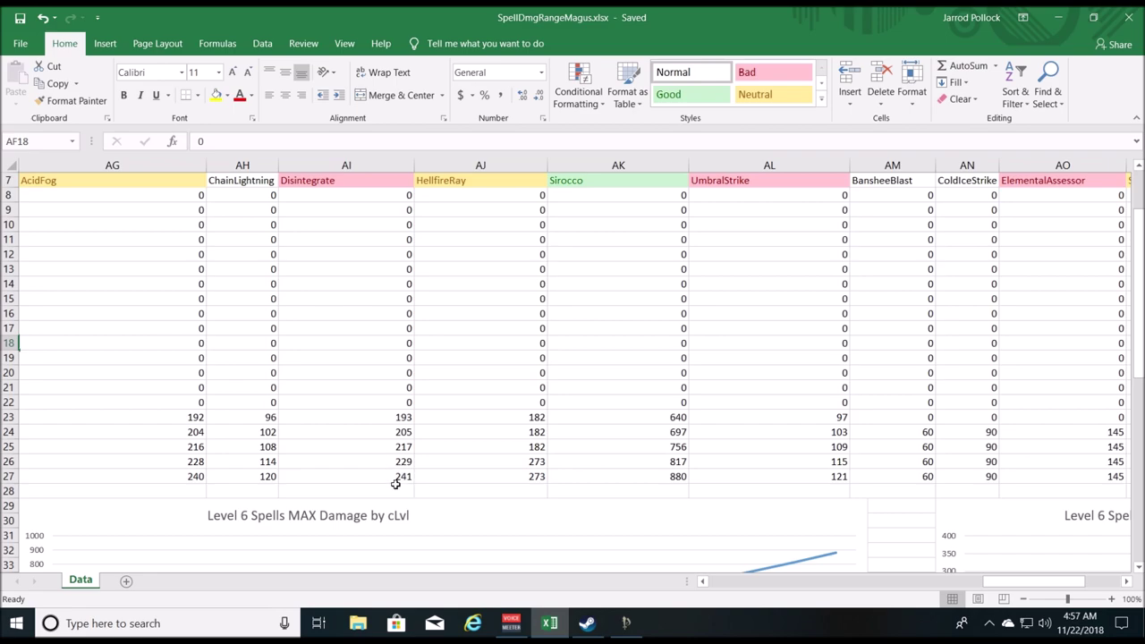
pyautogui.scroll(2, 395, 483)
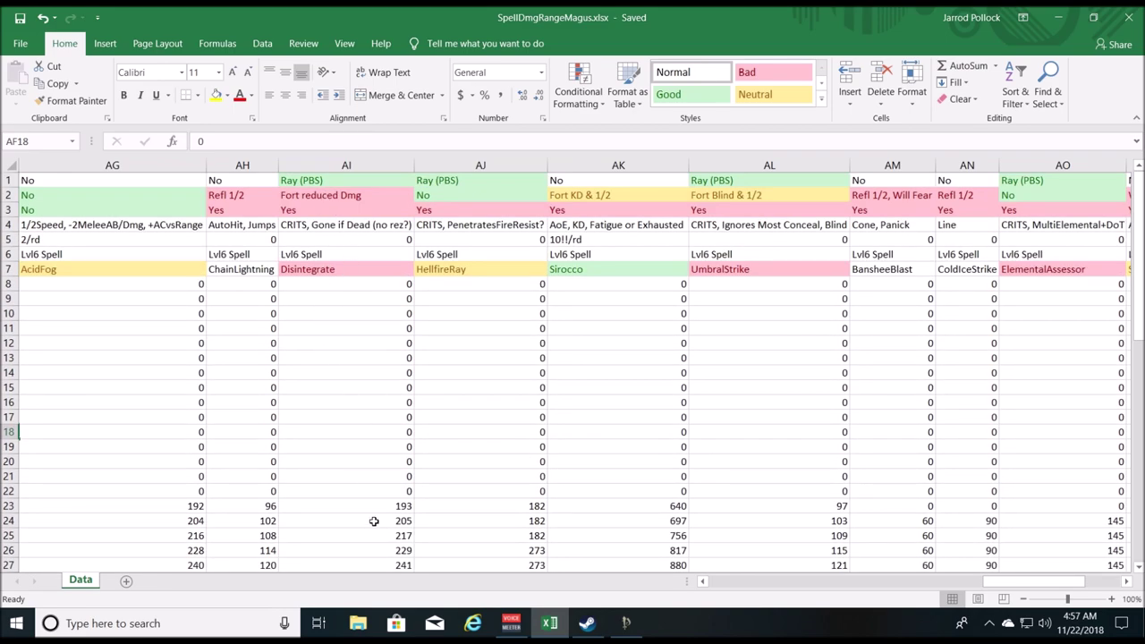
pyautogui.scroll(-2, 376, 521)
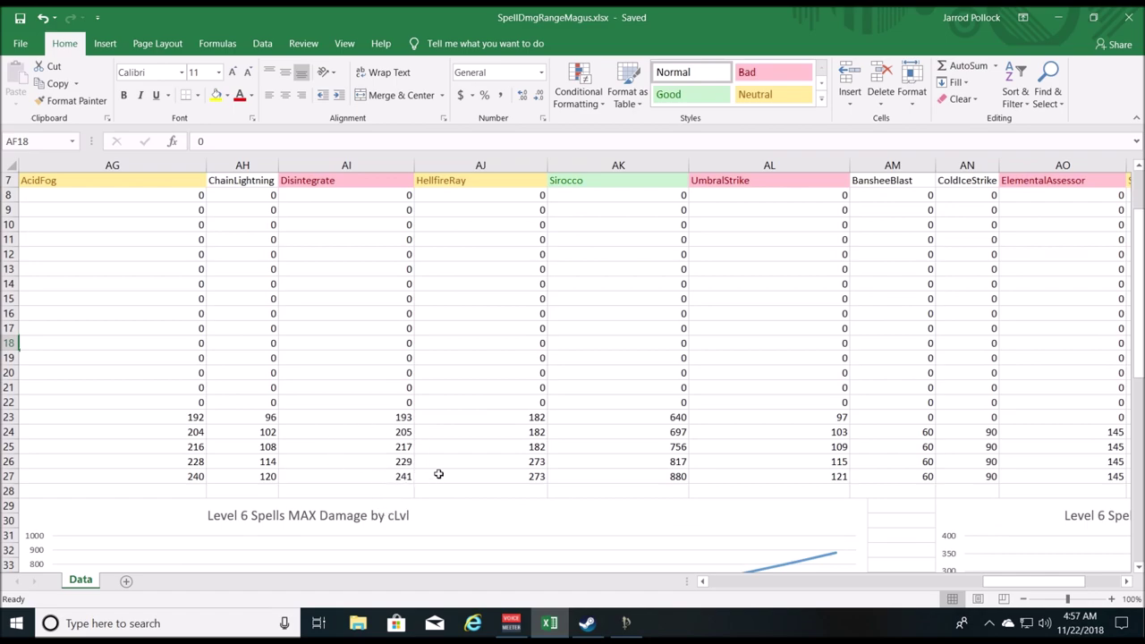
pyautogui.scroll(2, 385, 498)
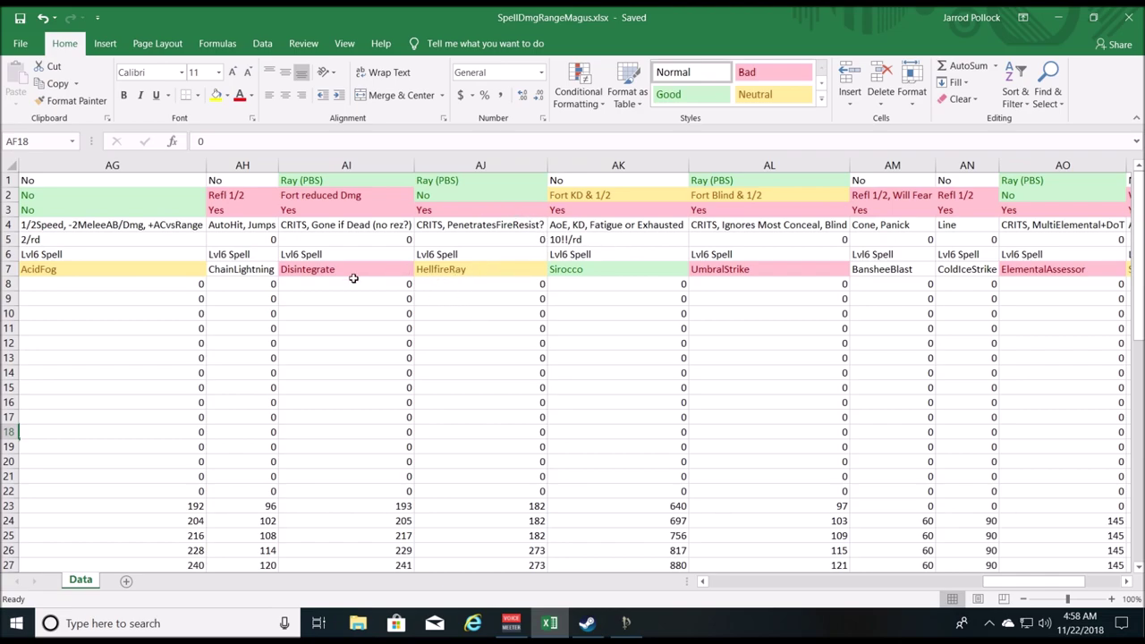
pyautogui.scroll(-2, 418, 334)
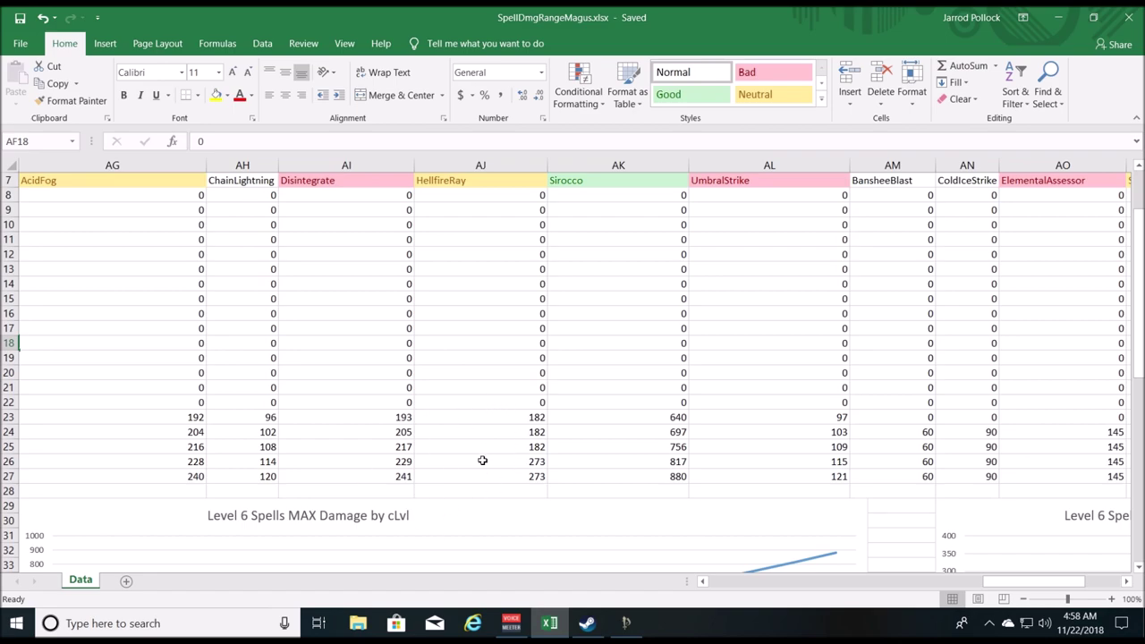
pyautogui.scroll(2, 481, 460)
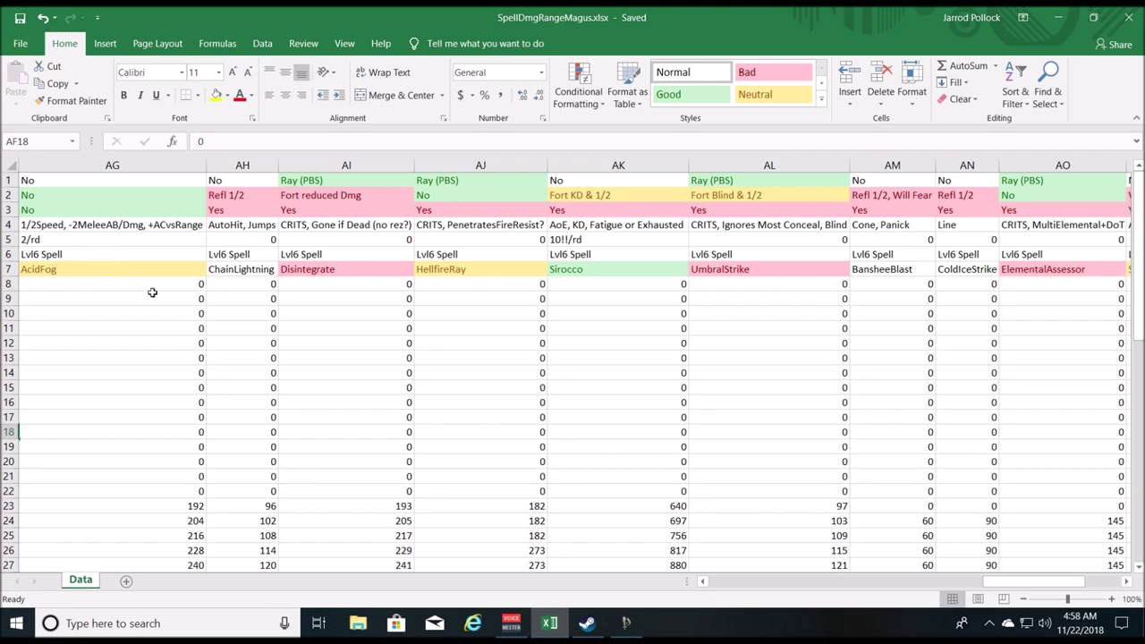
pyautogui.scroll(-2, 114, 312)
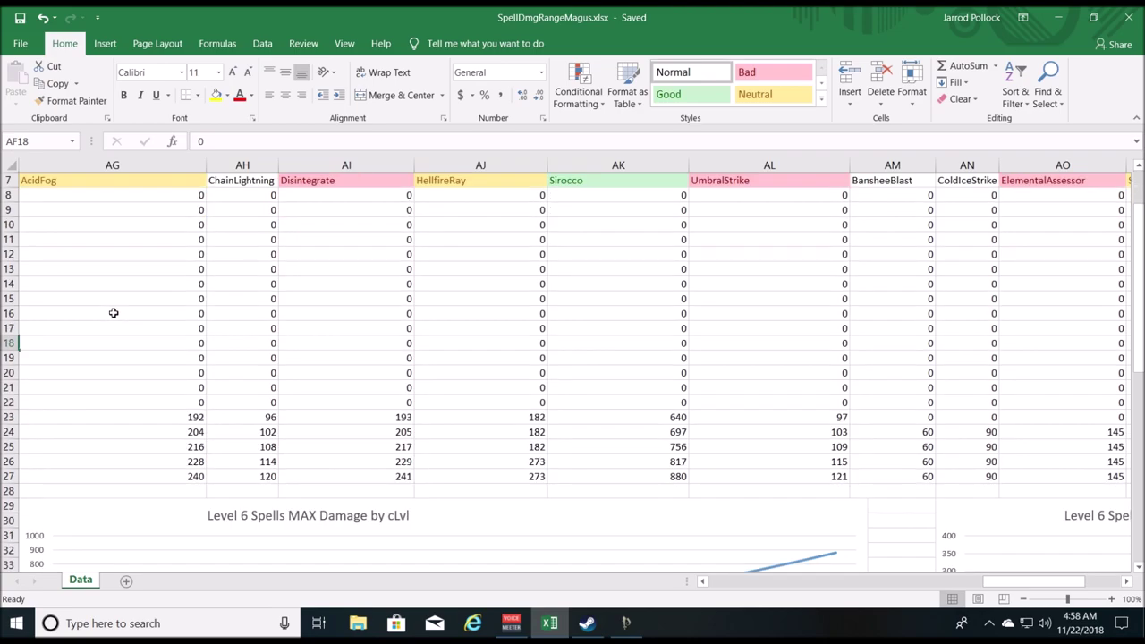
pyautogui.scroll(1, 153, 507)
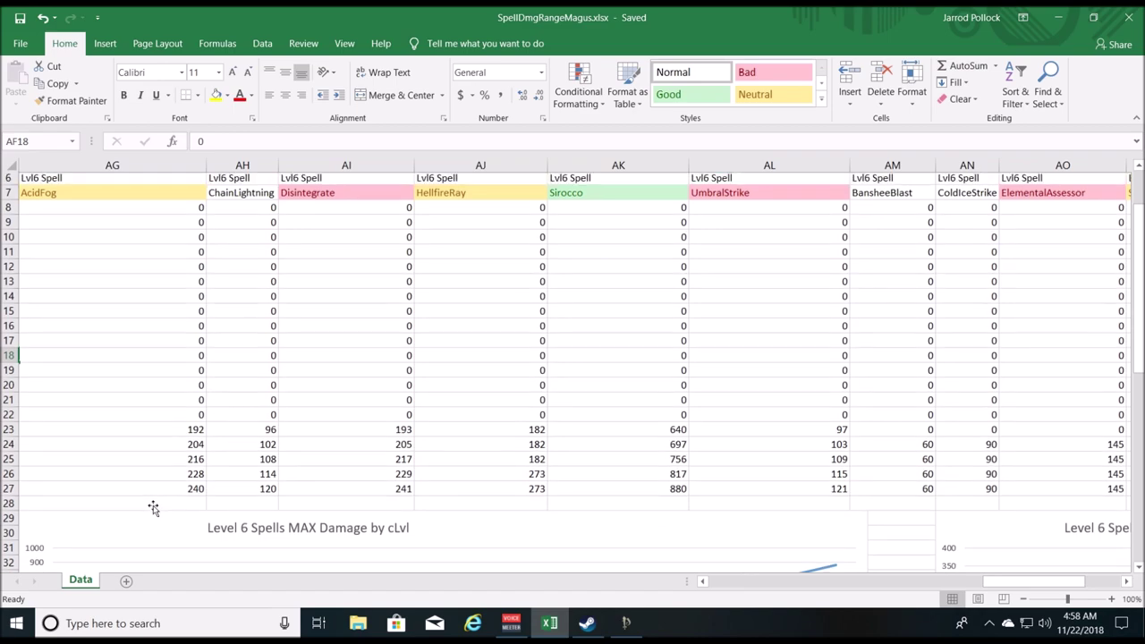
# Review Sirocco's save, special effects and damage in column AK and compare its AK27 damage with the other Level 6 spells
pyautogui.scroll(2, 153, 507)
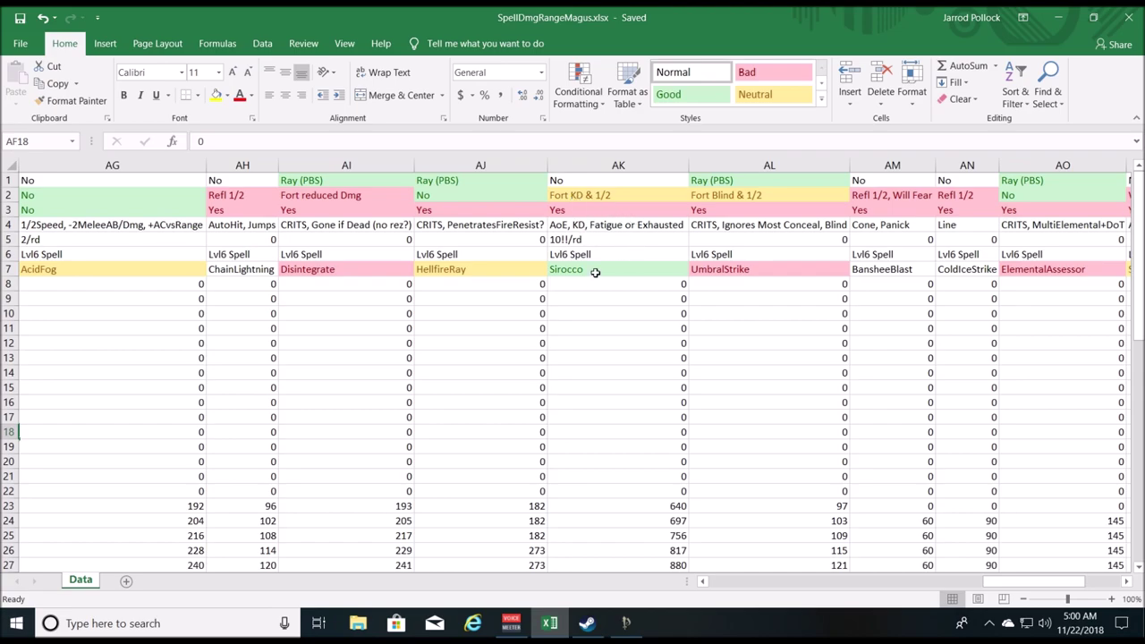
pyautogui.scroll(-1, 595, 272)
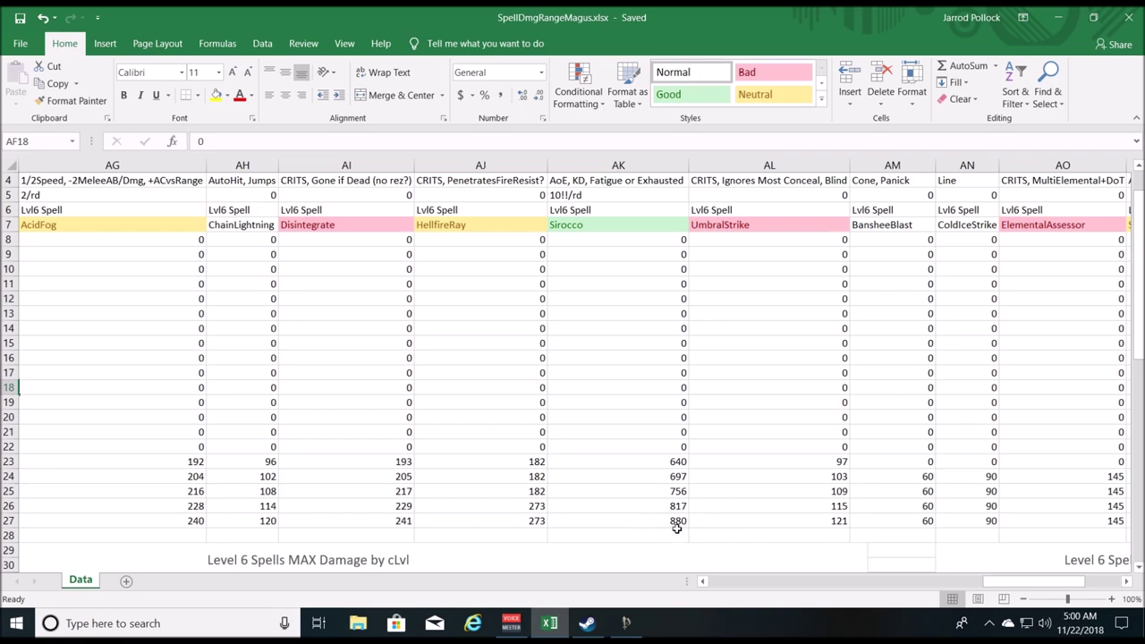
pyautogui.scroll(1, 648, 516)
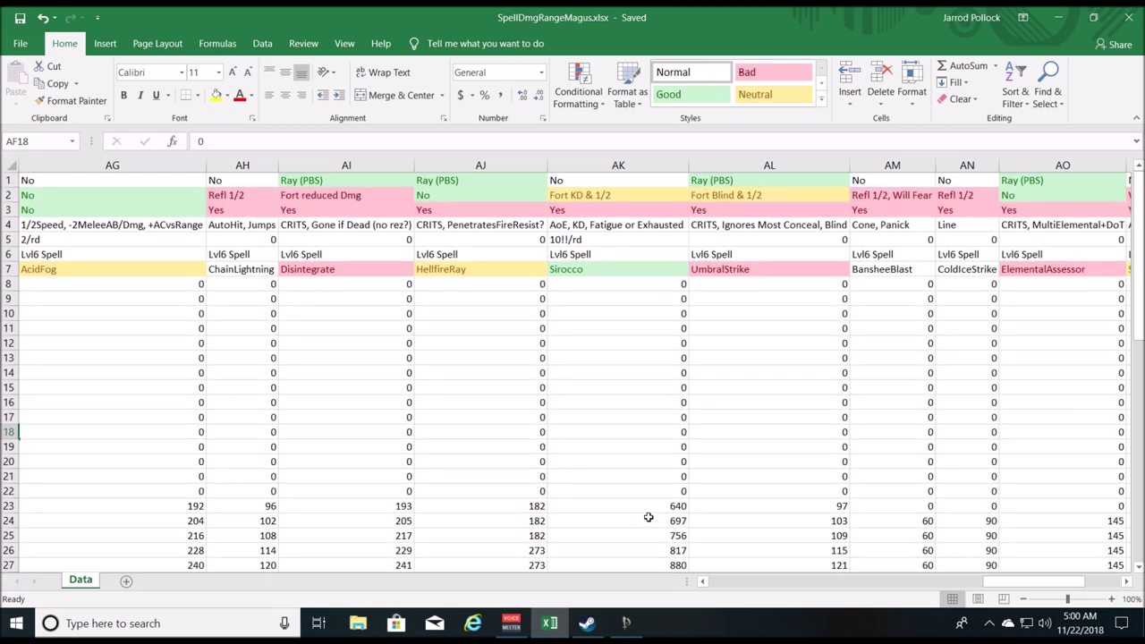
pyautogui.scroll(-2, 644, 456)
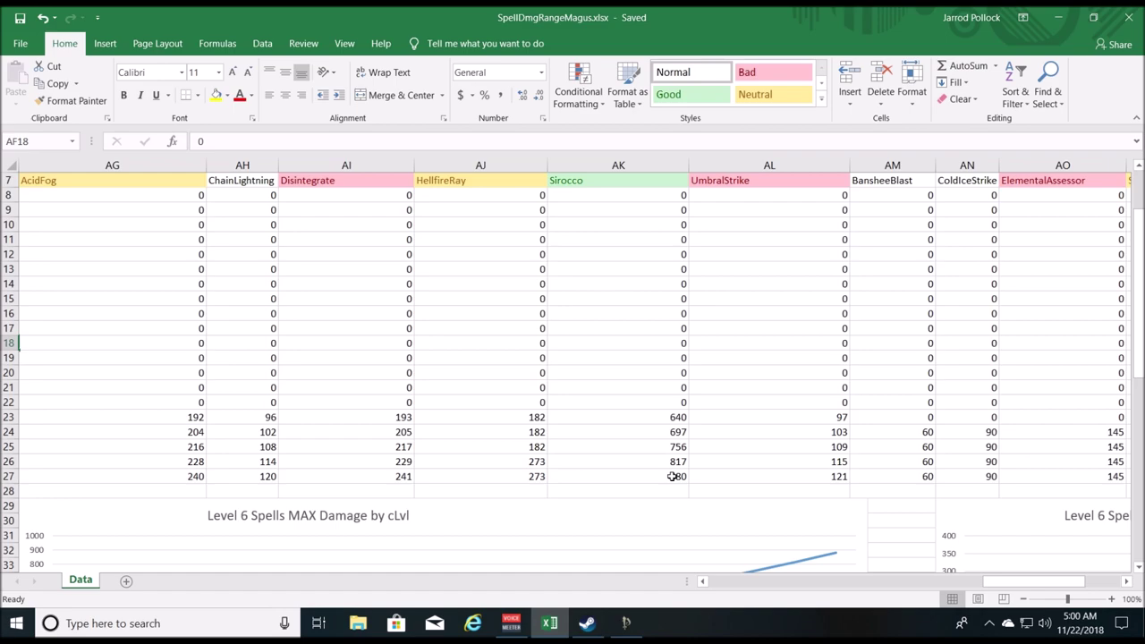
pyautogui.scroll(2, 672, 477)
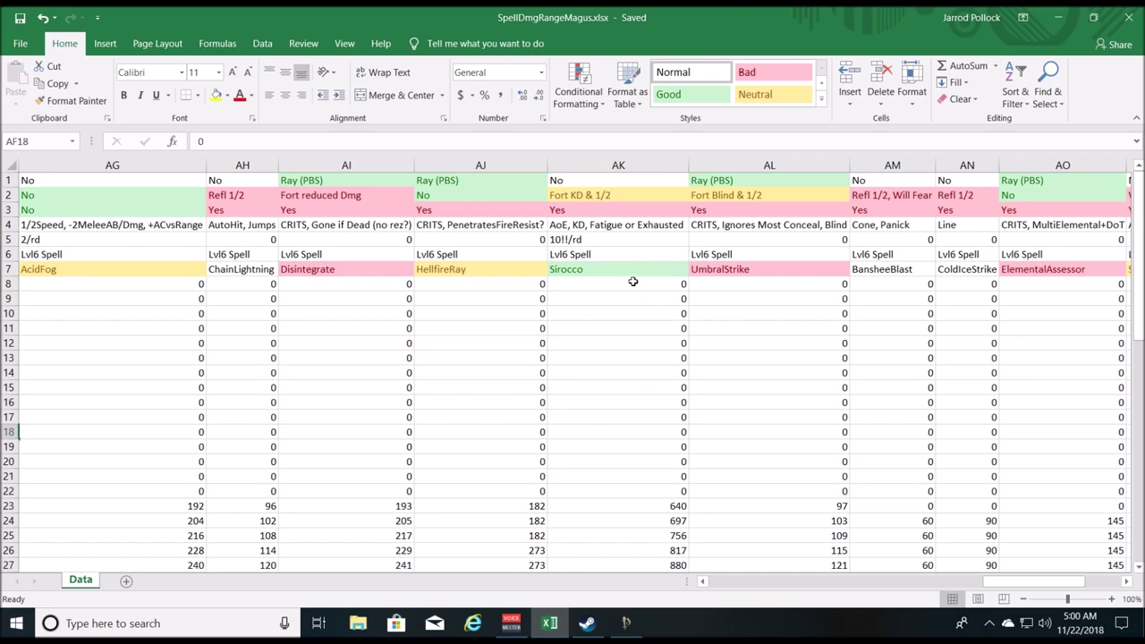
pyautogui.scroll(-1, 603, 334)
pyautogui.scroll(1, 603, 334)
pyautogui.scroll(-2, 277, 435)
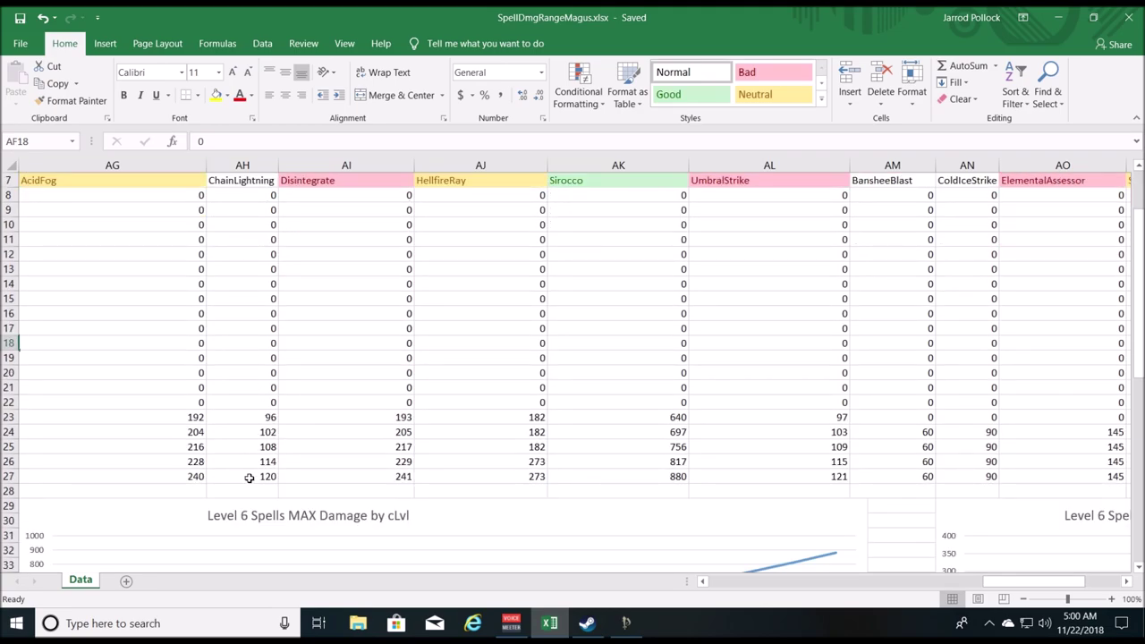
pyautogui.scroll(2, 250, 478)
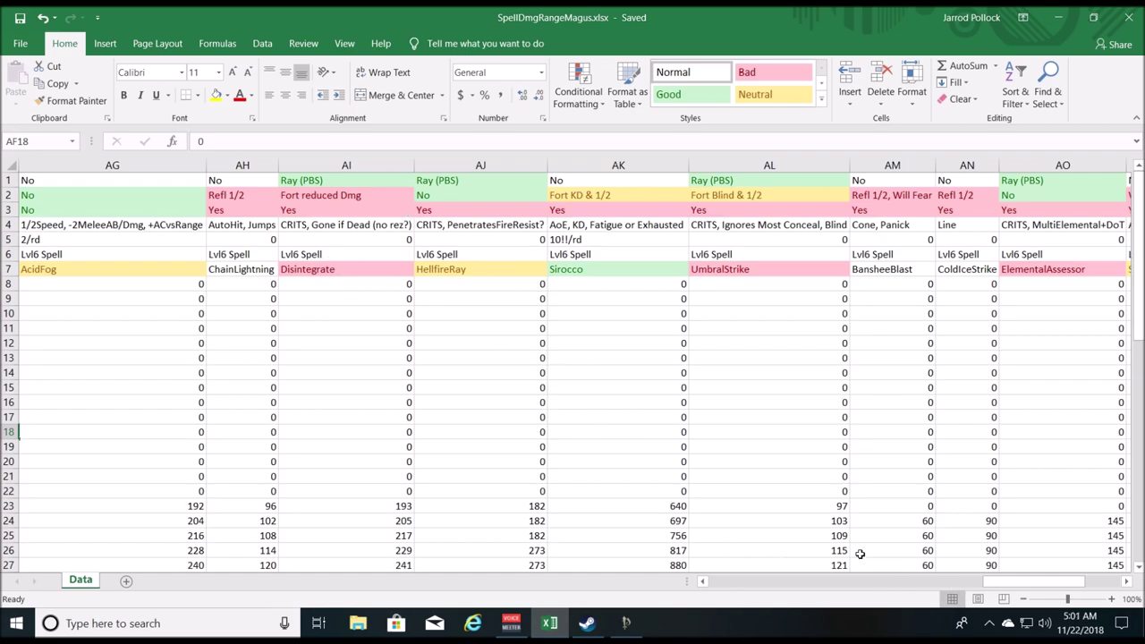
# Examine the traits and damage by caster level of BansheeBlast in column AM and ColdIceStrike in column AN
pyautogui.moveTo(993, 581); pyautogui.dragTo(1050, 583)
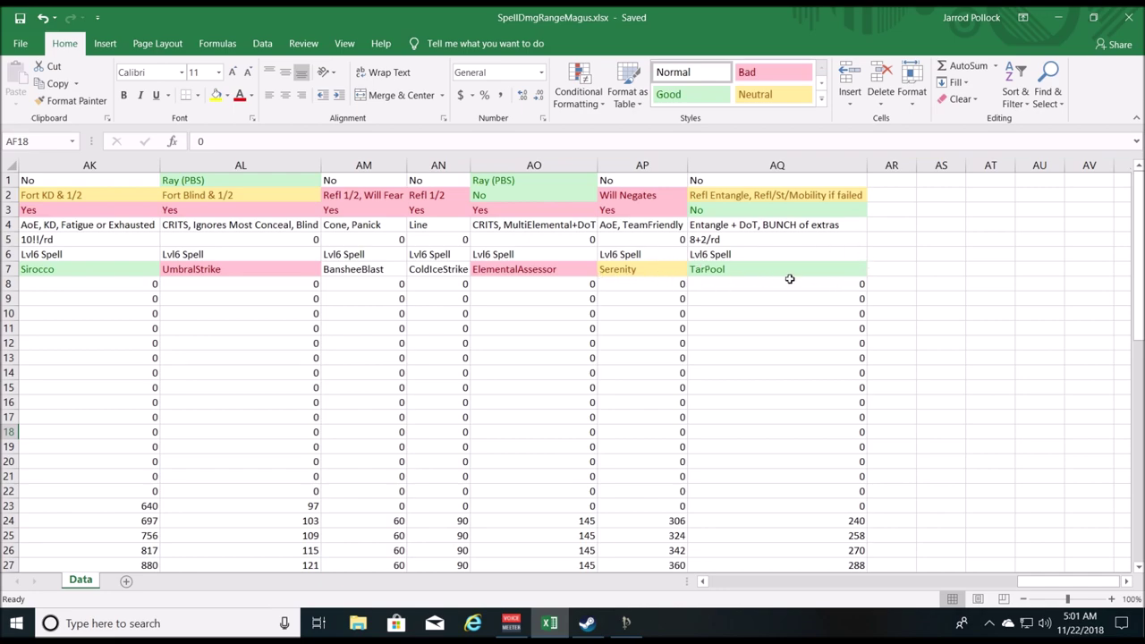
pyautogui.scroll(-1, 456, 284)
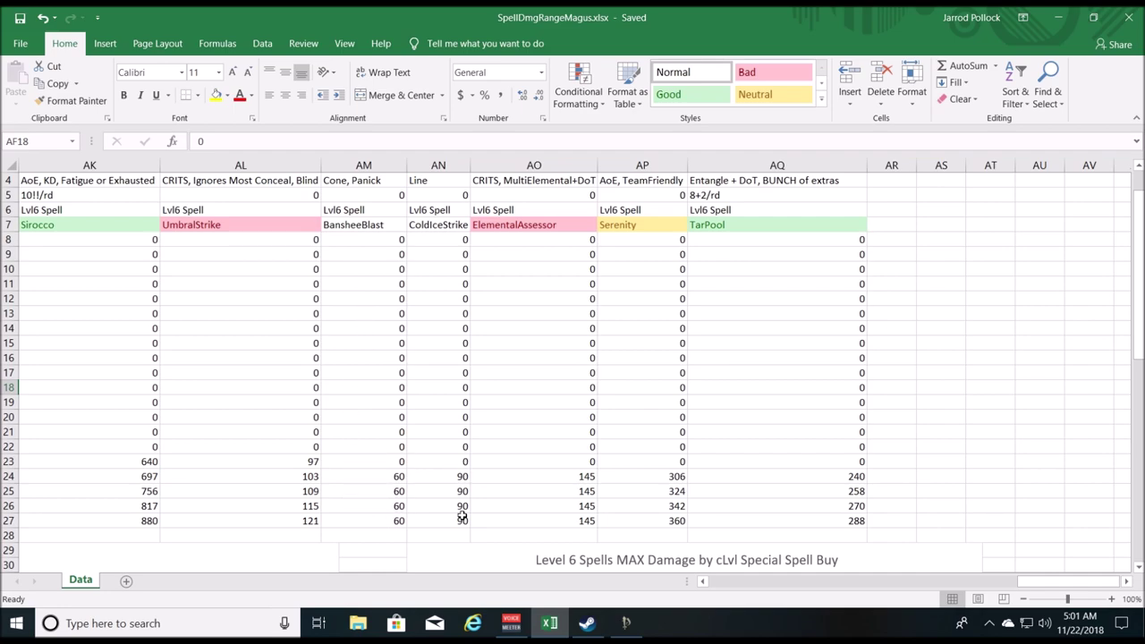
pyautogui.scroll(1, 429, 503)
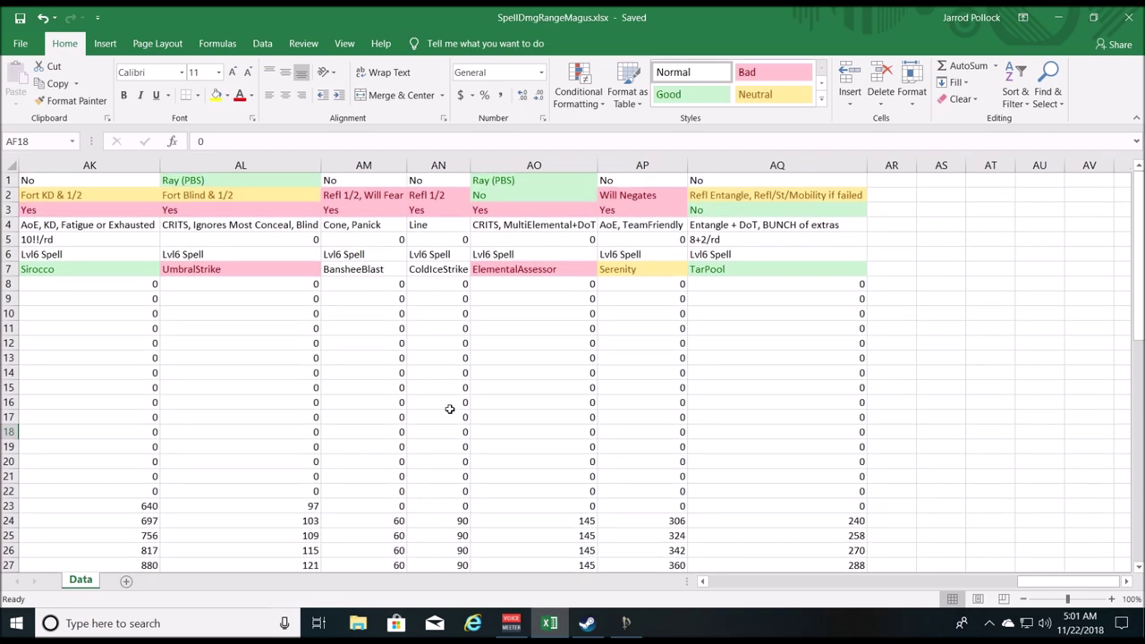
pyautogui.scroll(-2, 399, 415)
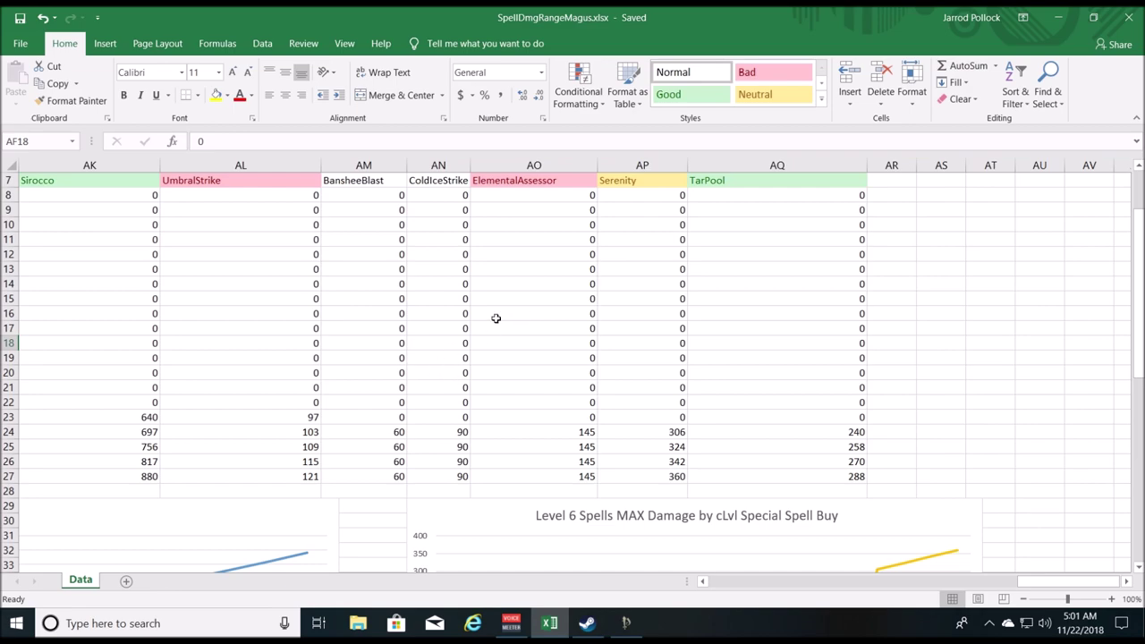
pyautogui.scroll(2, 380, 383)
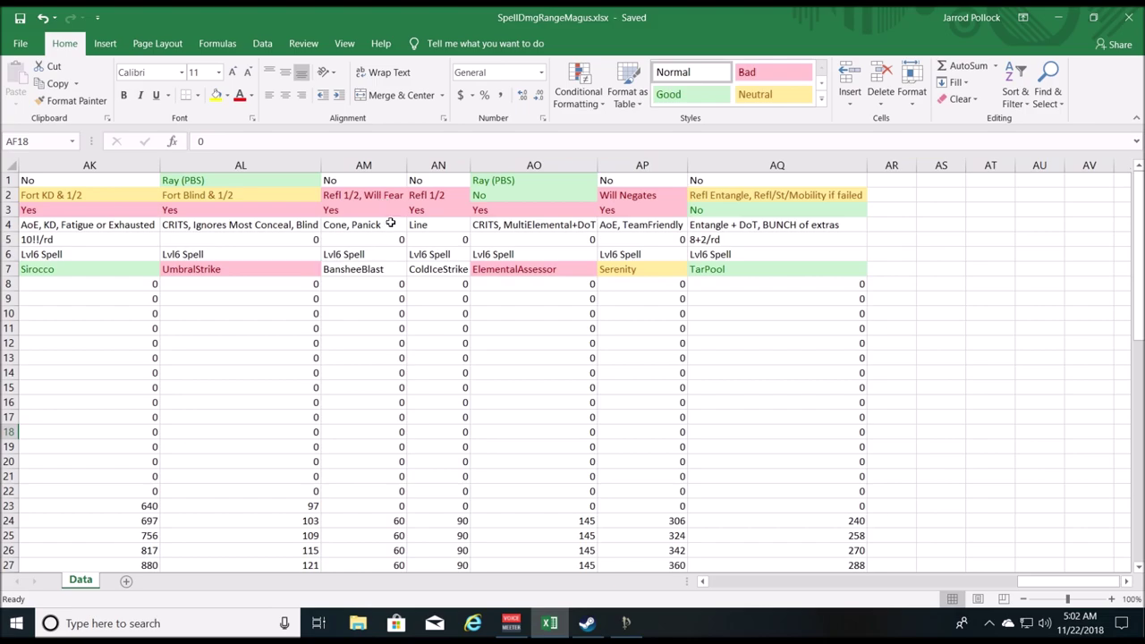
pyautogui.scroll(-2, 385, 255)
pyautogui.scroll(2, 365, 384)
pyautogui.scroll(-2, 371, 442)
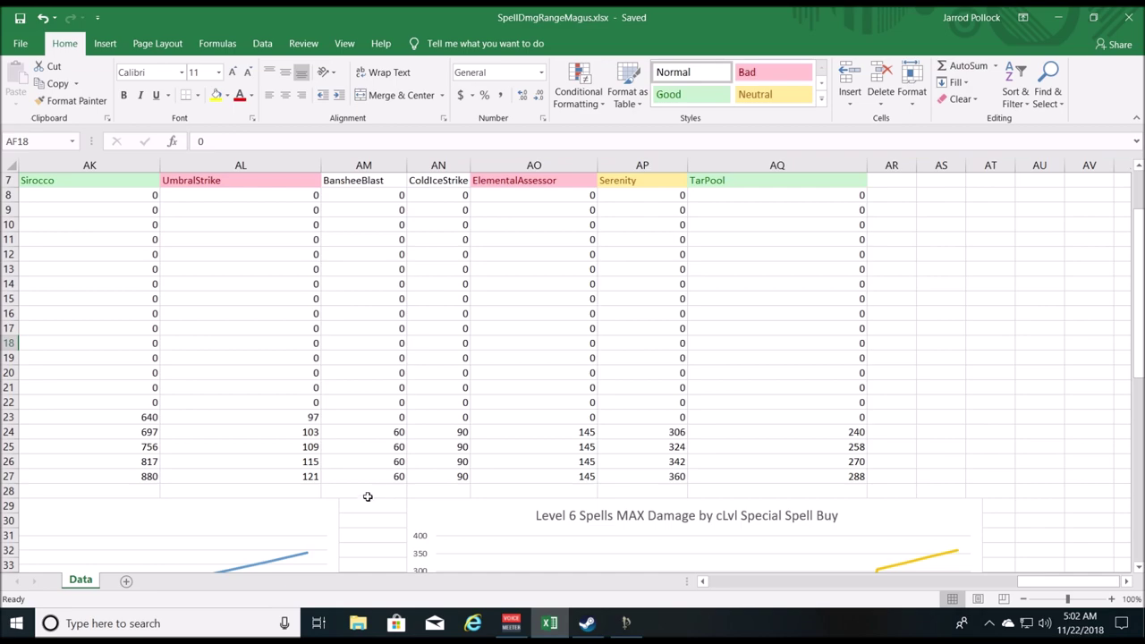
pyautogui.scroll(2, 367, 495)
pyautogui.scroll(-2, 393, 499)
pyautogui.scroll(2, 367, 386)
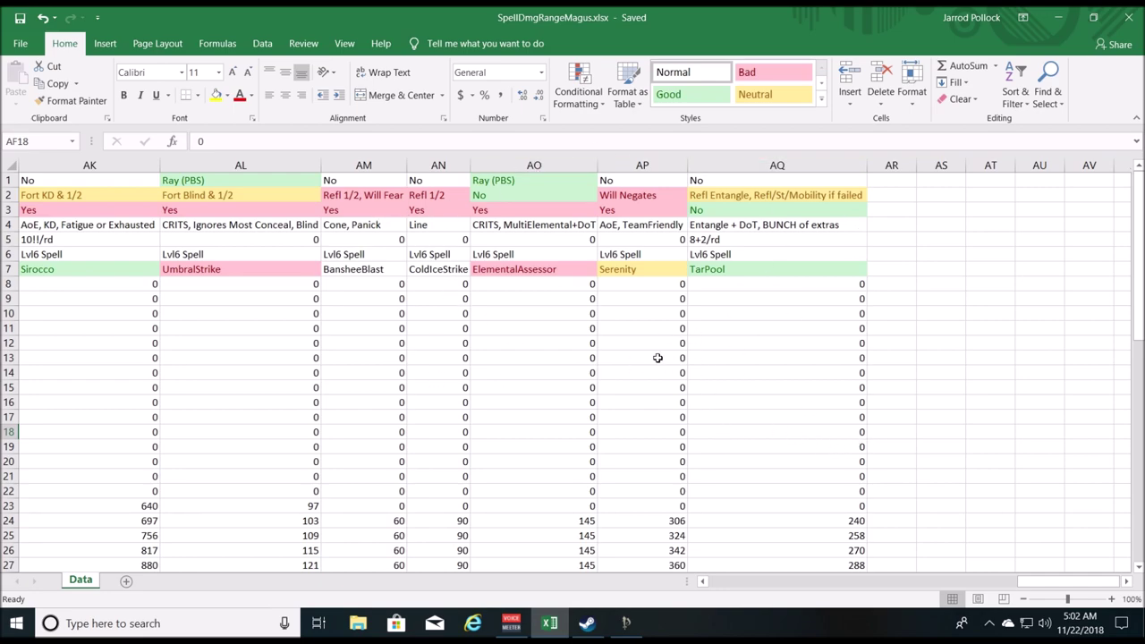
# Check ElementalAssessor's damage in AO24 and the rows around it against its ray type, save and special effects
pyautogui.moveTo(1035, 582); pyautogui.dragTo(1024, 582)
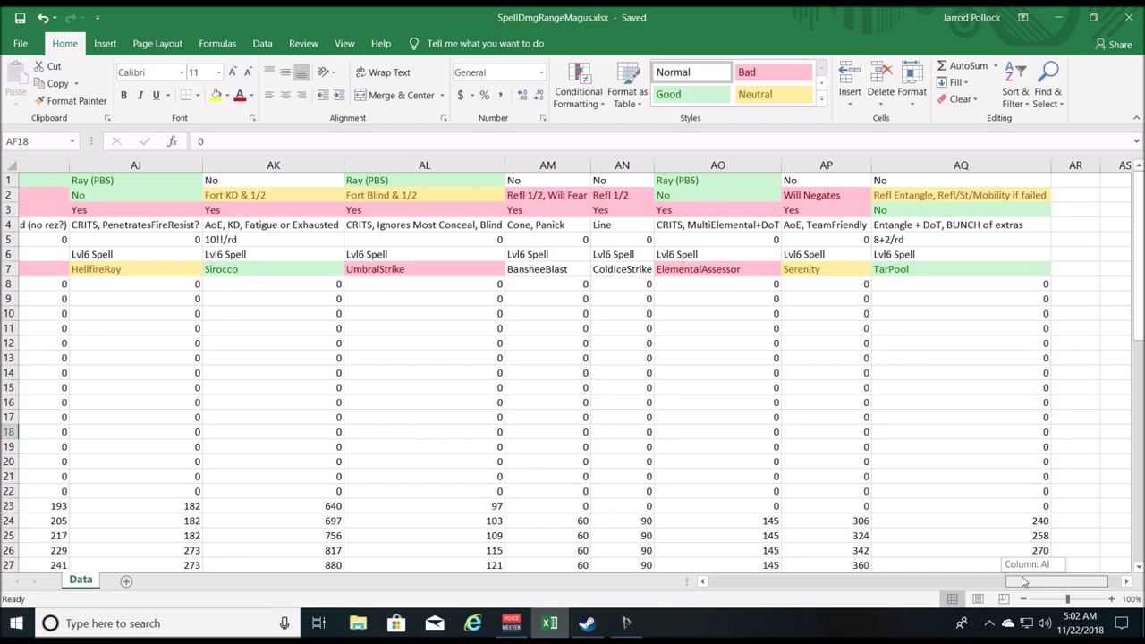
pyautogui.moveTo(1023, 581); pyautogui.dragTo(1035, 579)
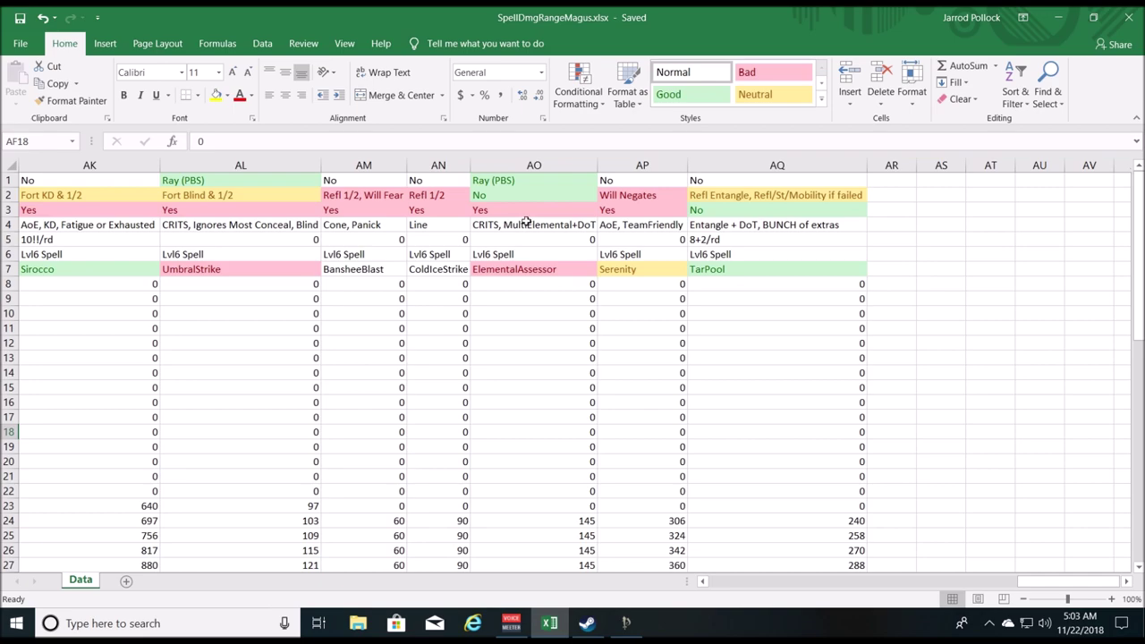
pyautogui.scroll(-2, 554, 283)
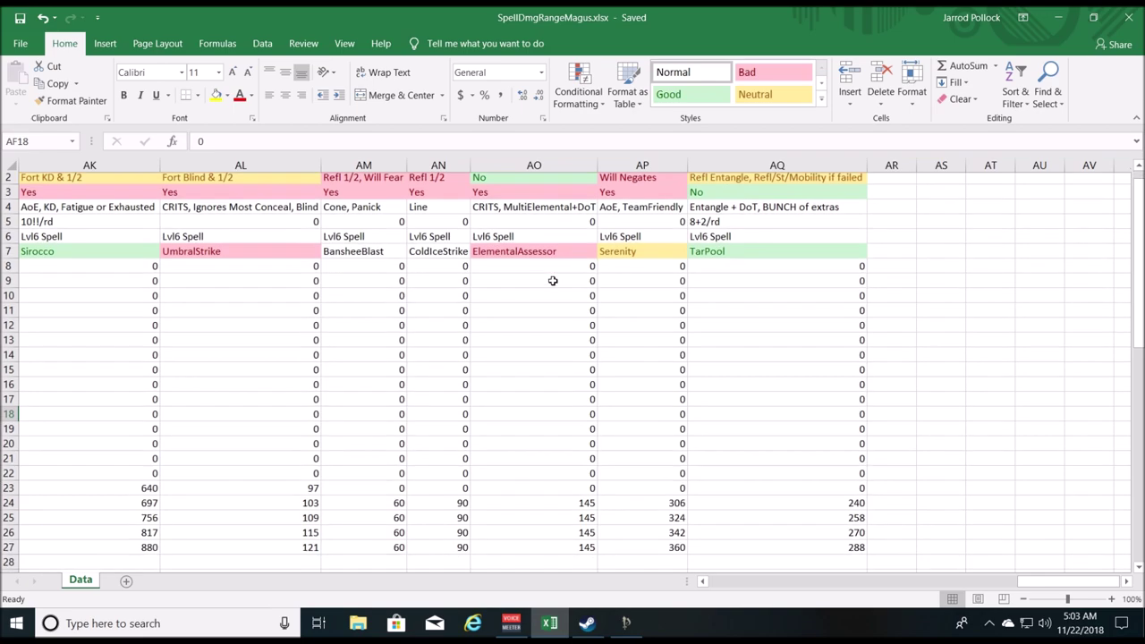
pyautogui.click(552, 432)
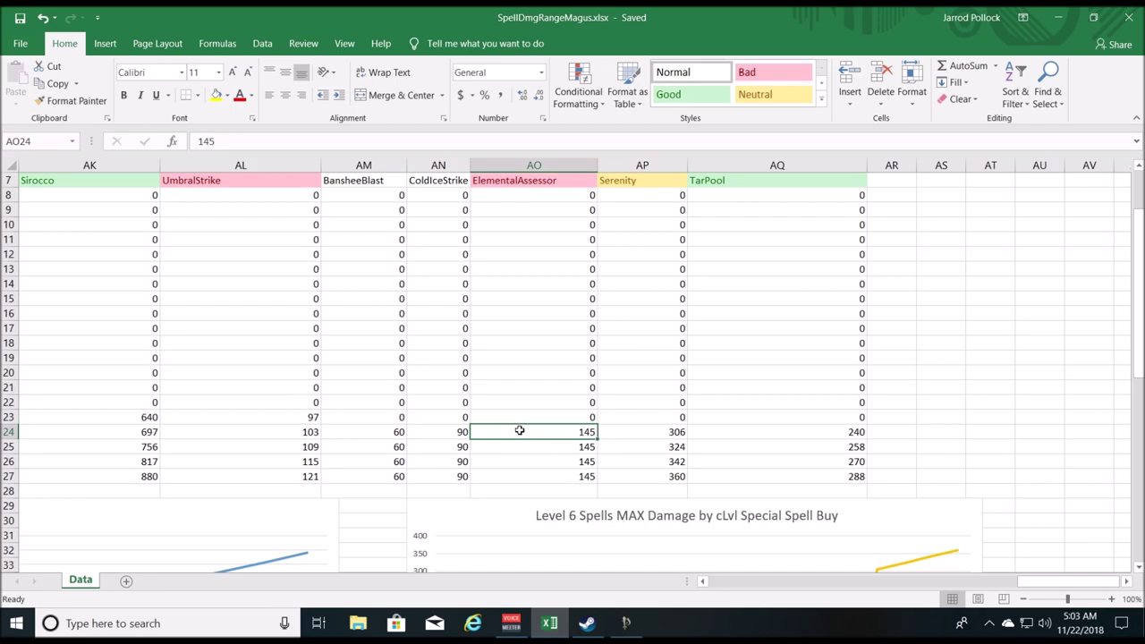
pyautogui.click(531, 418)
pyautogui.click(534, 429)
pyautogui.scroll(2, 565, 444)
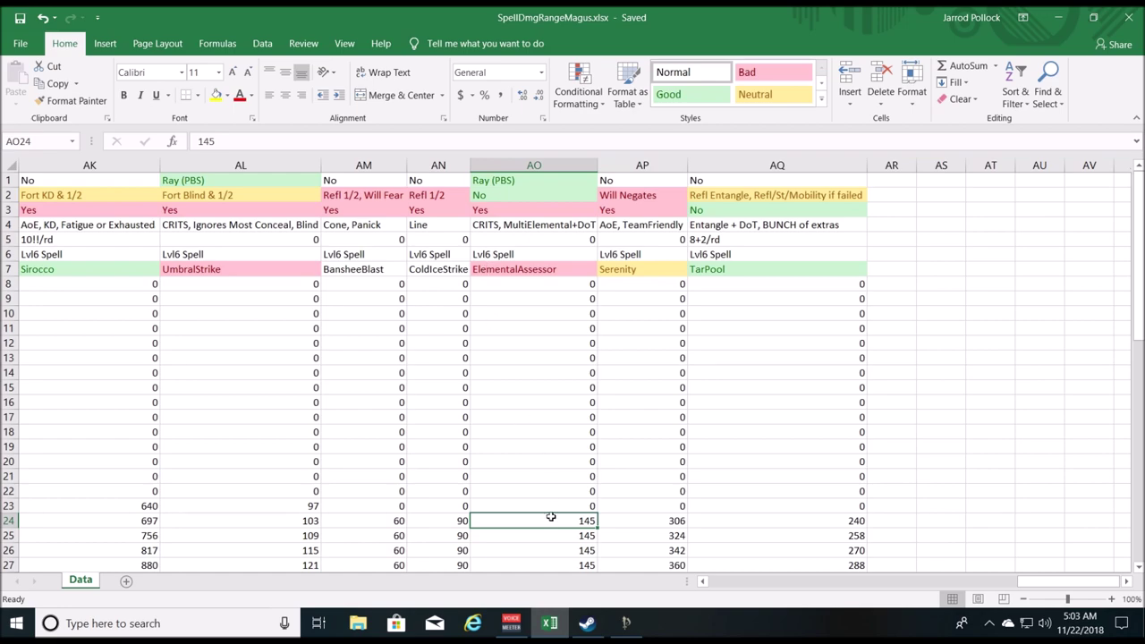
pyautogui.scroll(-2, 549, 516)
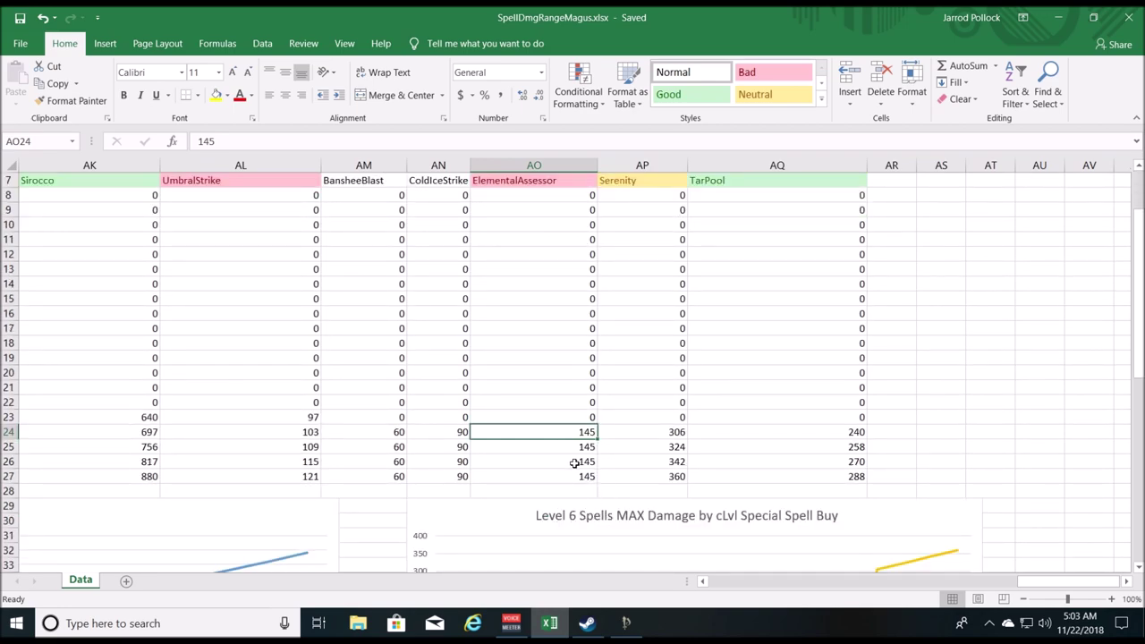
pyautogui.scroll(2, 574, 462)
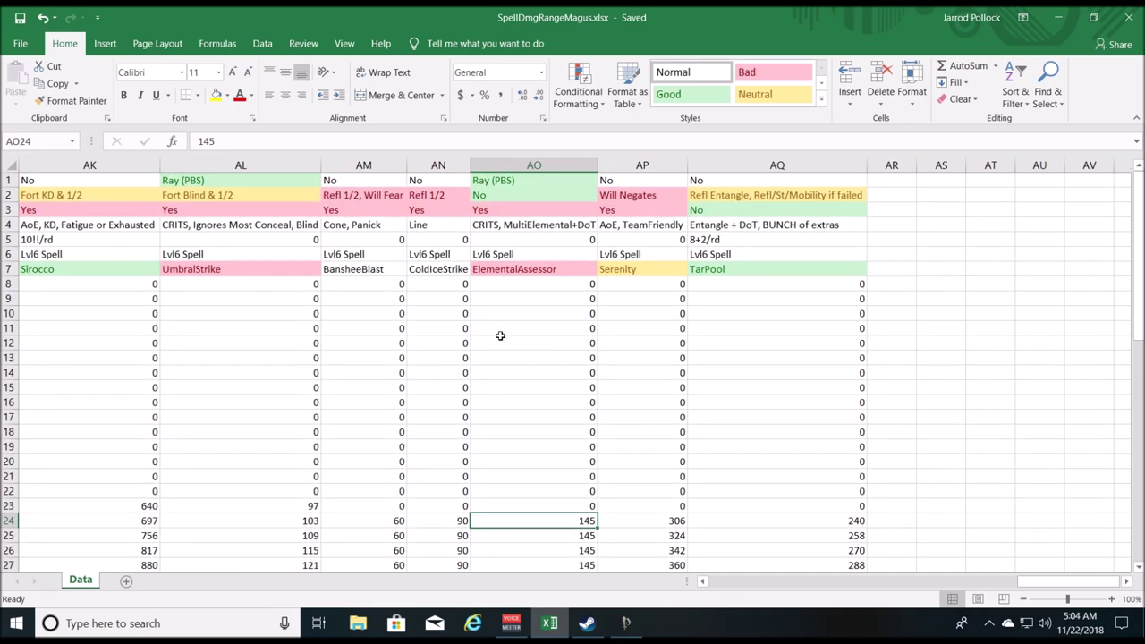
pyautogui.scroll(-2, 500, 335)
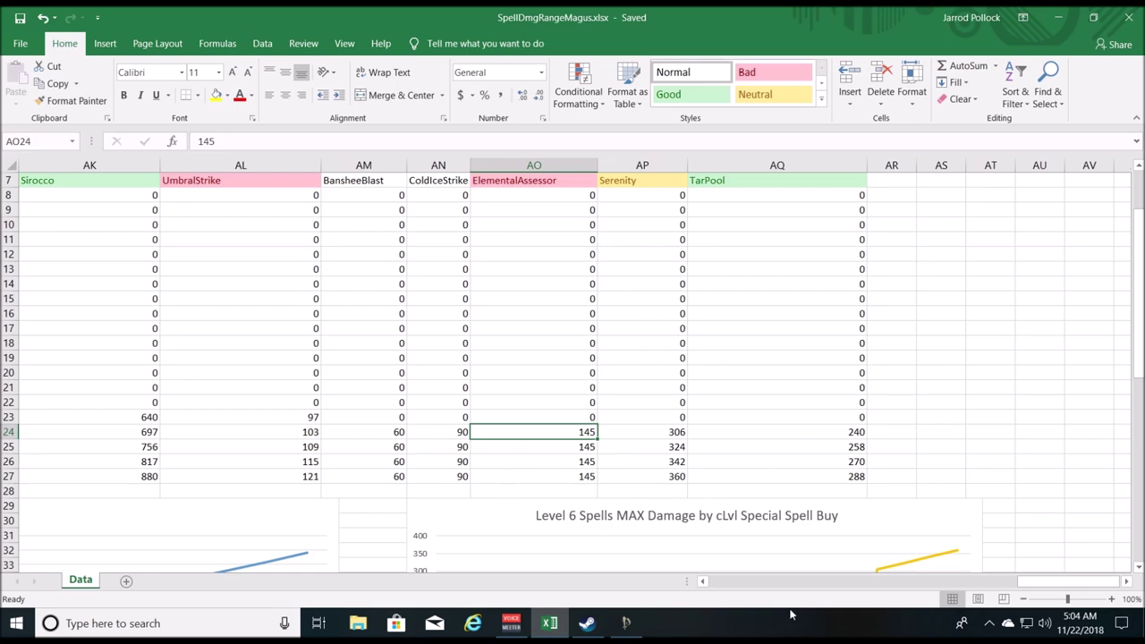
# Compare ElementalAssessor's traits in the header rows of column AO with its damage at caster levels 17 to 20
pyautogui.moveTo(1030, 589)
pyautogui.mouseDown()
pyautogui.moveTo(1021, 583)
pyautogui.moveTo(1046, 575)
pyautogui.mouseUp()
pyautogui.scroll(2, 836, 371)
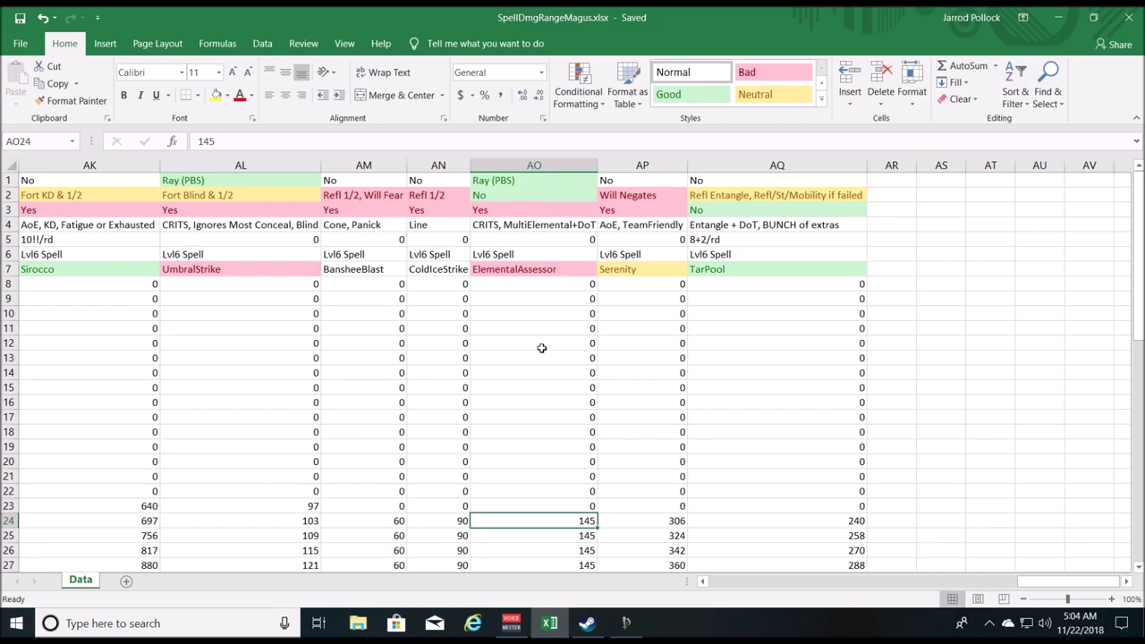
pyautogui.scroll(-2, 536, 350)
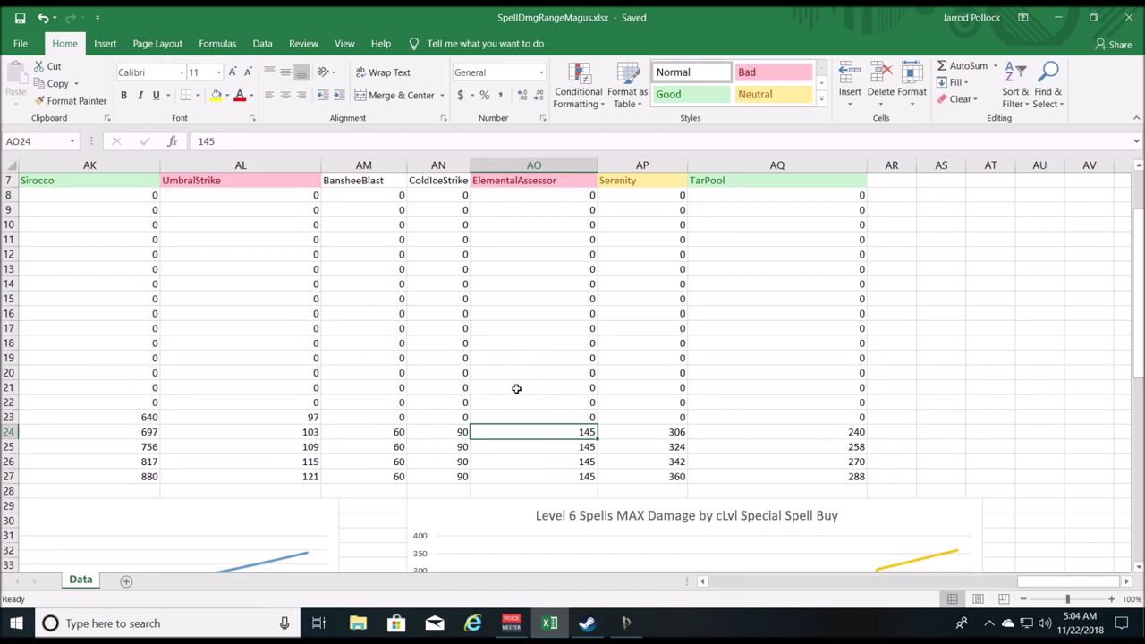
pyautogui.scroll(2, 516, 388)
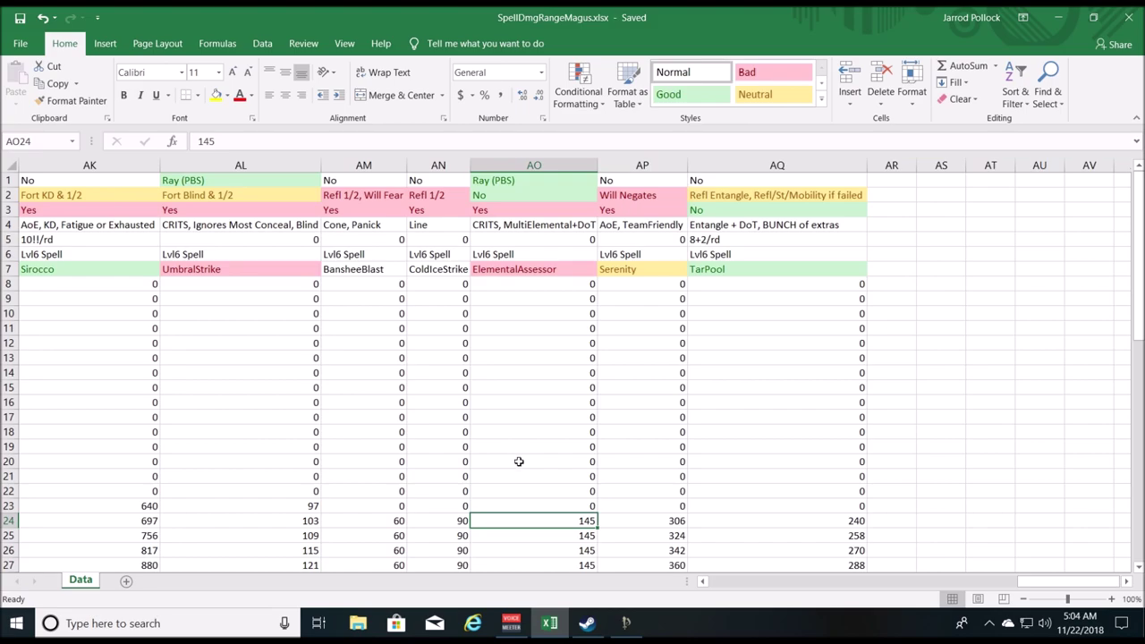
# Examine Serenity's save, spell resistance, special effects and damage by caster level in column AP
pyautogui.scroll(-1, 519, 460)
pyautogui.scroll(1, 563, 462)
pyautogui.scroll(-1, 626, 292)
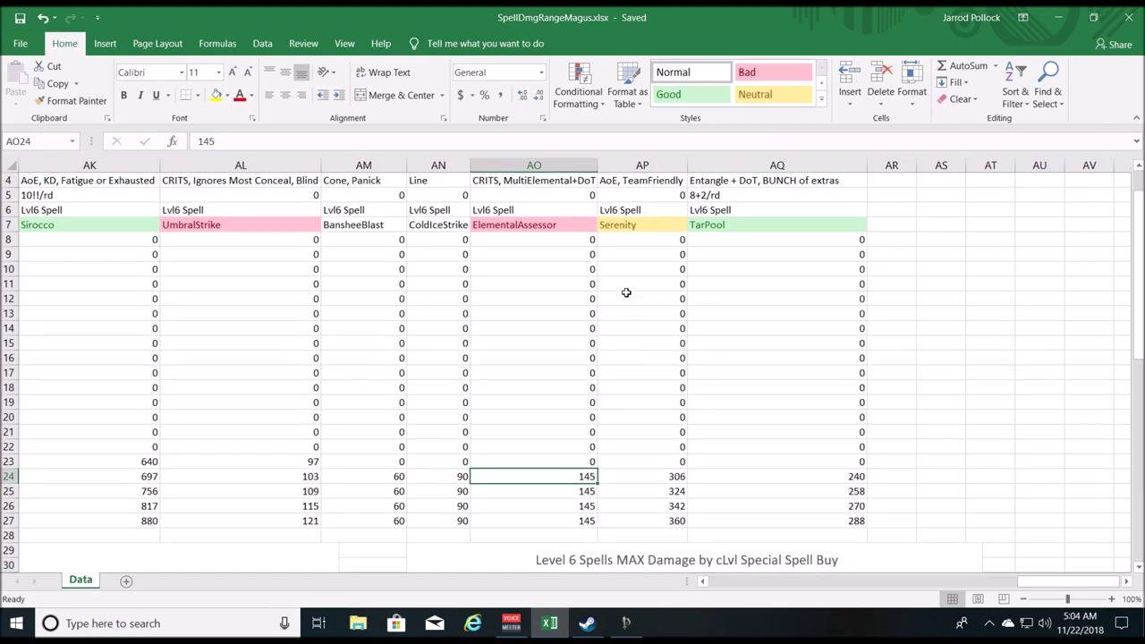
pyautogui.scroll(1, 625, 292)
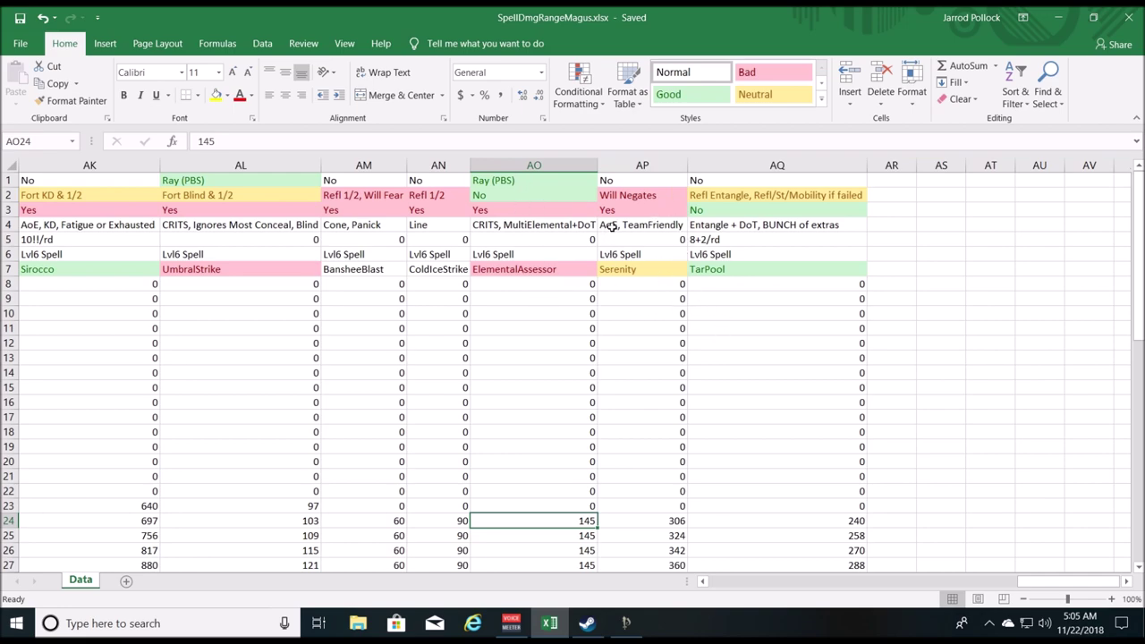
pyautogui.scroll(-2, 626, 265)
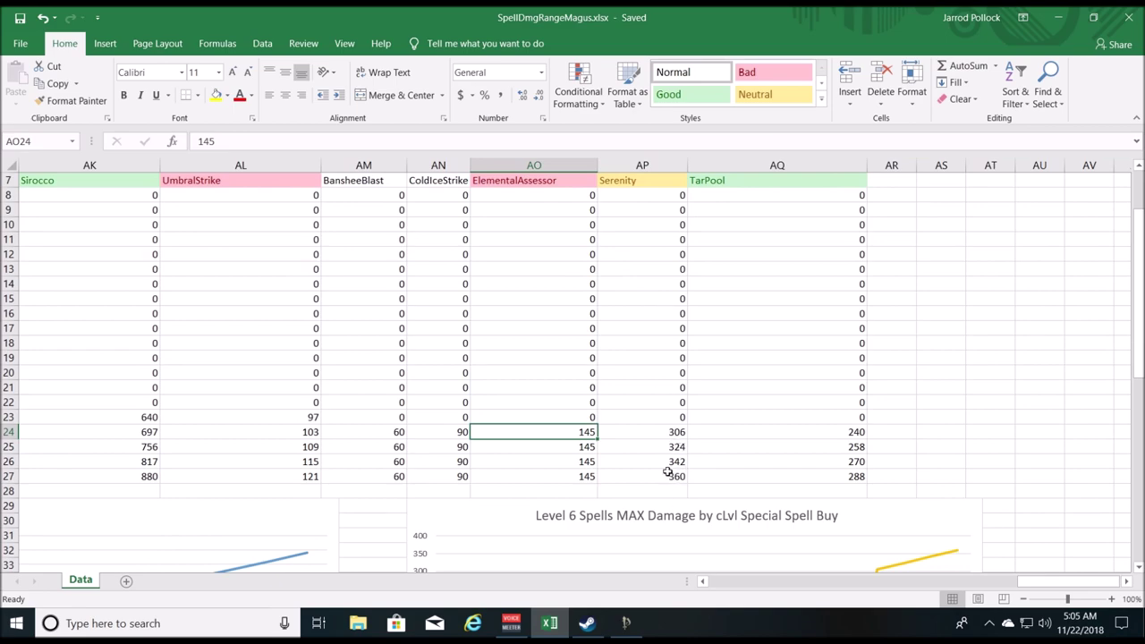
pyautogui.scroll(2, 642, 485)
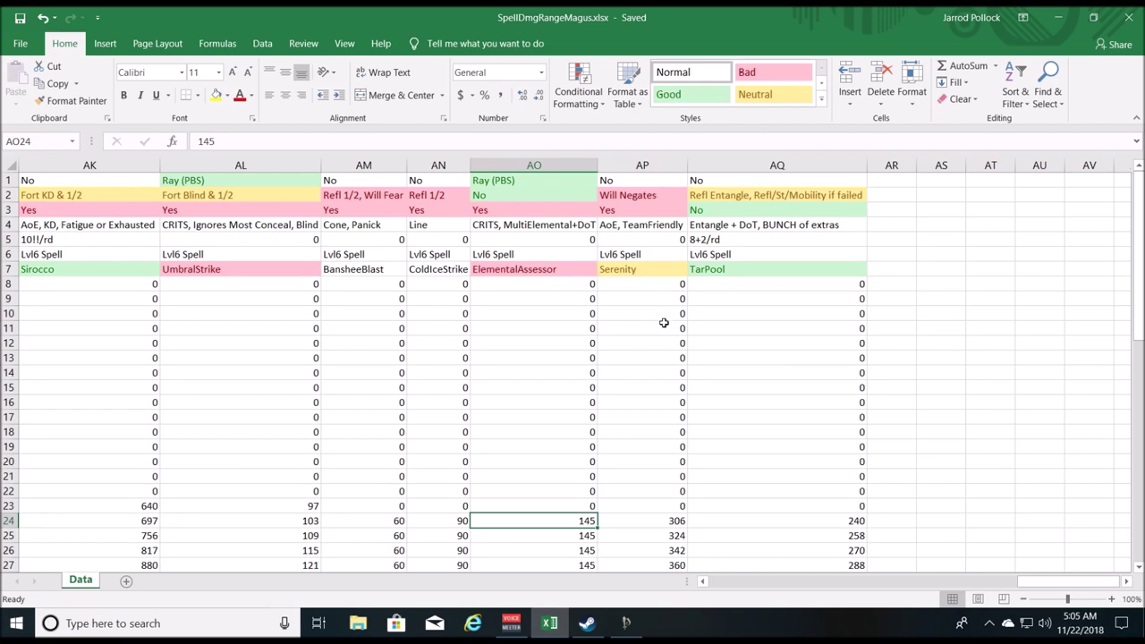
pyautogui.scroll(-1, 655, 418)
pyautogui.scroll(-1, 654, 418)
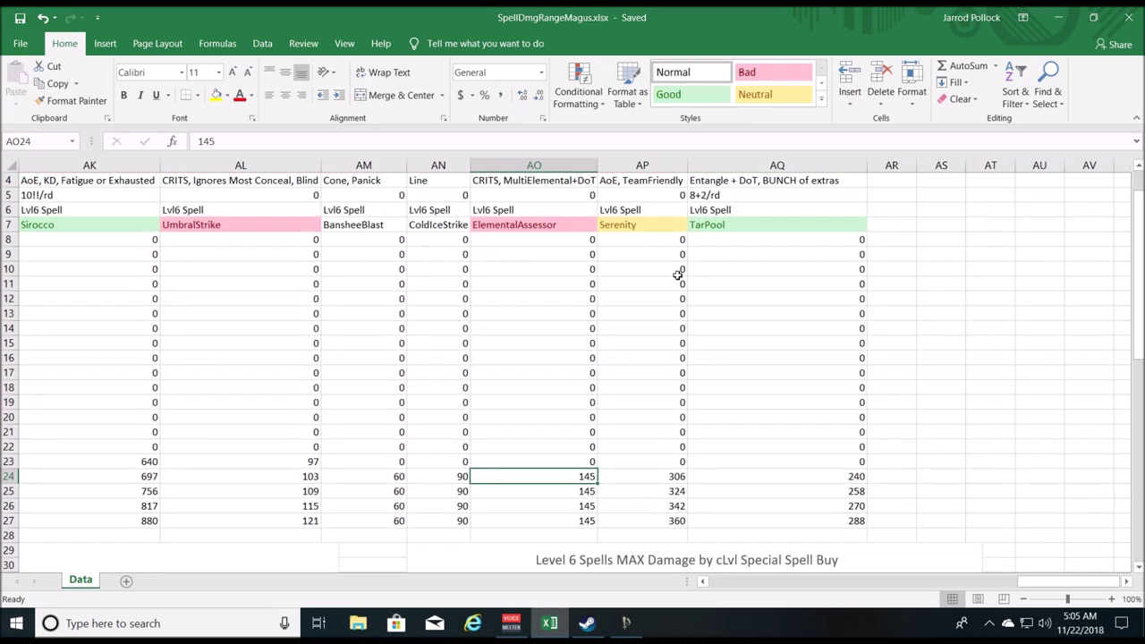
pyautogui.scroll(2, 626, 308)
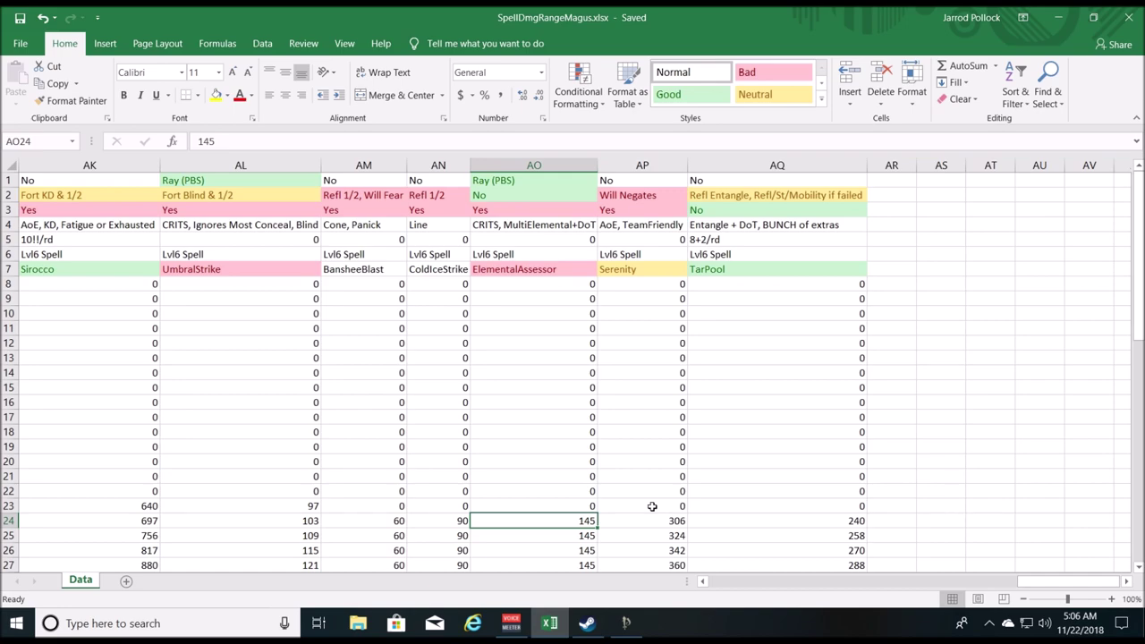
pyautogui.scroll(-2, 652, 506)
pyautogui.scroll(2, 655, 501)
pyautogui.scroll(-1, 663, 429)
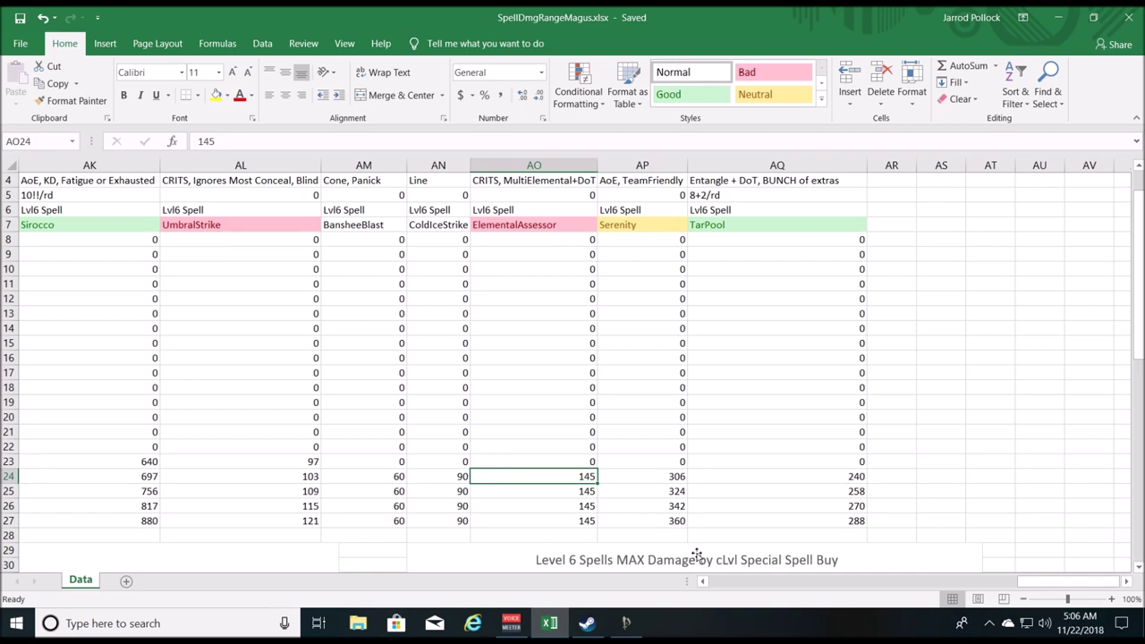
pyautogui.scroll(1, 623, 444)
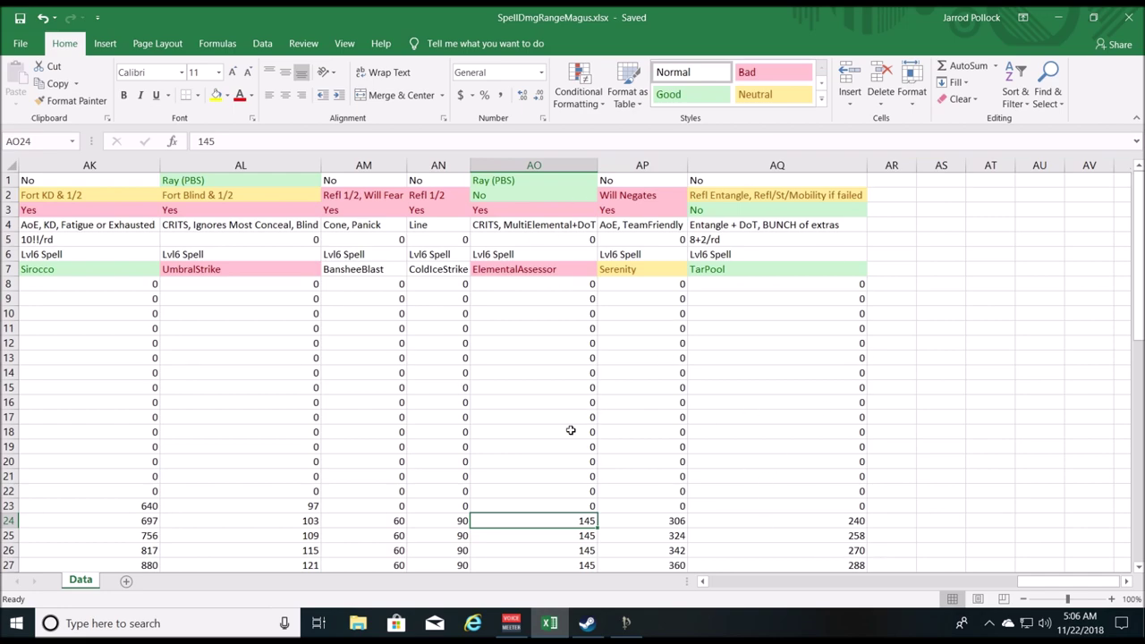
# Review TarPool's save, spell resistance, special effects and minimum damage in column AQ alongside its damage in rows 24 to 27
pyautogui.scroll(-2, 571, 430)
pyautogui.scroll(2, 570, 431)
pyautogui.scroll(-1, 781, 387)
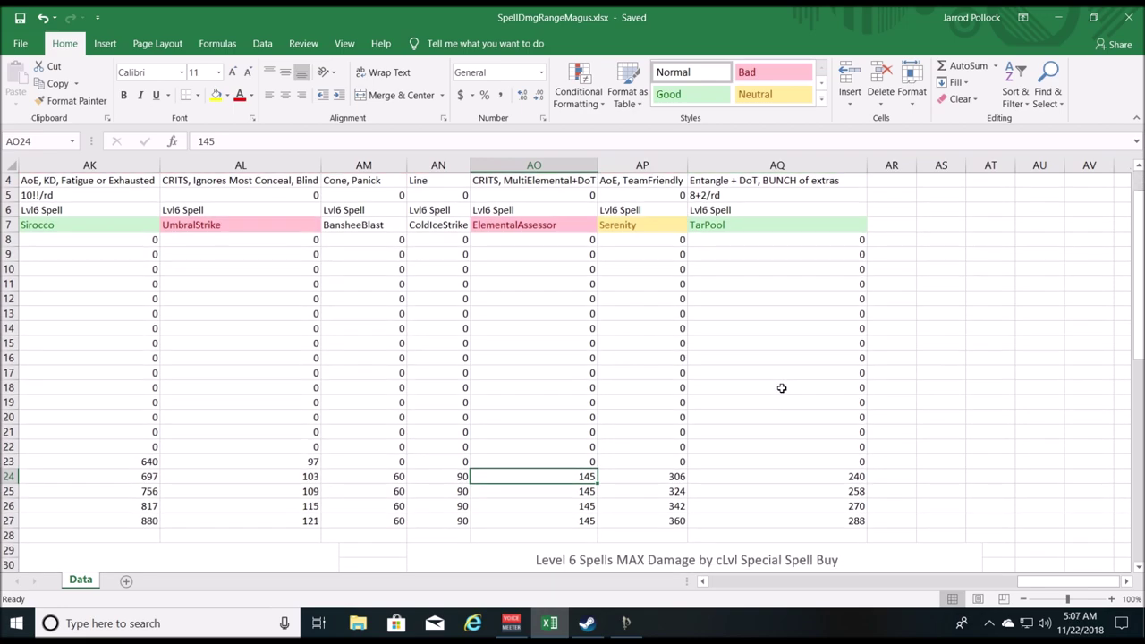
pyautogui.scroll(1, 780, 387)
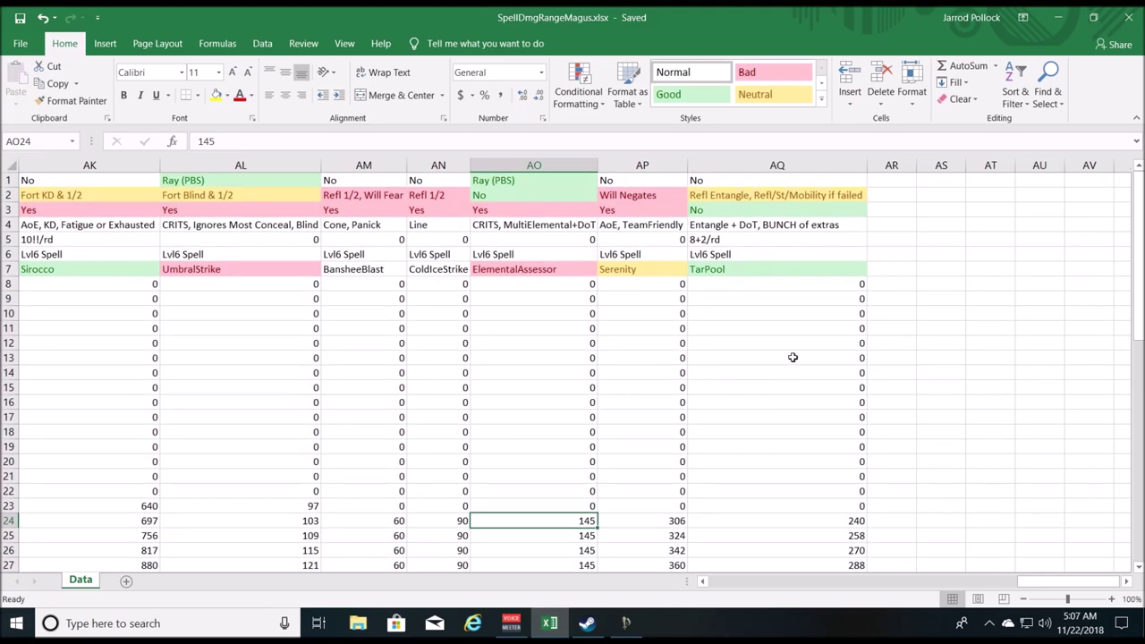
pyautogui.scroll(-1, 787, 500)
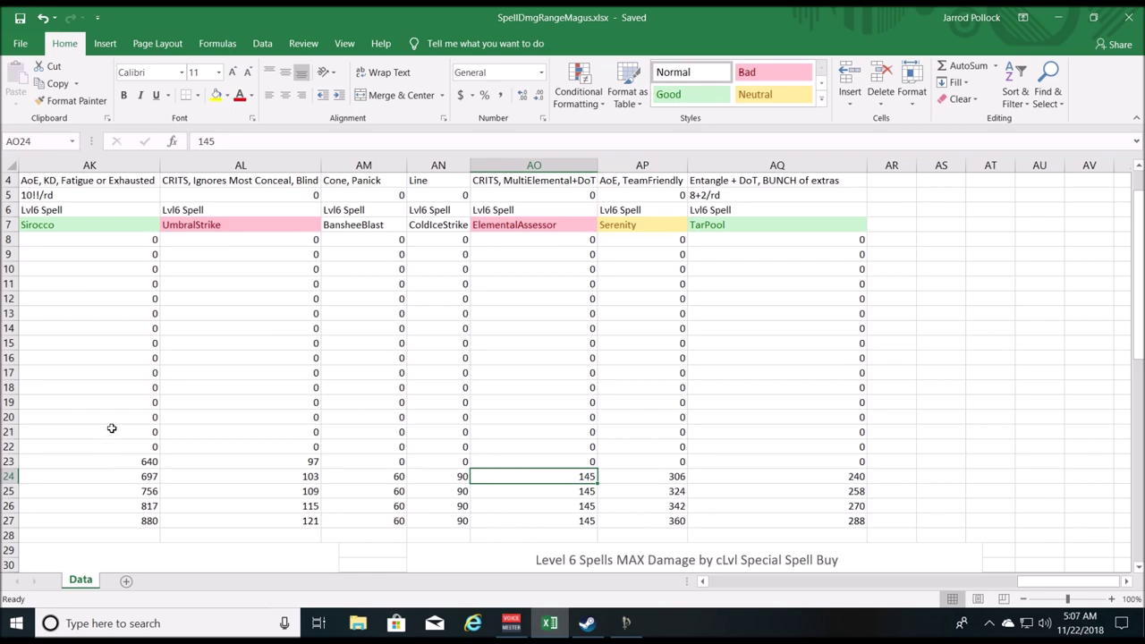
pyautogui.scroll(1, 760, 461)
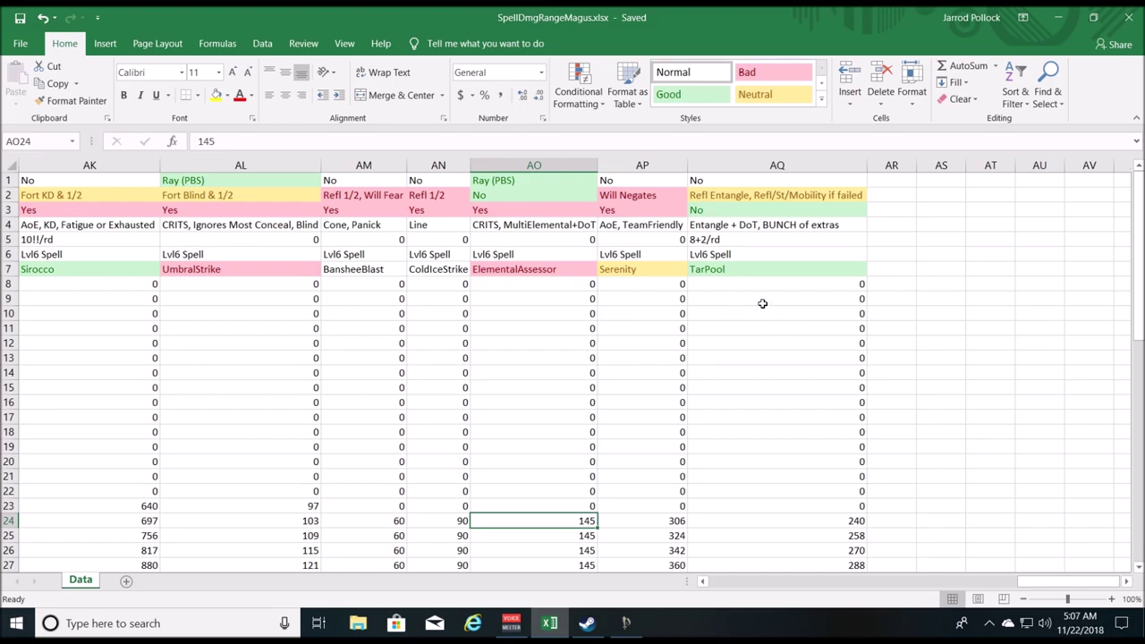
pyautogui.scroll(-1, 816, 476)
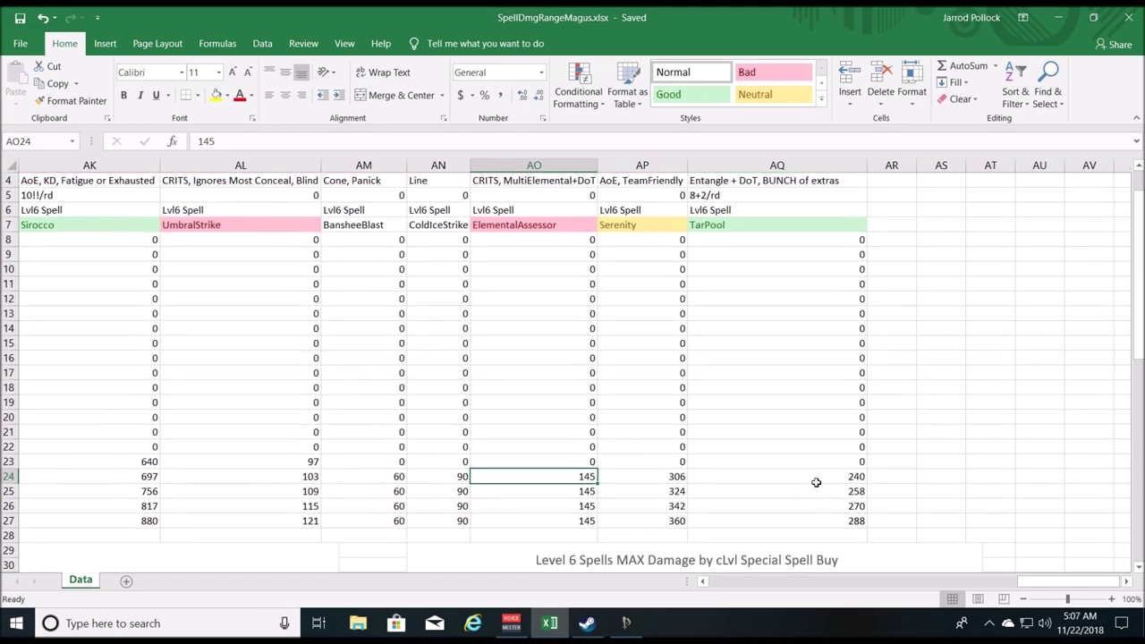
pyautogui.scroll(1, 792, 511)
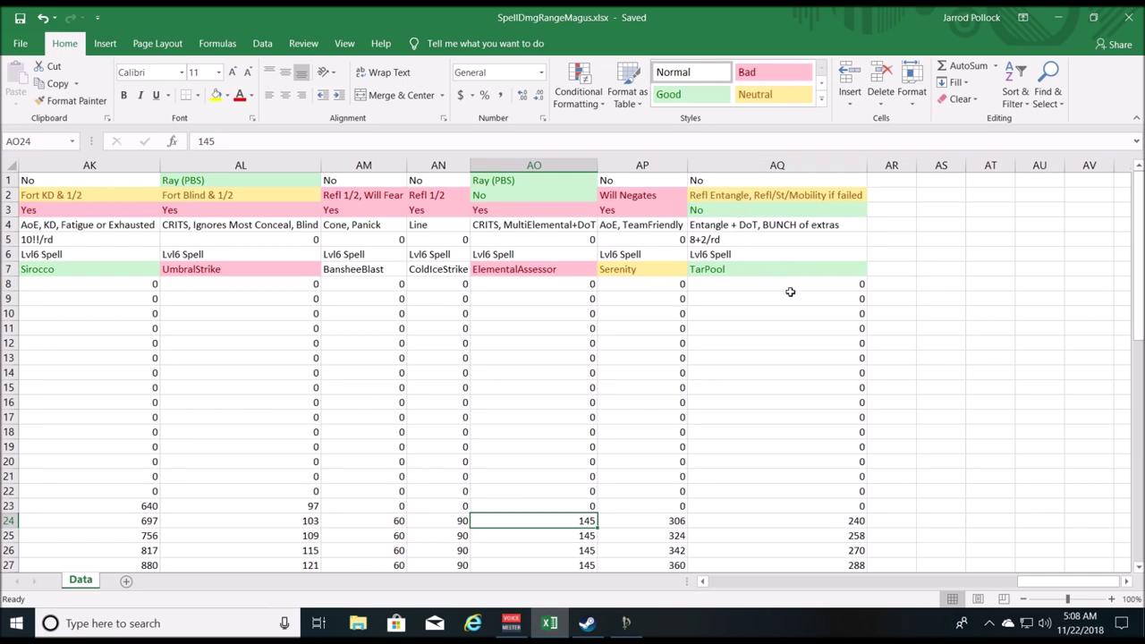
pyautogui.scroll(-1, 832, 434)
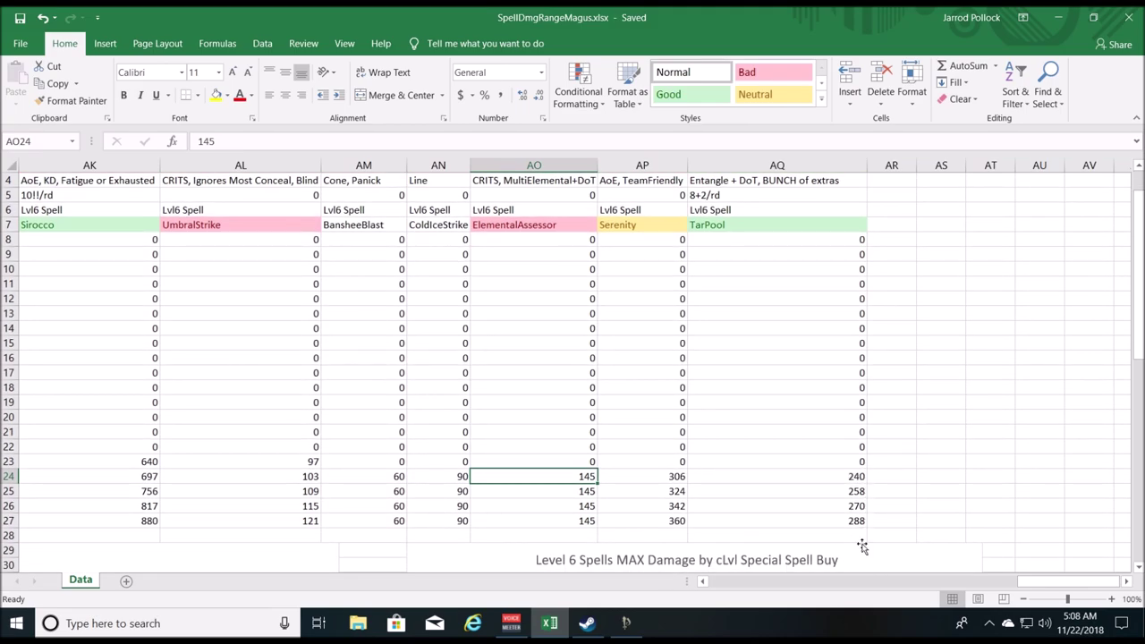
pyautogui.scroll(1, 856, 511)
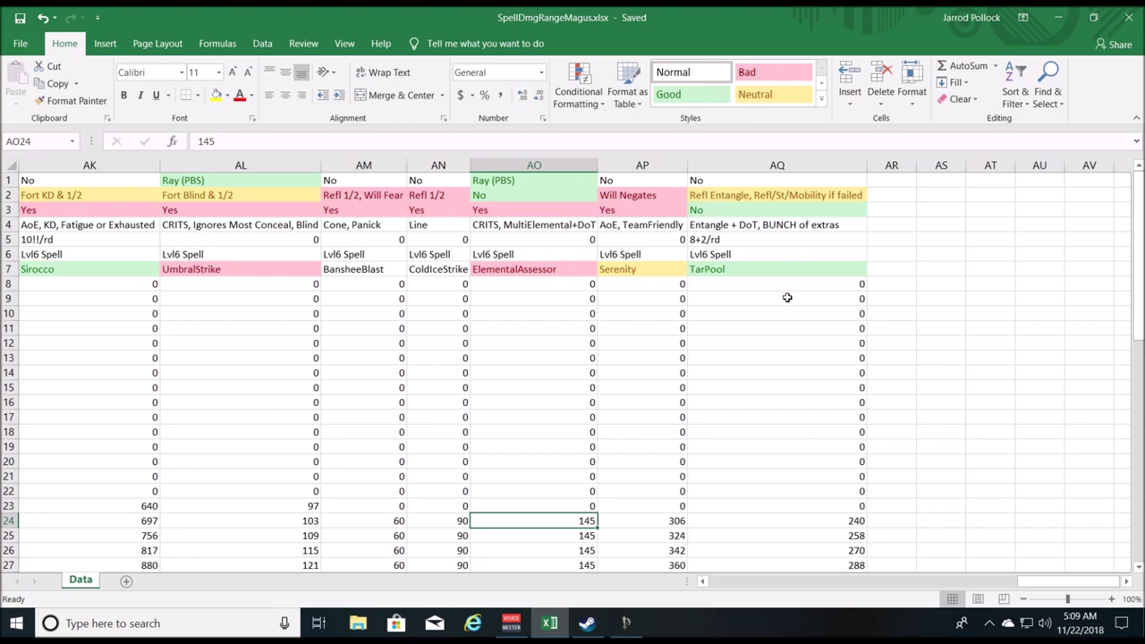
pyautogui.scroll(-1, 787, 297)
pyautogui.scroll(1, 779, 365)
# Compare the five spell lines at the highest caster levels in the Level 6 Special Spell Buy damage chart
pyautogui.scroll(-8, 776, 385)
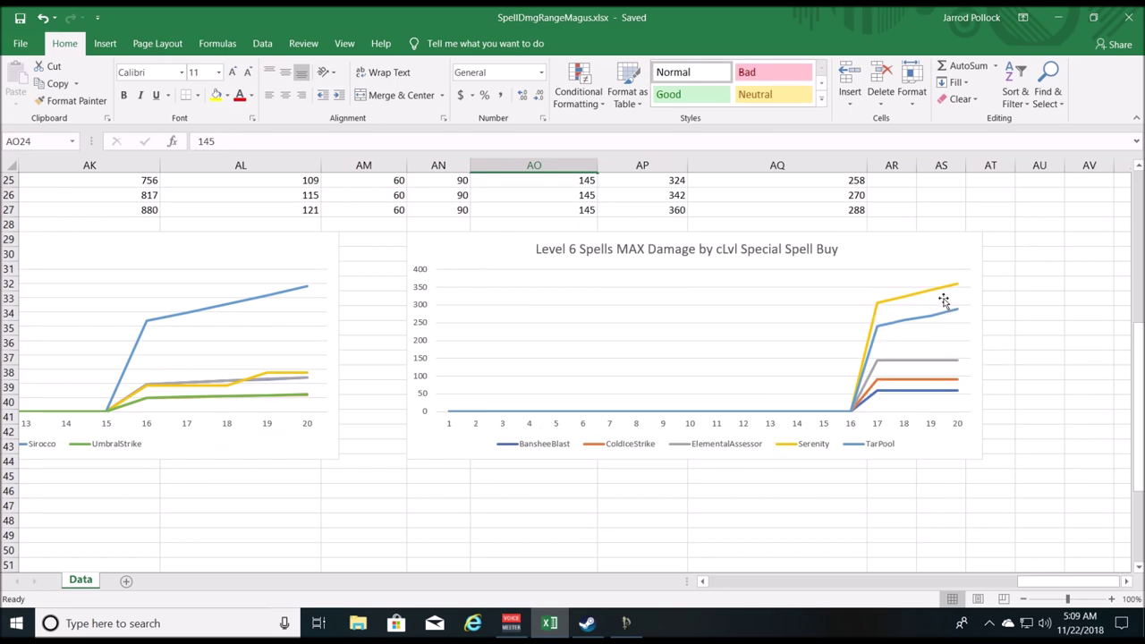
pyautogui.moveTo(942, 292)
pyautogui.moveTo(938, 321)
pyautogui.moveTo(938, 364)
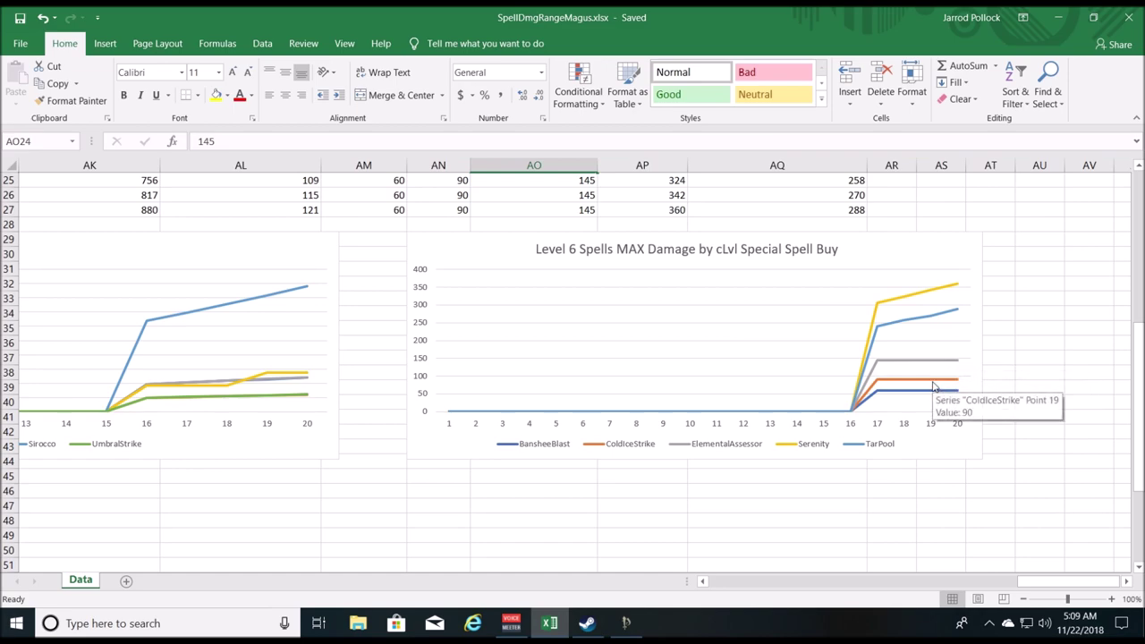
pyautogui.moveTo(930, 400)
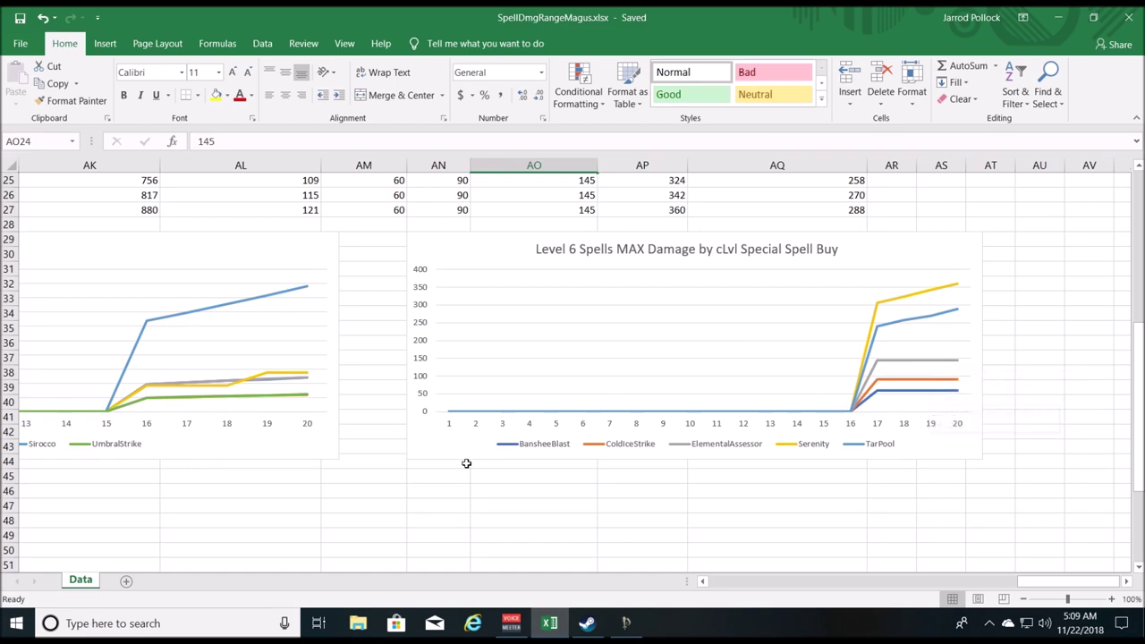
# Return to the Level 1 and Level 2 spells and check the touch attack types in H1 and J1 and the damage charts
pyautogui.moveTo(1027, 582); pyautogui.dragTo(715, 581)
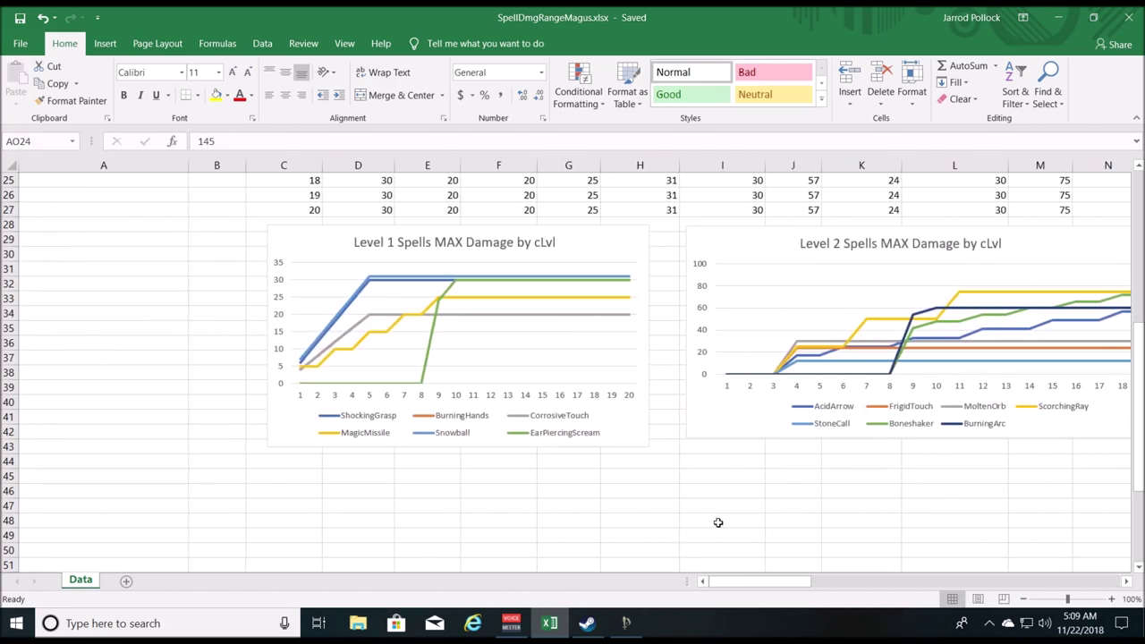
pyautogui.scroll(8, 715, 524)
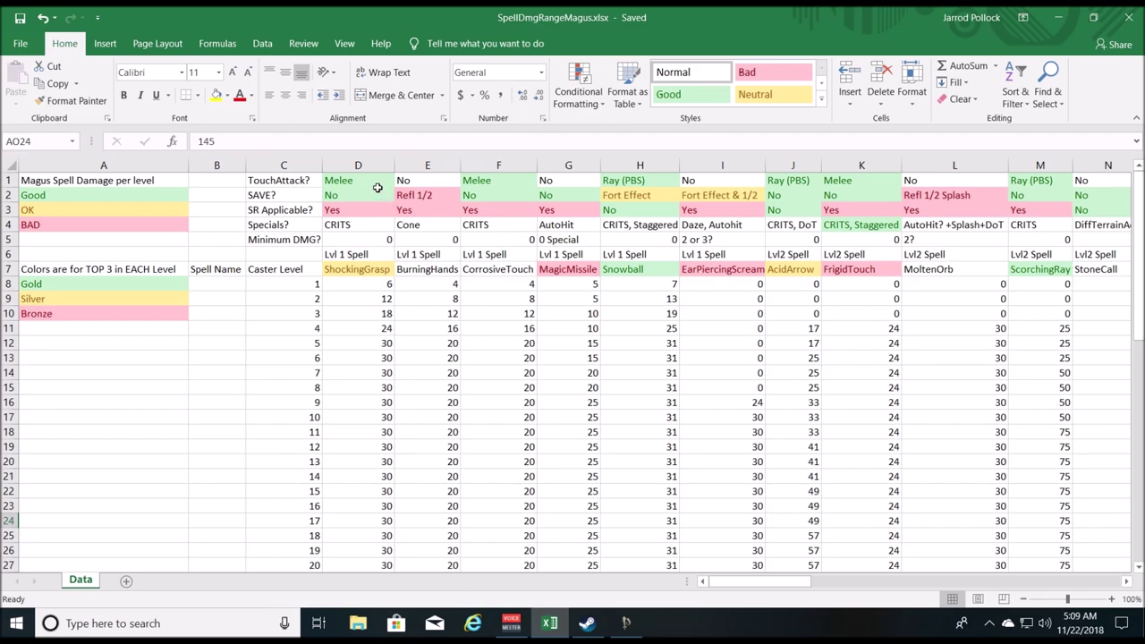
pyautogui.click(659, 184)
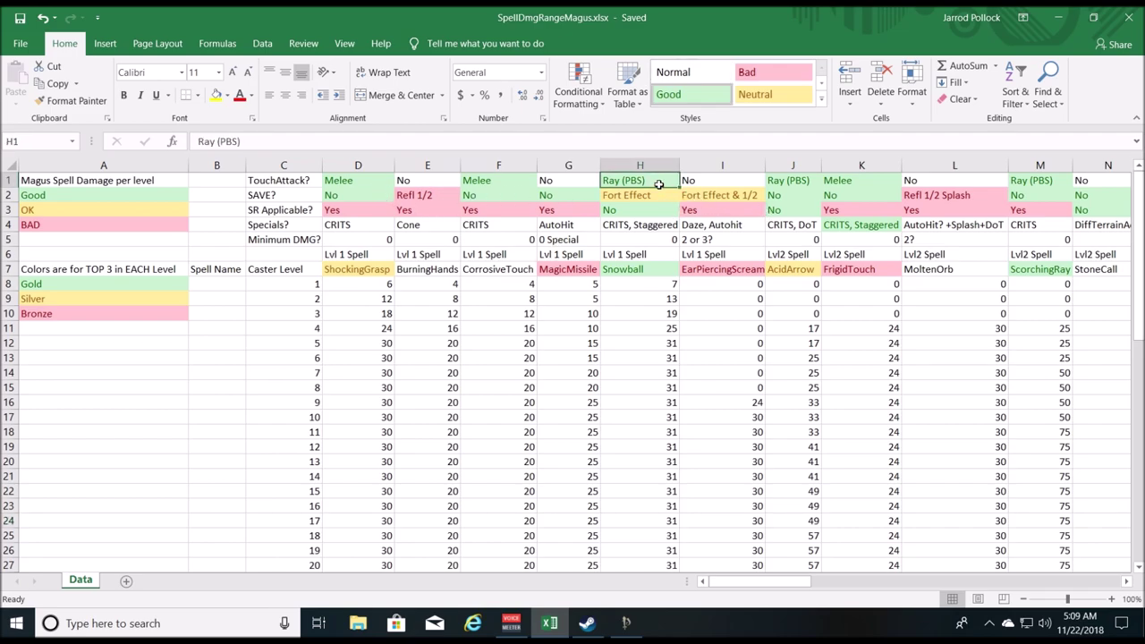
pyautogui.click(788, 182)
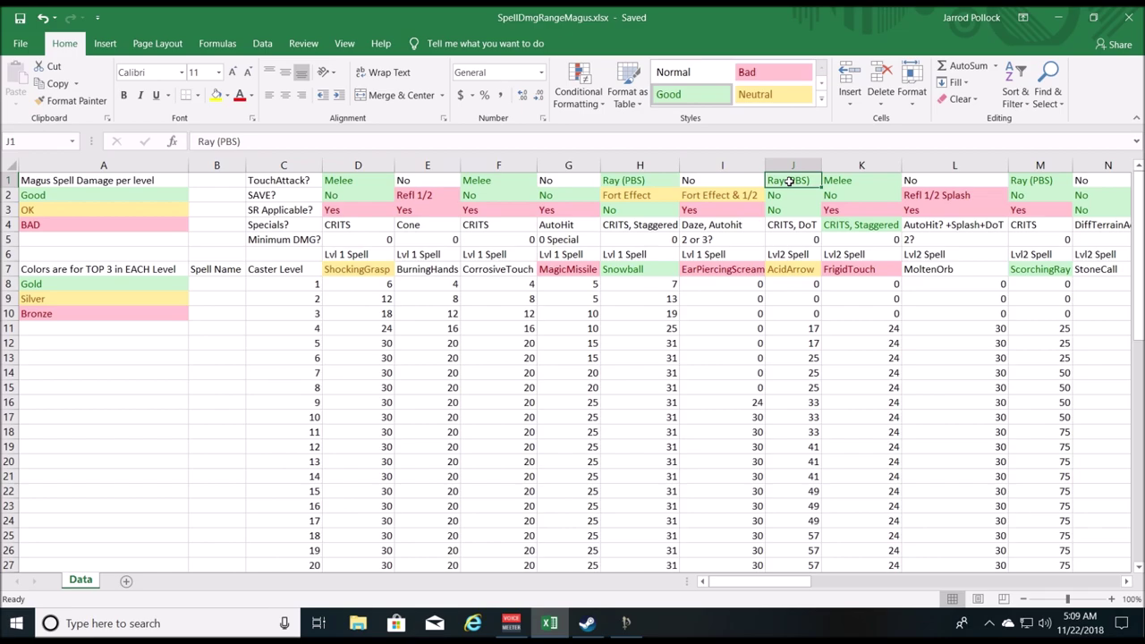
pyautogui.scroll(-5, 735, 304)
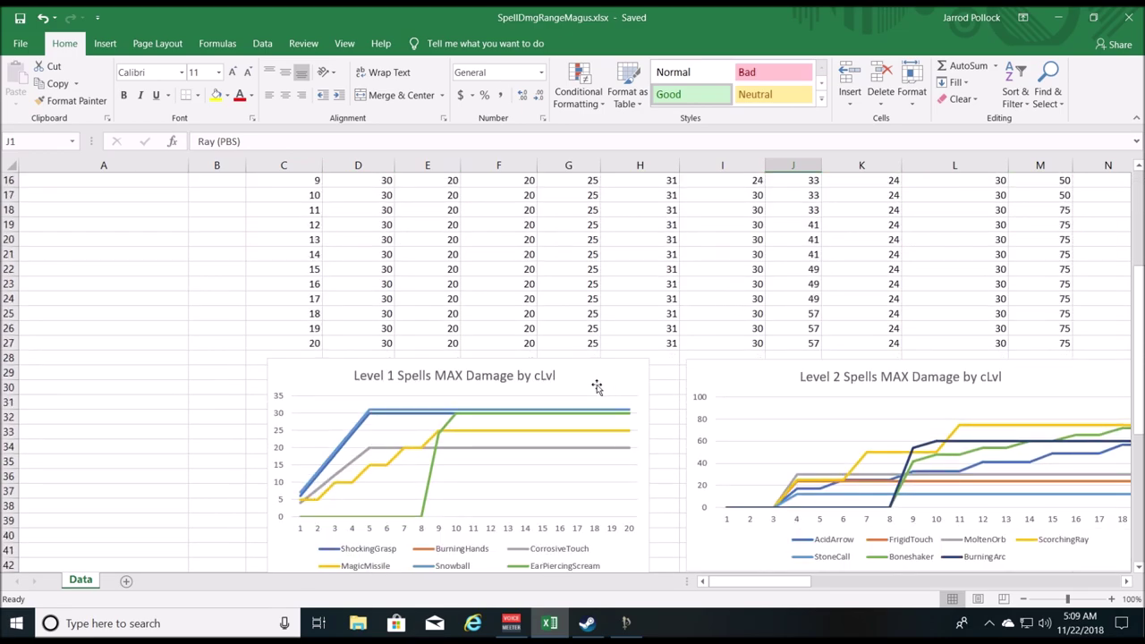
pyautogui.scroll(3, 598, 387)
pyautogui.scroll(2, 597, 386)
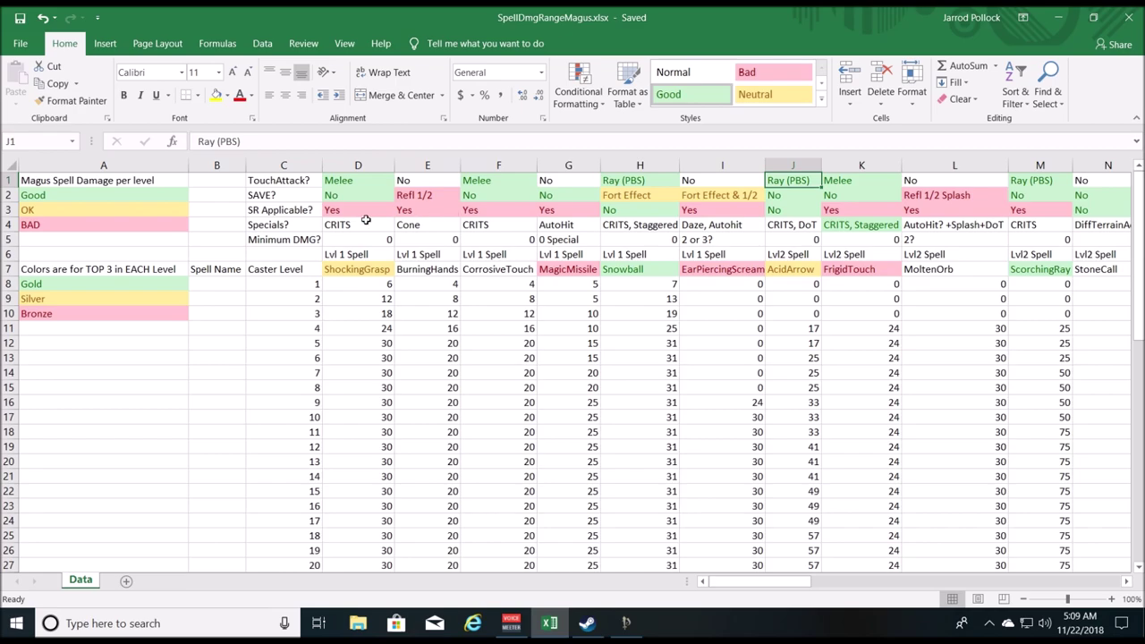
# Go through the save entries of all spells along row 2, from ShockingGrasp in D2 to TarPool in AQ2
pyautogui.click(359, 189)
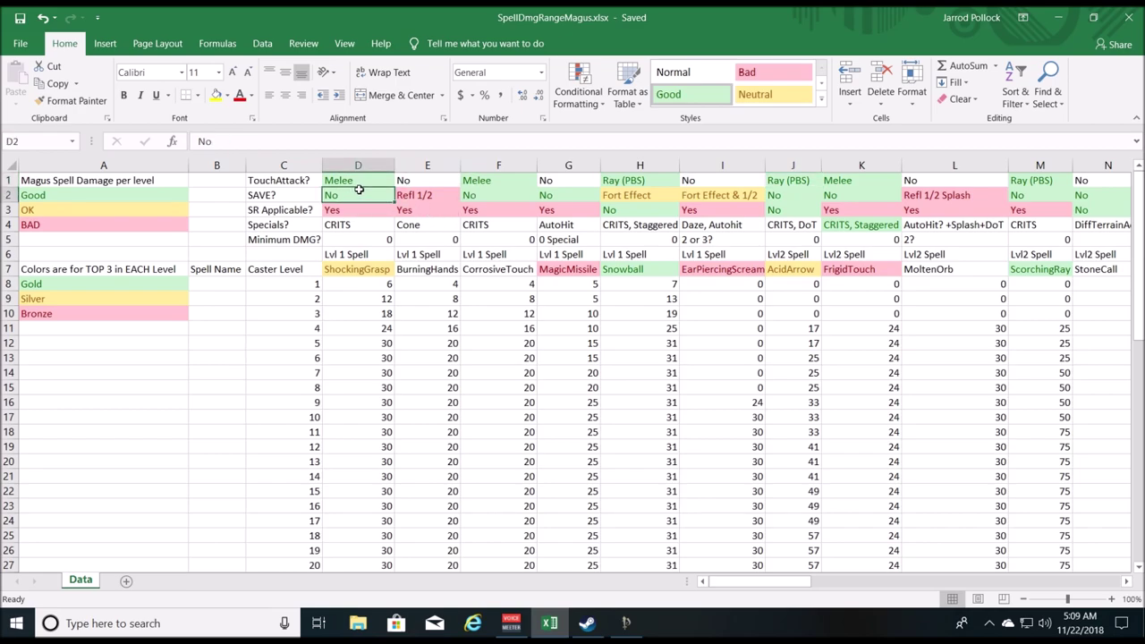
pyautogui.press('Right')
pyautogui.press('Right')
pyautogui.press('Right')
pyautogui.press('Right')
pyautogui.press('Right')
pyautogui.press('Right')
pyautogui.press('Right')
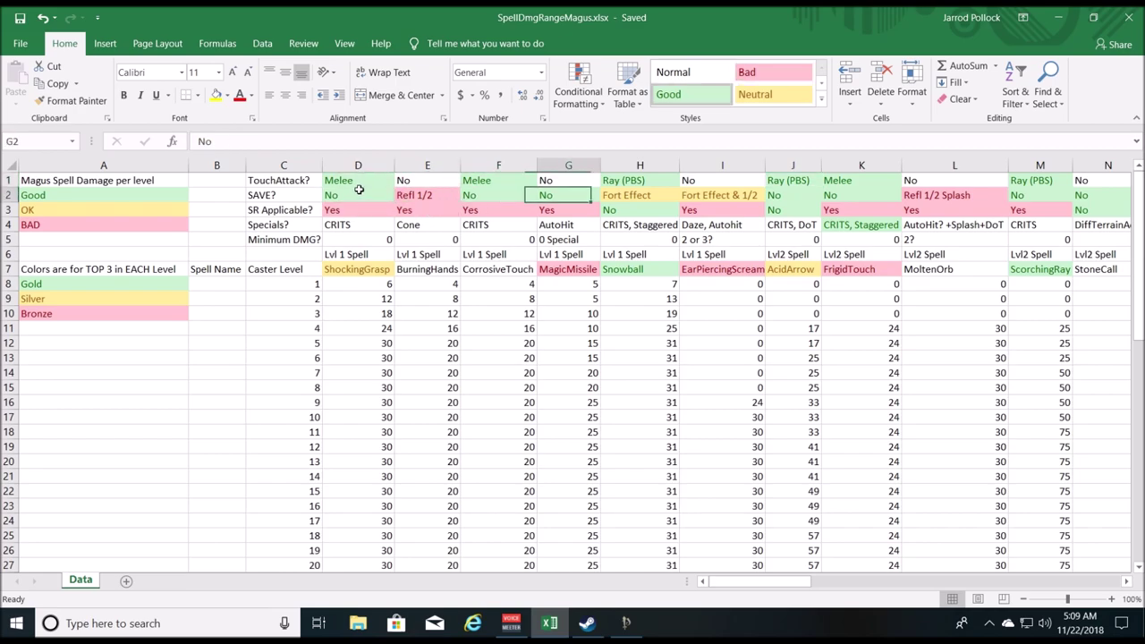
pyautogui.press('Right')
pyautogui.press('Right')
pyautogui.press('Right')
pyautogui.press('Right')
pyautogui.press('Right')
pyautogui.press('Right')
pyautogui.press('Right')
pyautogui.press('Right')
pyautogui.press('Right')
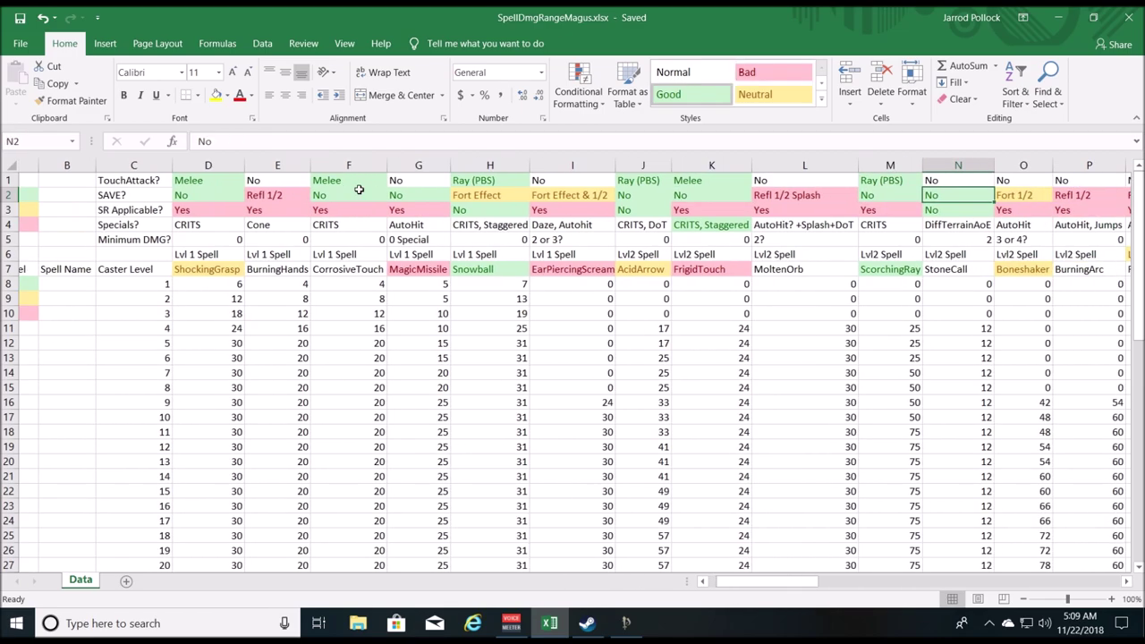
pyautogui.press('Right')
pyautogui.press('Right')
pyautogui.press('Right')
pyautogui.press('Right')
pyautogui.press('Right')
pyautogui.press('Right')
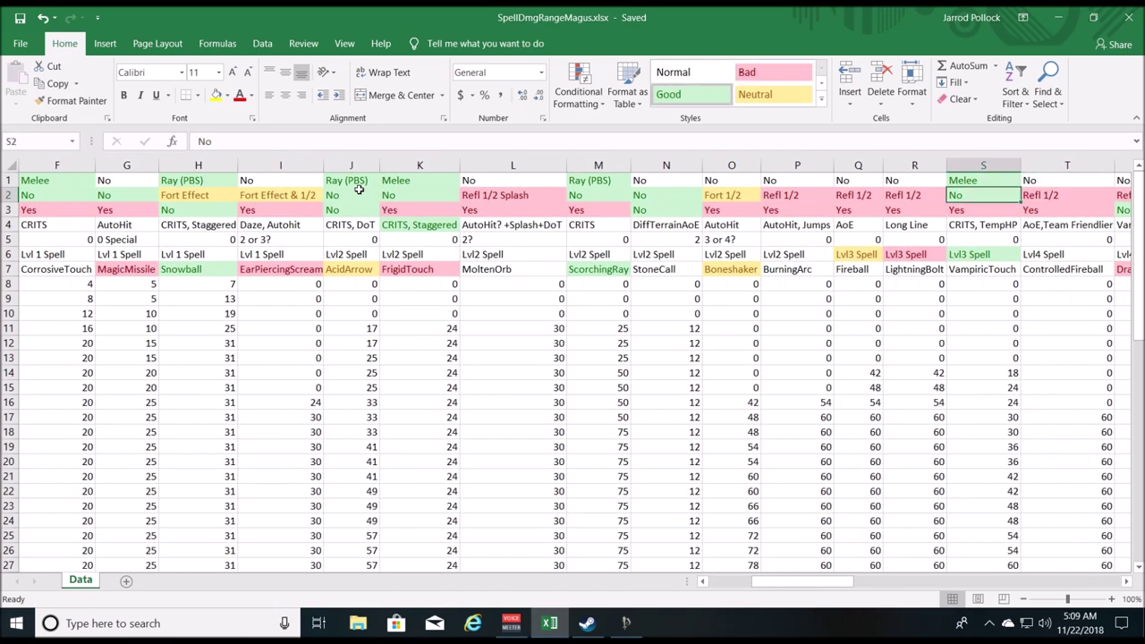
pyautogui.press('Right')
pyautogui.press('Right')
pyautogui.press('Right')
pyautogui.press('Right')
pyautogui.press('Right')
pyautogui.press('Right')
pyautogui.press('Right')
pyautogui.press('Right')
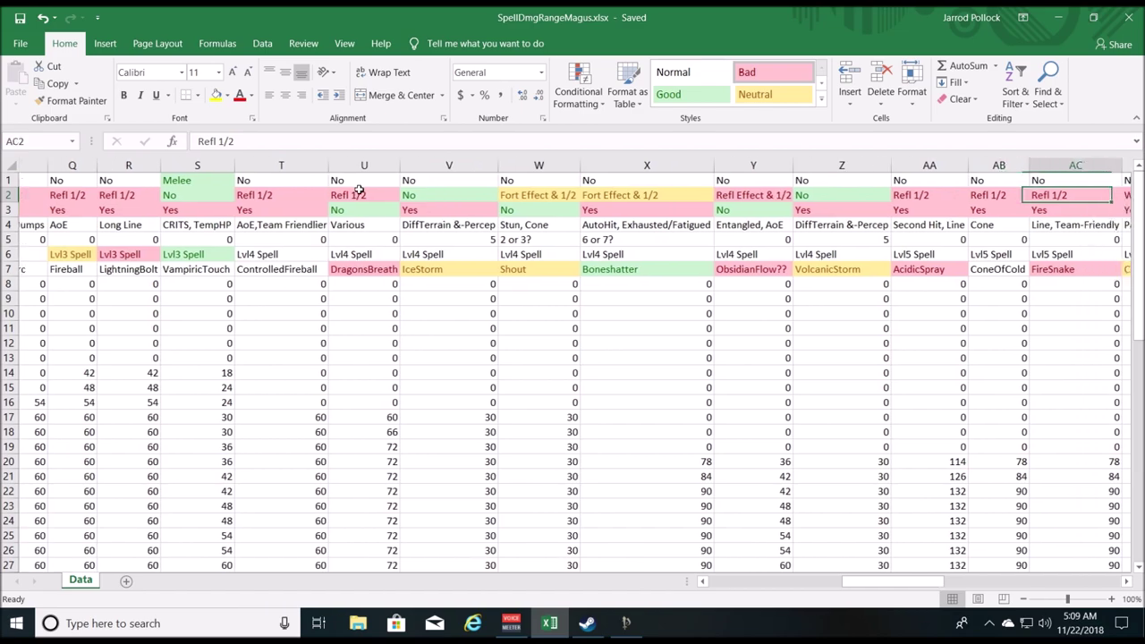
pyautogui.press('Right')
pyautogui.press('Right')
pyautogui.press('Right')
pyautogui.press('Right')
pyautogui.press('Right')
pyautogui.press('Right')
pyautogui.press('Right')
pyautogui.press('Right')
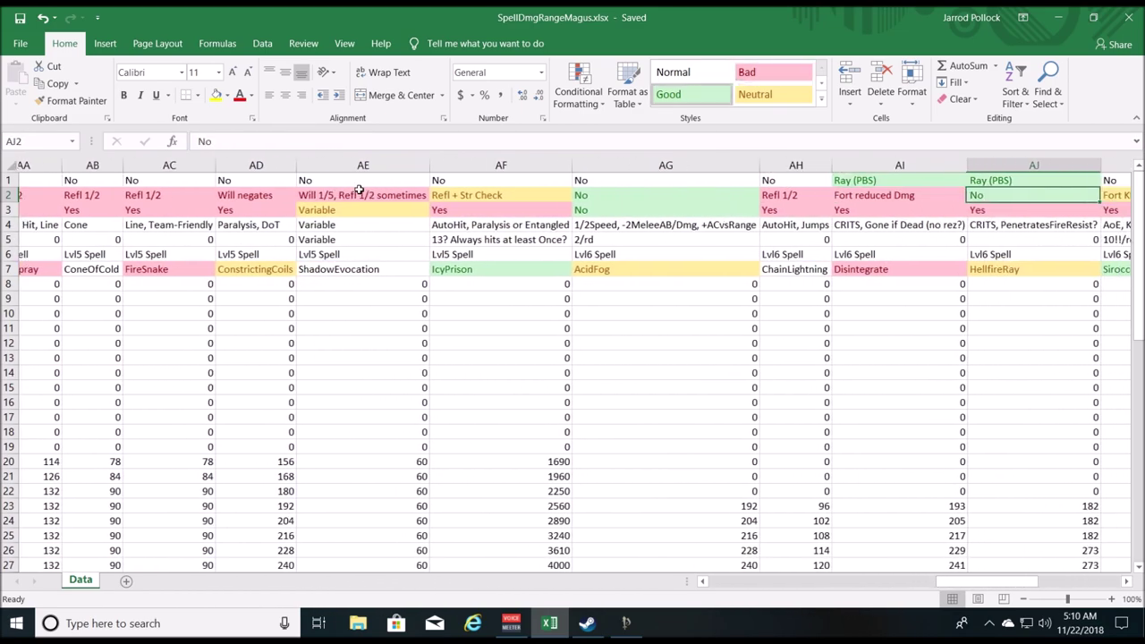
pyautogui.press('Right')
pyautogui.press('Right')
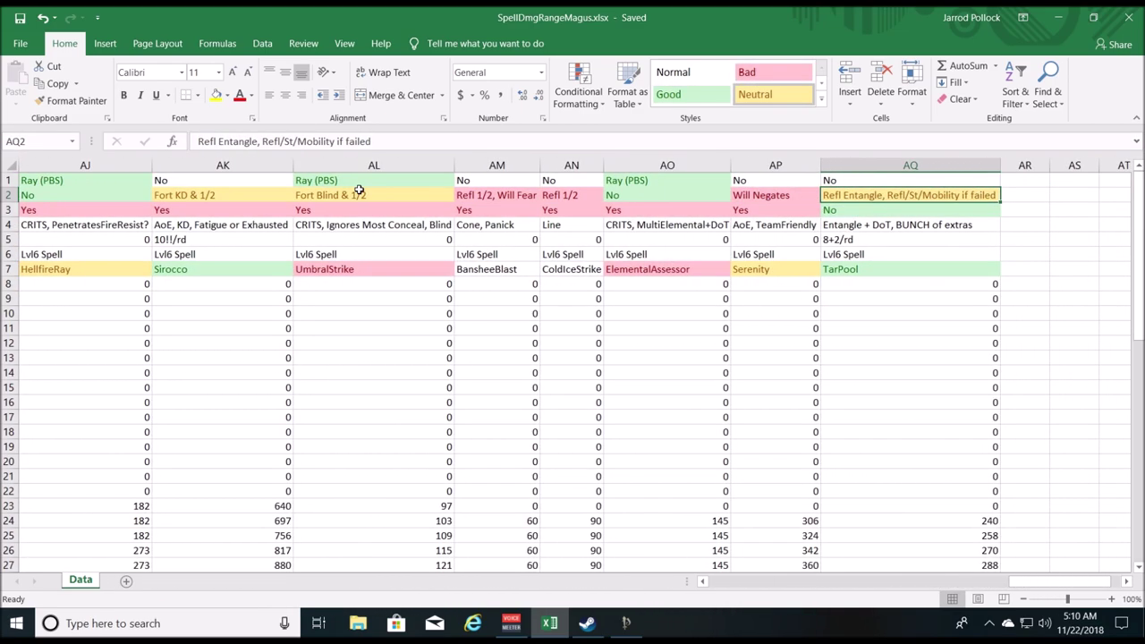
# Go back through the touch attack entries in row 1 from TarPool in AQ1 to ScorchingRay in M1
pyautogui.press('Up')
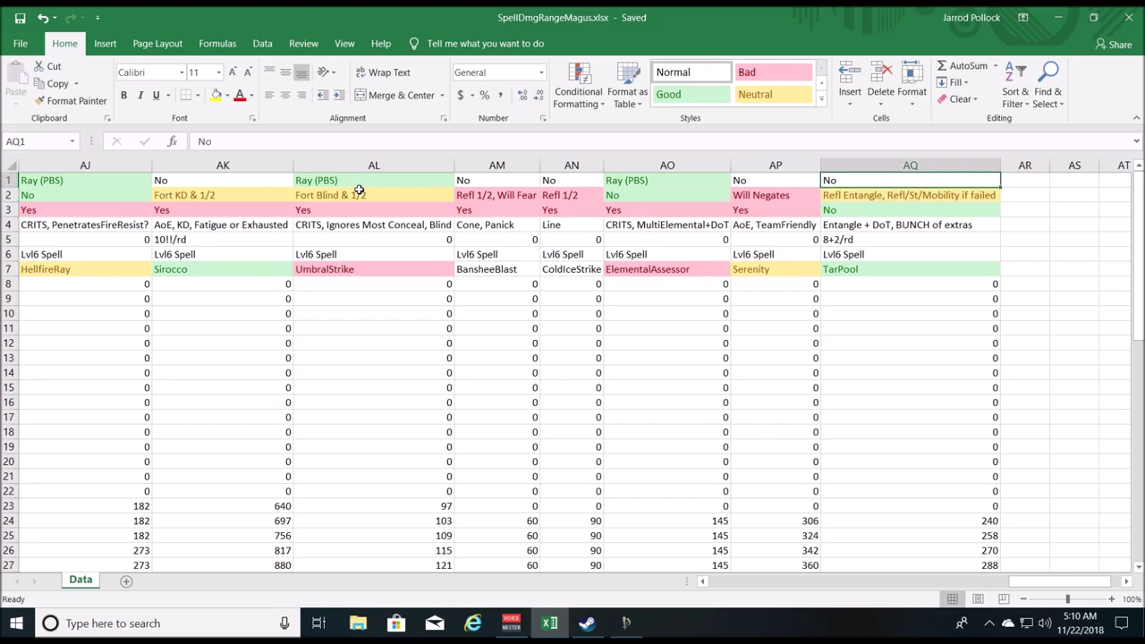
pyautogui.press('Left')
pyautogui.press('Left')
pyautogui.press('Left')
pyautogui.press('Left')
pyautogui.press('Left')
pyautogui.press('Left')
pyautogui.press('Left')
pyautogui.press('Left')
pyautogui.press('Left')
pyautogui.press('Left')
pyautogui.press('Left')
pyautogui.press('Left')
pyautogui.press('Left')
pyautogui.press('Left')
pyautogui.press('Left')
pyautogui.press('Left')
pyautogui.press('Left')
pyautogui.press('Left')
pyautogui.press('Left')
pyautogui.press('Left')
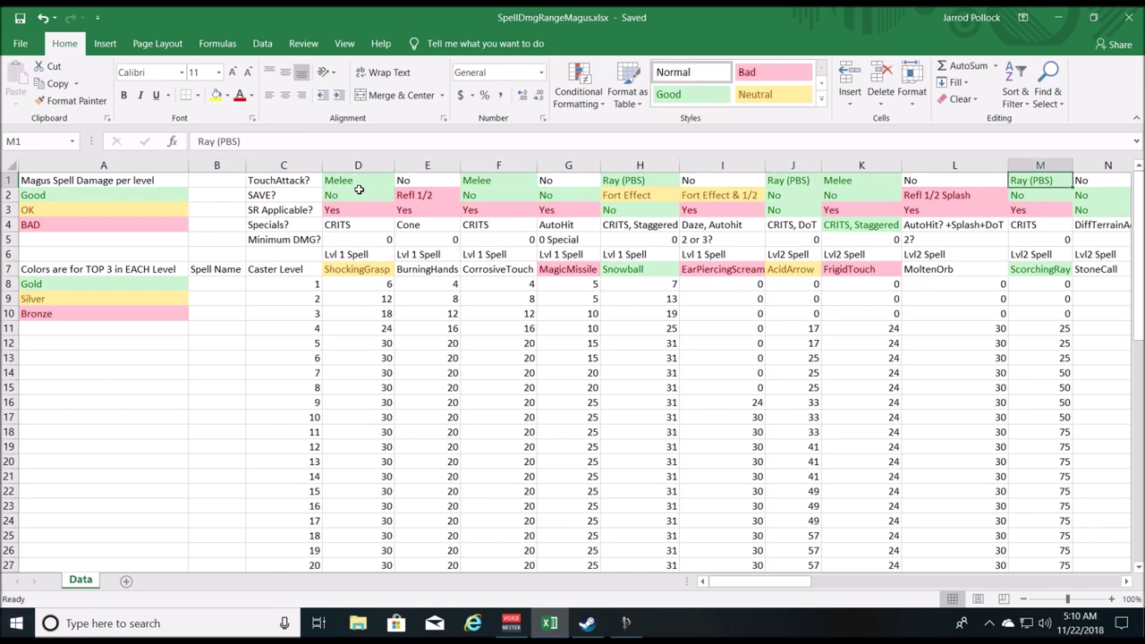
# Go through the touch attack entries in row 1 from ScorchingRay in M1 onward through the Level 6 spells
pyautogui.press('Right')
pyautogui.press('Right')
pyautogui.press('Right')
pyautogui.press('Right')
pyautogui.press('Right')
pyautogui.press('Right')
pyautogui.press('Right')
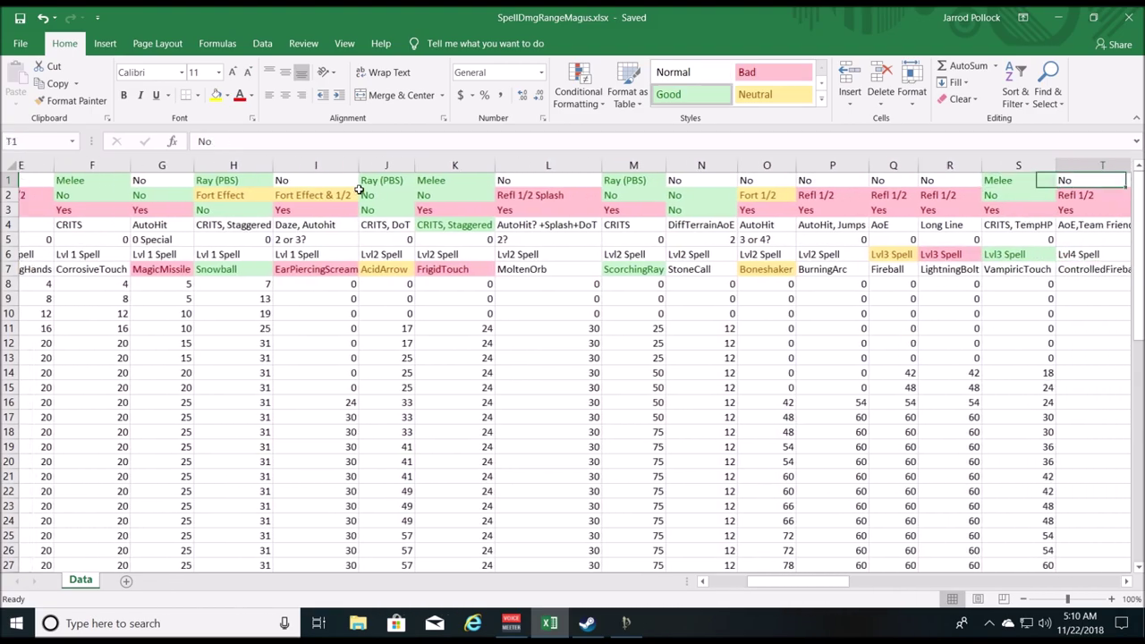
pyautogui.press('Right')
pyautogui.press('Right')
pyautogui.press('Right')
pyautogui.press('Right')
pyautogui.press('Right')
pyautogui.press('Right')
pyautogui.press('Right')
pyautogui.press('Right')
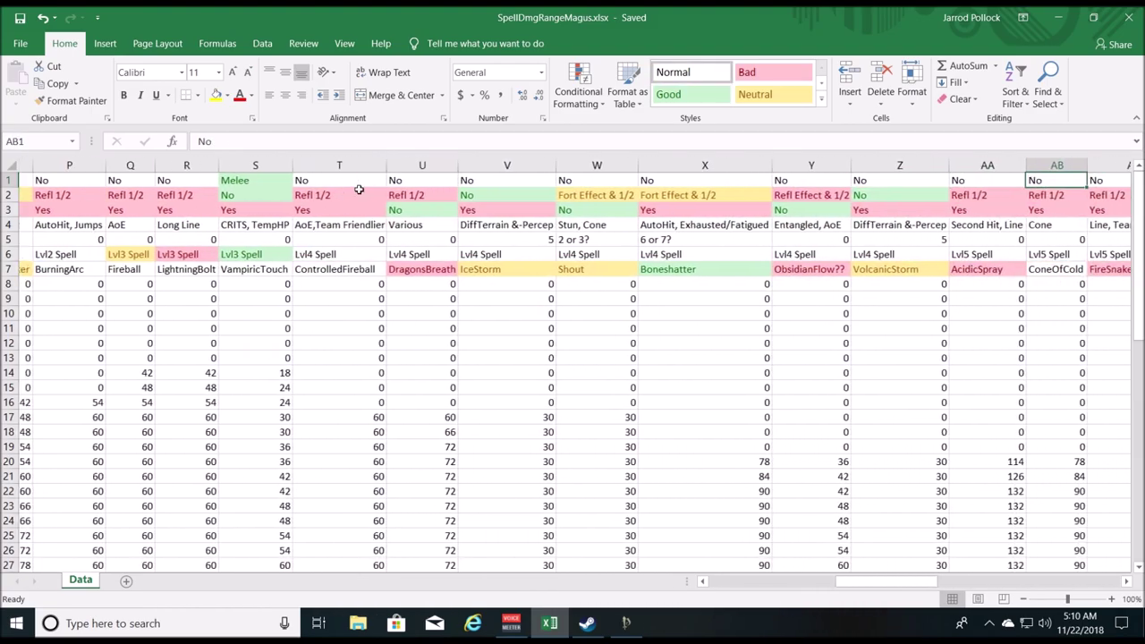
pyautogui.press('Right')
pyautogui.press('Right')
pyautogui.press('Right')
pyautogui.press('Right')
pyautogui.press('Right')
pyautogui.press('Right')
pyautogui.press('Right')
pyautogui.press('Right')
pyautogui.press('Right')
pyautogui.press('Right')
pyautogui.press('Right')
pyautogui.press('Right')
pyautogui.press('Right')
pyautogui.press('Right')
pyautogui.press('Right')
pyautogui.press('Right')
# Return along the touch attack row from the Level 6 spells to the sheet title in A1
pyautogui.press('Left')
pyautogui.press('Left')
pyautogui.press('Left')
pyautogui.press('Left')
pyautogui.press('Left')
pyautogui.press('Left')
pyautogui.press('Left')
pyautogui.press('Left')
pyautogui.press('Left')
pyautogui.press('Left')
pyautogui.press('Left')
pyautogui.press('Left')
pyautogui.press('Left')
pyautogui.press('Left')
pyautogui.press('Left')
pyautogui.press('Left')
pyautogui.press('Left')
pyautogui.press('Left')
pyautogui.press('Left')
pyautogui.press('Left')
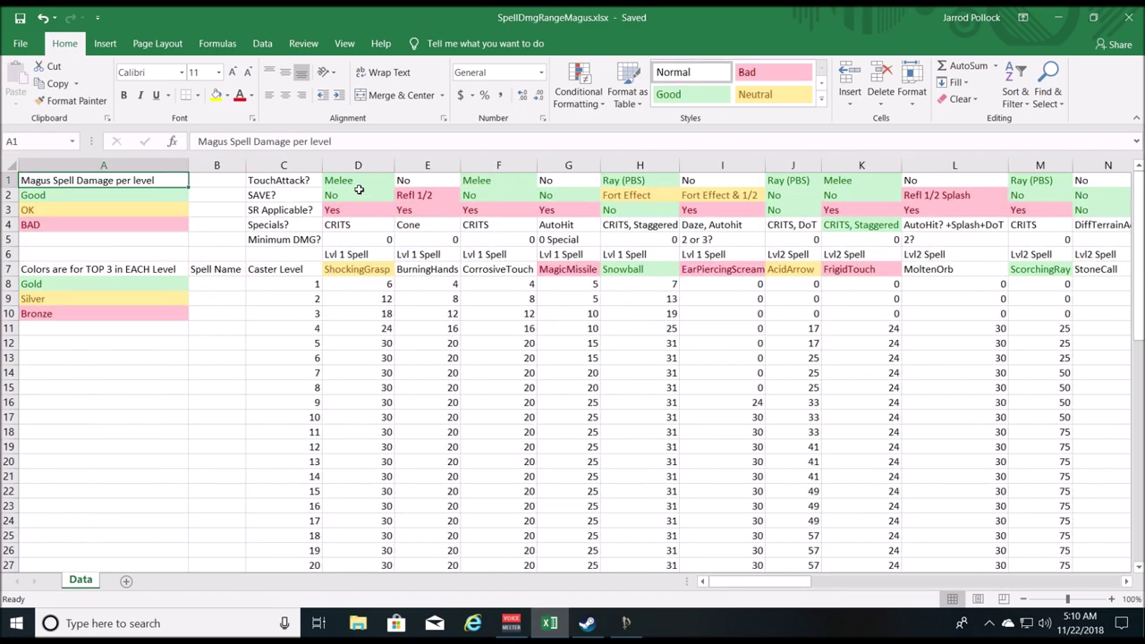
# Compare the touch attack and save entries of BurningHands and ShockingGrasp, and check ShockingGrasp's specials in D4
pyautogui.click(230, 182)
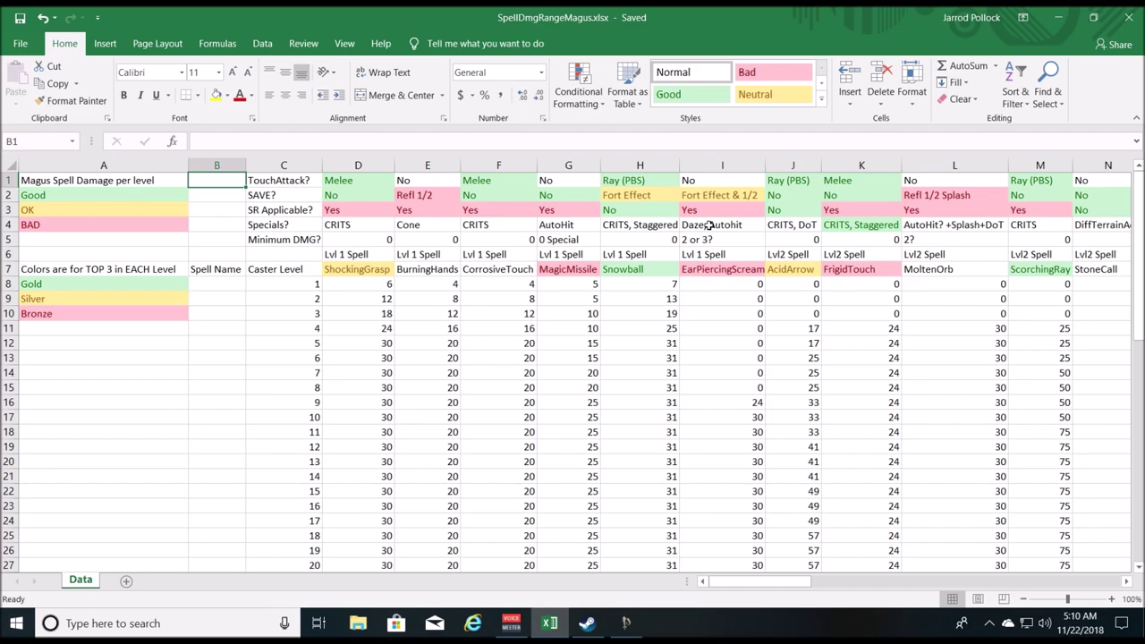
pyautogui.click(437, 183)
pyautogui.click(440, 198)
pyautogui.click(441, 183)
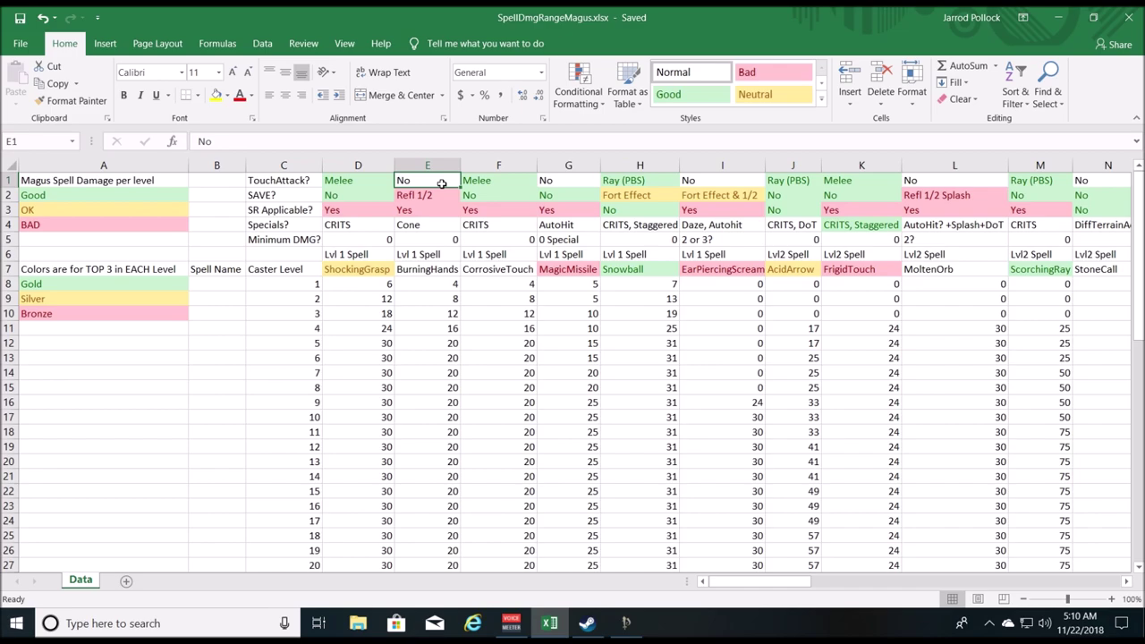
pyautogui.click(380, 184)
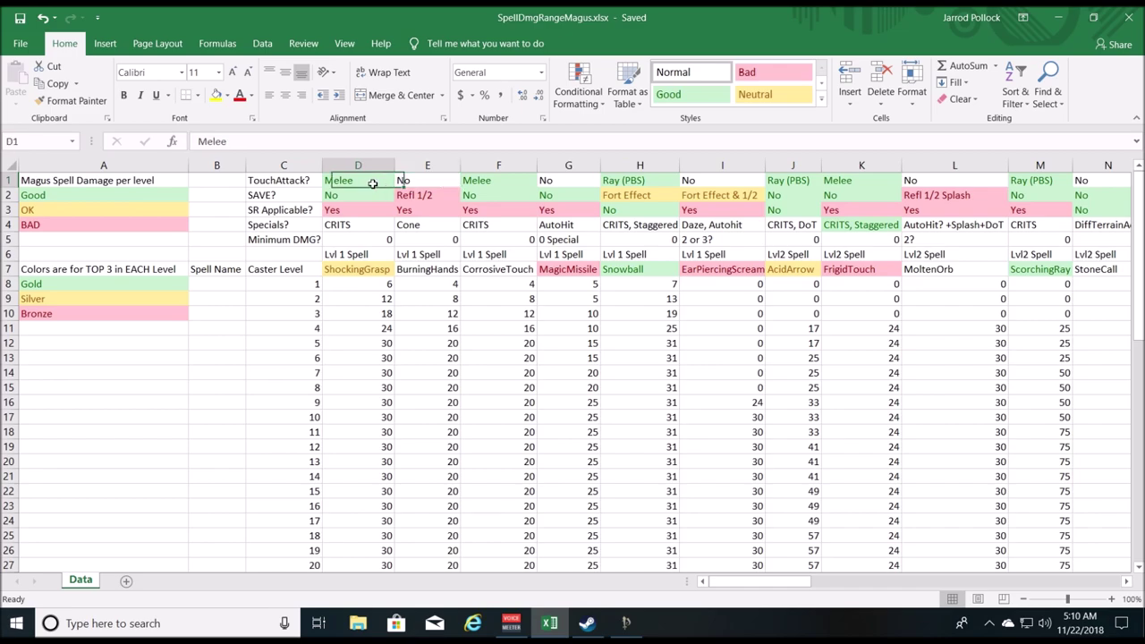
pyautogui.click(362, 199)
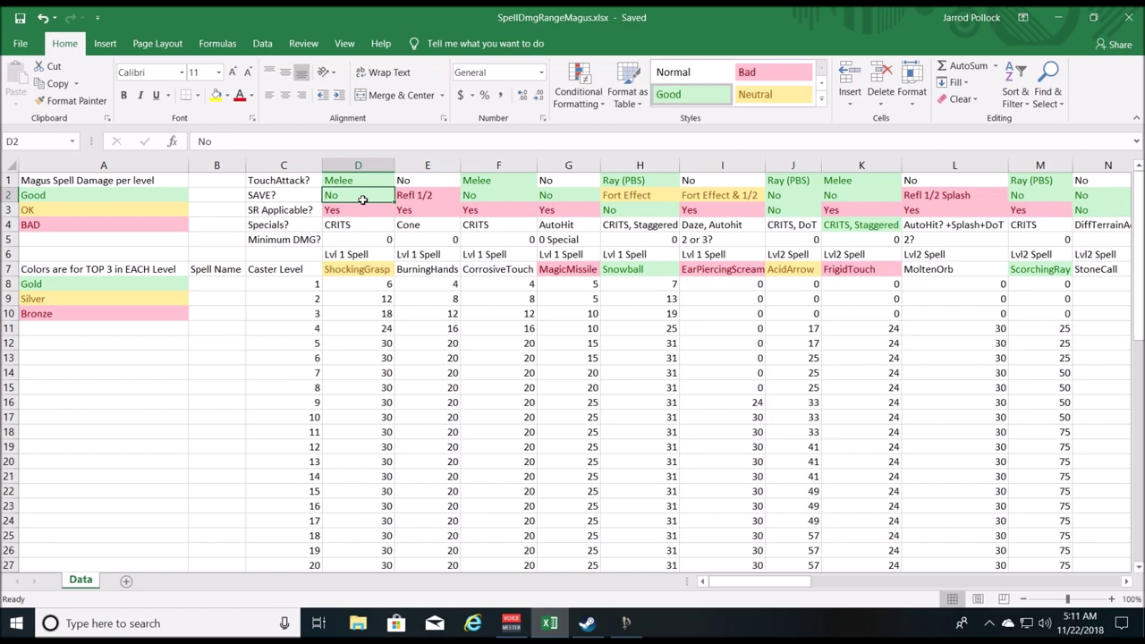
pyautogui.click(354, 225)
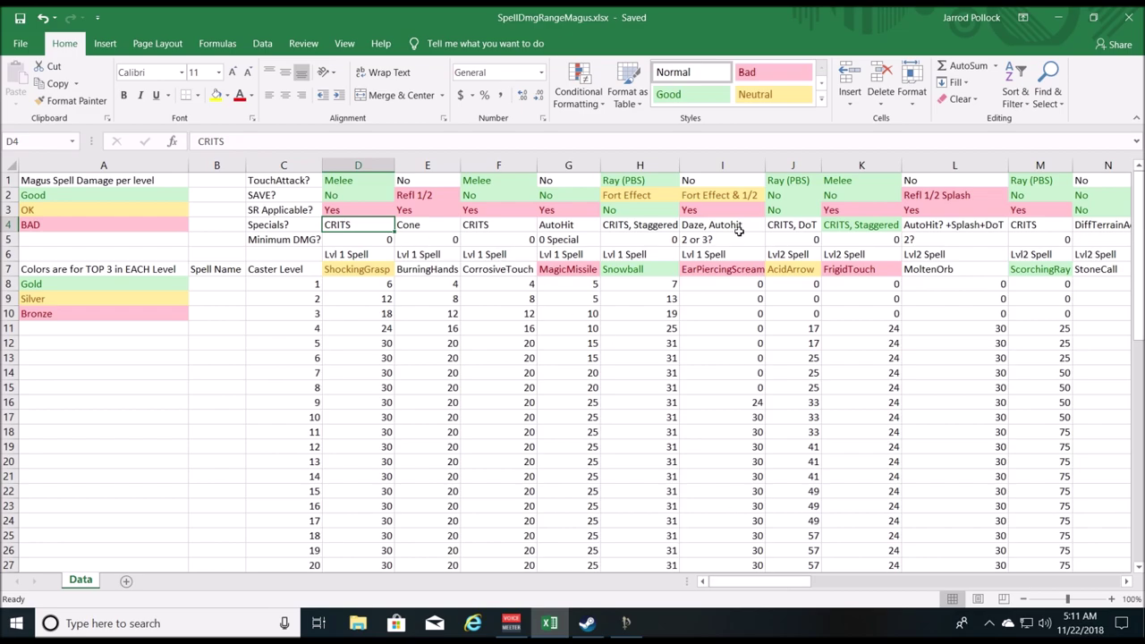
# Check Snowball's specials and spell resistance in H4 and H3, and AcidArrow's spell resistance in J3
pyautogui.click(646, 231)
pyautogui.click(637, 209)
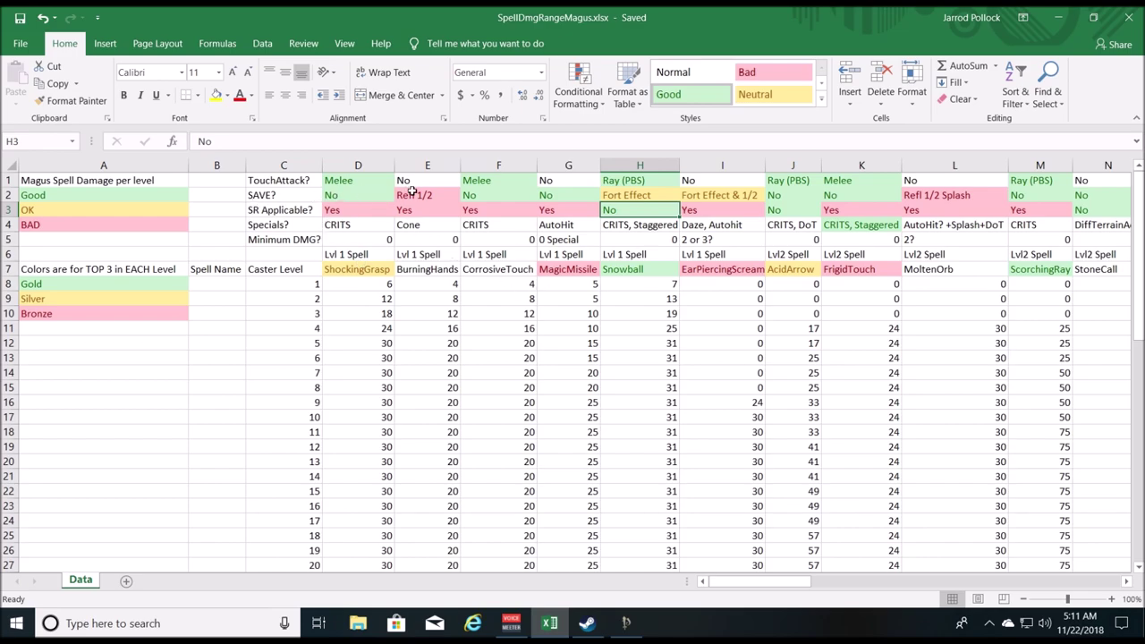
pyautogui.click(775, 205)
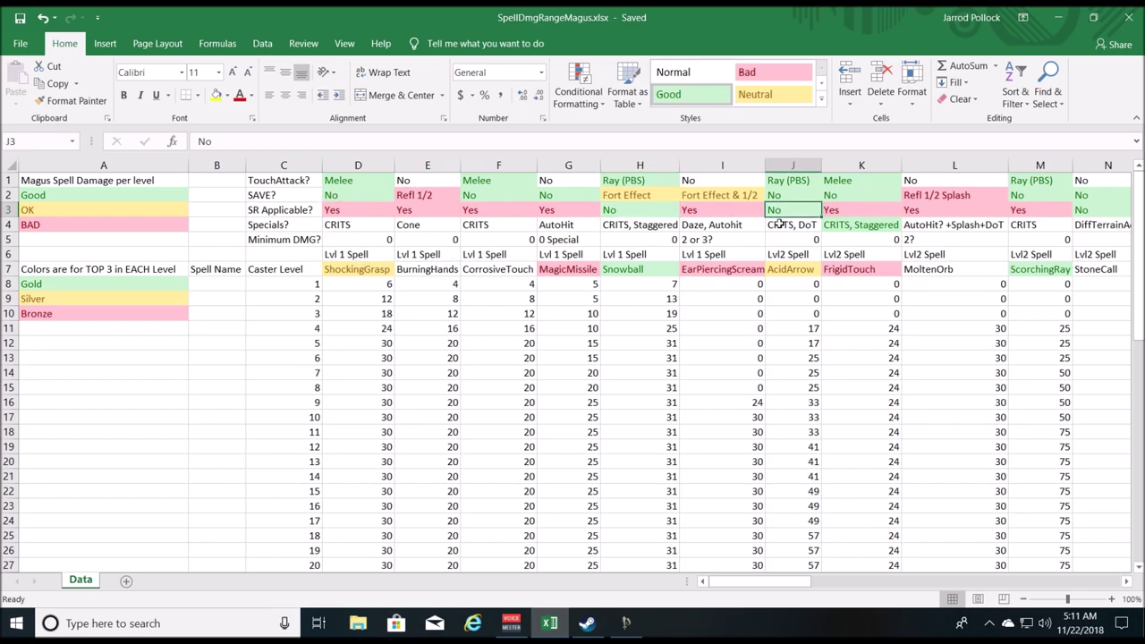
# Check AcidArrow's maximum damage at caster level 20 in J27
pyautogui.moveTo(797, 583); pyautogui.dragTo(808, 585)
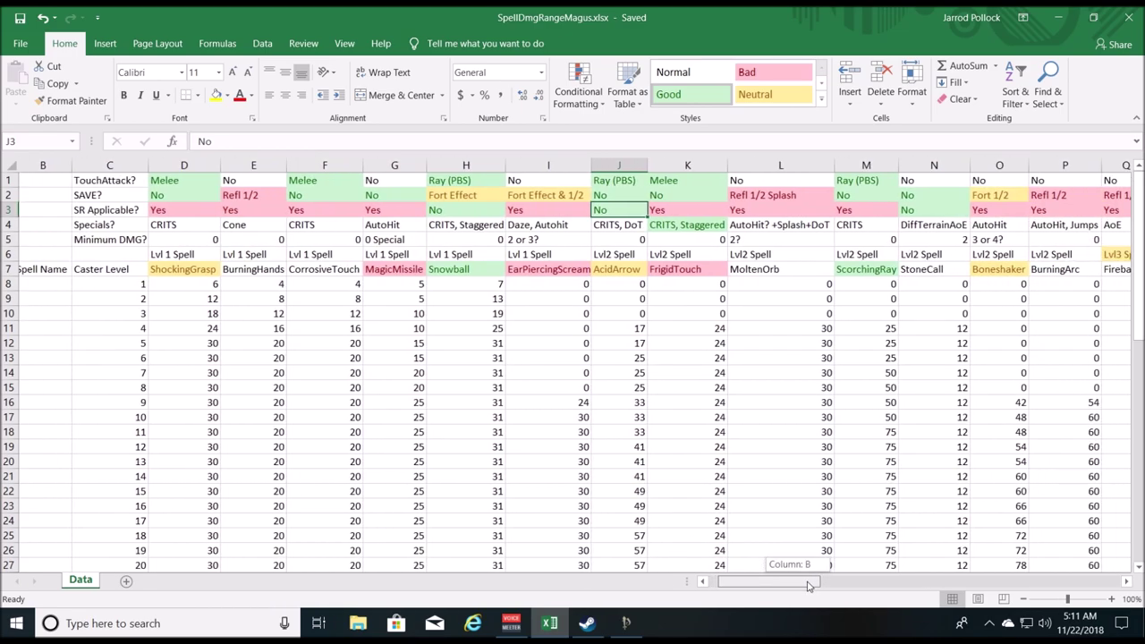
pyautogui.moveTo(809, 585); pyautogui.dragTo(819, 585)
pyautogui.scroll(-1, 621, 476)
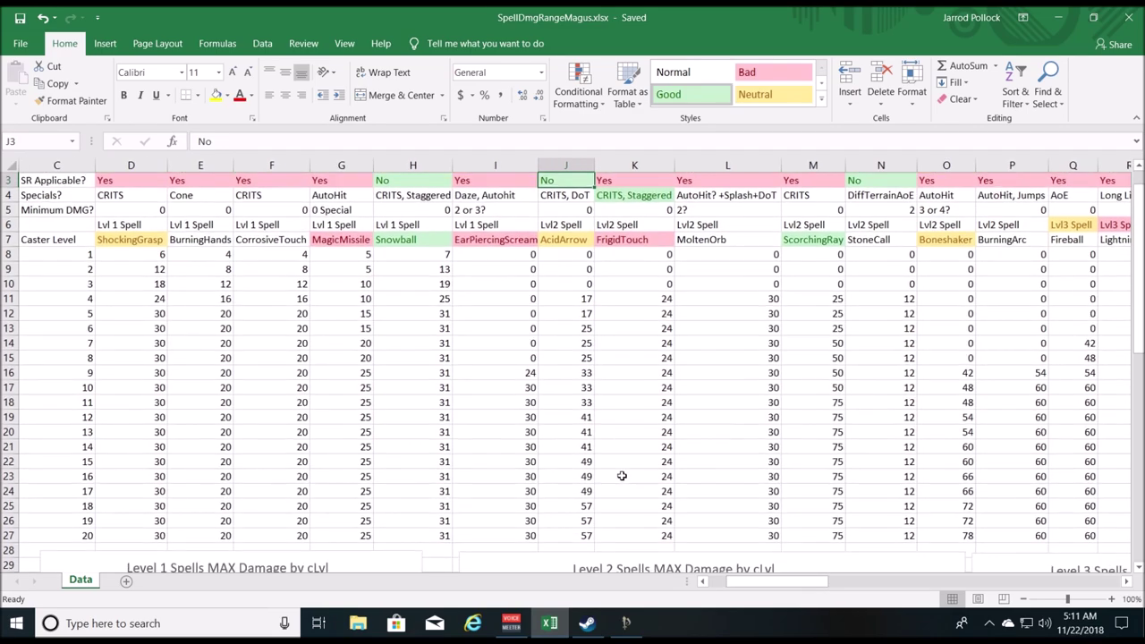
pyautogui.scroll(-1, 621, 476)
pyautogui.click(583, 520)
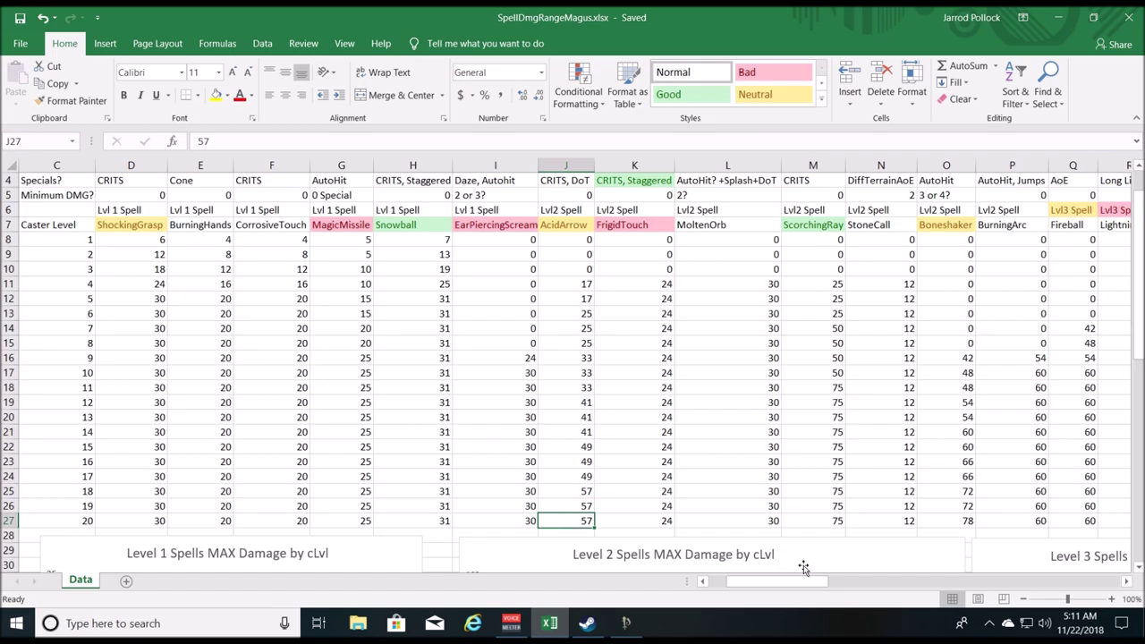
# Compare the damage of the Level 4 and Level 5 spells with that of the Level 1 and Level 2 spells
pyautogui.moveTo(810, 583); pyautogui.dragTo(817, 587)
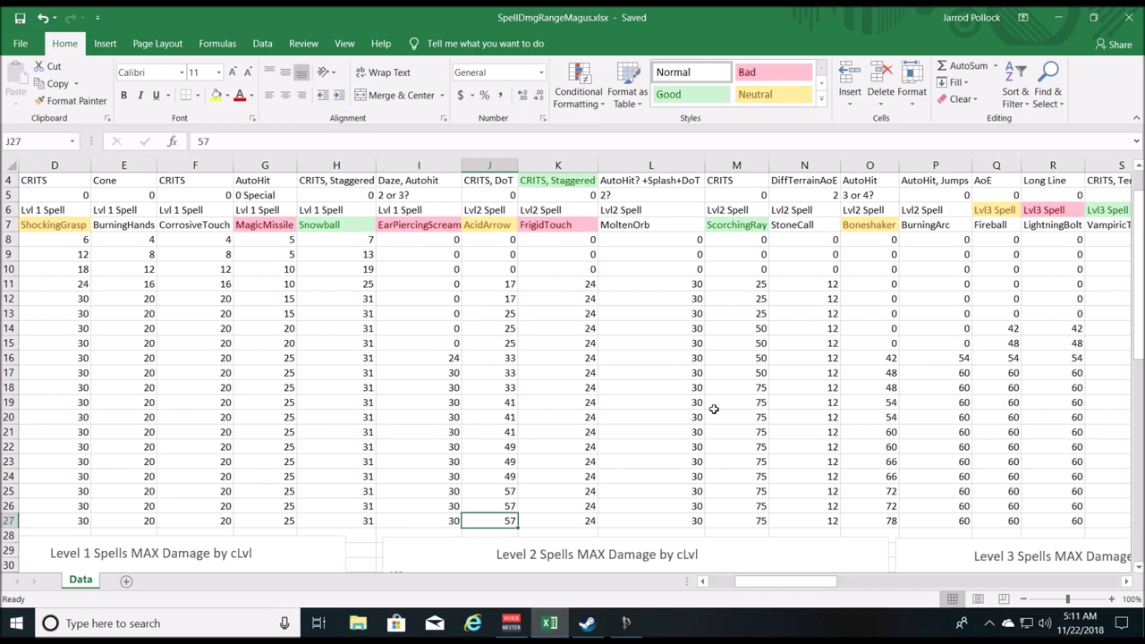
pyautogui.moveTo(793, 584); pyautogui.dragTo(926, 572)
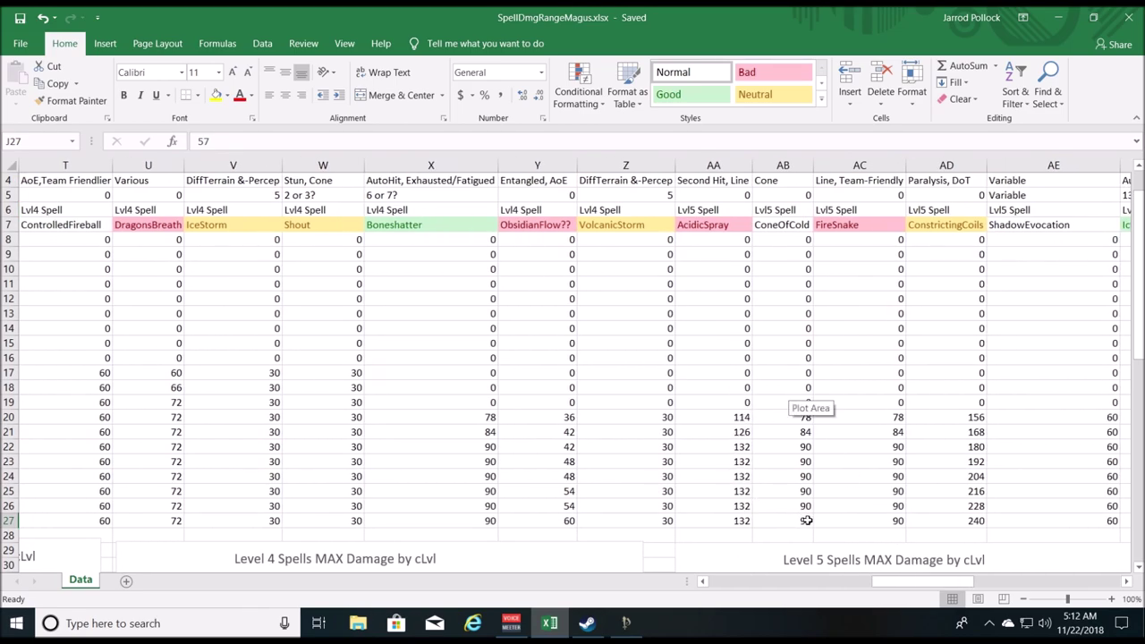
pyautogui.moveTo(924, 582); pyautogui.dragTo(755, 582)
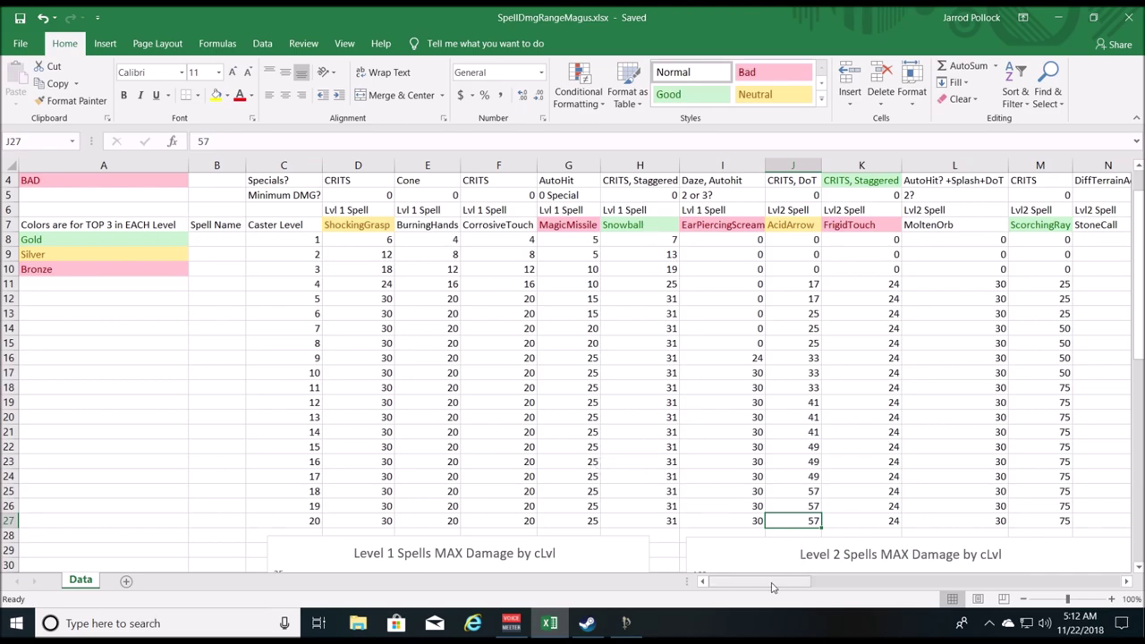
pyautogui.moveTo(772, 588); pyautogui.dragTo(930, 560)
pyautogui.scroll(1, 836, 358)
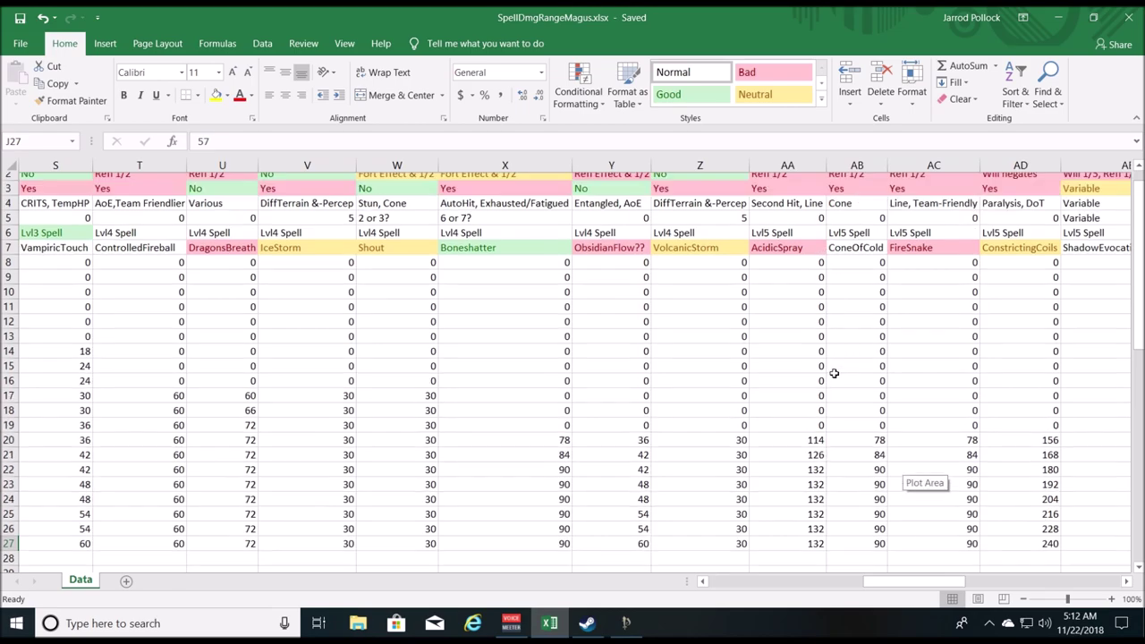
pyautogui.moveTo(908, 581); pyautogui.dragTo(699, 503)
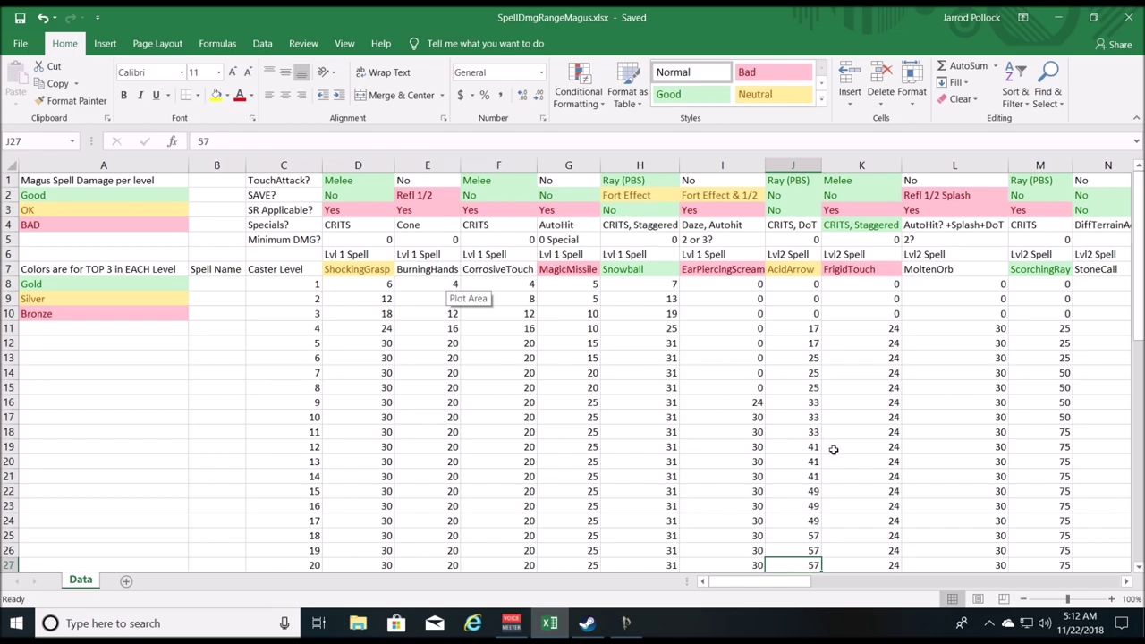
# Review the damage and traits from the Level 2 spells through the Level 6 spells, and return to the Level 1 spells
pyautogui.scroll(-2, 770, 559)
pyautogui.moveTo(781, 582); pyautogui.dragTo(878, 583)
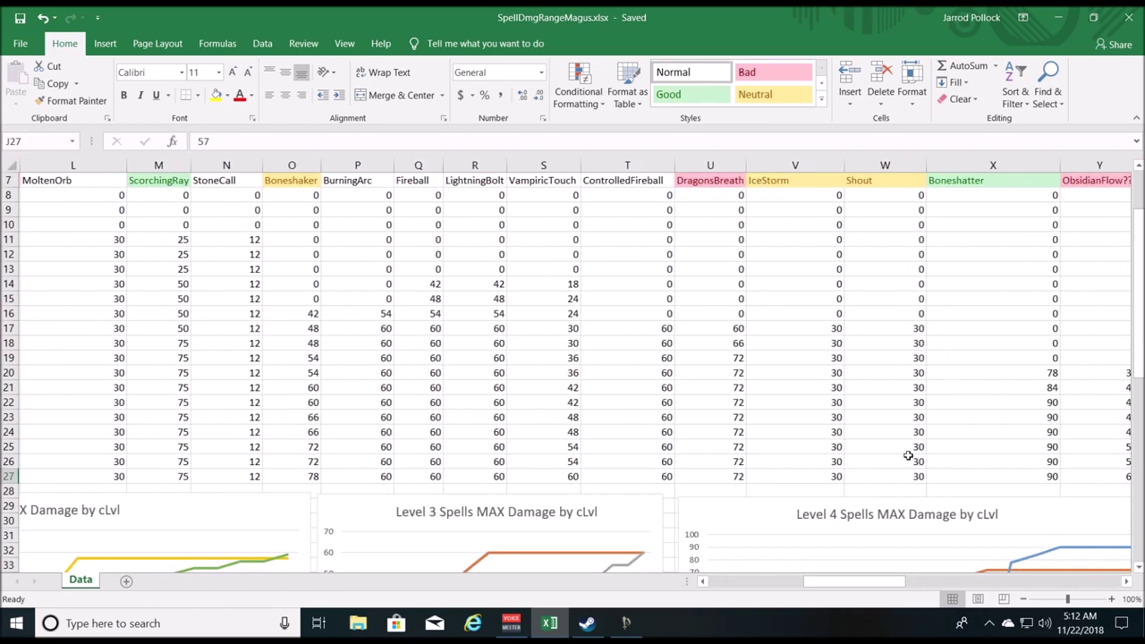
pyautogui.scroll(2, 908, 456)
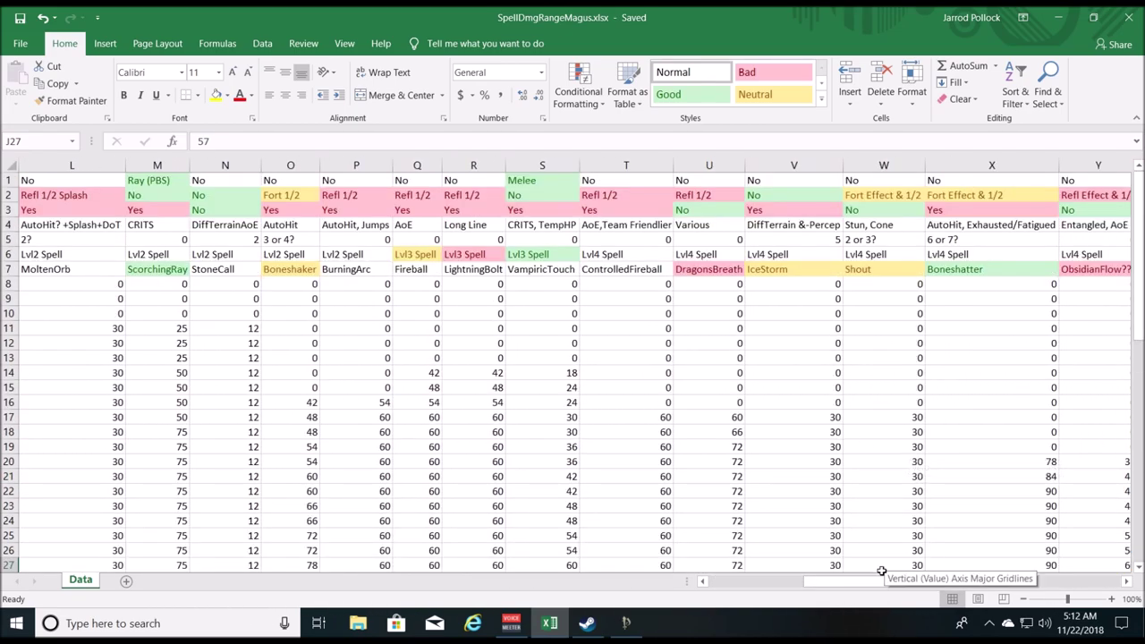
pyautogui.moveTo(883, 586); pyautogui.dragTo(1015, 561)
pyautogui.hscroll(6, 1037, 553)
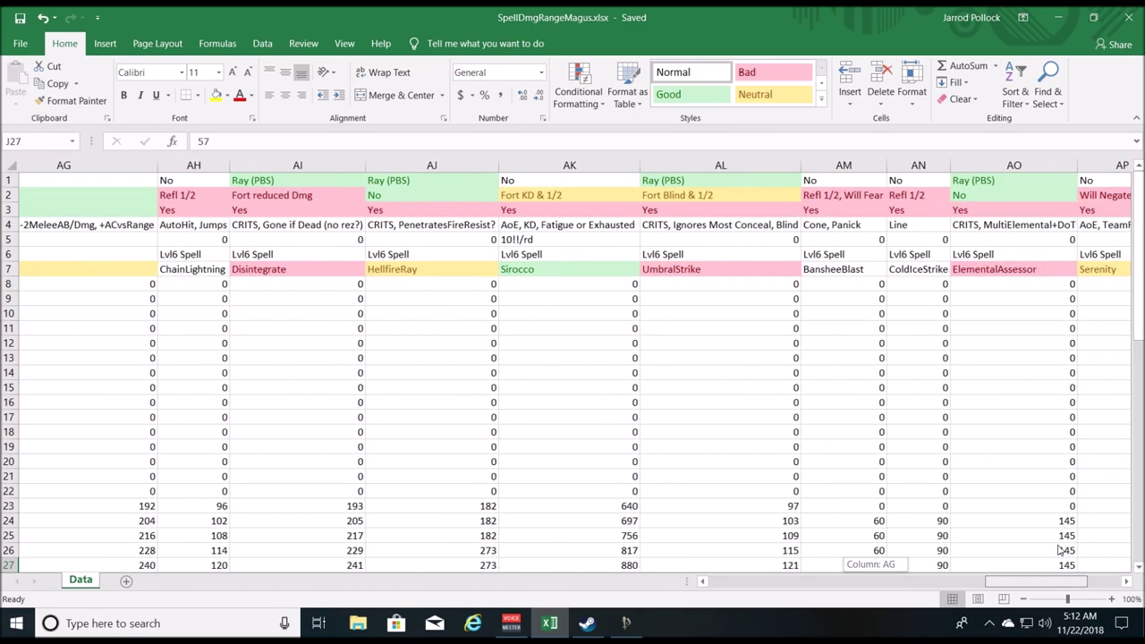
pyautogui.hscroll(-6, 1064, 549)
pyautogui.moveTo(1013, 558); pyautogui.dragTo(717, 555)
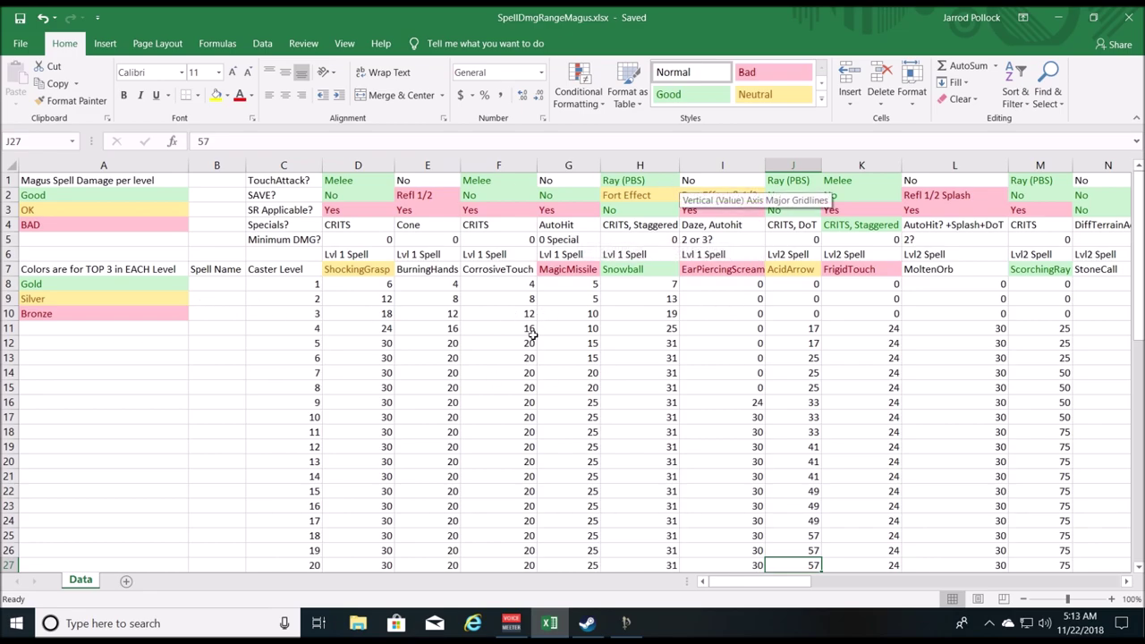
# Examine the CorrosiveTouch line in the Level 1 damage chart and return to the spell traits
pyautogui.scroll(-7, 536, 330)
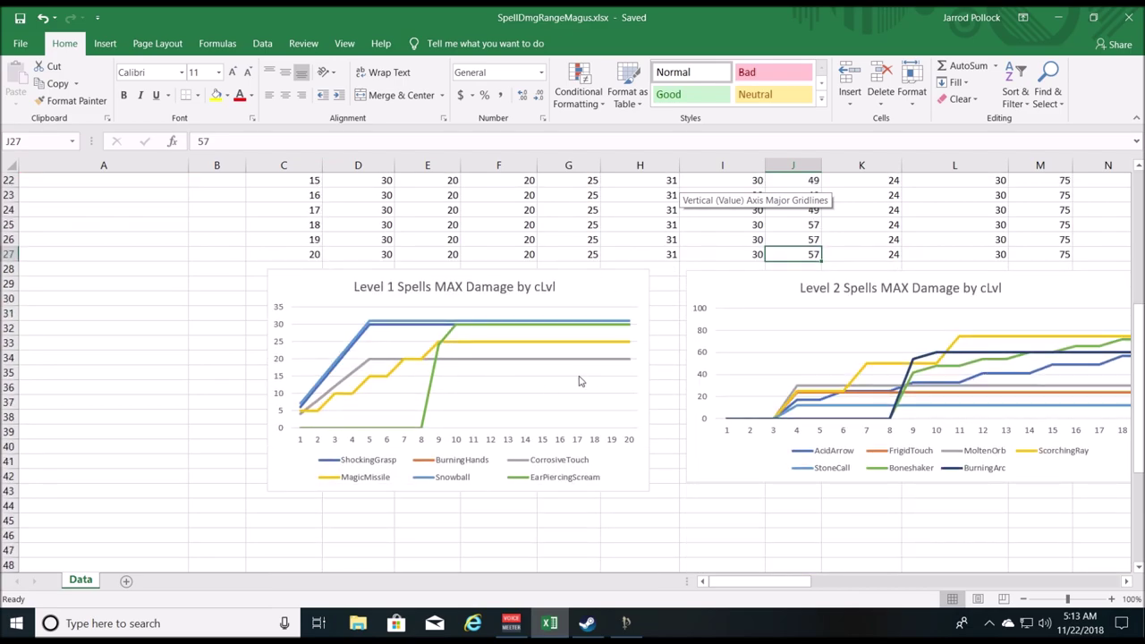
pyautogui.moveTo(582, 365)
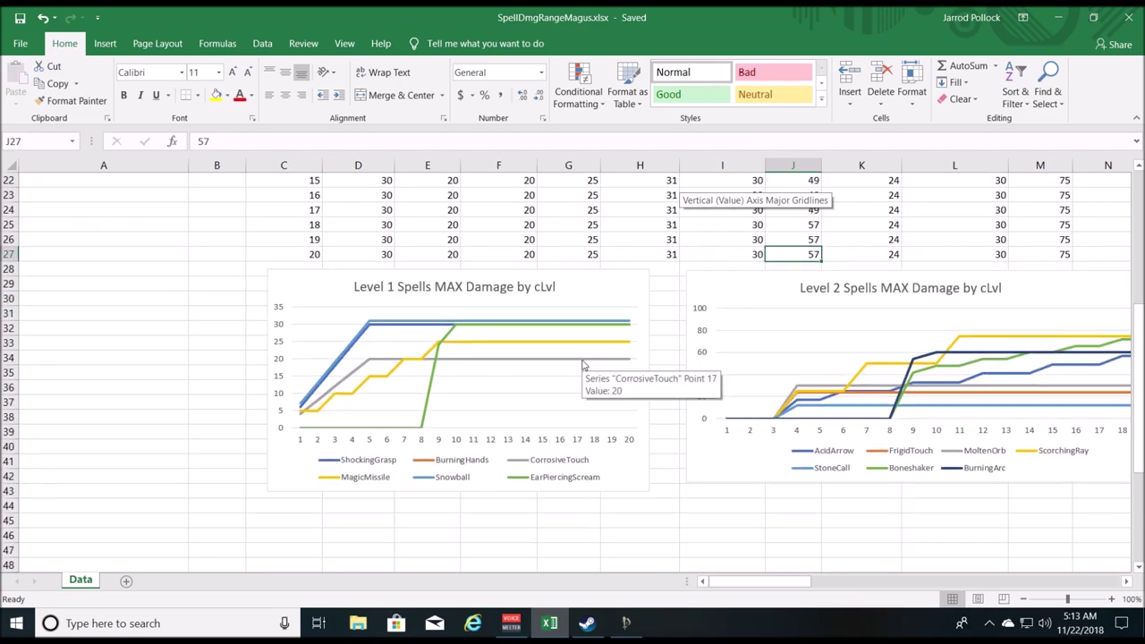
pyautogui.scroll(7, 582, 365)
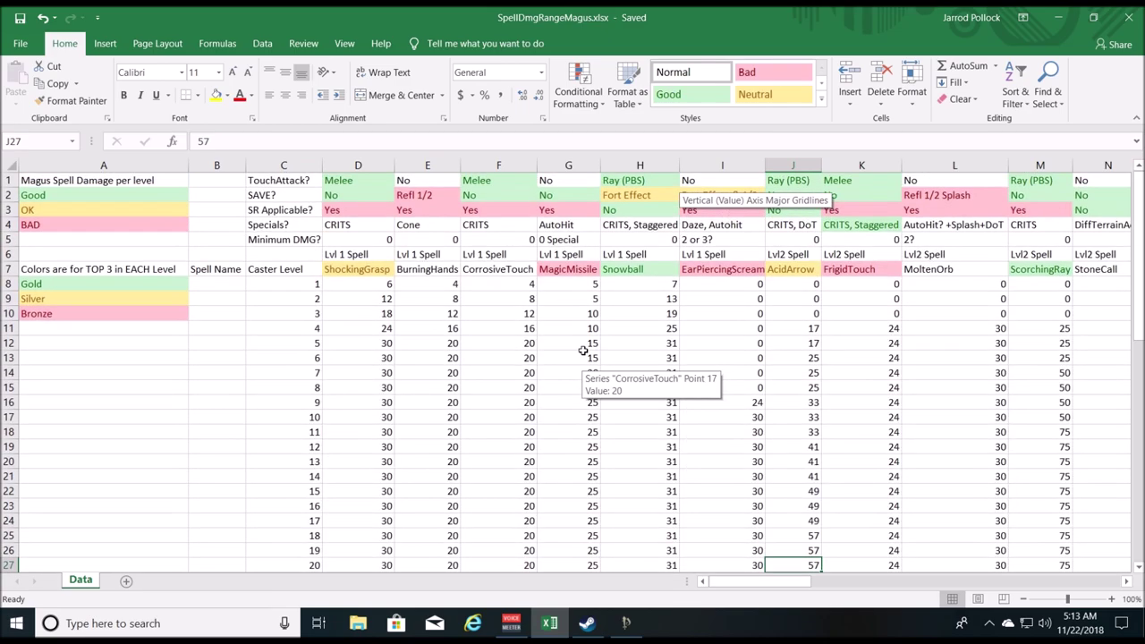
pyautogui.scroll(-1, 521, 283)
pyautogui.scroll(1, 521, 283)
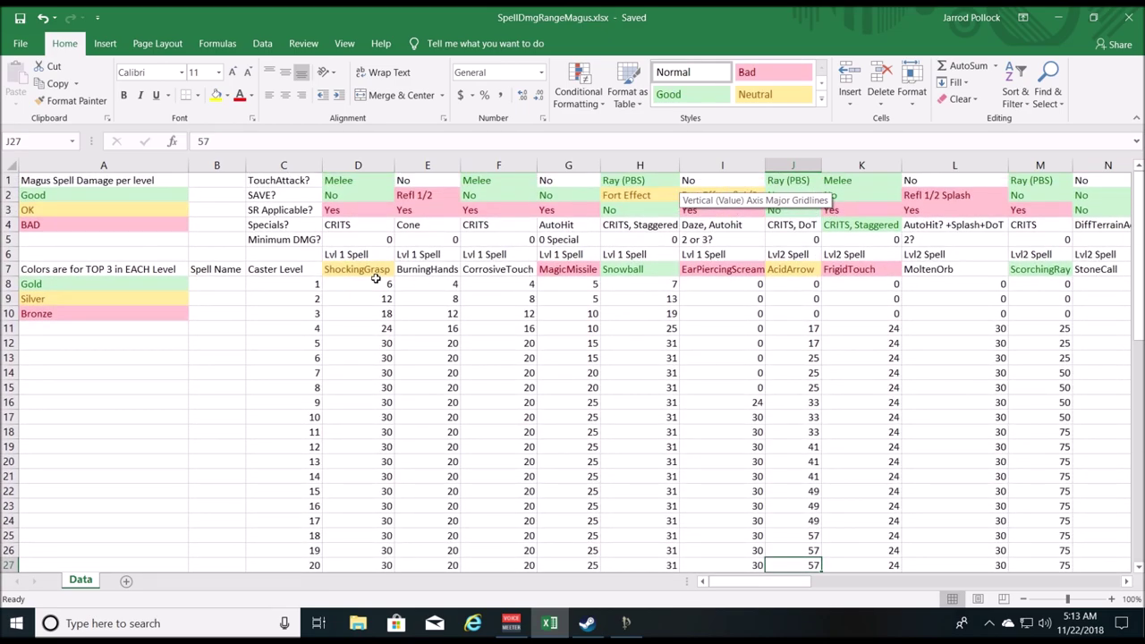
# Check CorrosiveTouch in F7 with its touch attack in F1, AcidArrow in J7, and Snowball's touch attack in H1
pyautogui.click(504, 272)
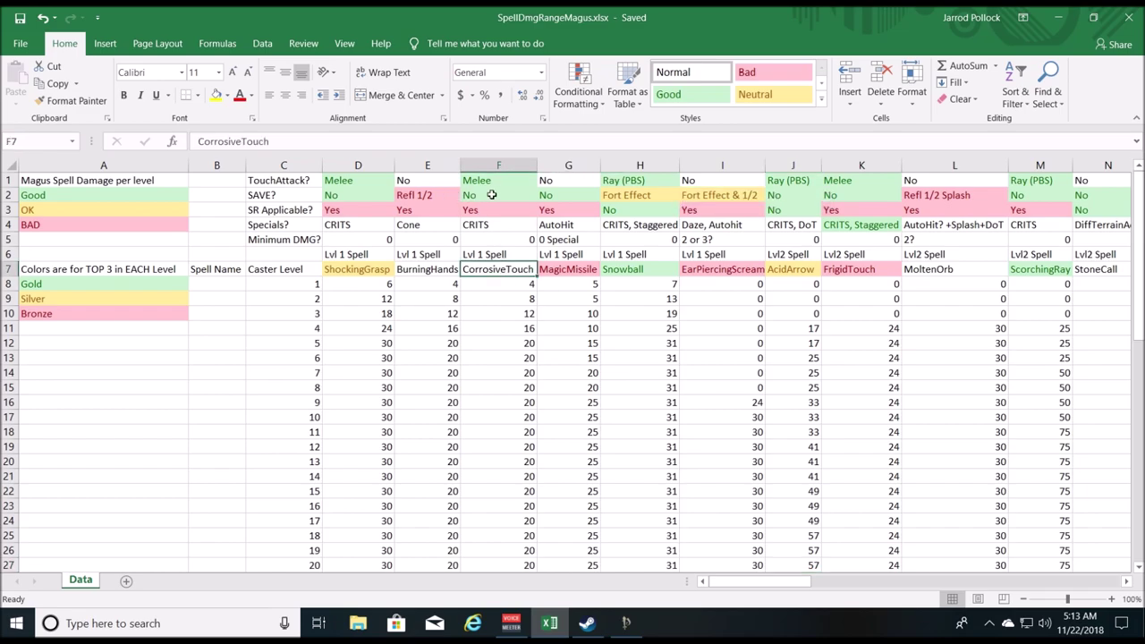
pyautogui.click(505, 181)
pyautogui.click(503, 271)
pyautogui.click(787, 269)
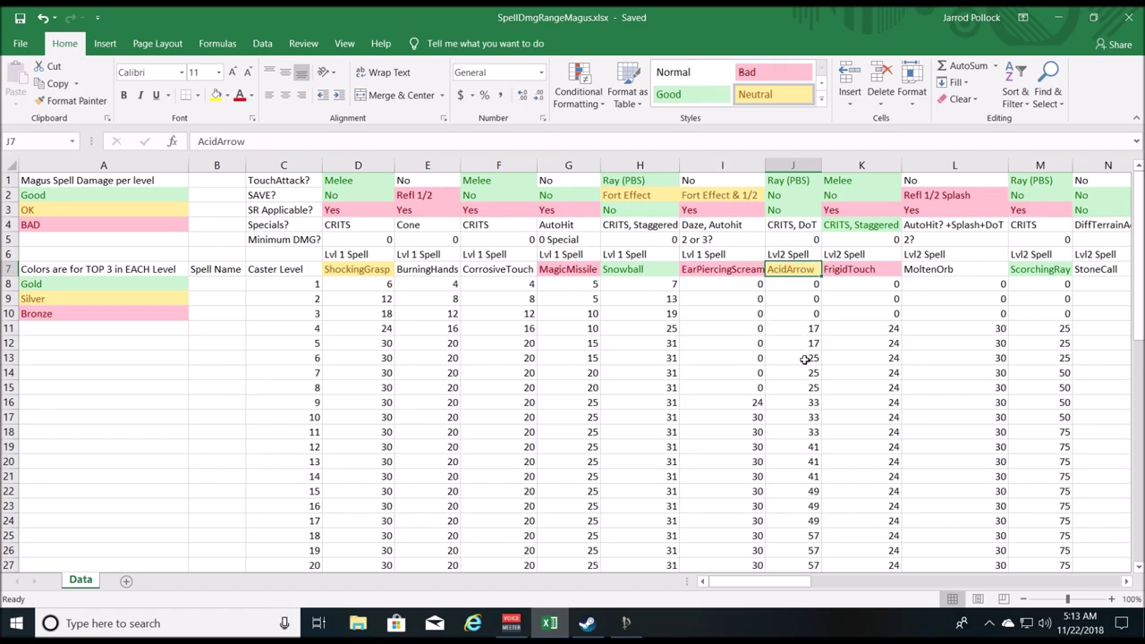
pyautogui.click(653, 182)
# Review the Level 6 spell traits from AcidFog to UmbralStrike again, and return to the Level 1 and Level 2 spells
pyautogui.moveTo(802, 590)
pyautogui.mouseDown()
pyautogui.moveTo(827, 591)
pyautogui.moveTo(802, 590)
pyautogui.mouseUp()
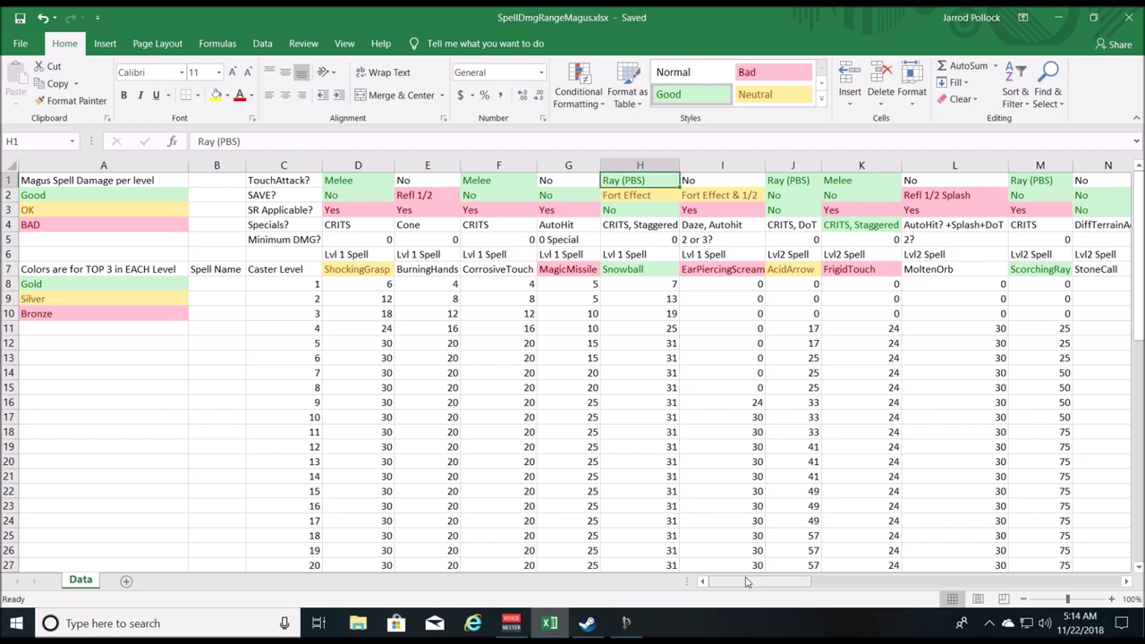
pyautogui.moveTo(746, 583); pyautogui.dragTo(1013, 534)
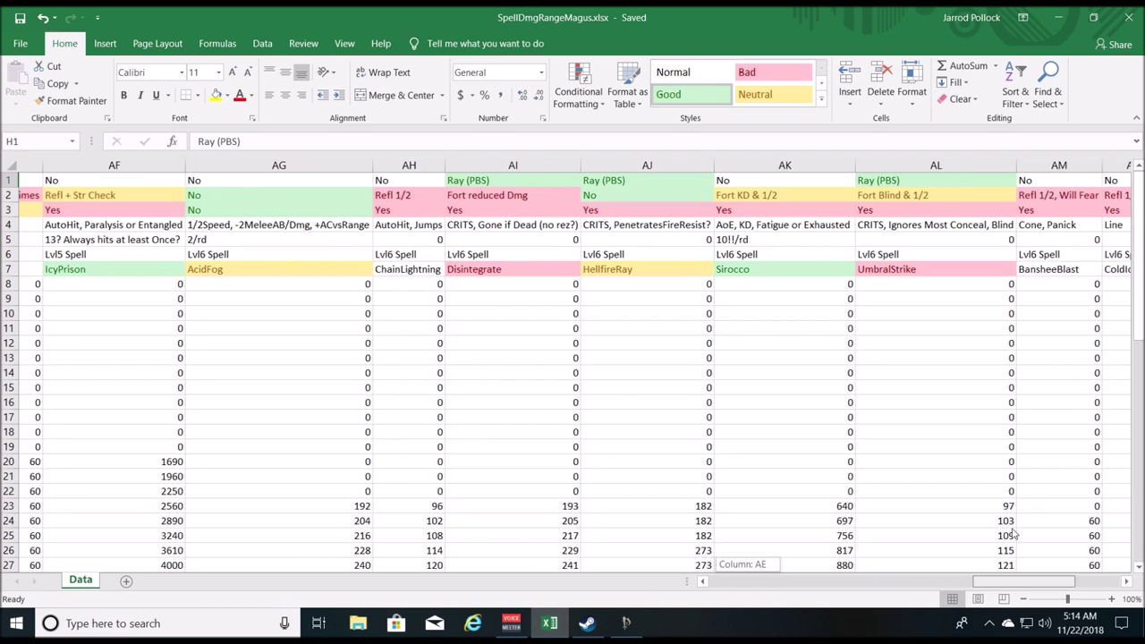
pyautogui.moveTo(1013, 534); pyautogui.dragTo(1013, 532)
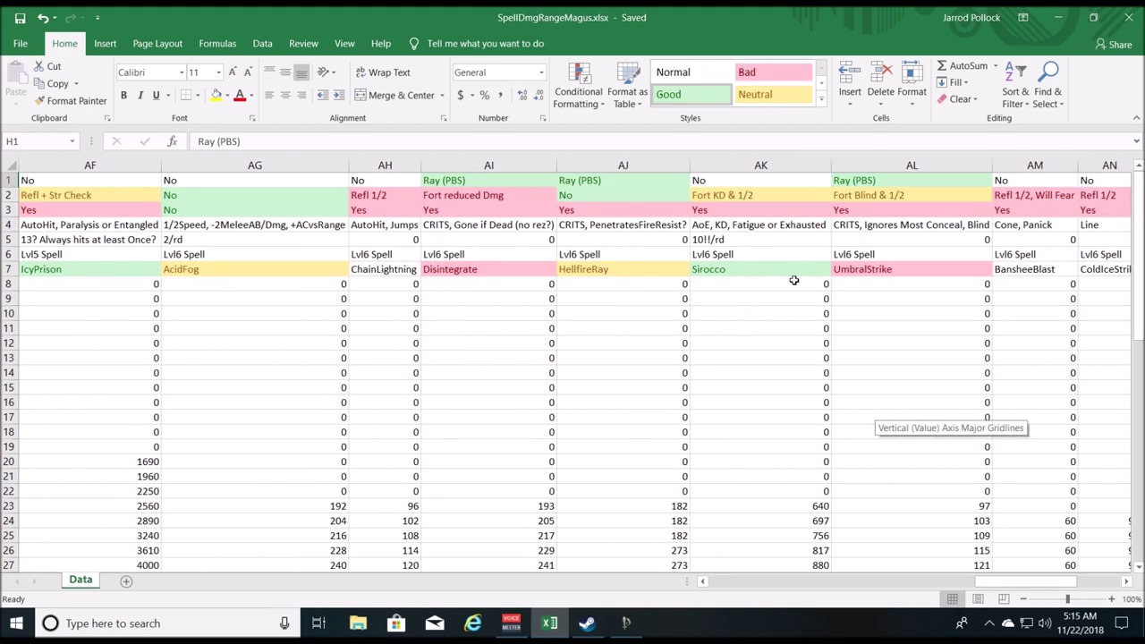
pyautogui.moveTo(1046, 582); pyautogui.dragTo(789, 602)
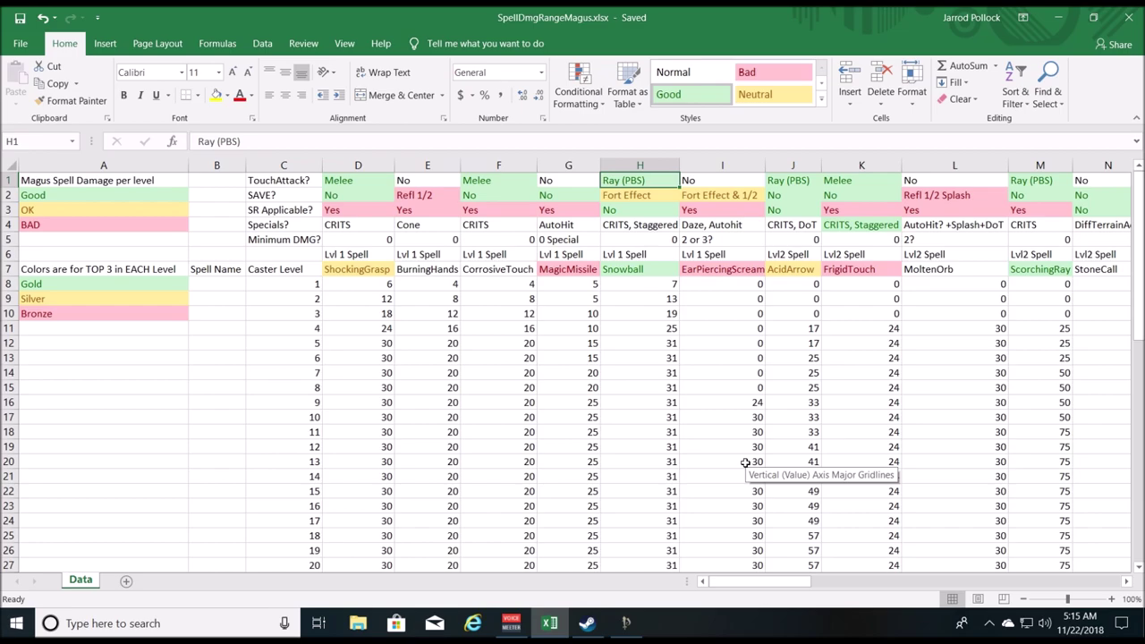
pyautogui.scroll(-1, 778, 567)
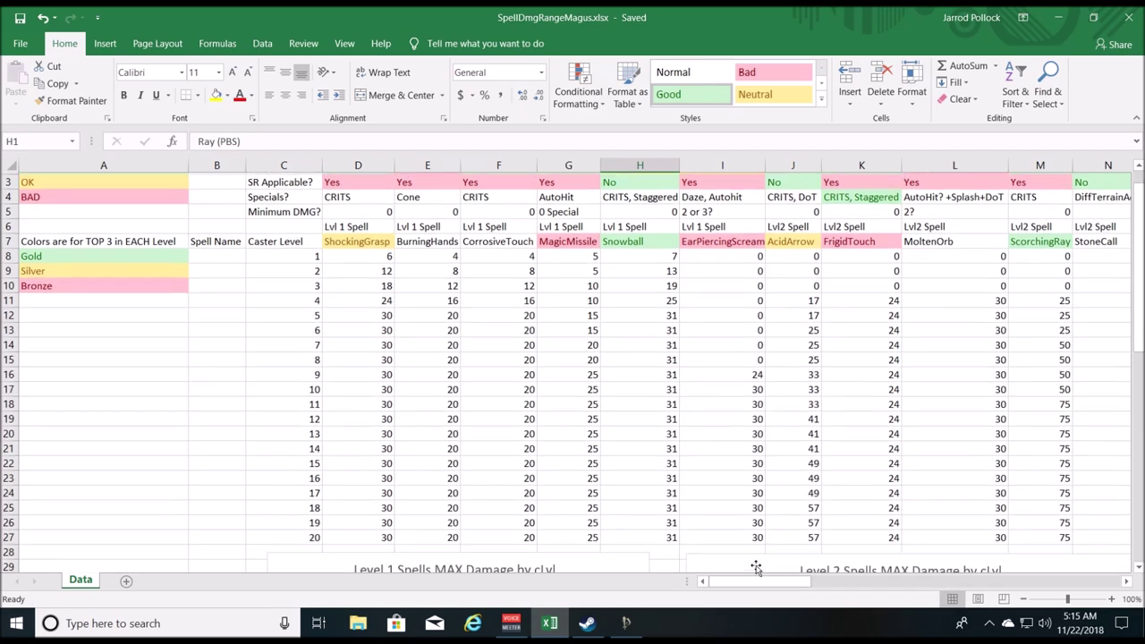
# Check caster level 3 in C10 and the EarPiercingScream damage at caster level 9 in I16
pyautogui.scroll(1, 755, 568)
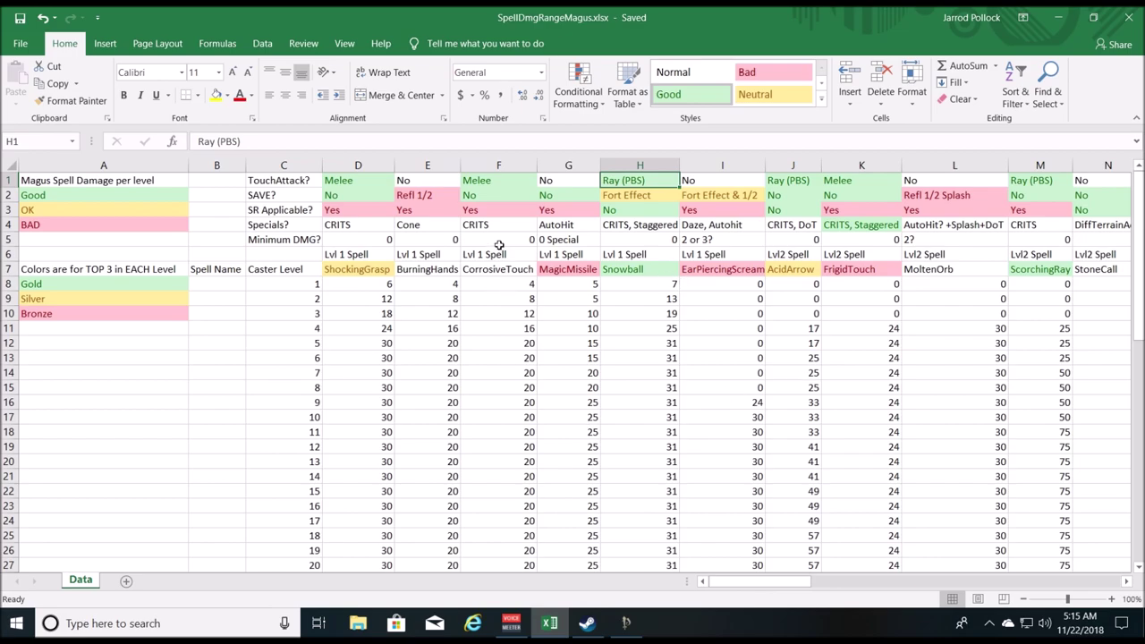
pyautogui.click(256, 312)
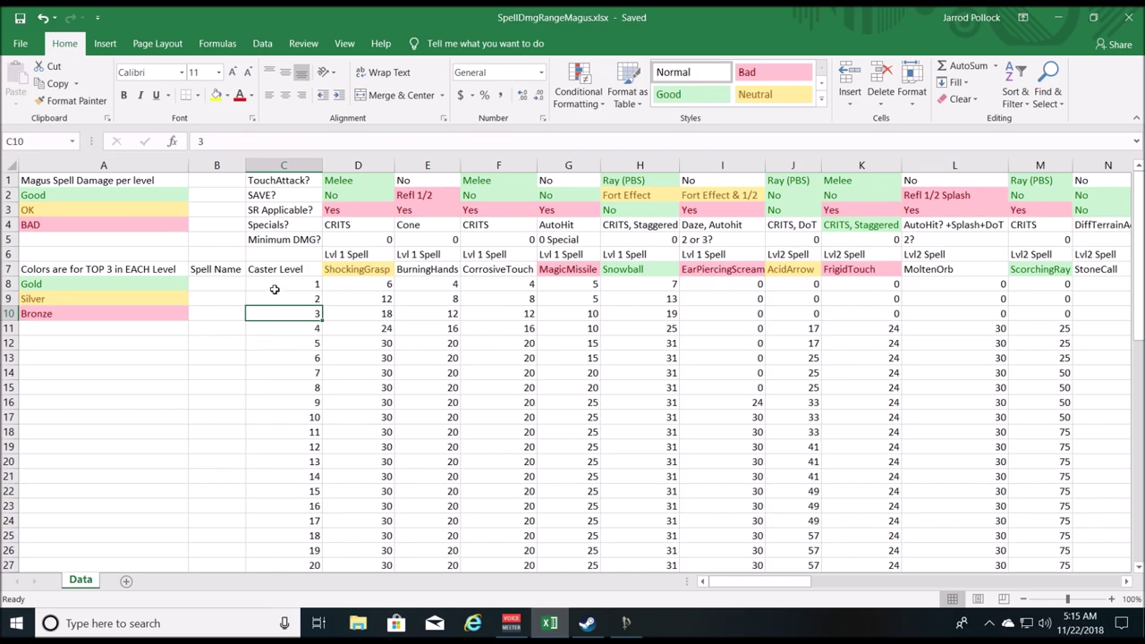
pyautogui.click(690, 272)
pyautogui.click(743, 402)
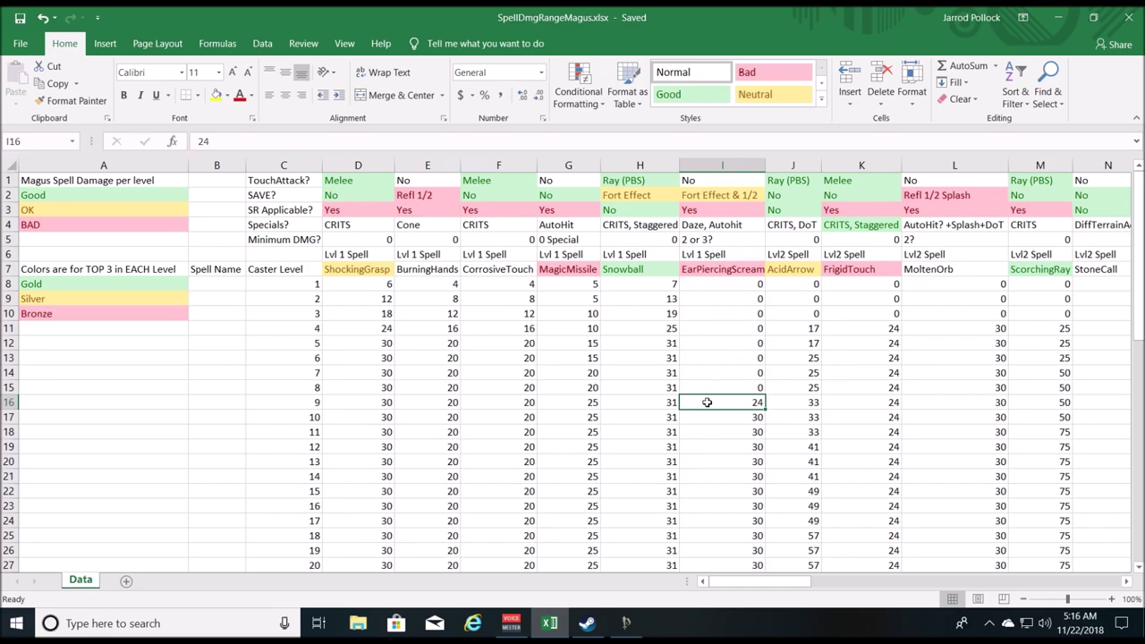
# Compare the Level 1 spells with the Level 2 and Level 3 spells up to VampiricTouch, and return to the Level 1 spells
pyautogui.moveTo(798, 585); pyautogui.dragTo(814, 585)
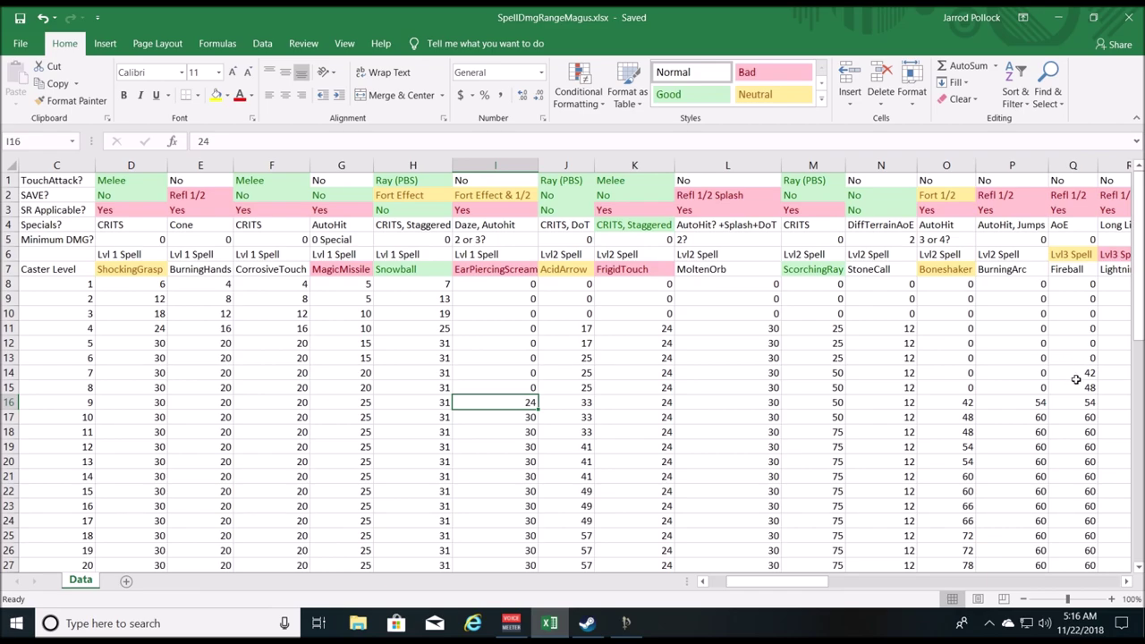
pyautogui.moveTo(762, 581); pyautogui.dragTo(743, 583)
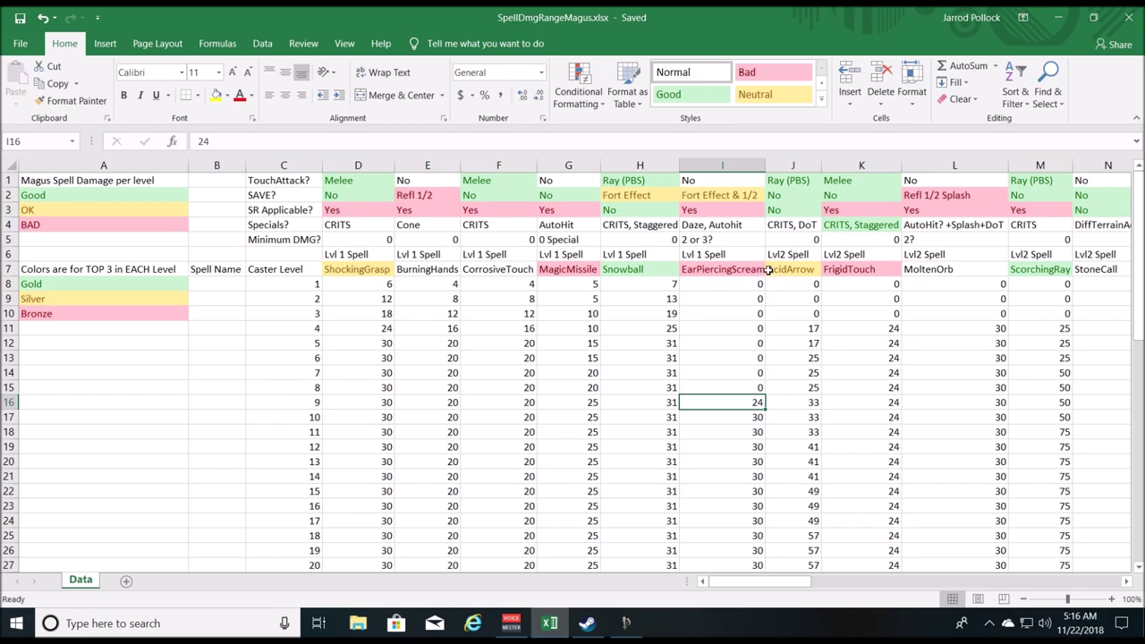
pyautogui.moveTo(795, 581); pyautogui.dragTo(845, 575)
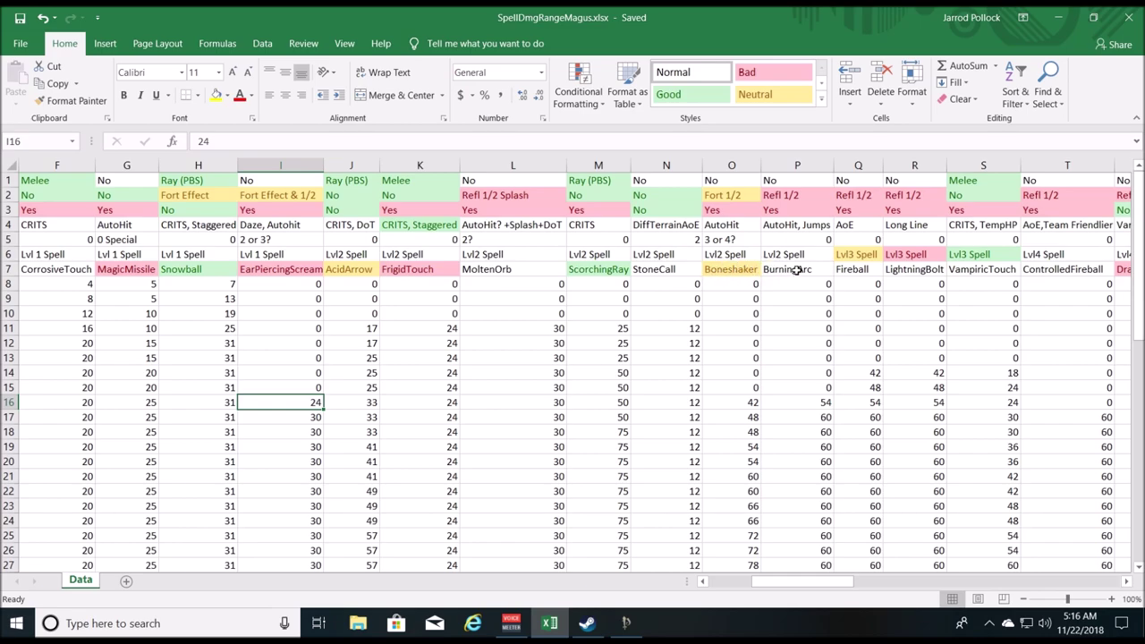
pyautogui.moveTo(832, 581); pyautogui.dragTo(769, 581)
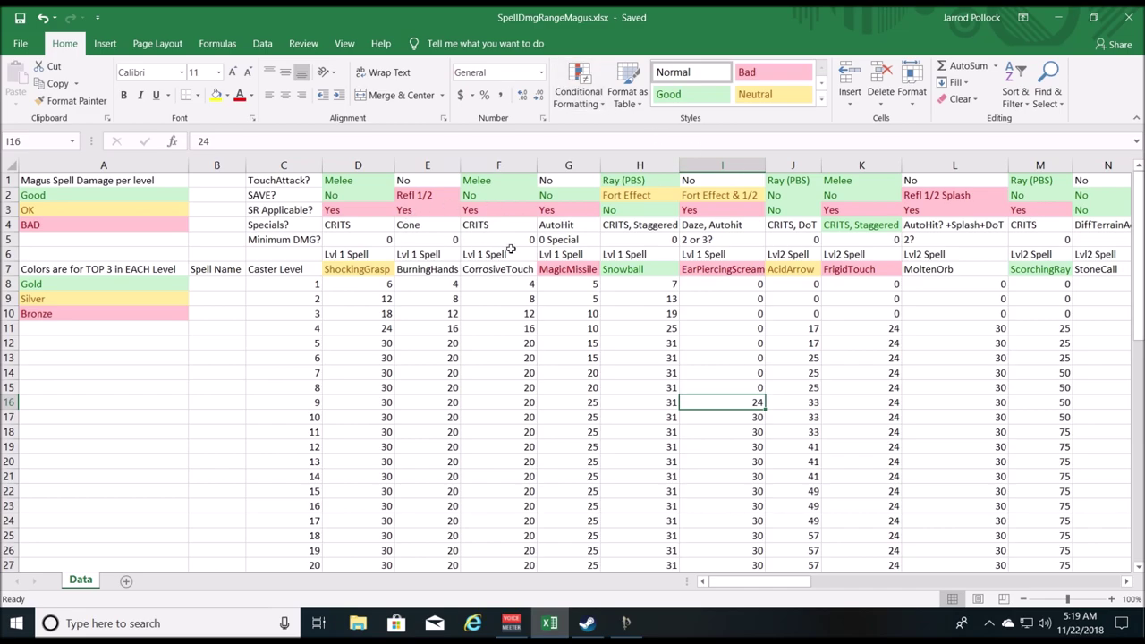
pyautogui.moveTo(791, 586); pyautogui.dragTo(624, 474)
pyautogui.click(231, 312)
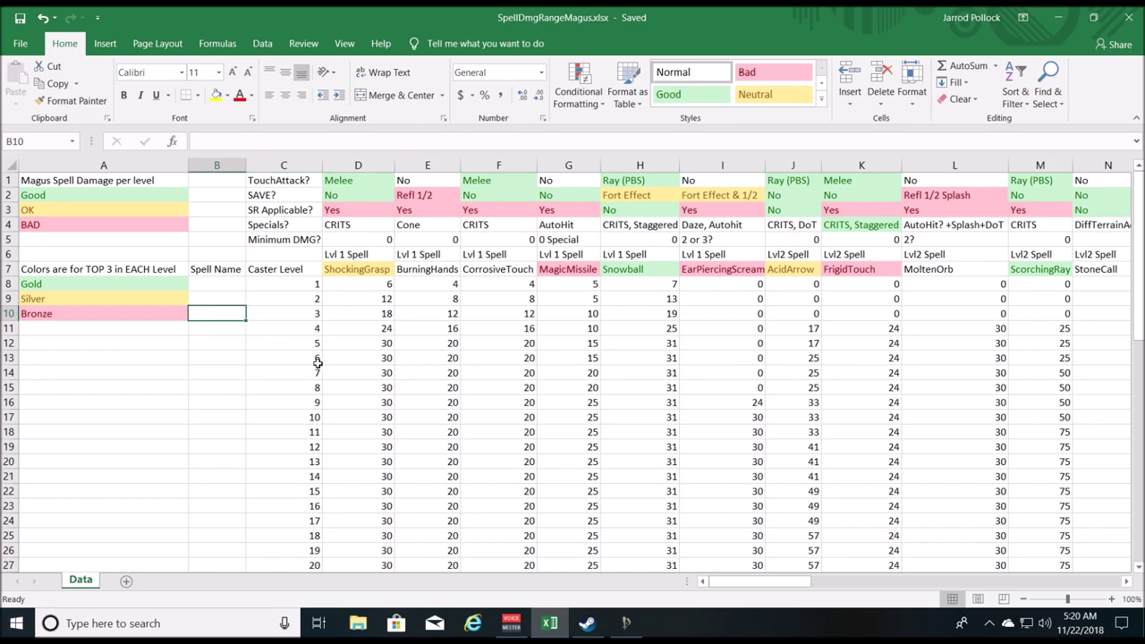
pyautogui.moveTo(725, 583); pyautogui.dragTo(711, 557)
pyautogui.click(221, 336)
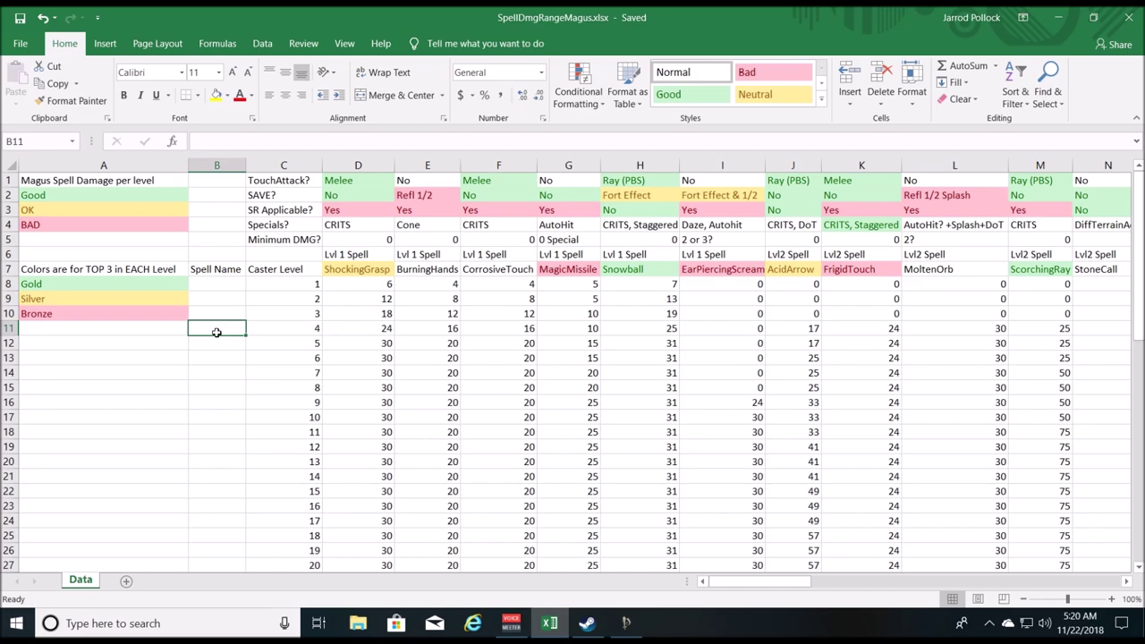
pyautogui.click(222, 301)
pyautogui.click(218, 287)
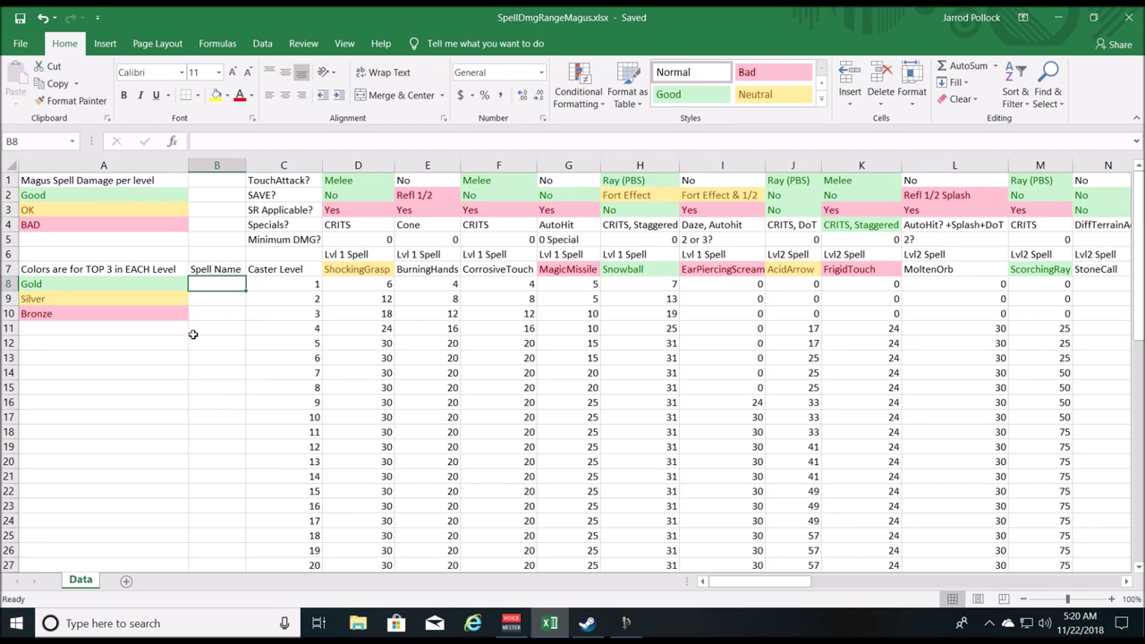
# Review the Level 6 spells and the Level 4 and Level 5 spells from IceStorm to IcyPrison, and return to the sheet's first columns
pyautogui.moveTo(774, 581); pyautogui.dragTo(1038, 550)
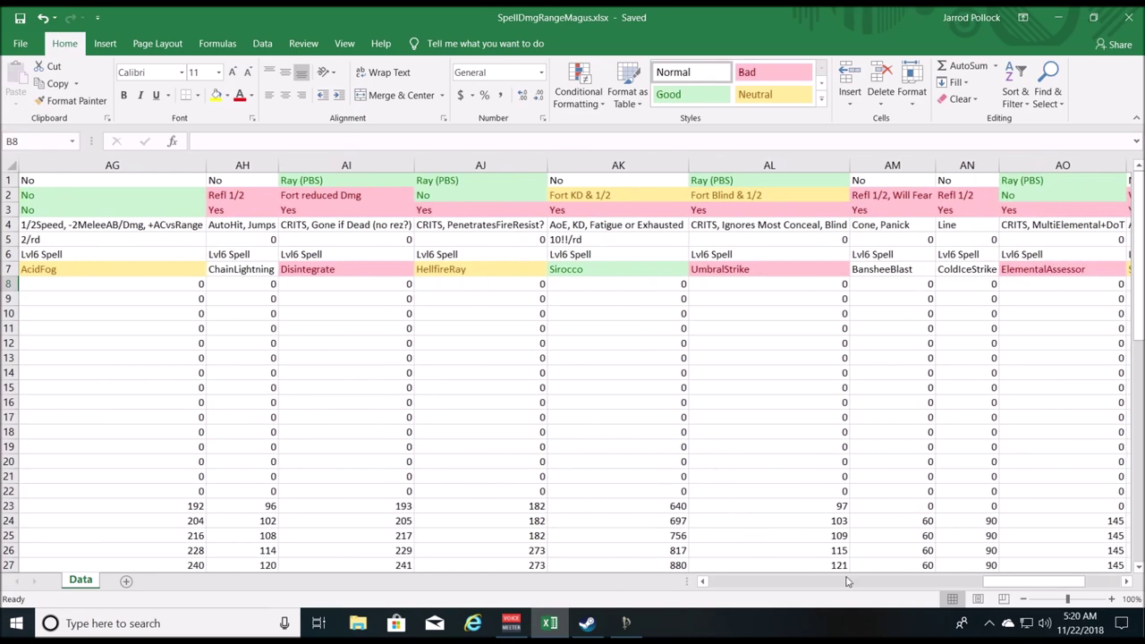
pyautogui.click(955, 586)
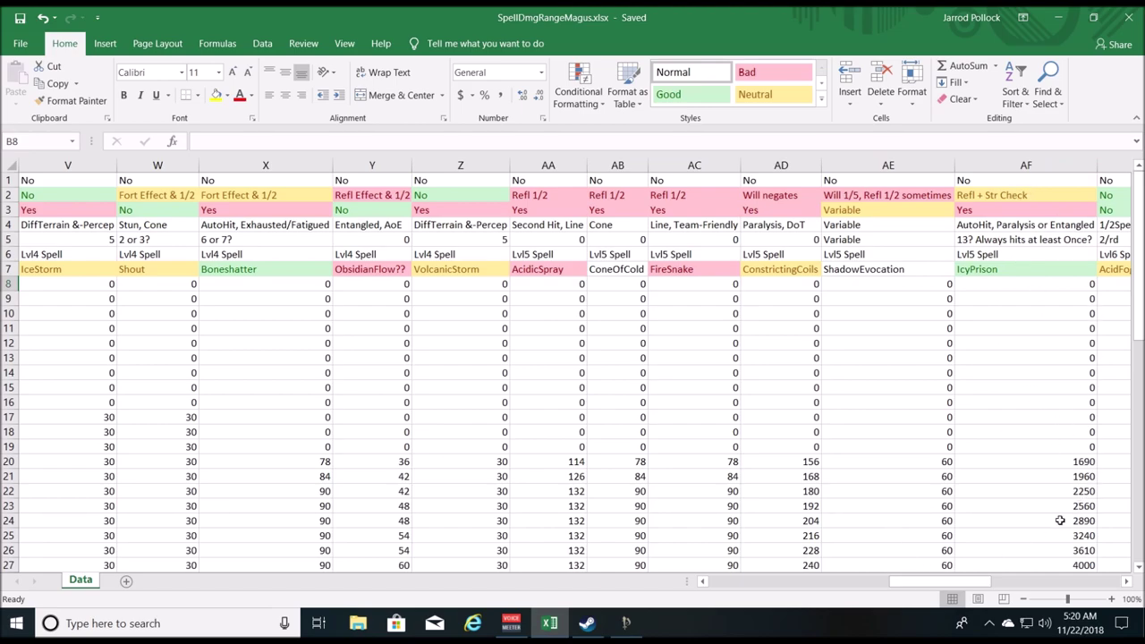
pyautogui.moveTo(917, 586); pyautogui.dragTo(742, 587)
pyautogui.click(205, 340)
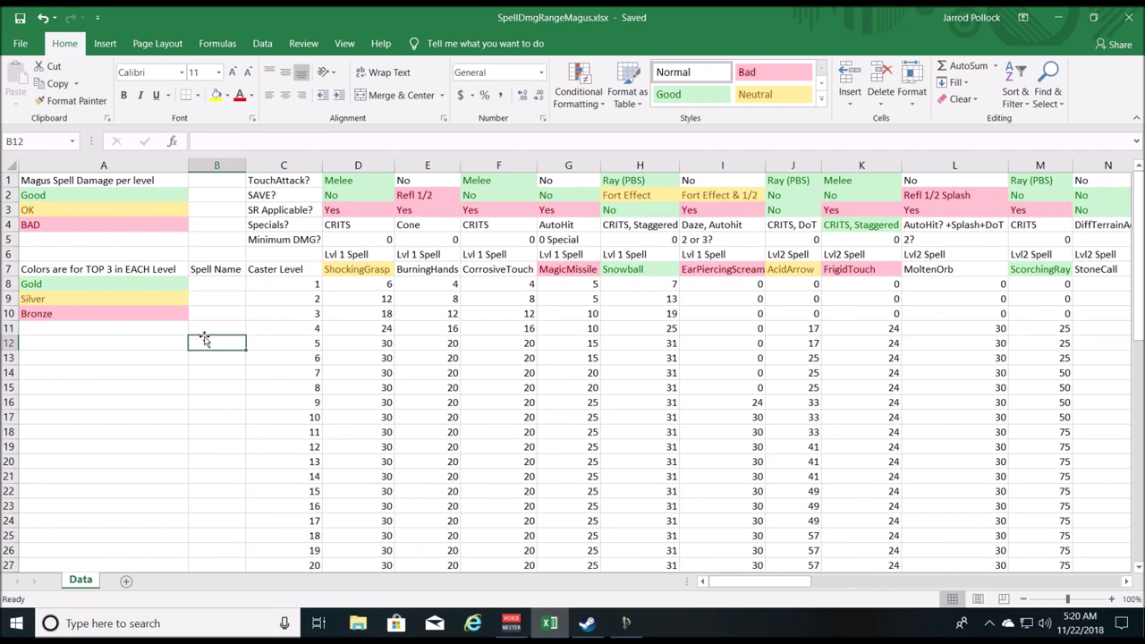